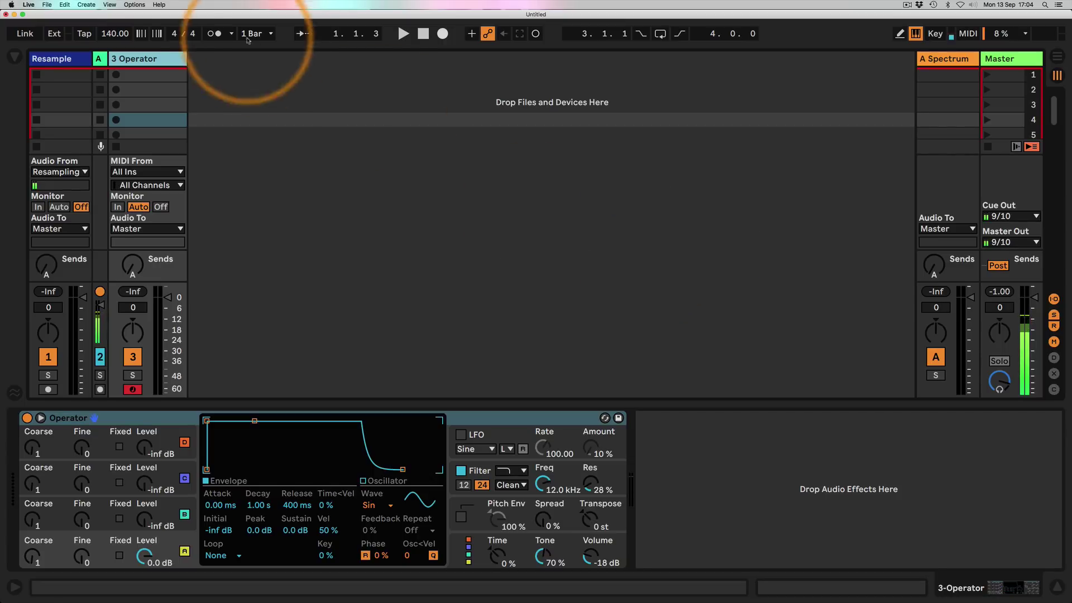
Step: Create a one-bar MIDI clip in the Operator track's first slot with a C0 note filling the whole bar
click(153, 76)
double_click(153, 75)
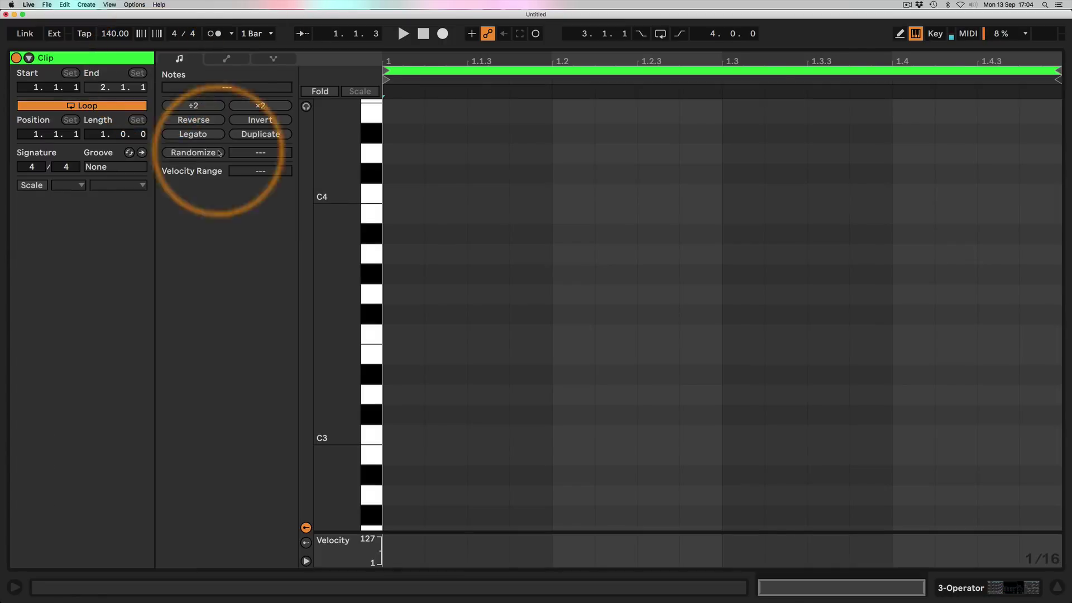
drag(339, 301, 336, 400)
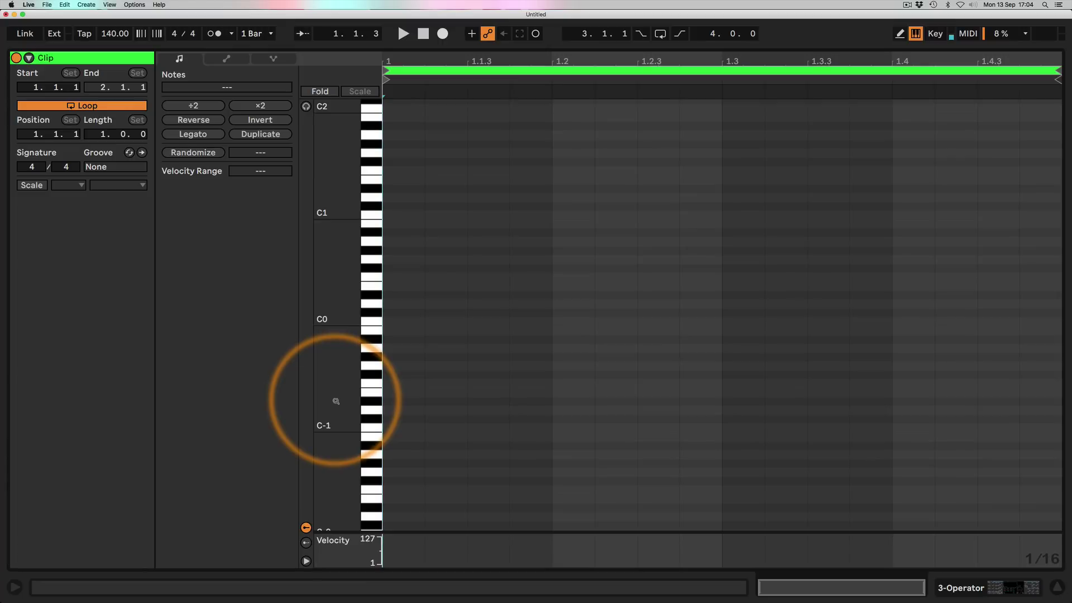
double_click(404, 322)
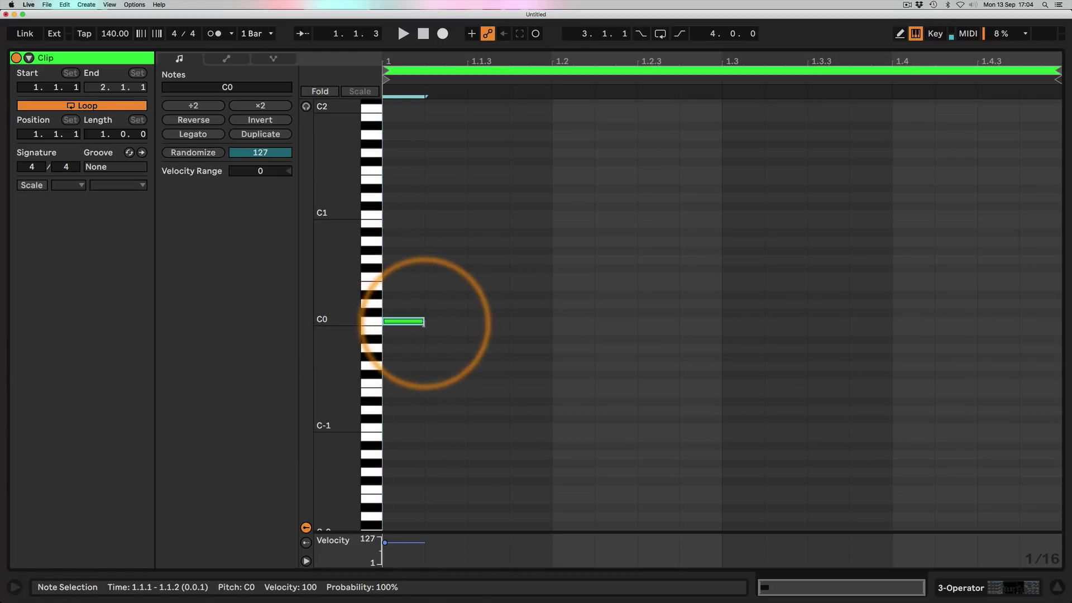
drag(423, 323, 1061, 322)
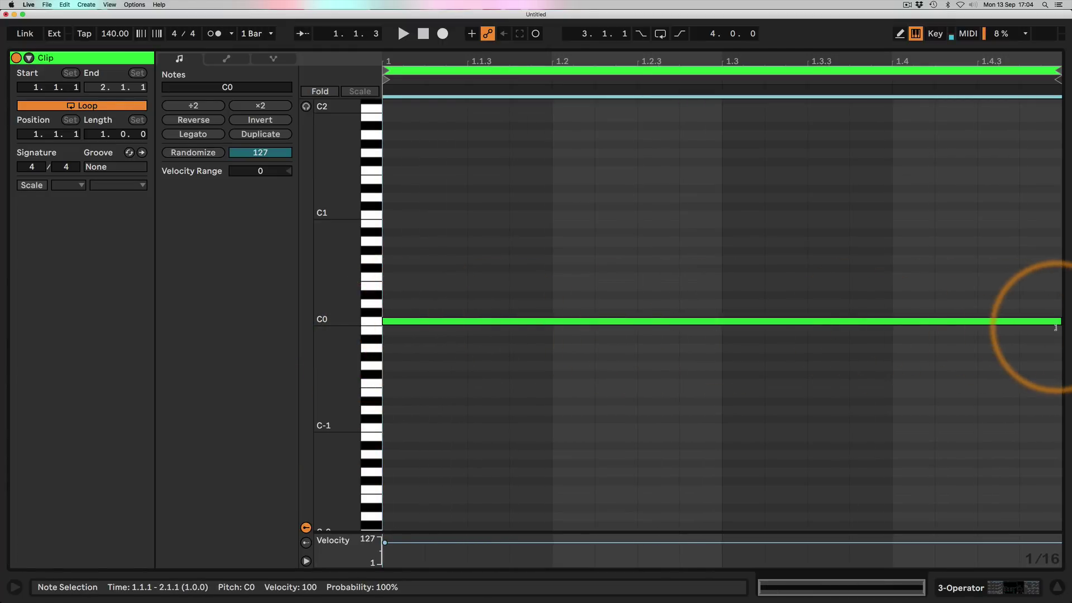
click(958, 588)
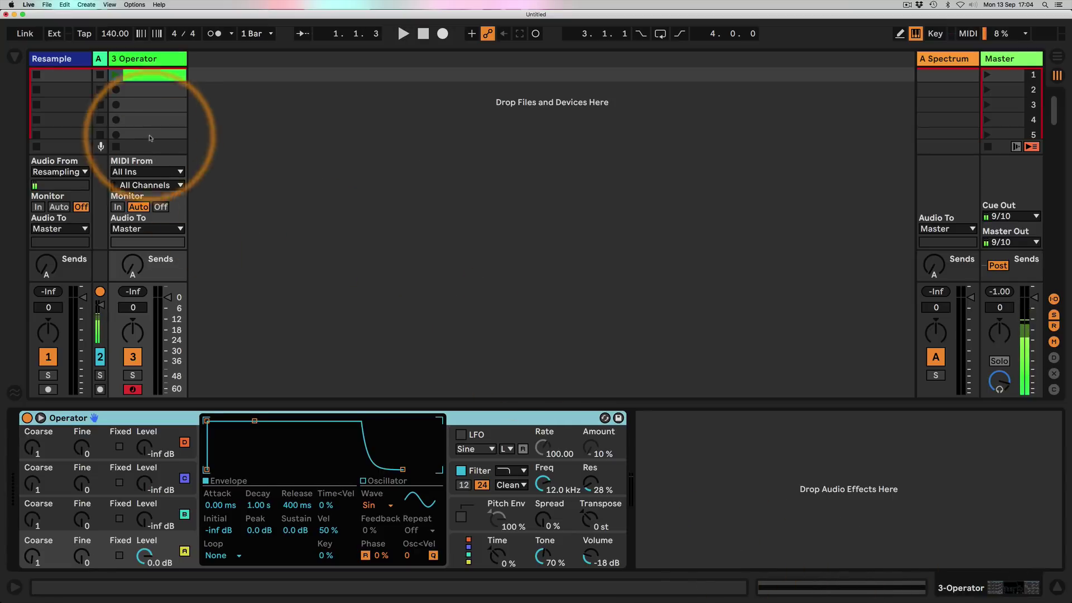
Step: Launch the C0 clip, stop it and launch it again to listen to how the note sounds when it loops
click(115, 75)
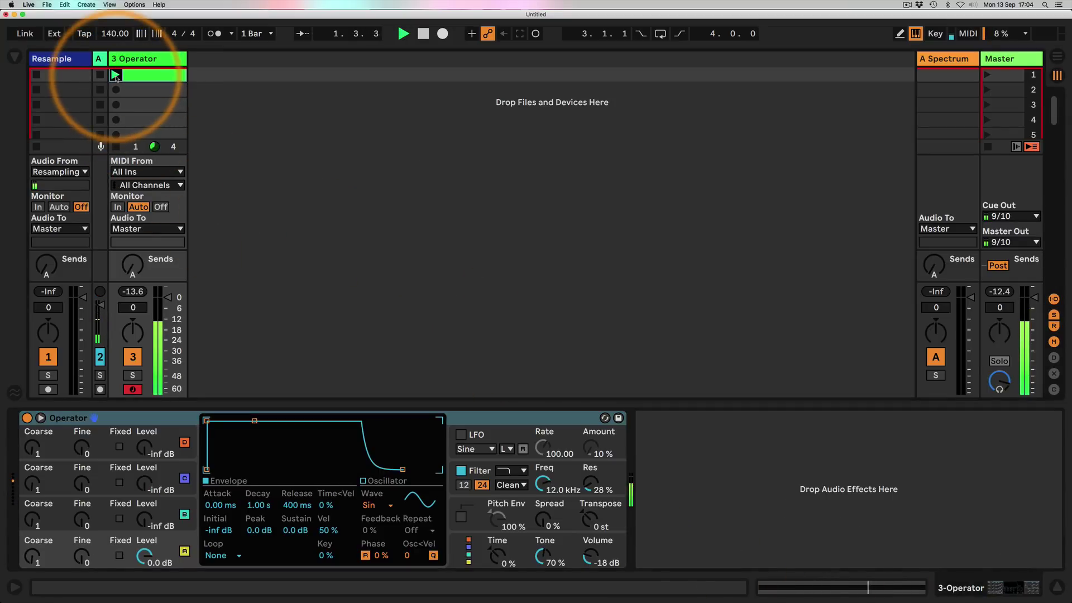
click(116, 148)
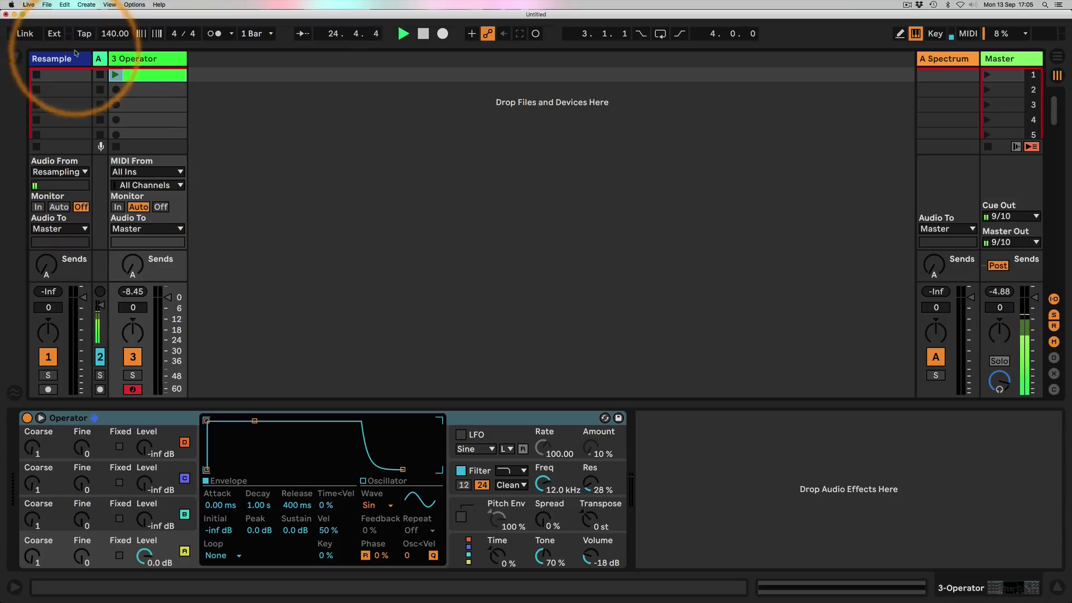
click(115, 76)
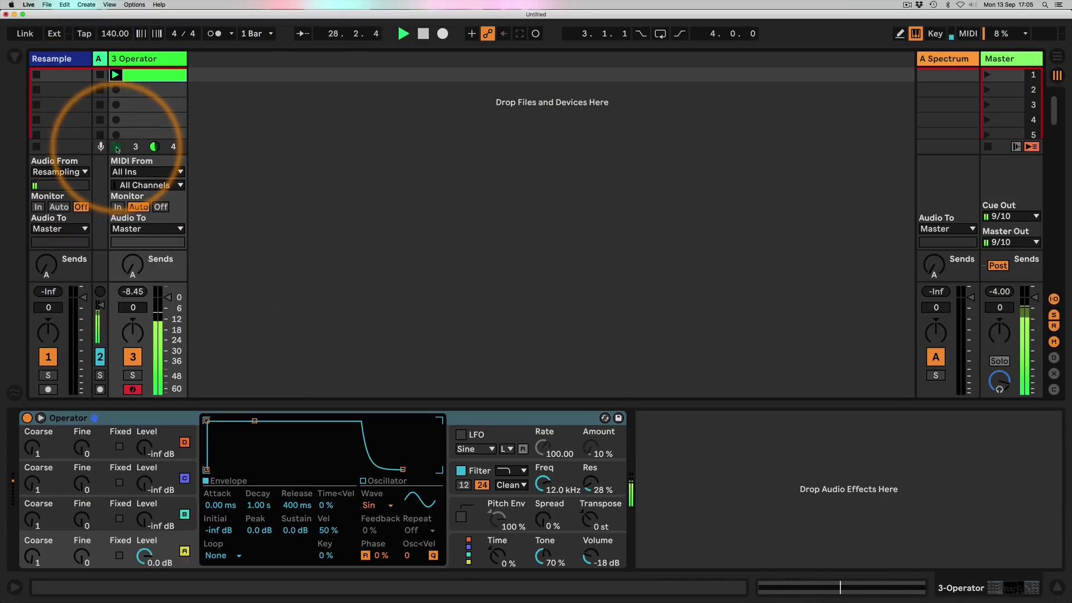
click(468, 356)
click(439, 340)
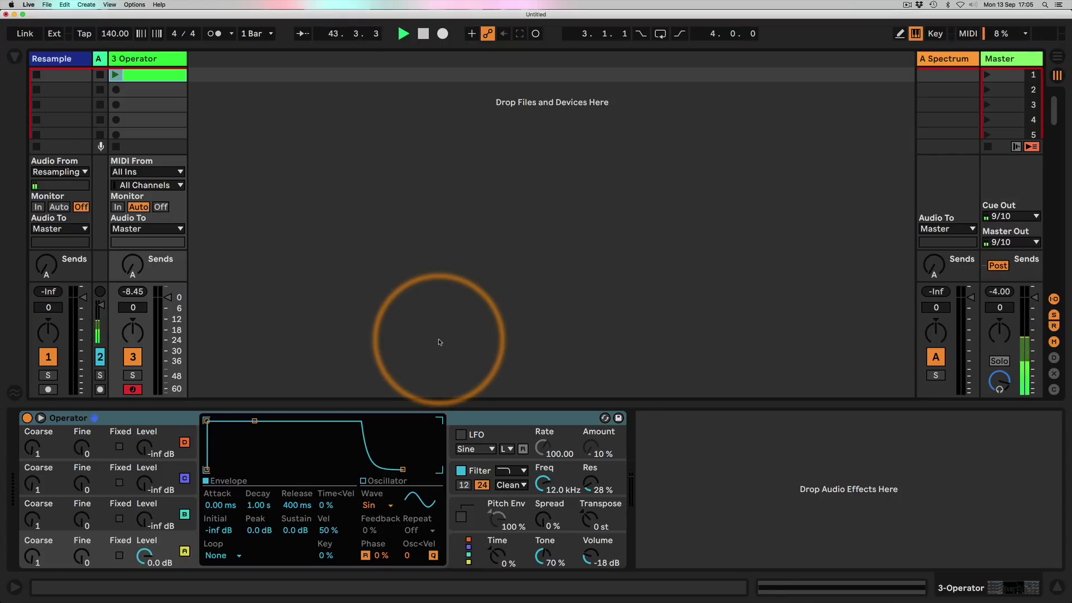
Step: Repeatedly double the length of the clip's loop and its C0 note, up to 256 bars
double_click(157, 75)
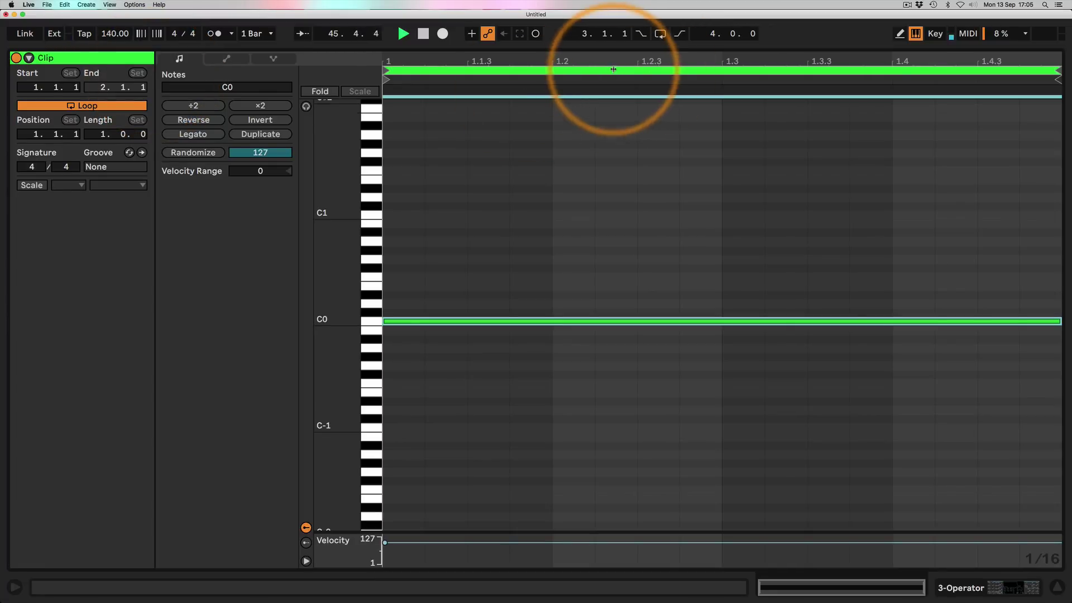
click(613, 71)
click(256, 106)
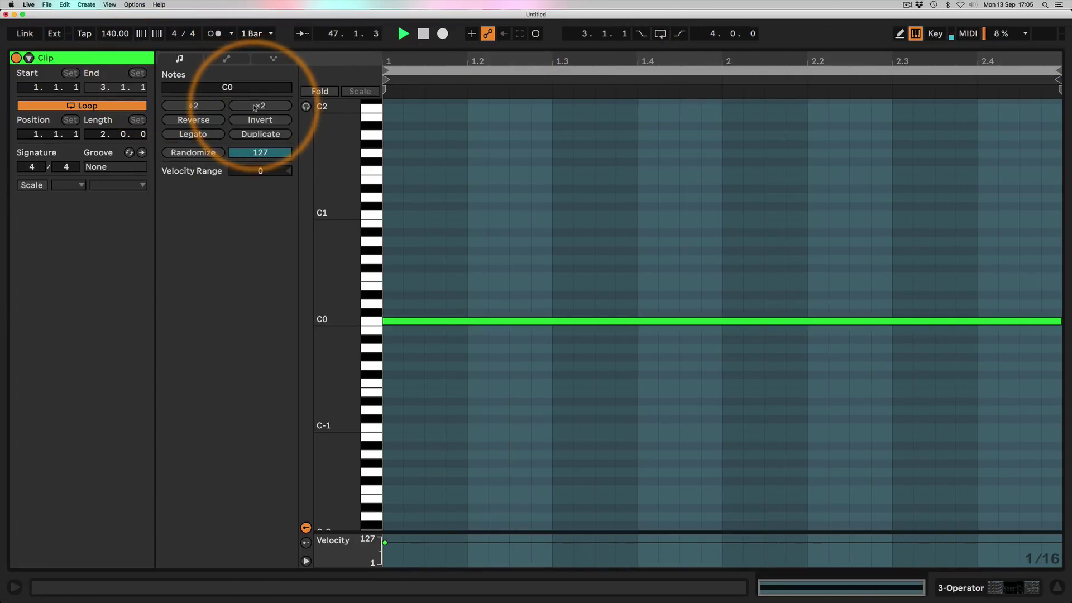
click(255, 106)
click(255, 105)
click(256, 106)
click(255, 105)
click(255, 105)
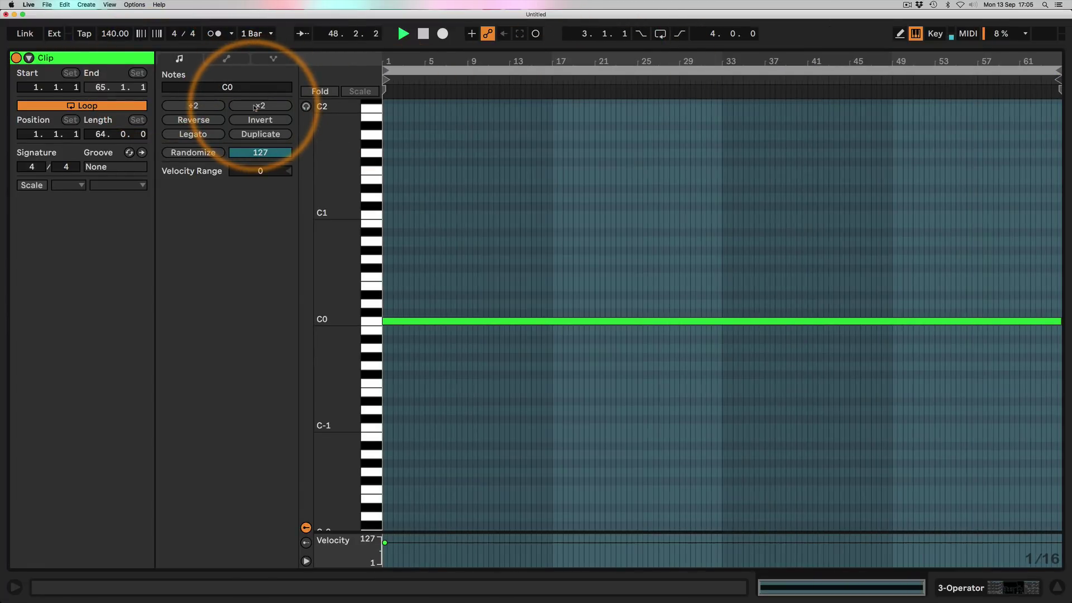
click(255, 105)
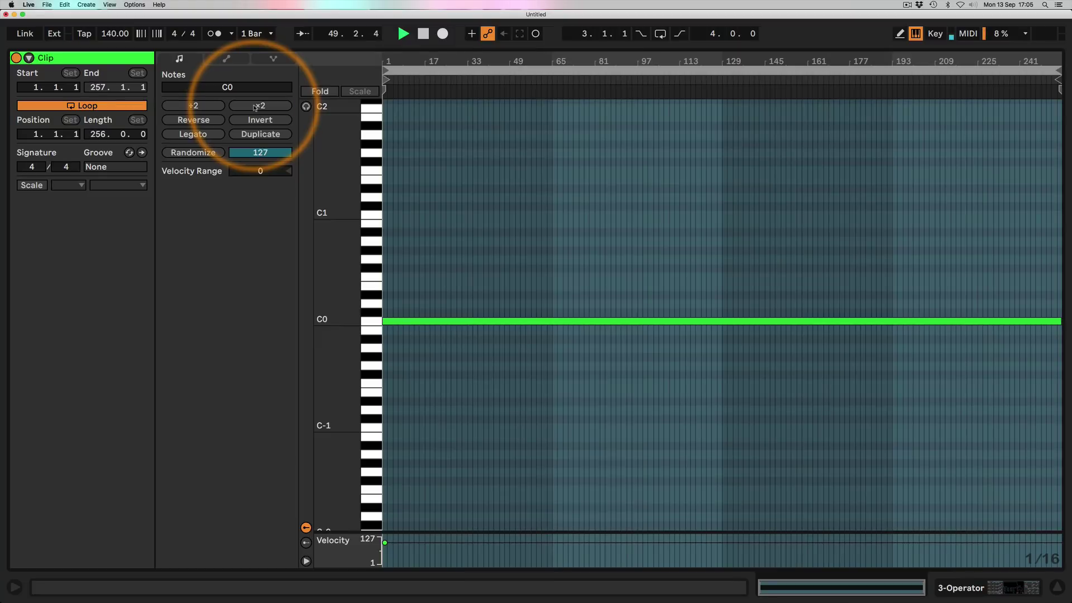
click(515, 91)
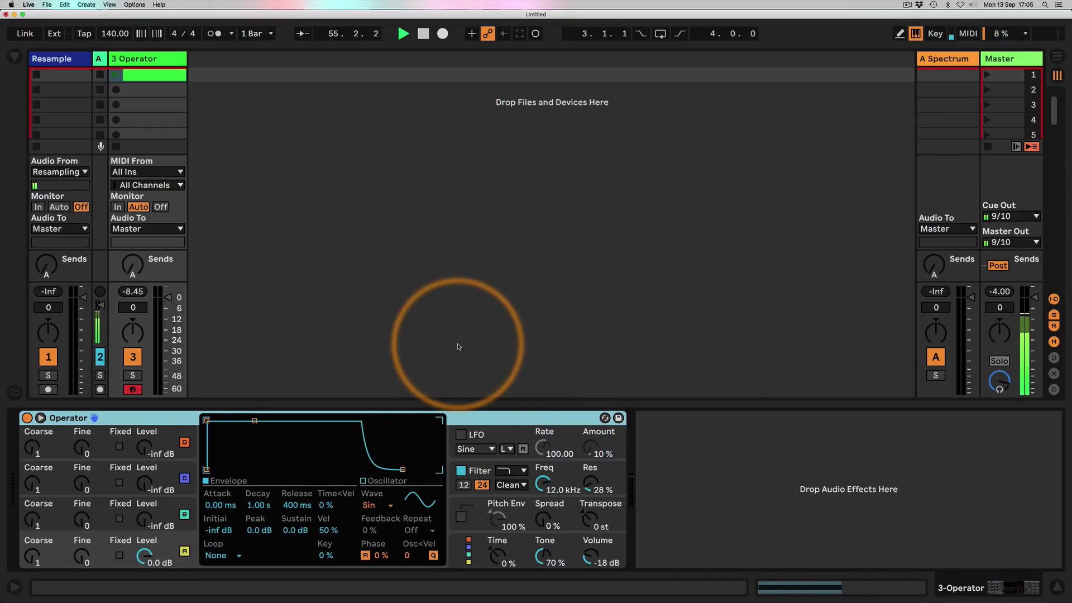
Step: Restart playback from the beginning with the lengthened clip and lower the Operator track volume to -inf
key(space)
key(space)
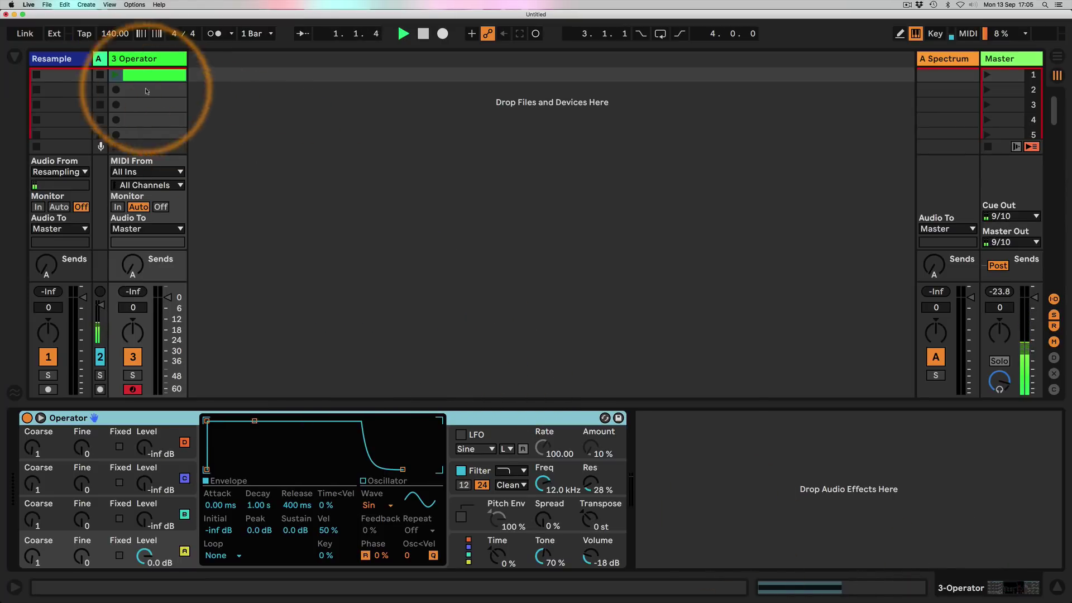
click(116, 75)
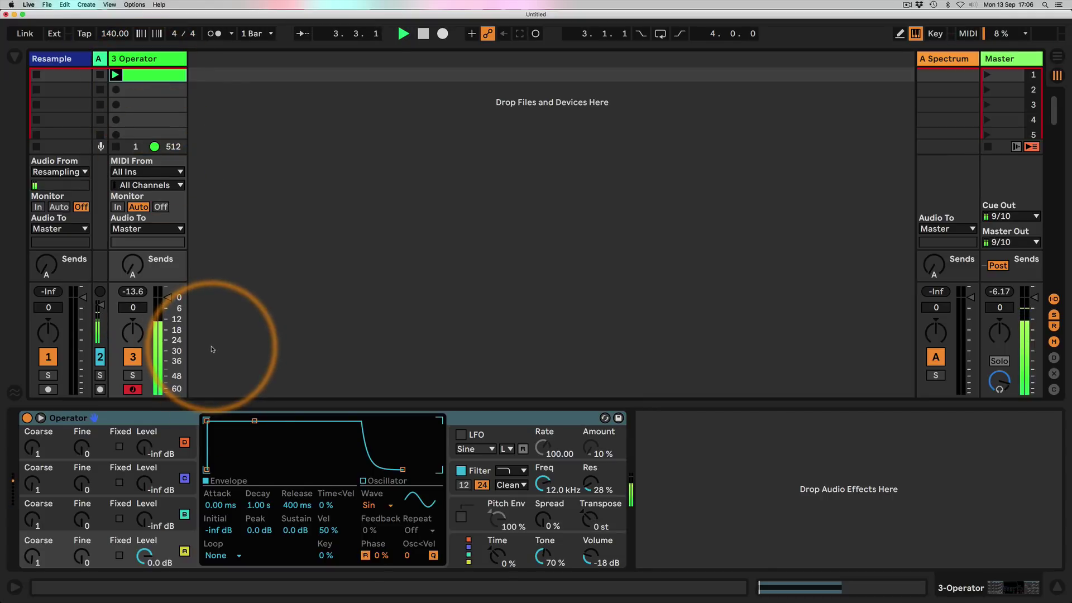
drag(168, 297, 167, 391)
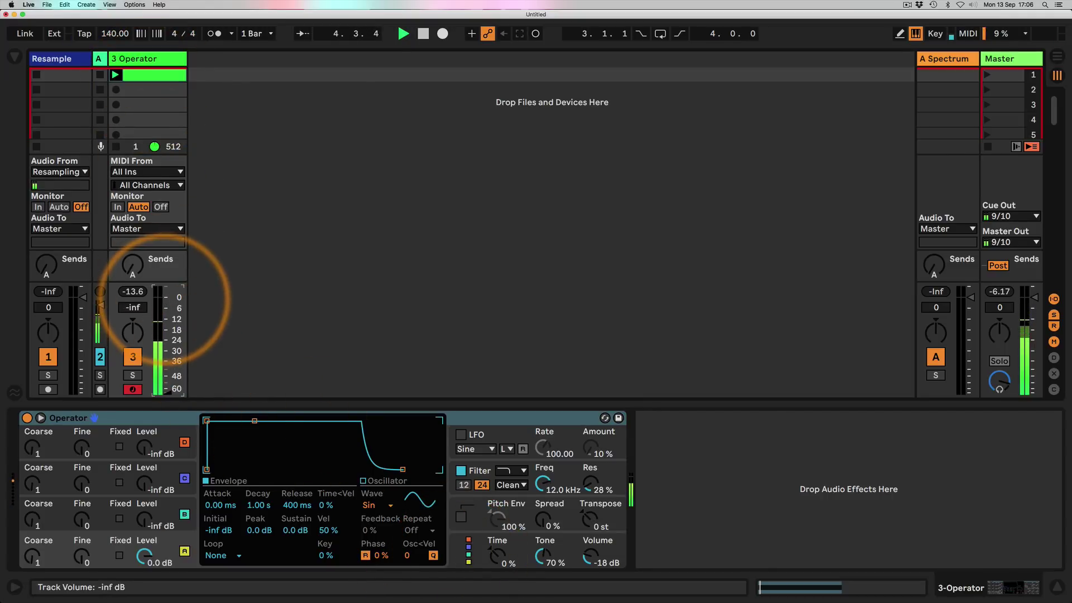
drag(165, 299, 167, 383)
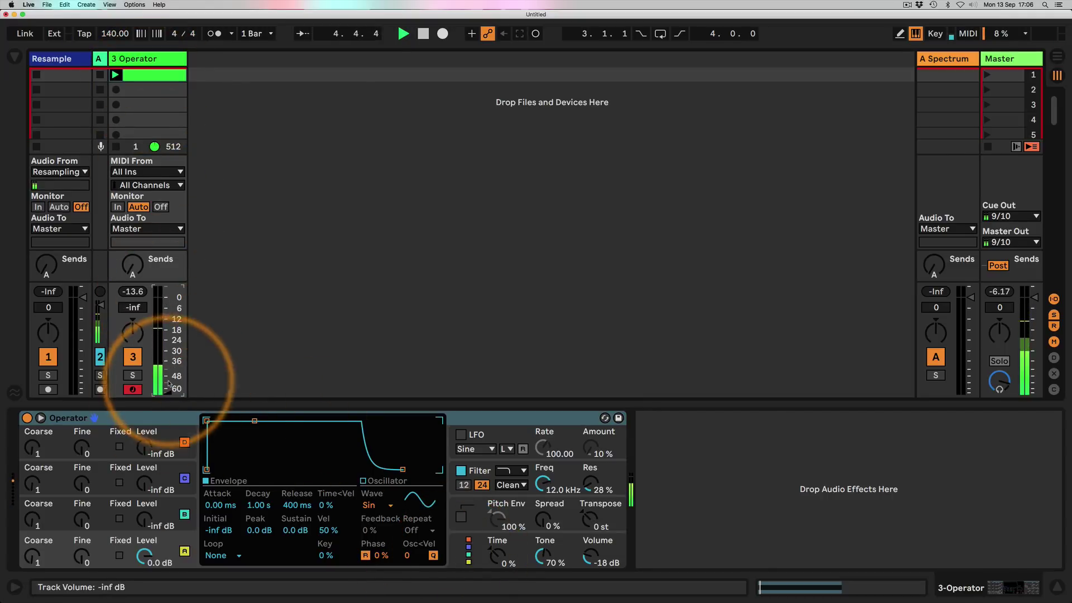
Step: Switch Operator to the algorithm with all four oscillators in parallel and raise the track volume to -4.0 dB
click(469, 549)
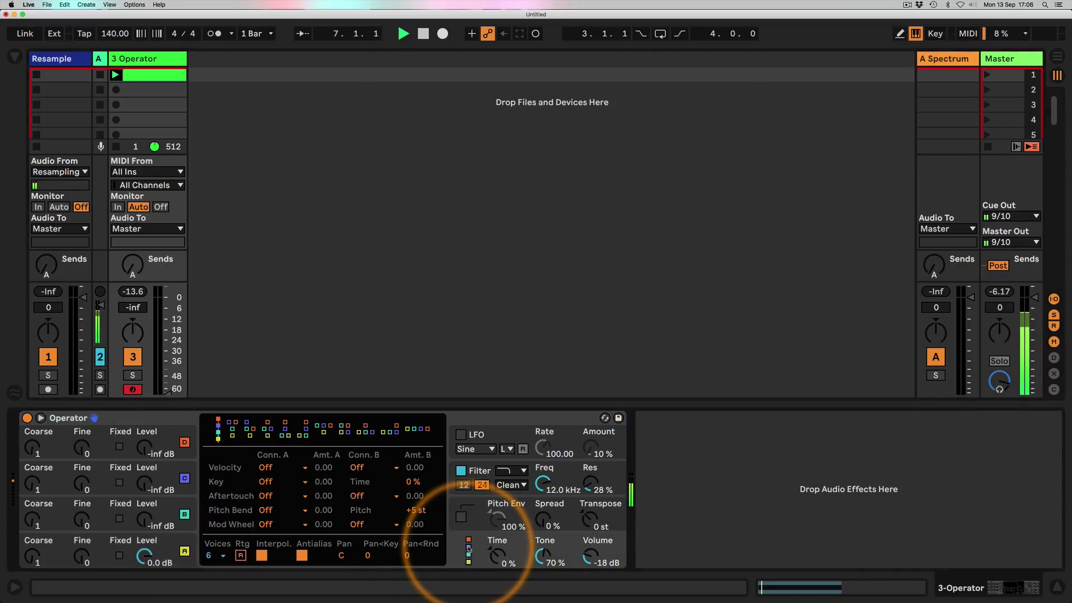
click(418, 429)
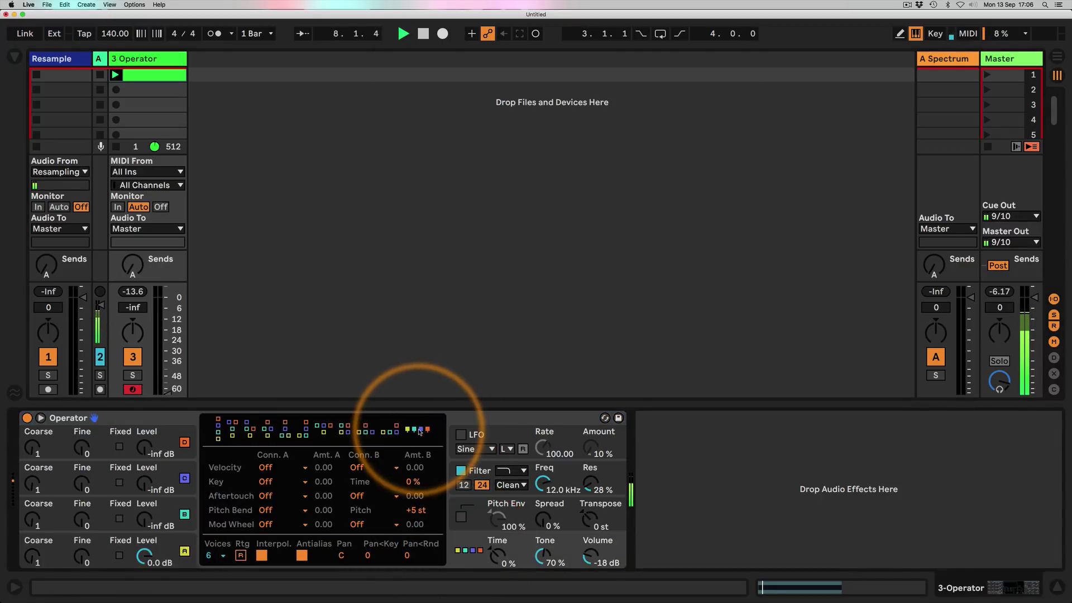
click(167, 524)
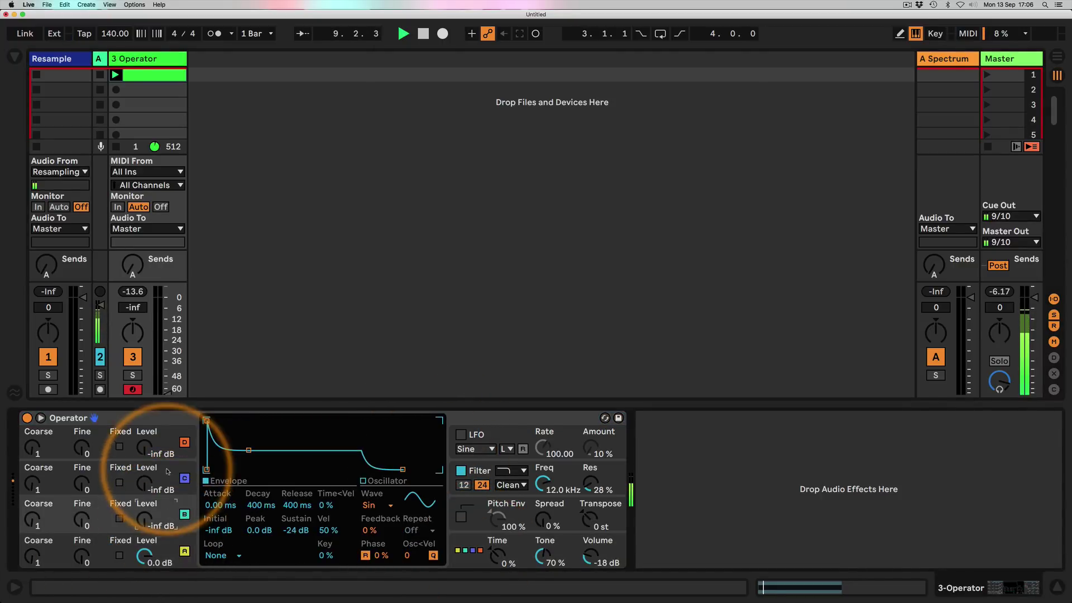
click(161, 522)
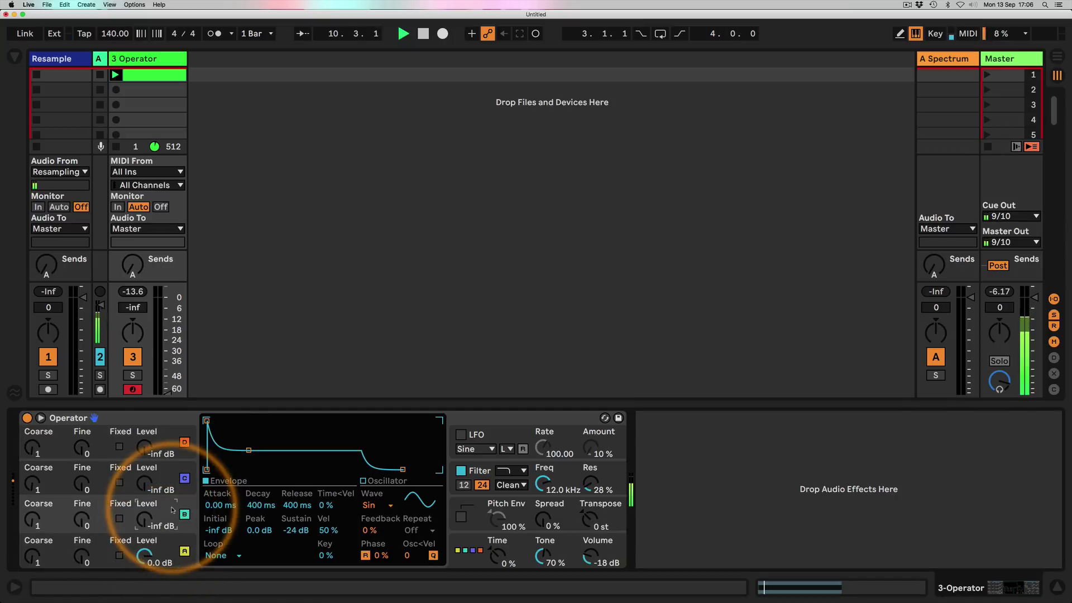
drag(152, 386, 165, 369)
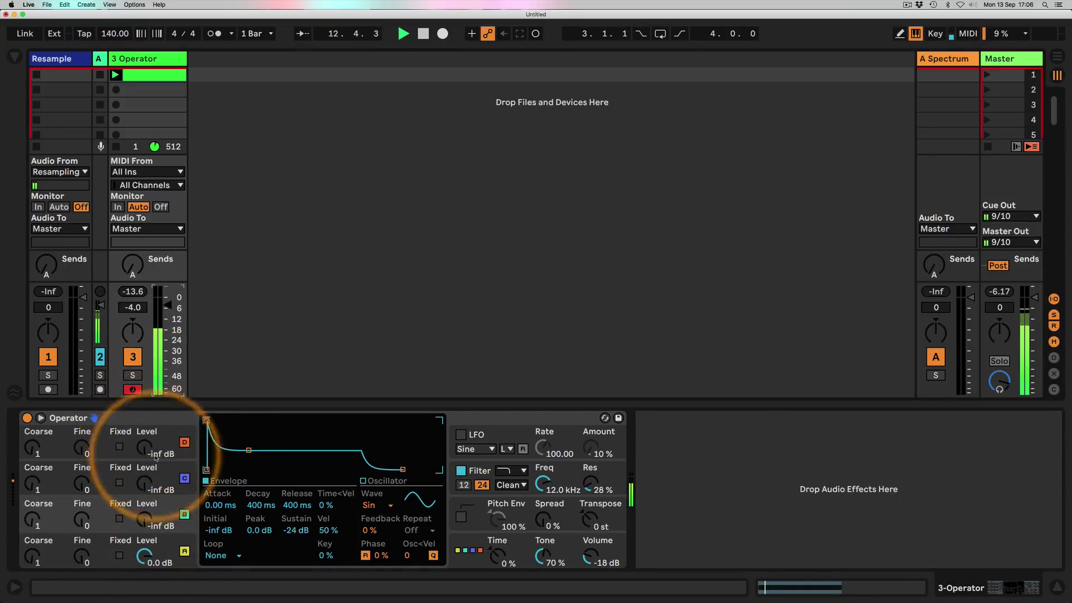
Step: Give oscillator B a 0.0 dB sustain with a 53.2 s decay and raise its level to 0.0 dB
drag(248, 450, 282, 421)
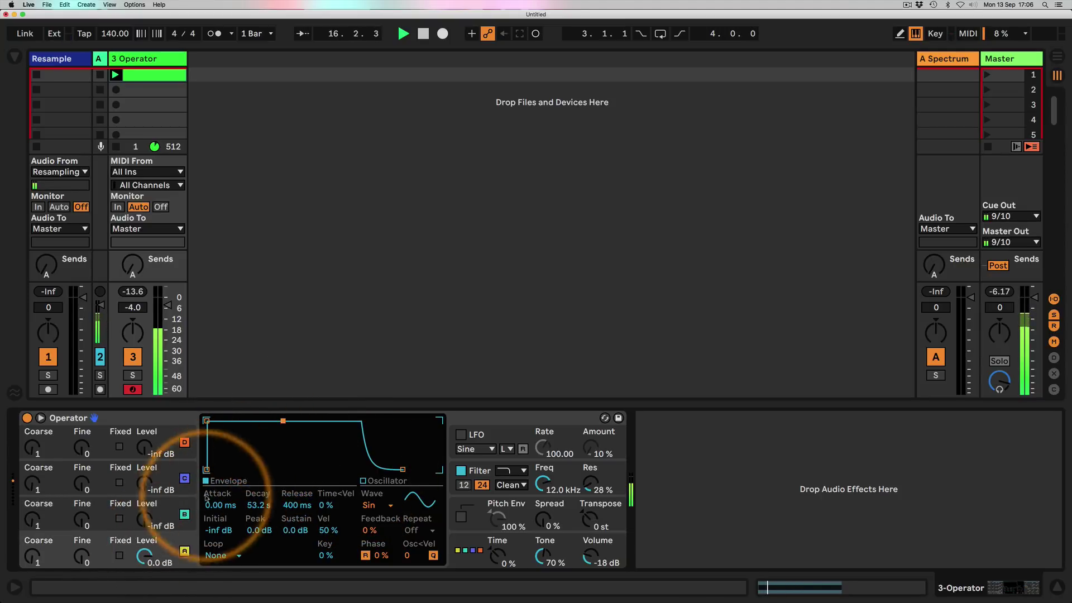
right_click(272, 444)
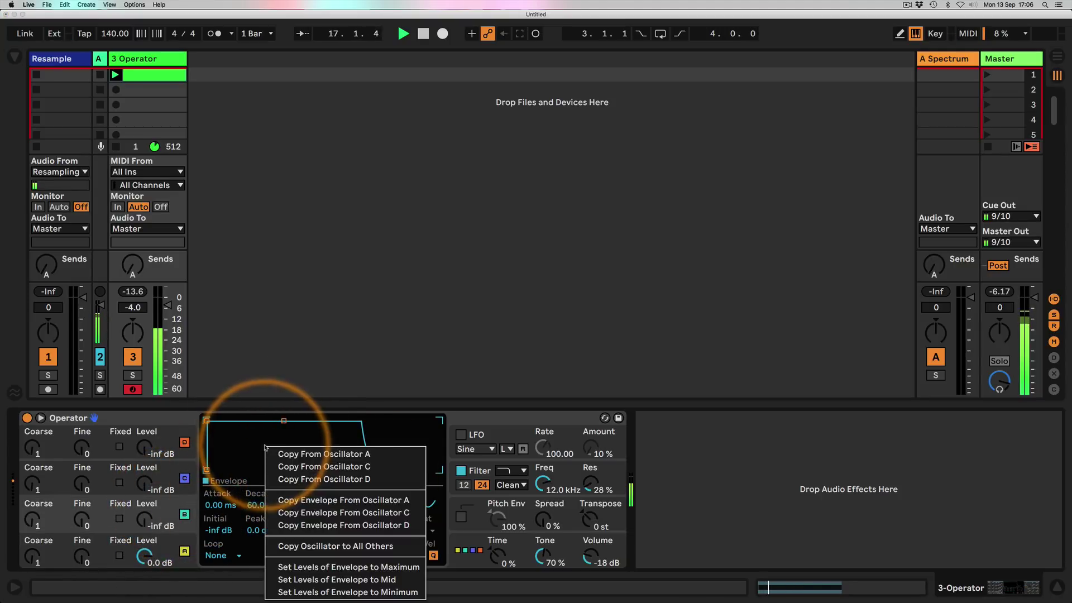
click(320, 451)
click(142, 525)
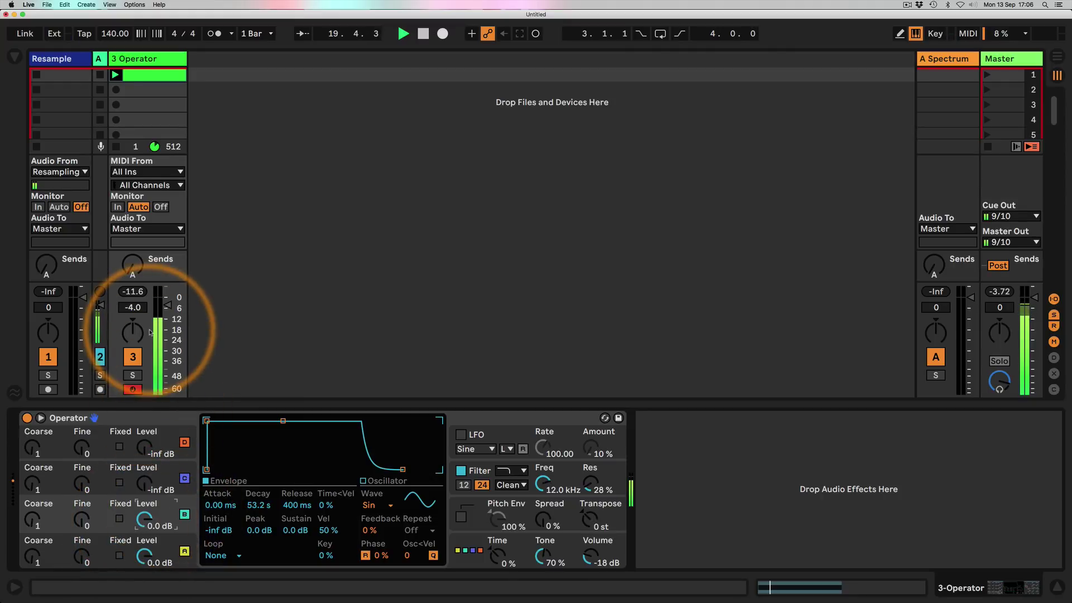
Step: Set the Operator track volume to -1.0 dB and detune oscillator B with its Fine value at 25, then 63
drag(168, 305, 168, 301)
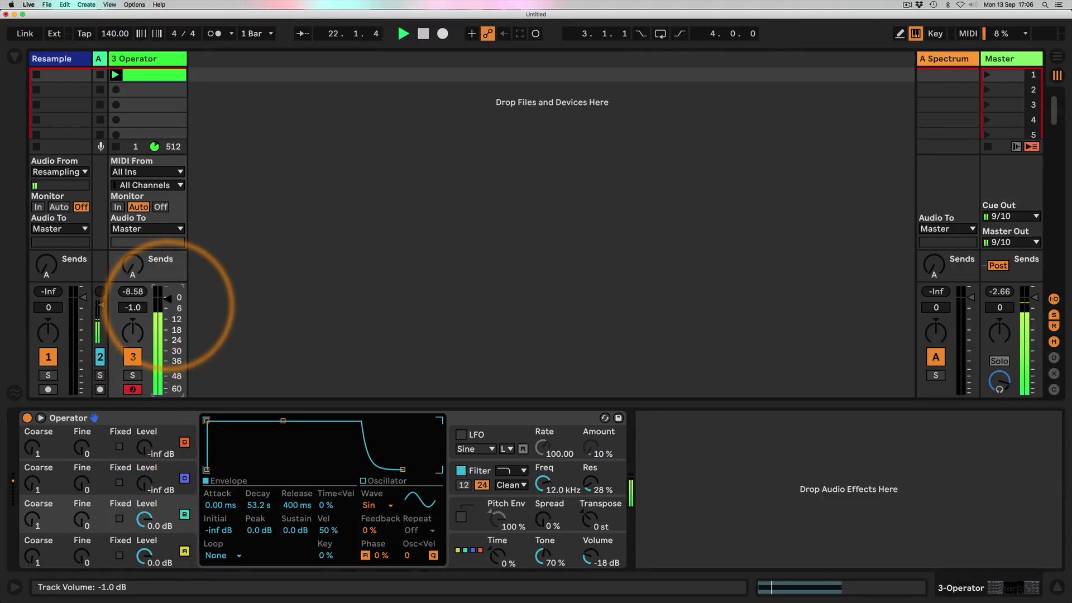
drag(84, 520, 84, 516)
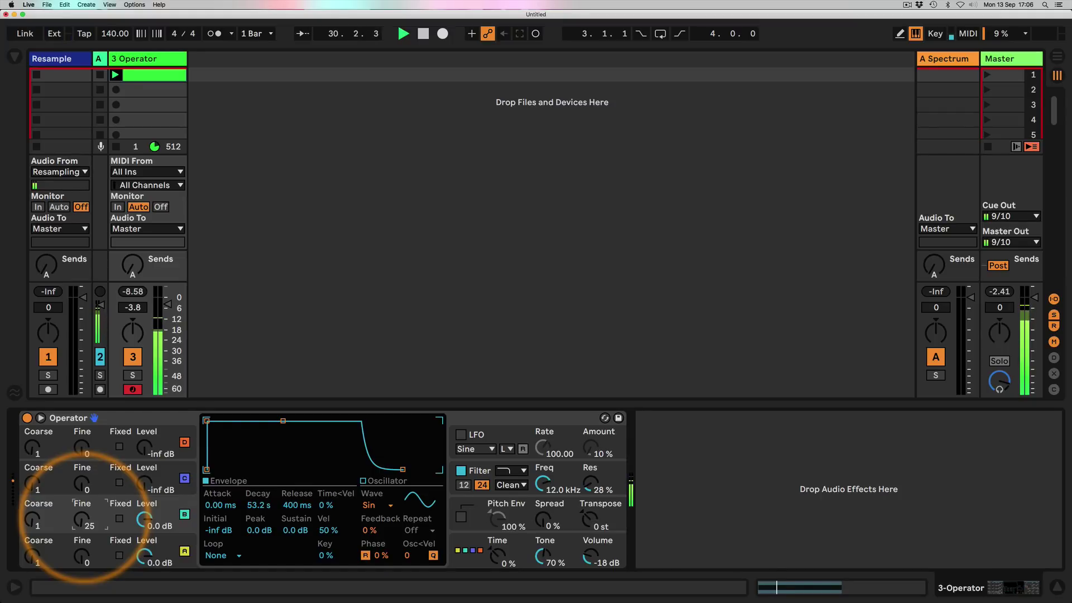
drag(81, 520, 82, 516)
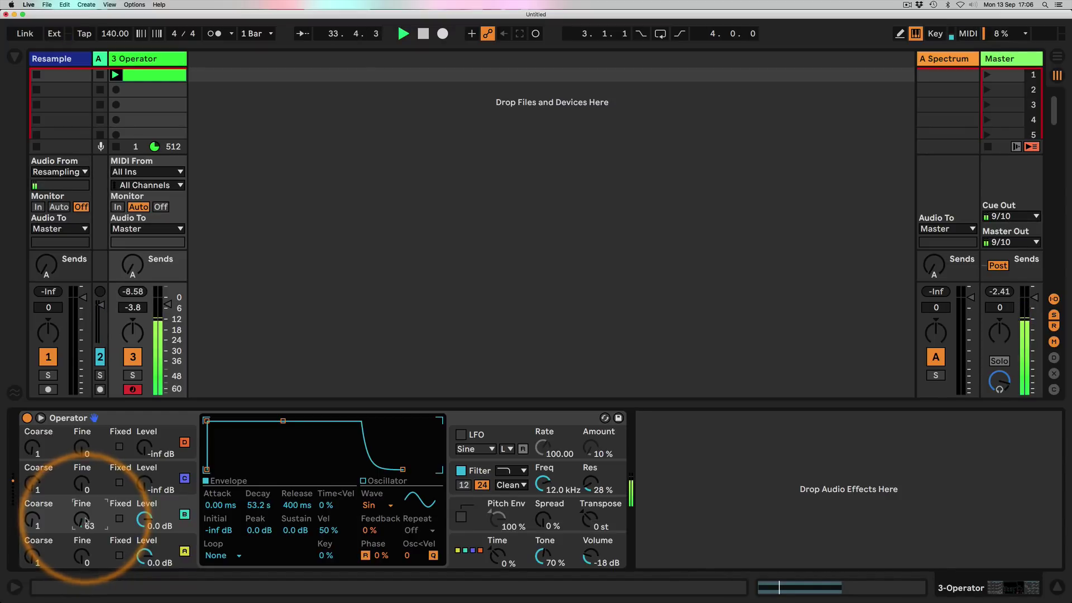
Step: Set Operator's filter frequency to 495 Hz and its resonance to 0.0 %
drag(542, 484, 543, 511)
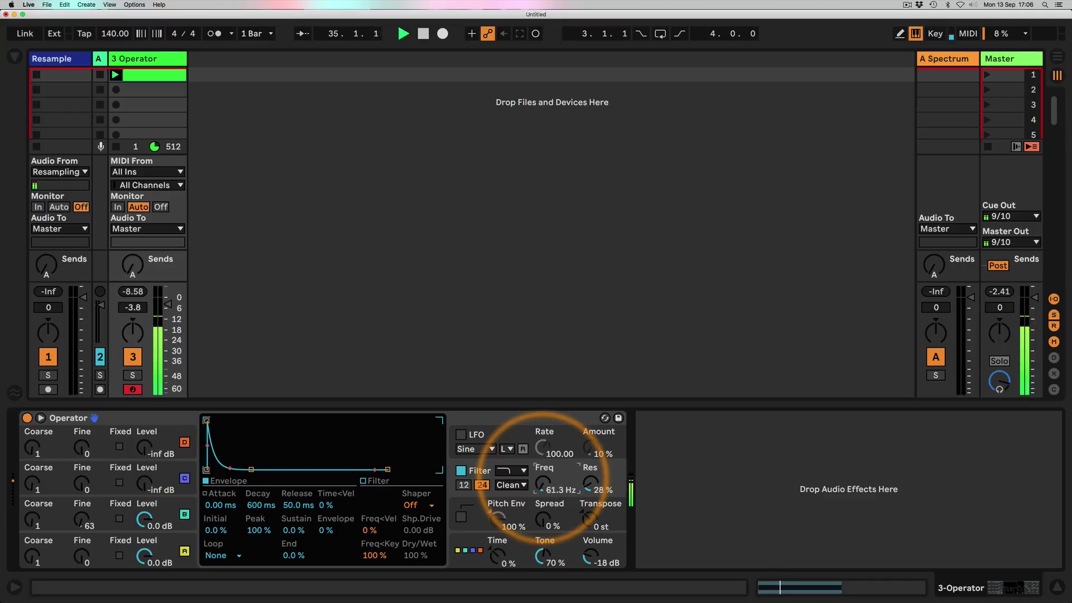
drag(590, 483, 536, 486)
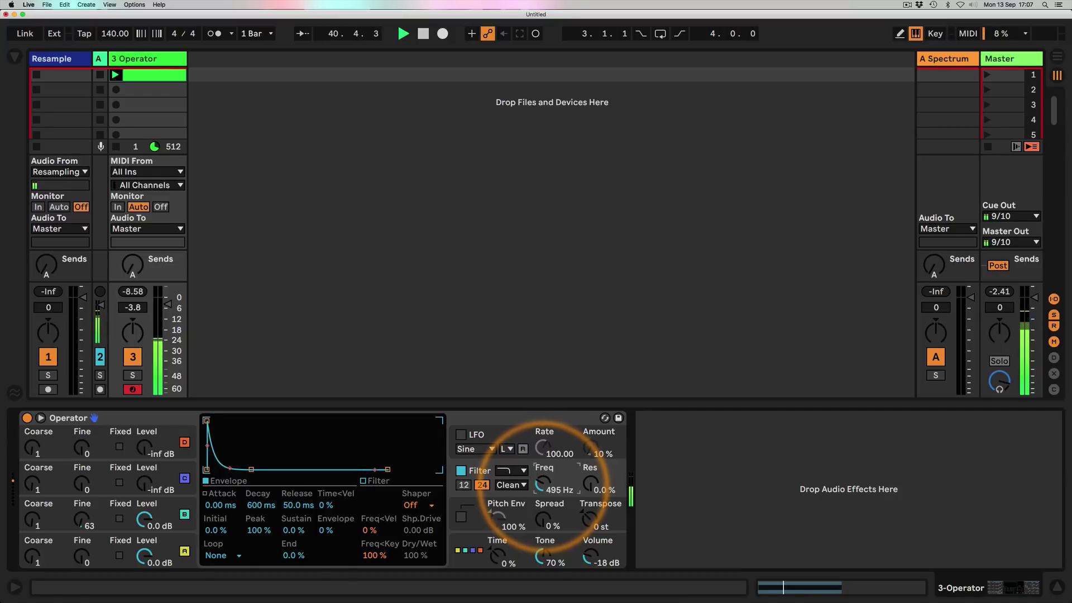
Step: Lower the Operator track volume to -inf and reset oscillator B's level and fine tuning to their defaults
drag(168, 312, 168, 391)
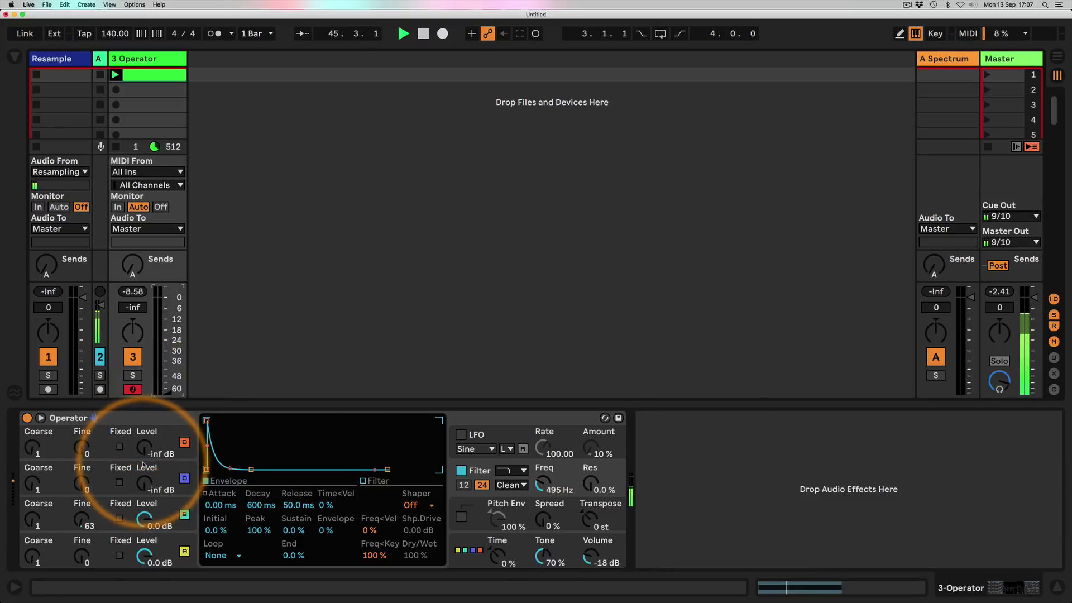
double_click(144, 519)
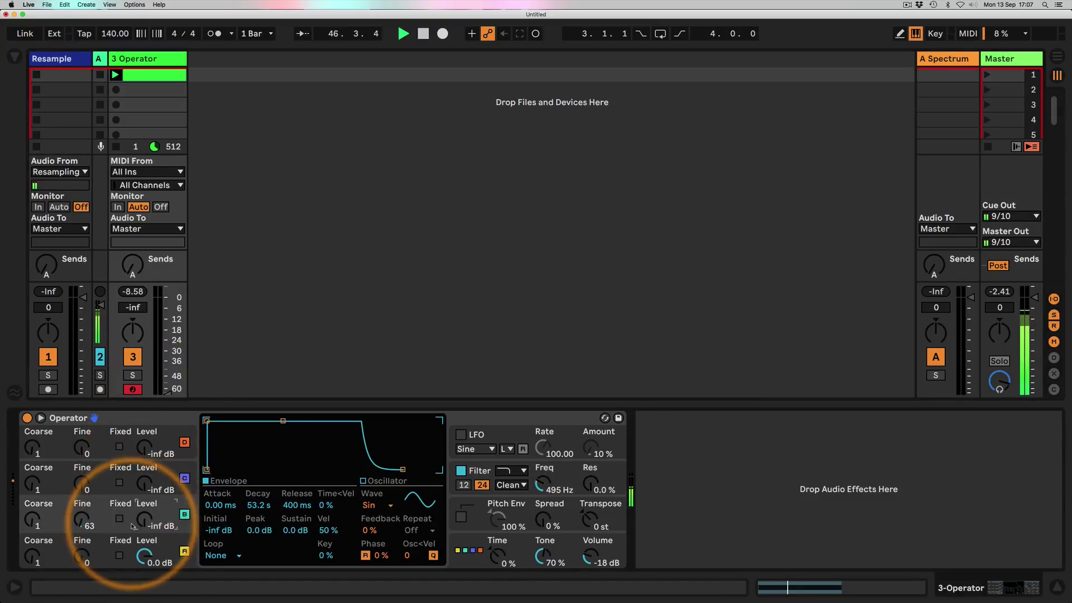
double_click(81, 519)
Step: Switch off Operator's oscillators B, C and D
click(184, 515)
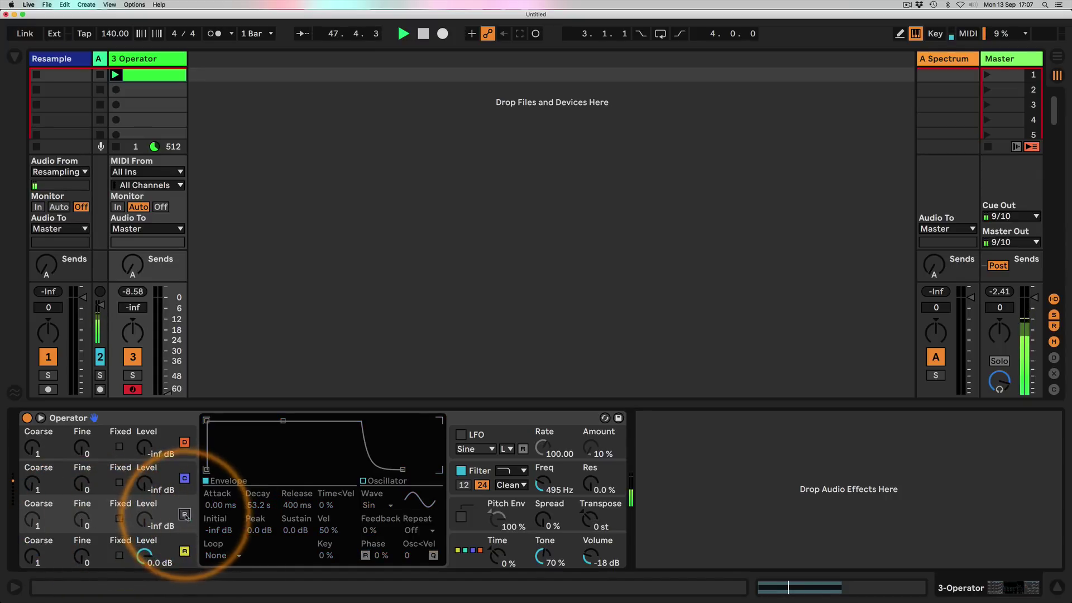
click(184, 477)
click(184, 442)
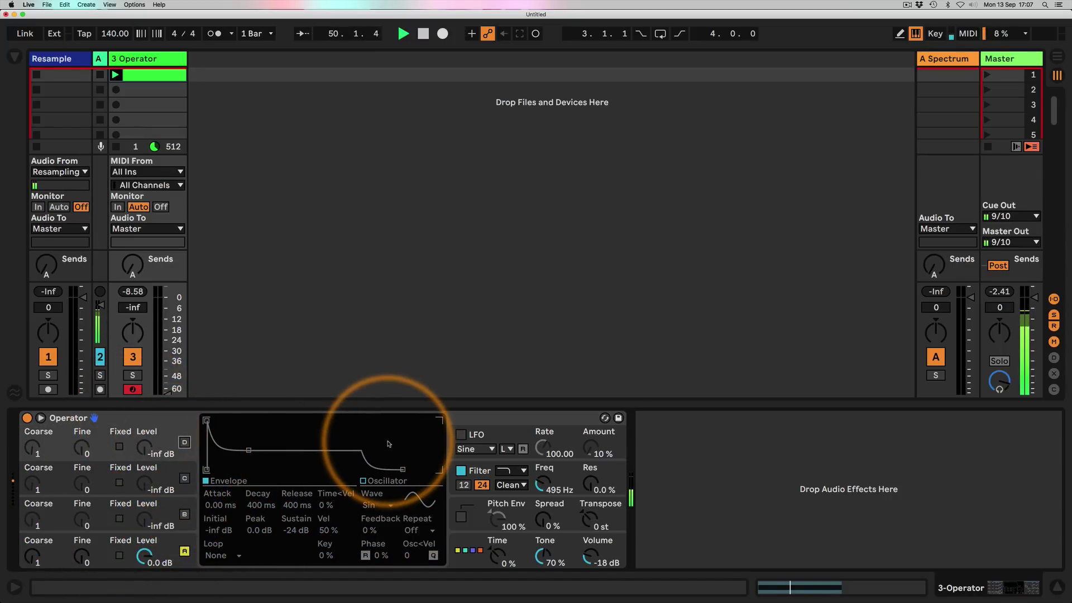
Step: Group Operator into an Instrument Rack, show the rack's chain list and rename its chain Sub
click(141, 417)
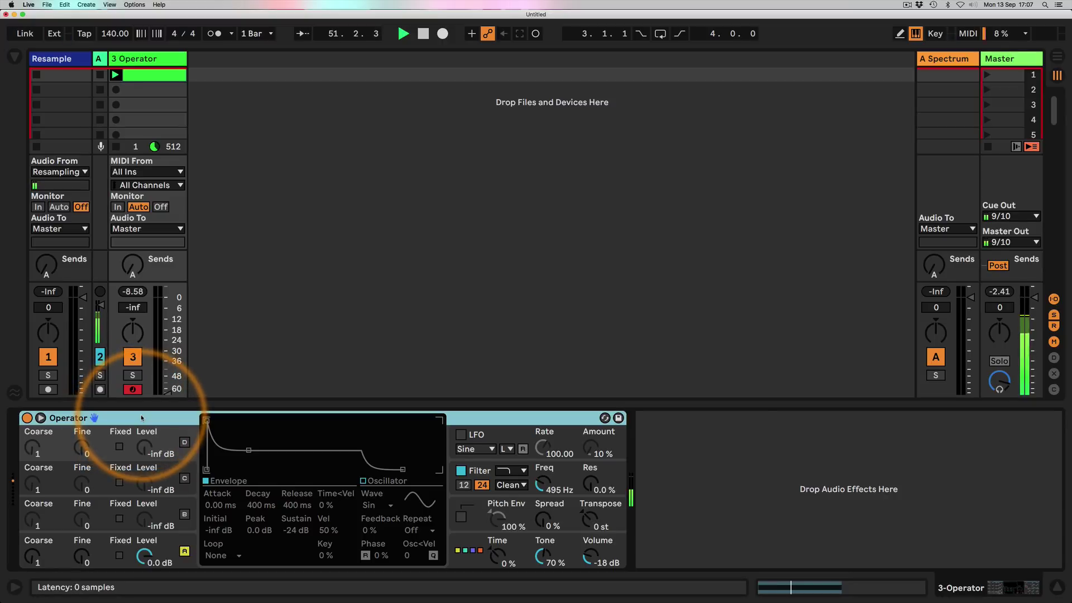
key(super+g)
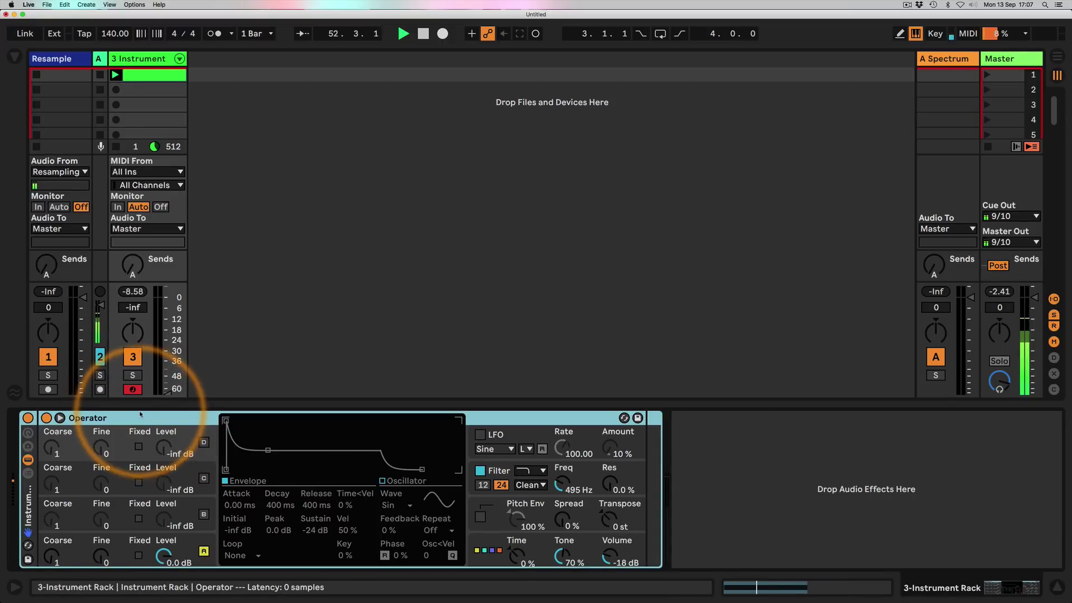
click(28, 461)
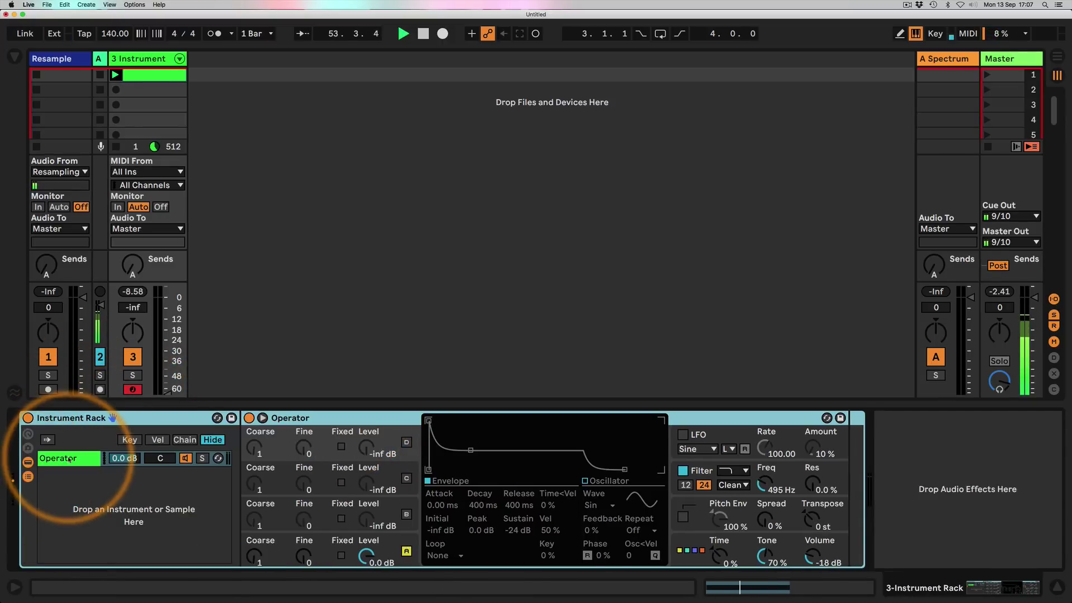
click(66, 459)
key(super+r)
text(Su)
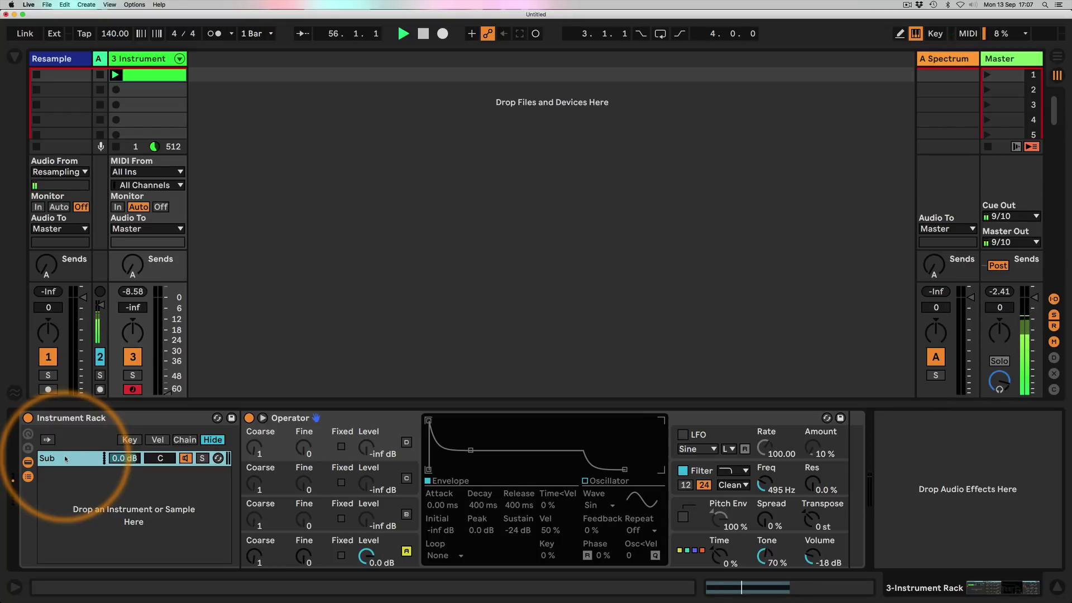
Step: Duplicate the Sub chain and rename the upper of the two chains Texture
key(super+d)
click(67, 475)
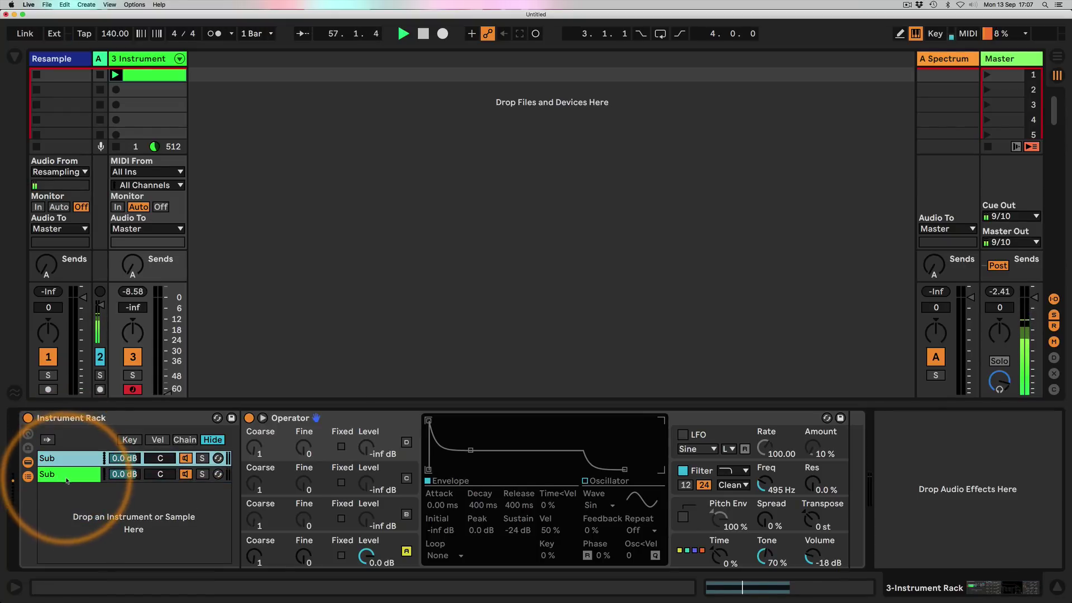
click(61, 463)
key(super+r)
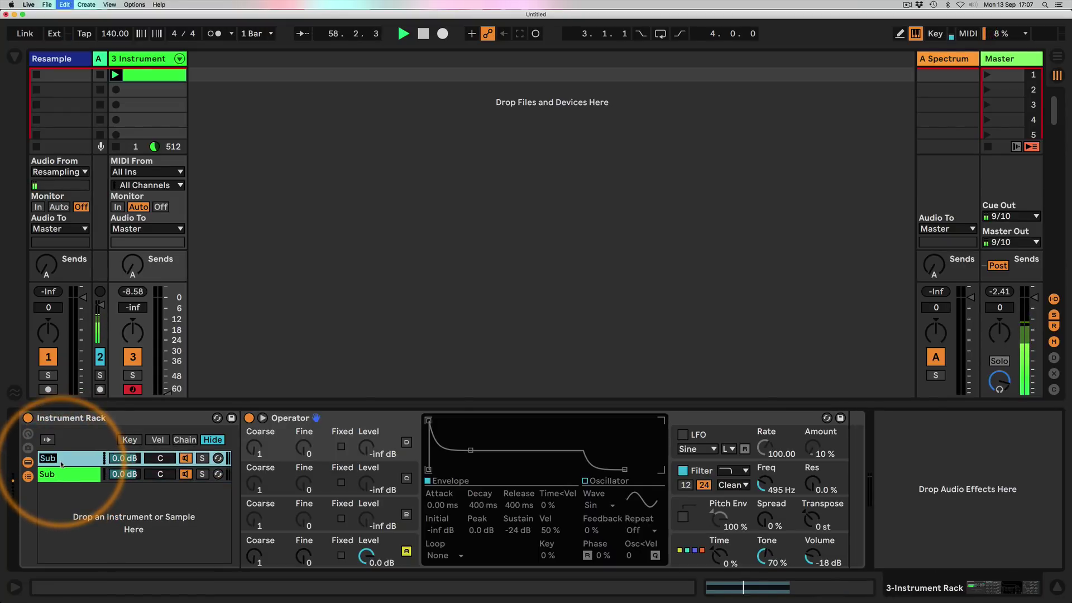
text(Texture)
key(Return)
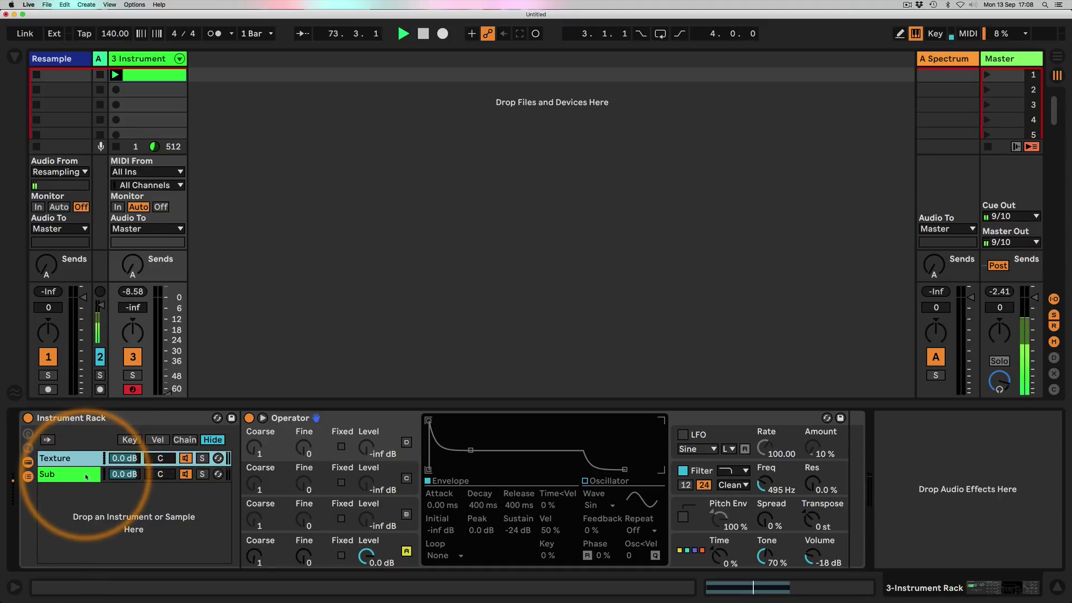
Step: Raise the instrument track volume to -2.0 dB and set the Texture chain's oscillator B level to 0.0 dB
shift+click(61, 459)
drag(163, 388, 166, 301)
click(77, 459)
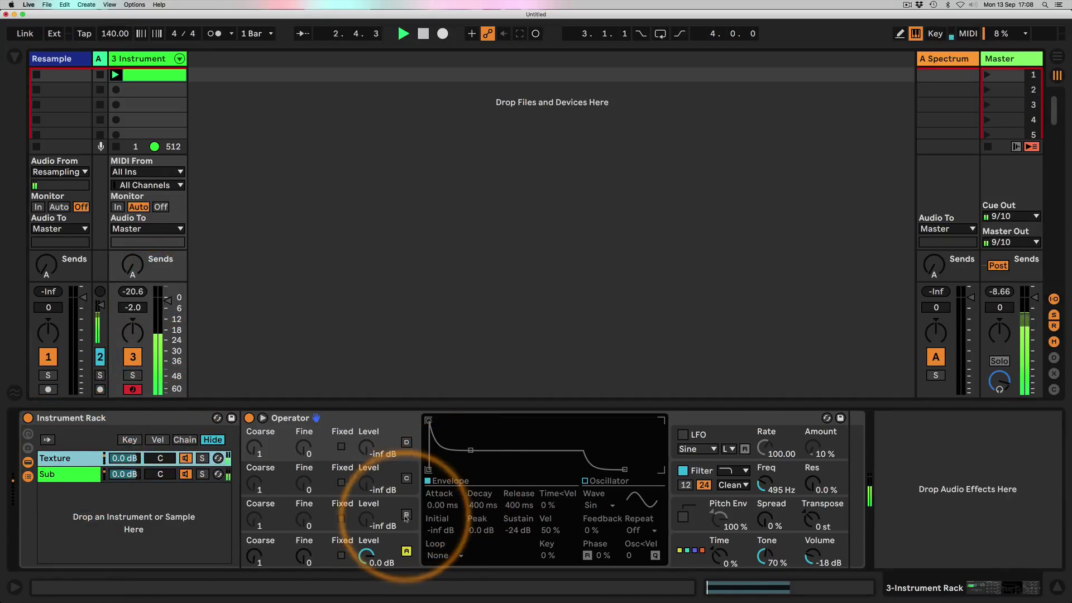
drag(366, 519, 360, 472)
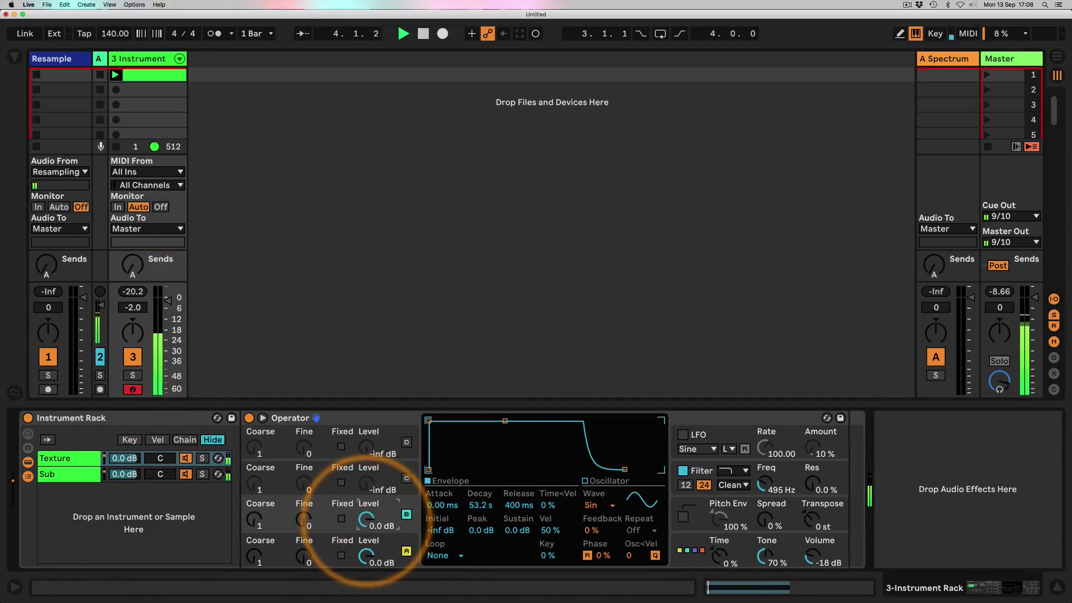
Step: Solo each chain in turn and set its Operator volume: -8.6 dB for Texture and -1.6 dB for Sub
click(202, 459)
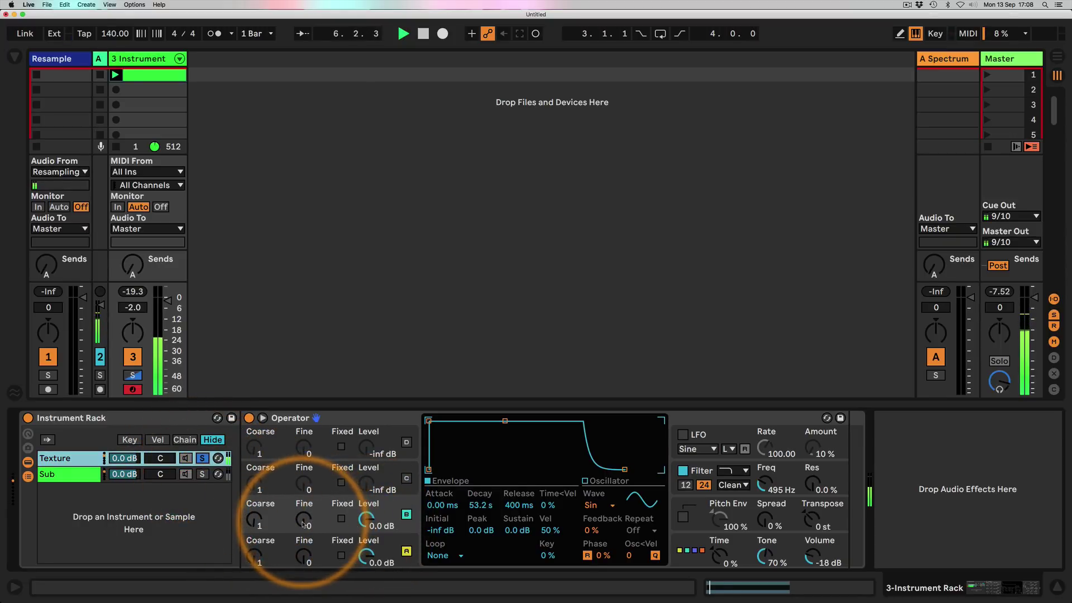
click(812, 561)
text(0)
key(Return)
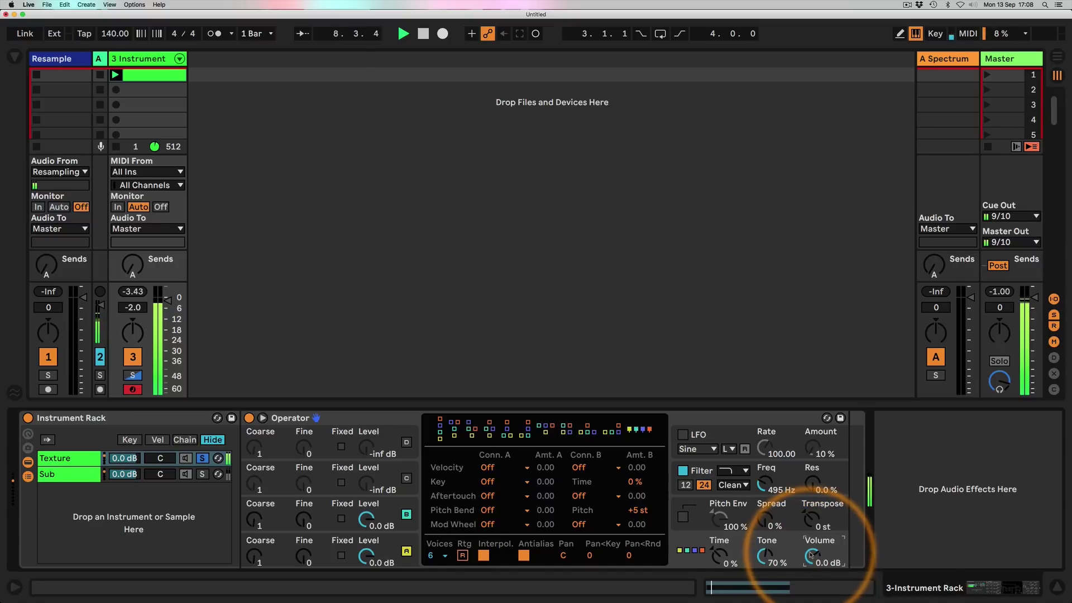
drag(813, 554, 812, 560)
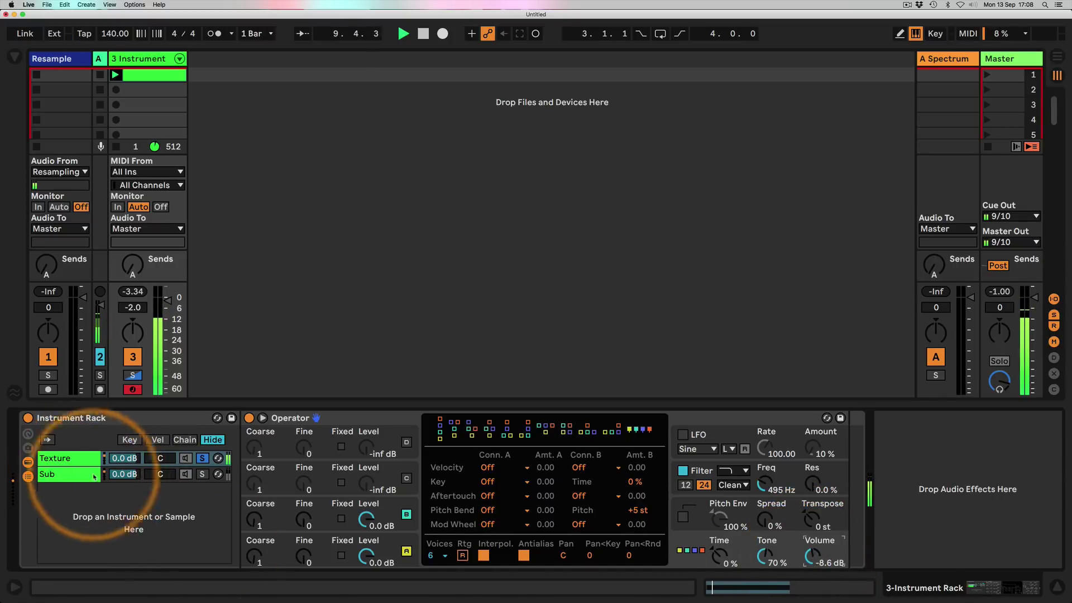
click(202, 475)
drag(810, 555, 811, 545)
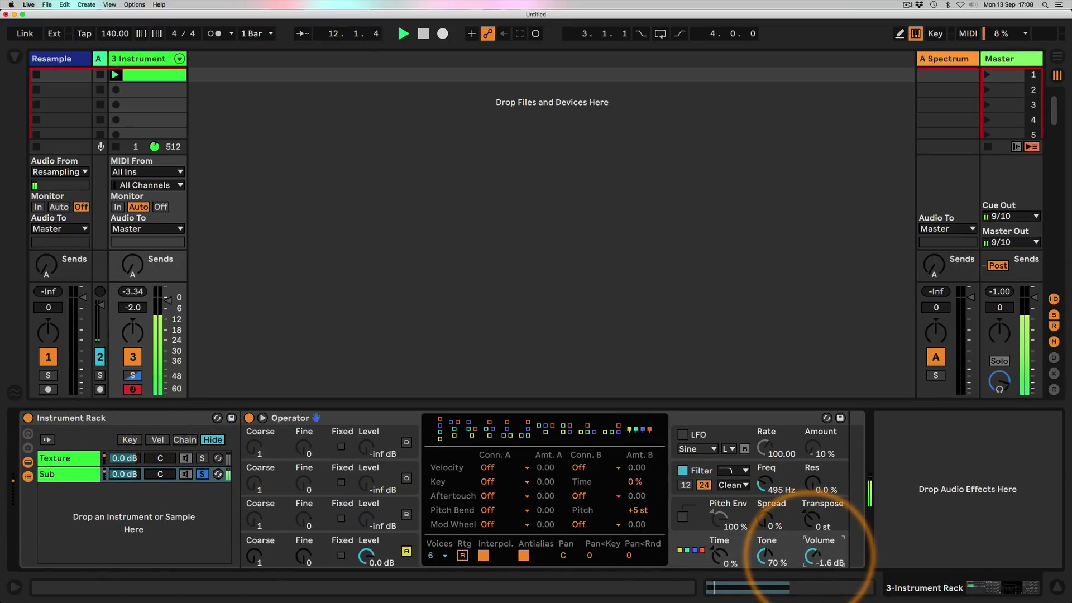
Step: Solo the Texture chain, try detuning its oscillator B and lower the instrument track volume to -inf
click(202, 458)
drag(304, 519, 304, 509)
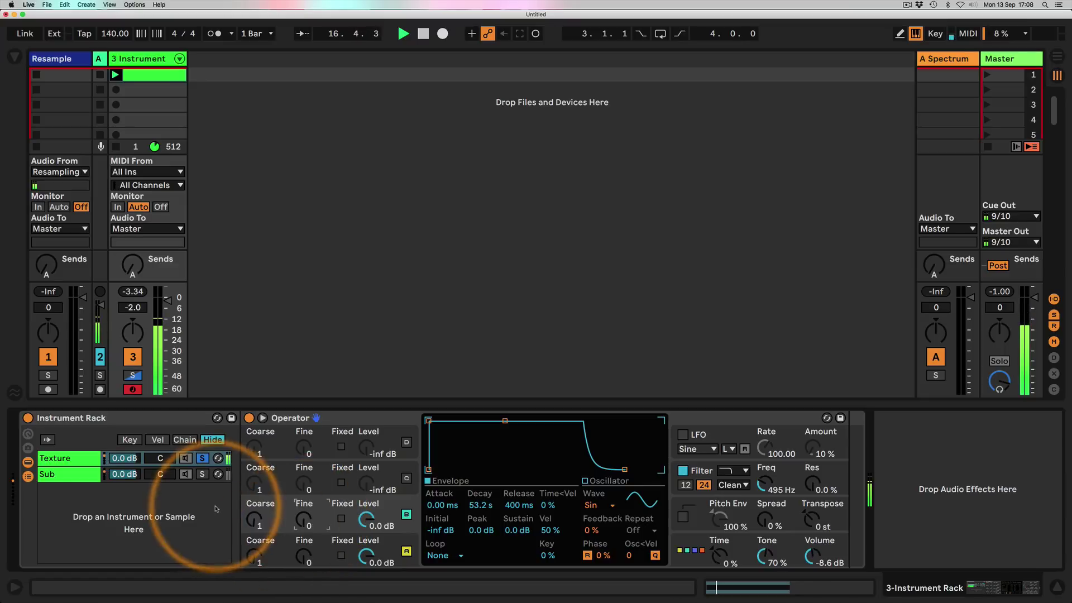
drag(133, 308, 132, 346)
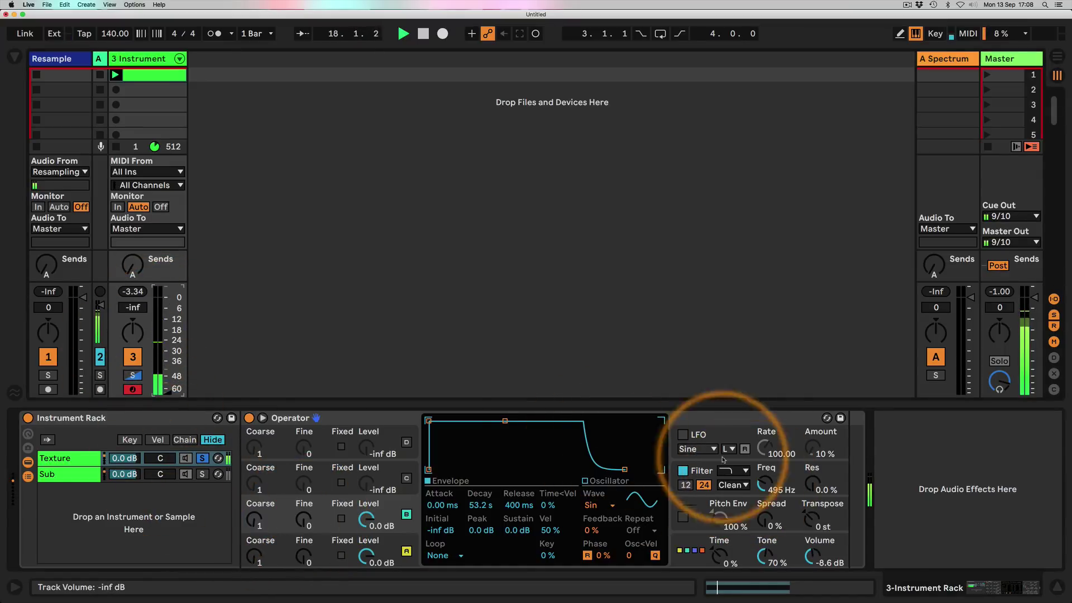
Step: Turn on Operator's LFO with 28 % amount and a synced rate of 1/3, and set the track volume to 0.0 dB
click(710, 436)
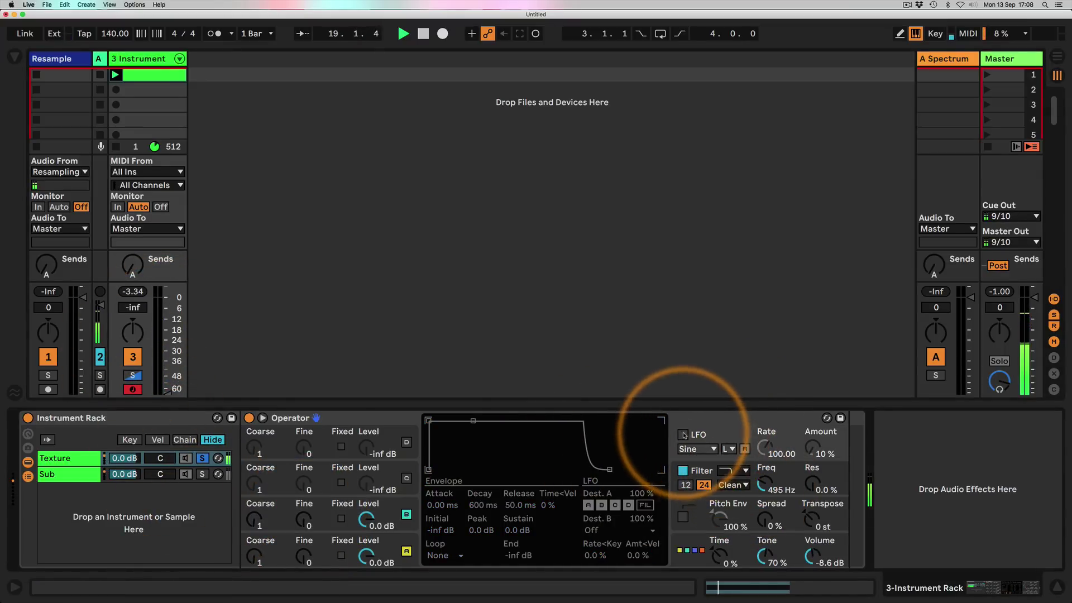
click(683, 434)
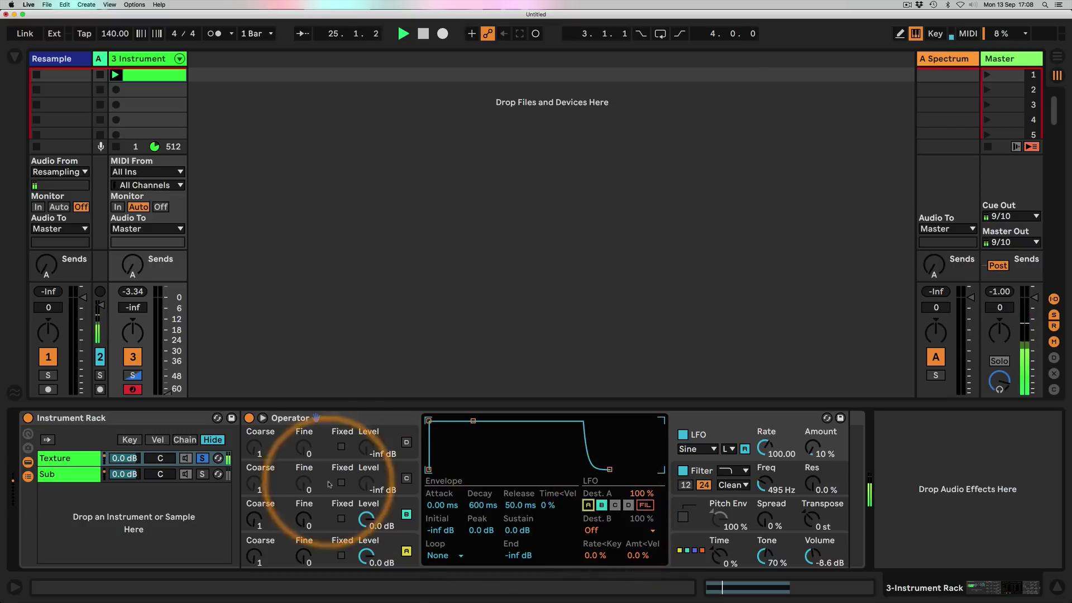
drag(163, 389, 163, 297)
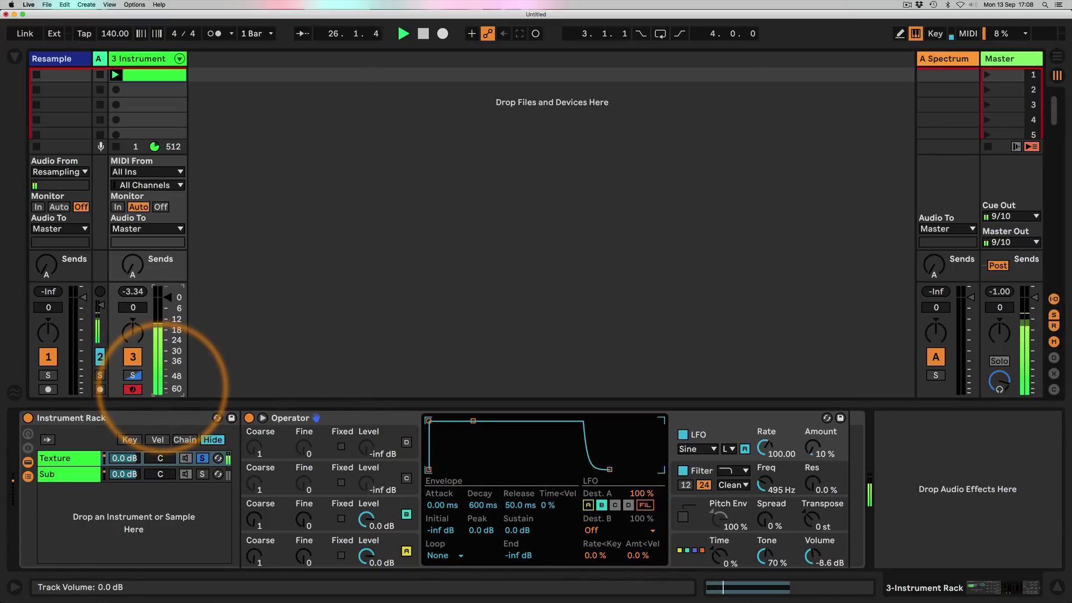
drag(812, 450, 812, 440)
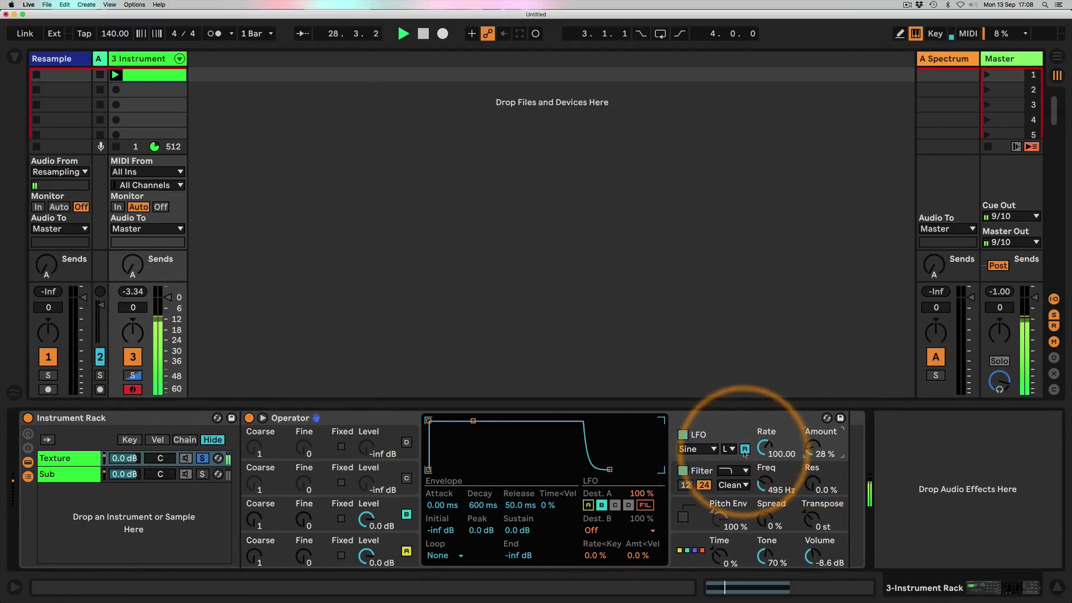
click(729, 449)
click(726, 487)
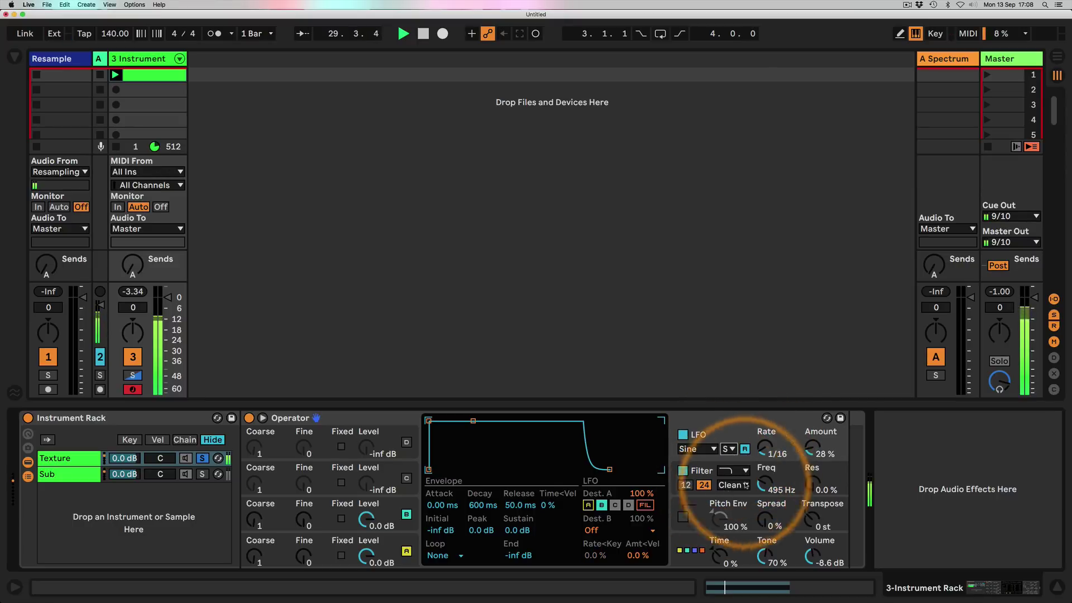
click(764, 447)
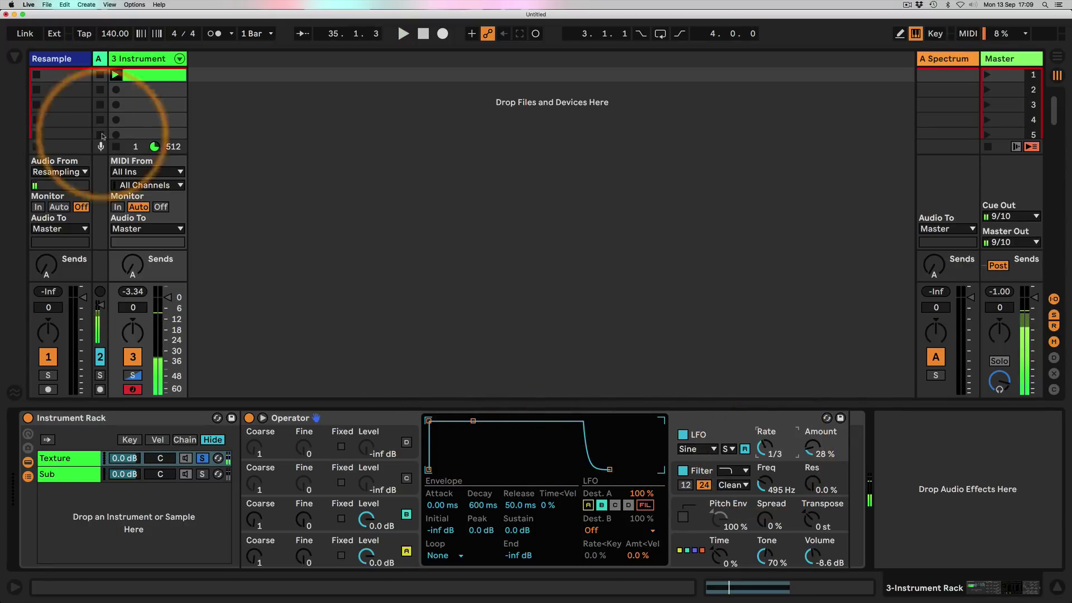
Step: Add the LFO device from the Audio Effects library after the Texture chain's Operator
click(12, 57)
scroll(190, 246, down, 10)
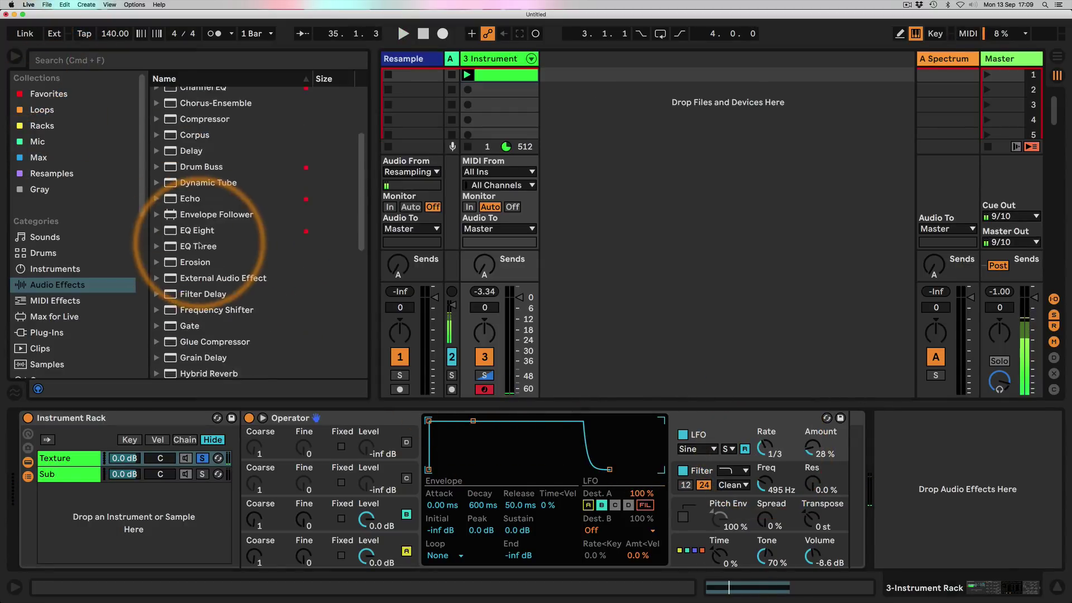
scroll(201, 245, up, 4)
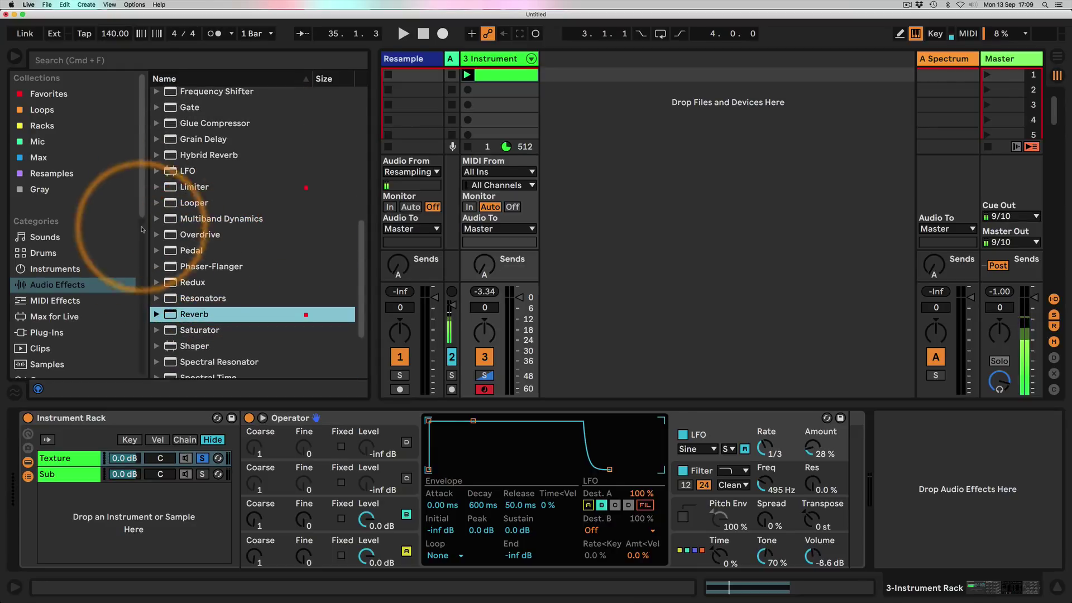
click(167, 170)
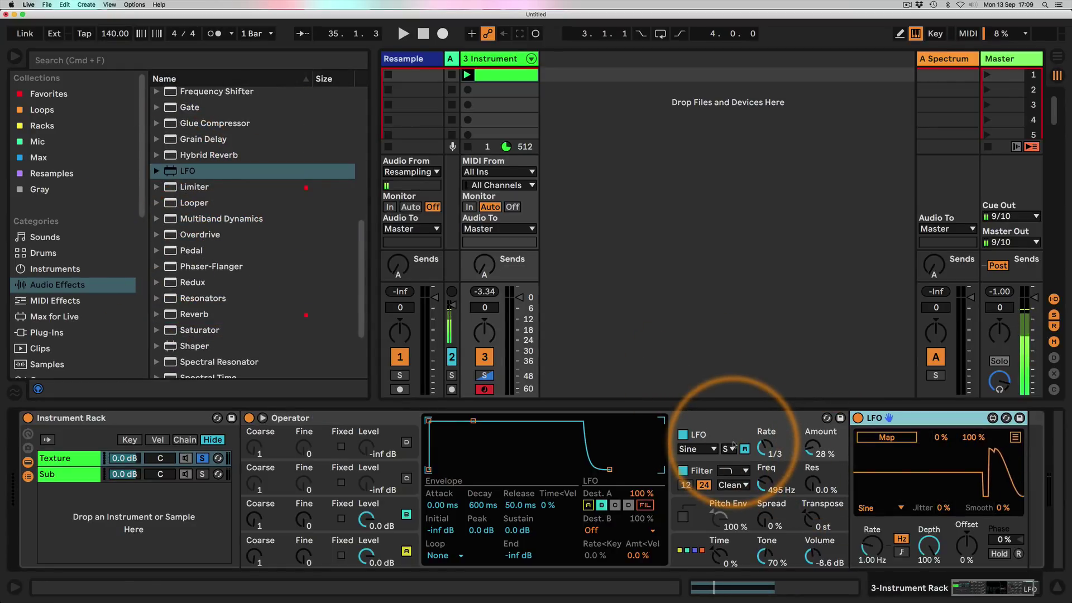
Step: Map the LFO device to the synced rate of Operator's LFO and start playback
drag(992, 589, 1027, 589)
click(811, 437)
click(691, 447)
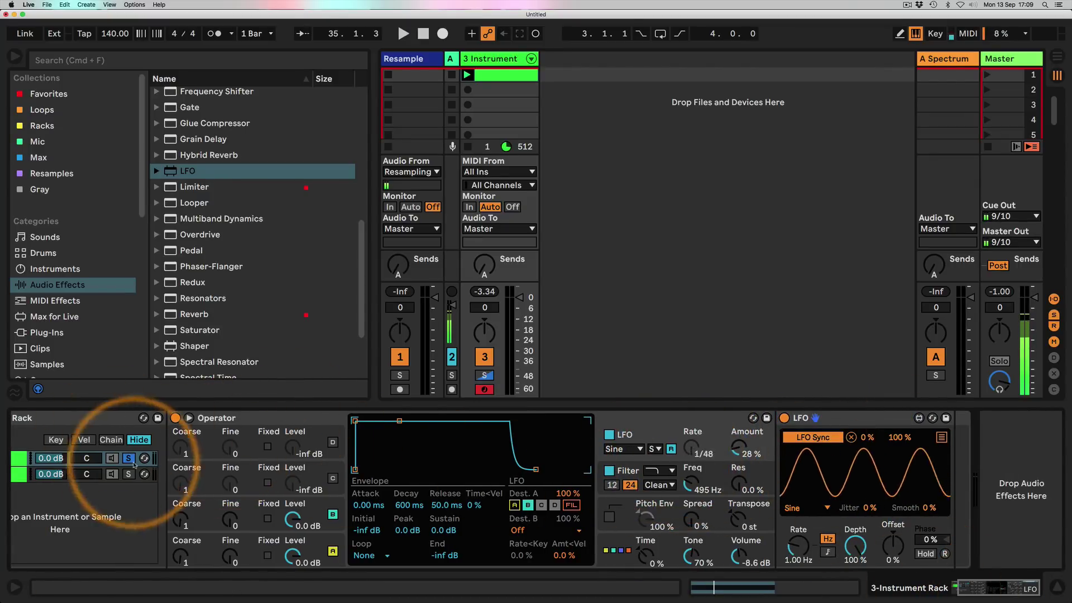
key(space)
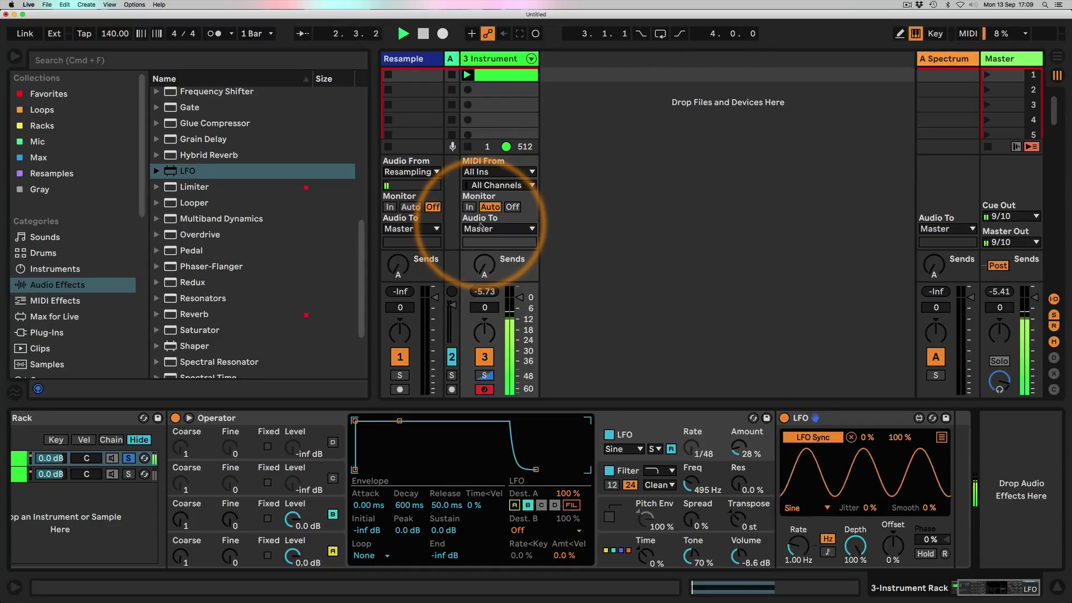
Step: Set the LFO device's waveform to Random and its mapping range maximum to 78 %
click(804, 508)
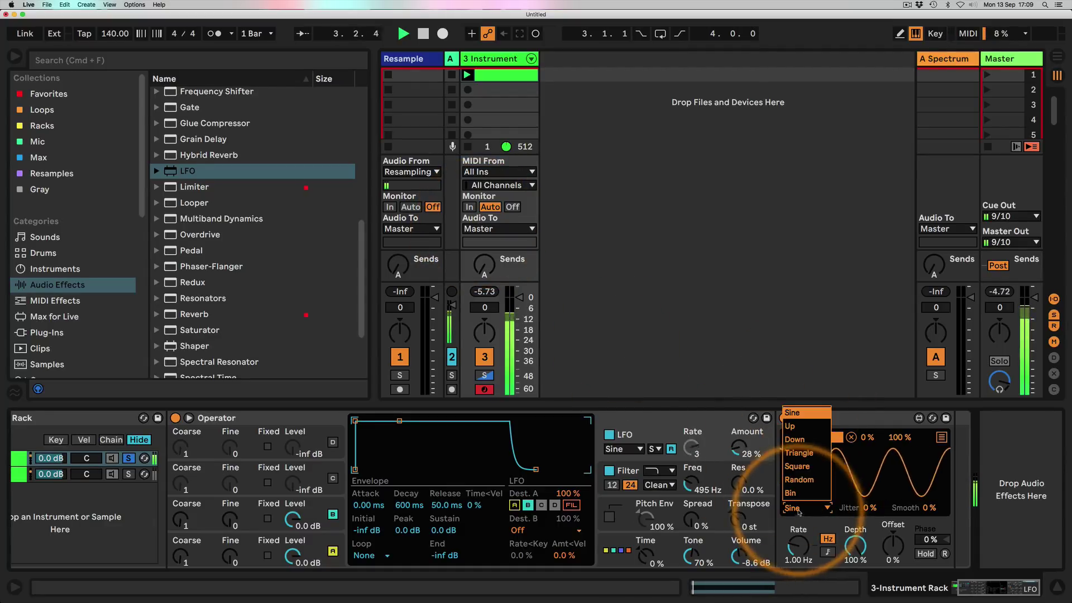
click(806, 480)
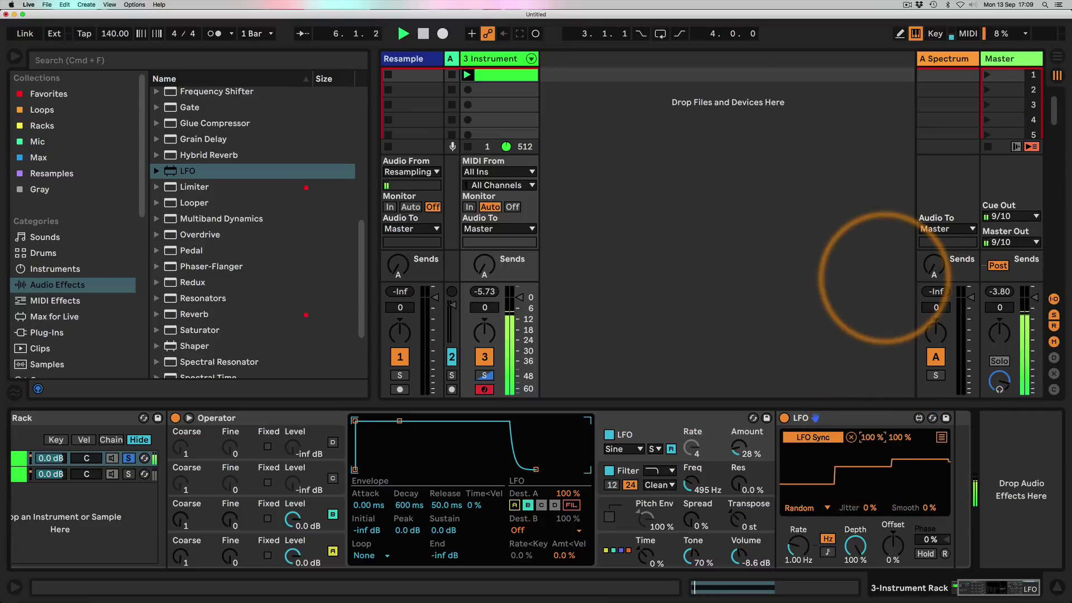
drag(899, 438, 898, 537)
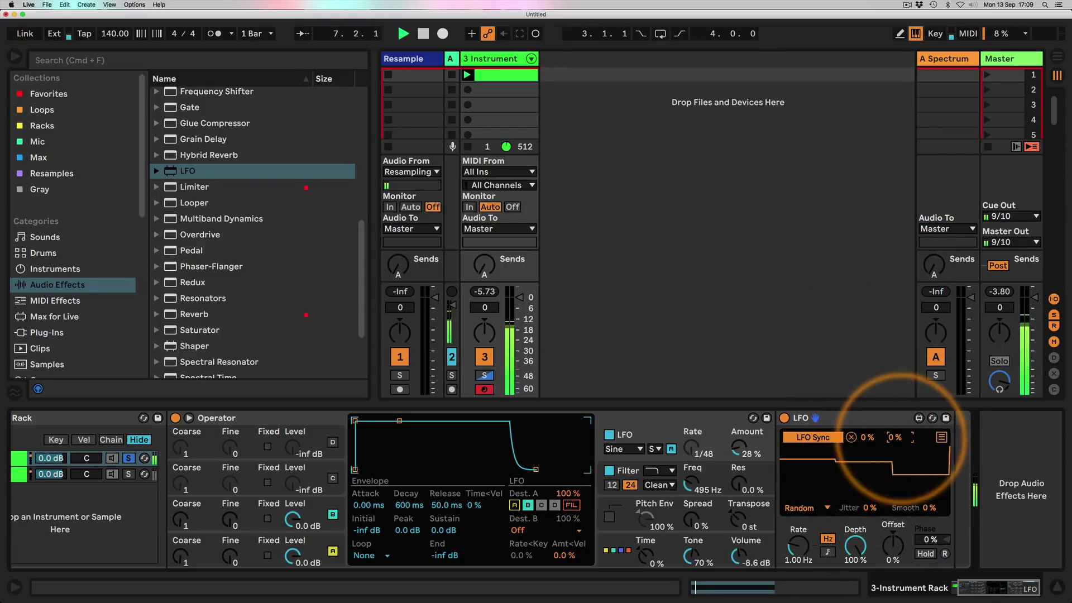
drag(897, 438, 900, 399)
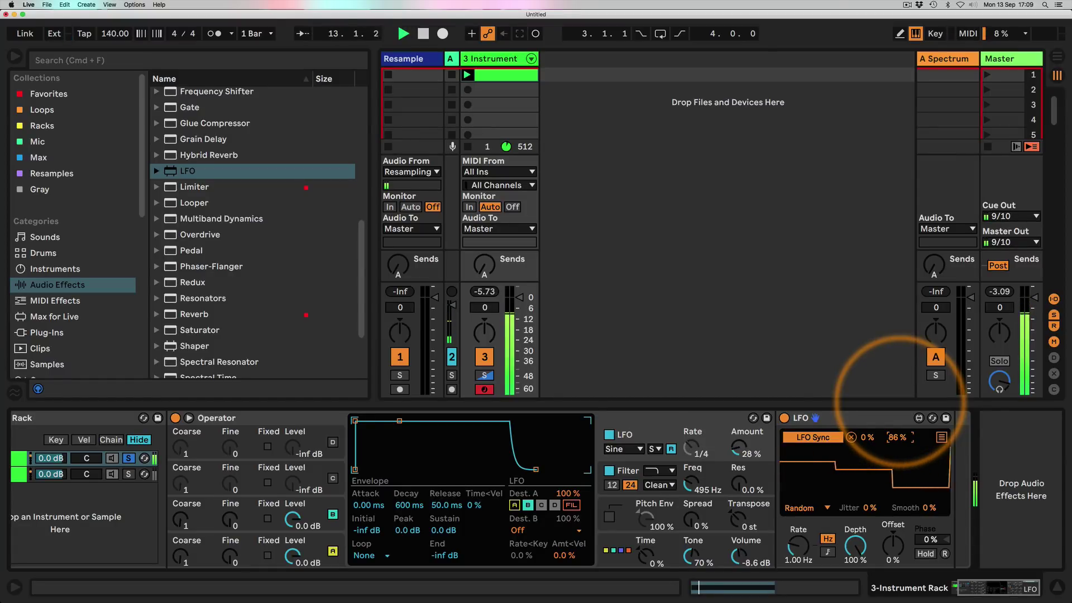
drag(900, 400, 897, 396)
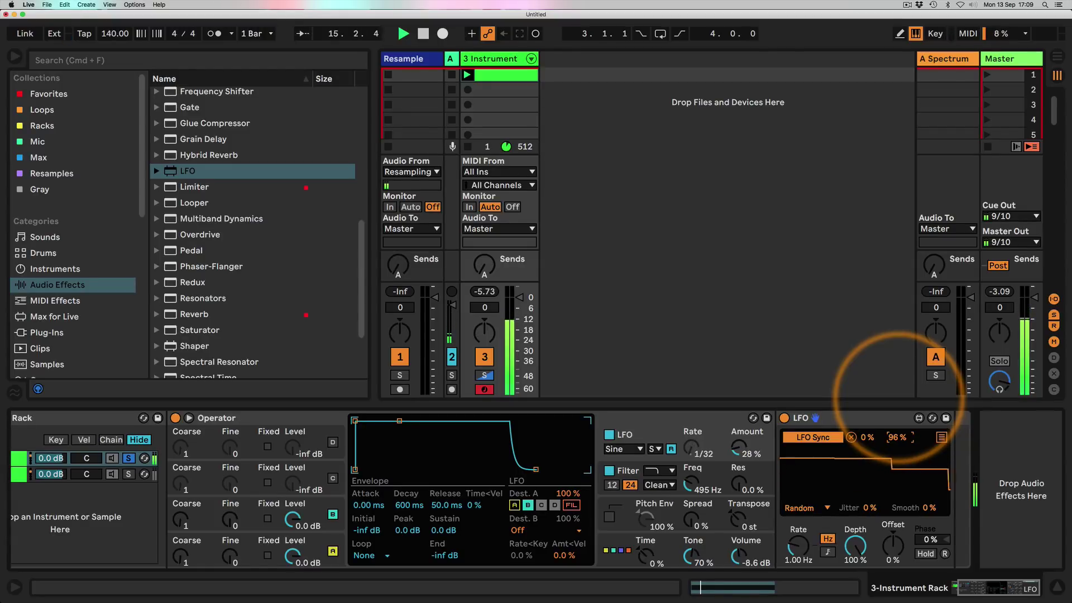
drag(899, 402, 898, 404)
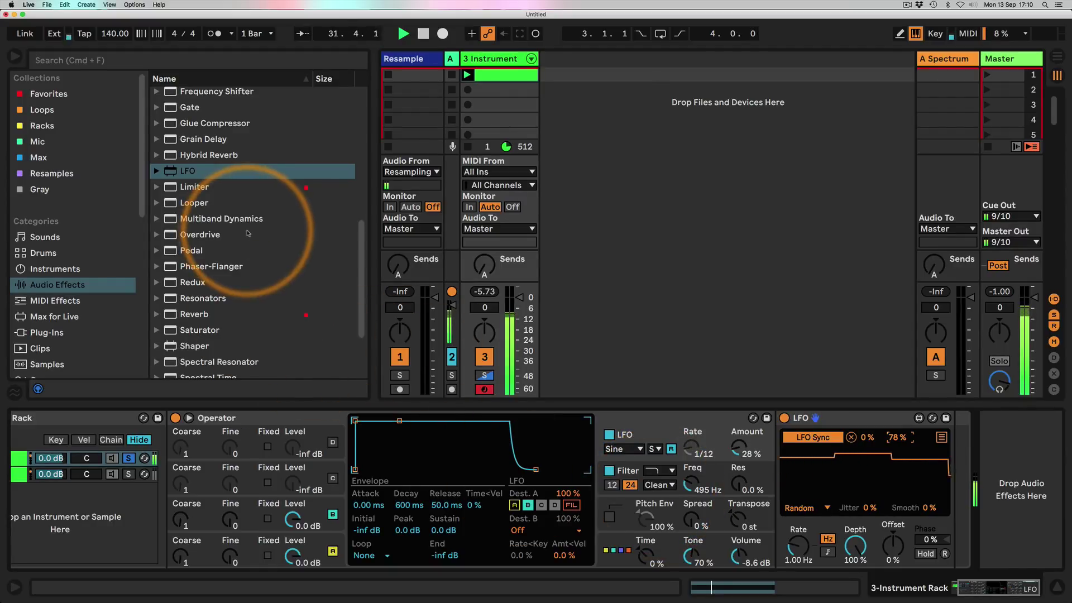
Step: Insert a Saturator between Operator and the LFO device in the Texture chain
scroll(248, 234, down, 2)
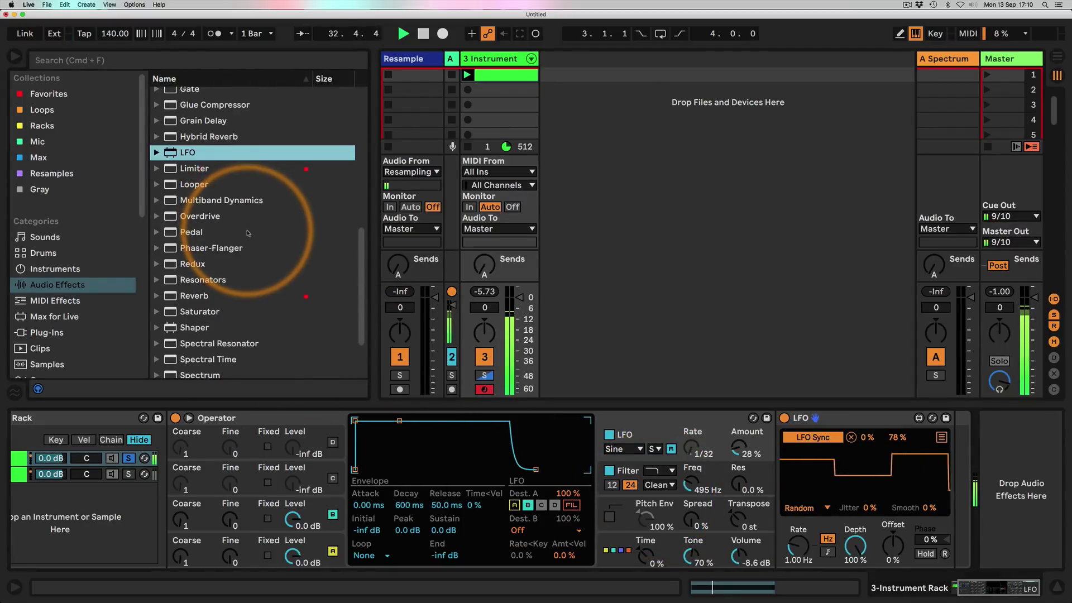
drag(169, 298, 952, 434)
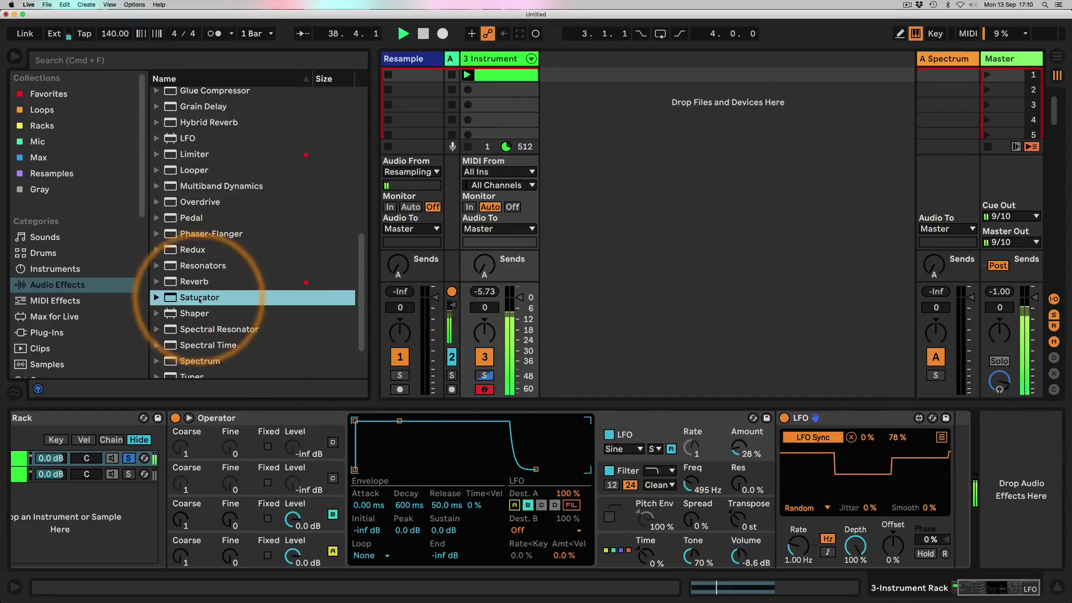
drag(182, 298, 776, 444)
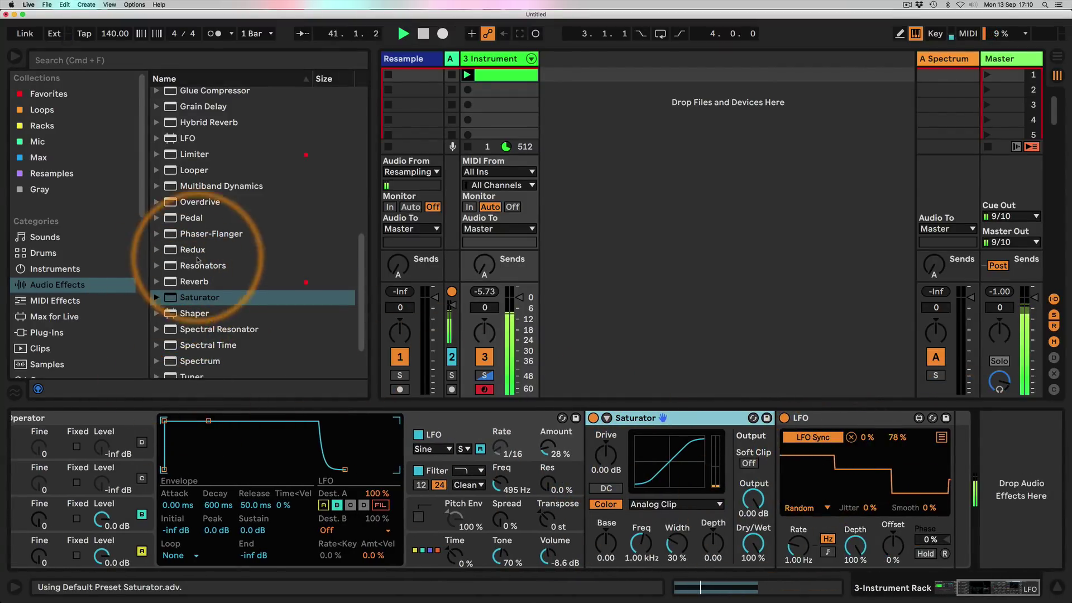
Step: Insert a Limiter from the Audio Effects library between the Saturator and the LFO device in the Texture chain
scroll(182, 245, down, 3)
scroll(177, 163, up, 2)
drag(173, 137, 749, 464)
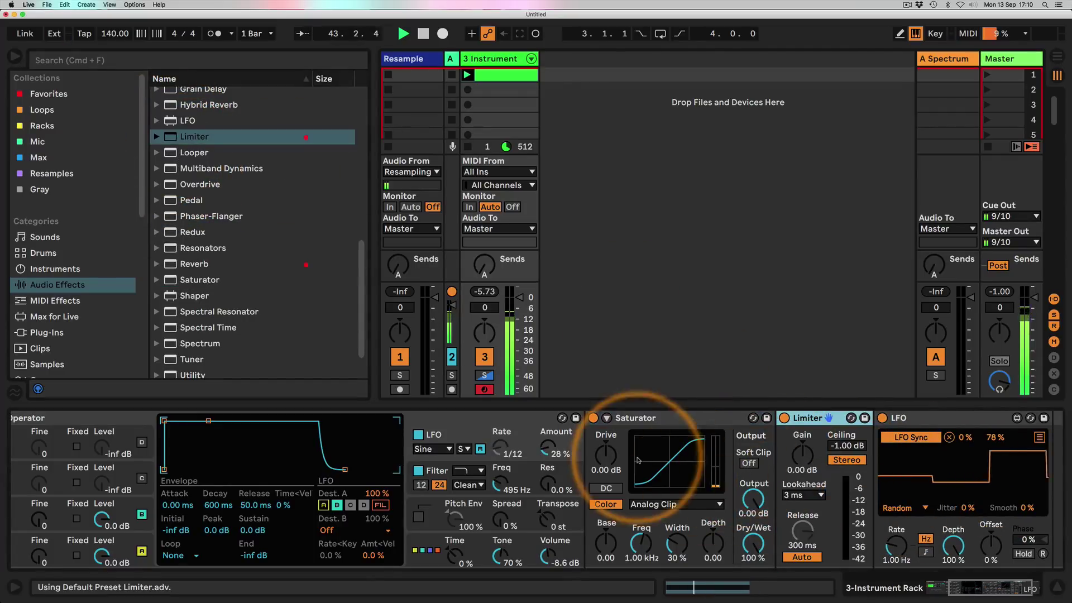
Step: Turn on the Saturator's Soft Clip, set Drive to 36.0 dB and lower its Output to -16.6 dB
click(747, 462)
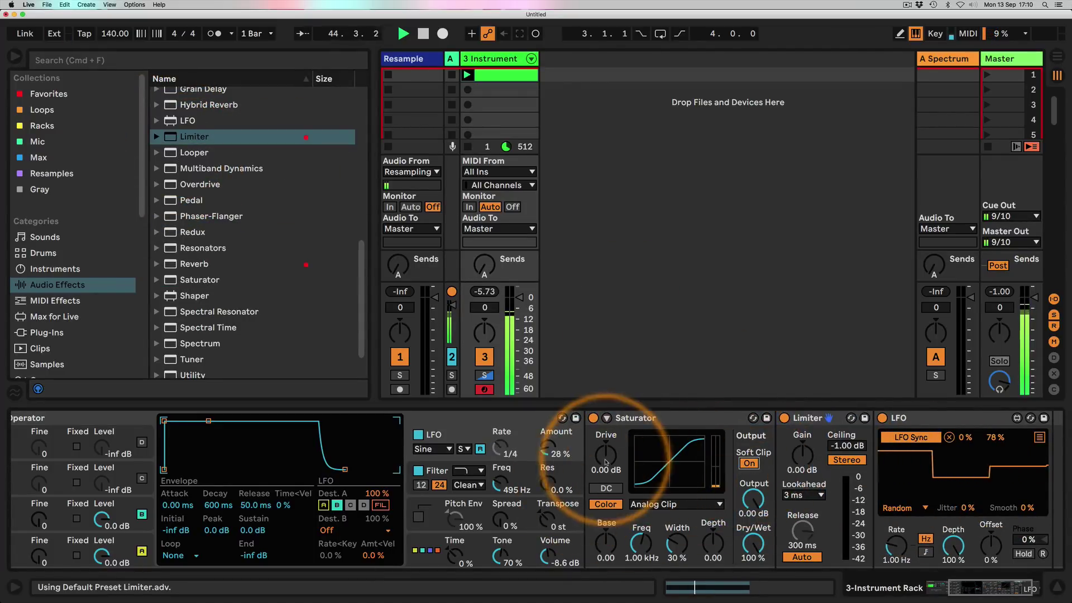
drag(606, 456, 606, 446)
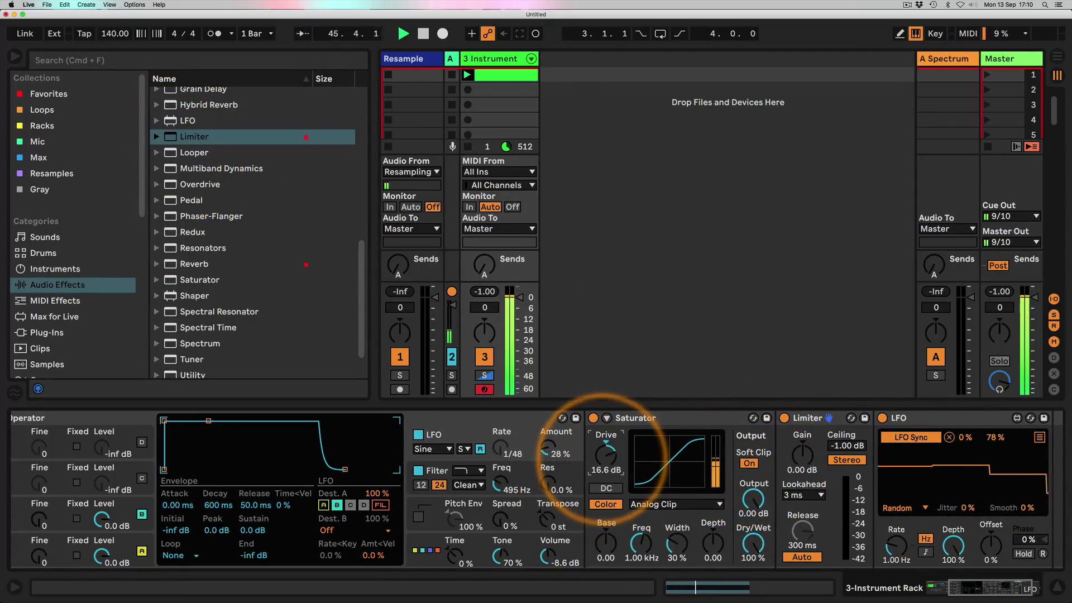
drag(753, 494, 753, 507)
mouse_move(609, 470)
mouse_down()
mouse_move(611, 454)
mouse_move(613, 474)
mouse_up()
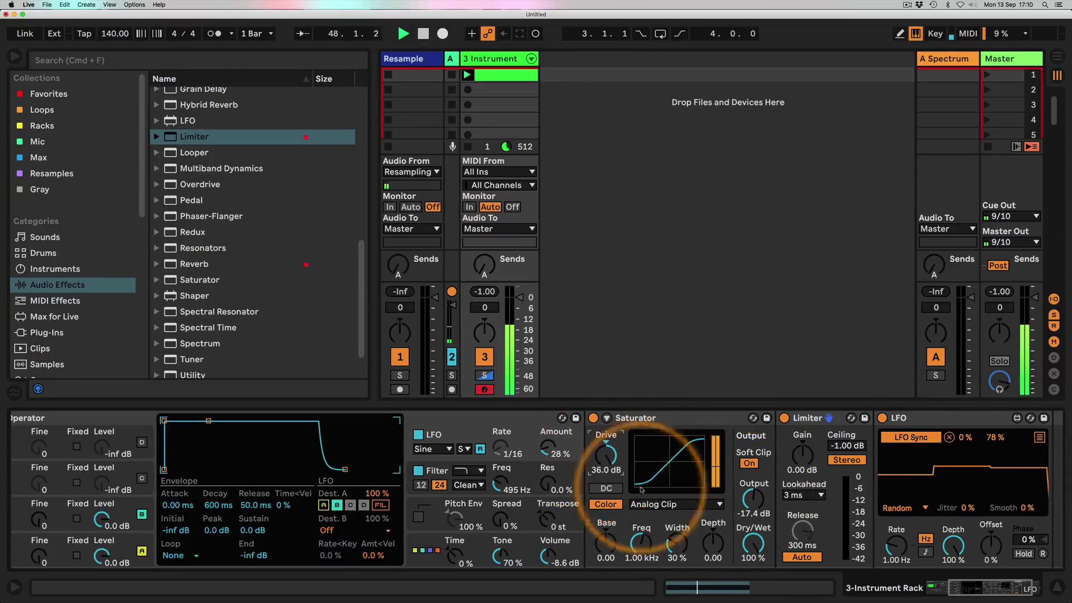
drag(753, 499, 754, 494)
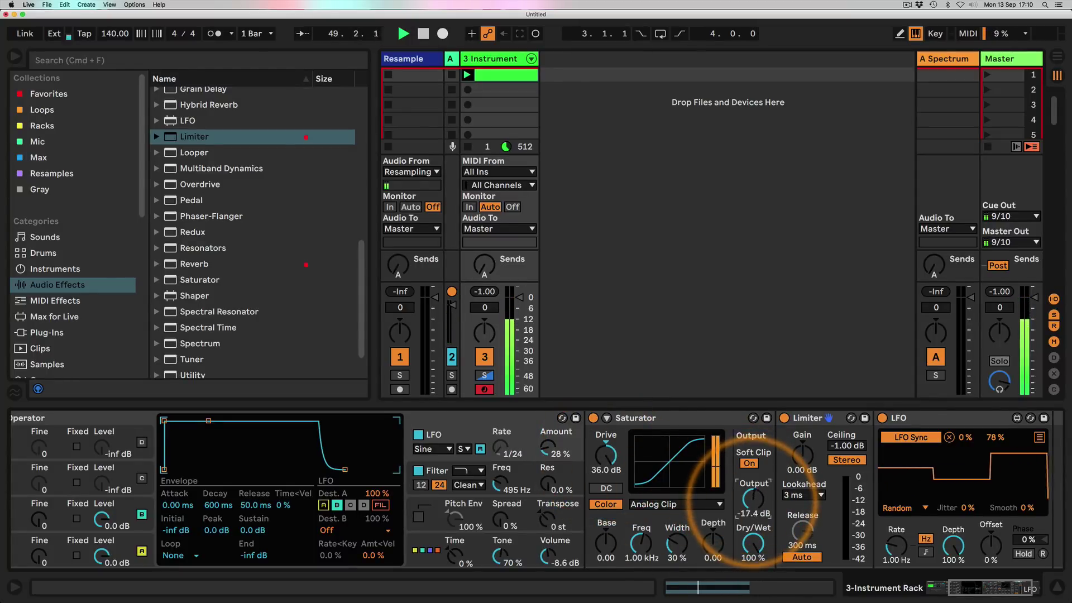
drag(753, 502, 753, 501)
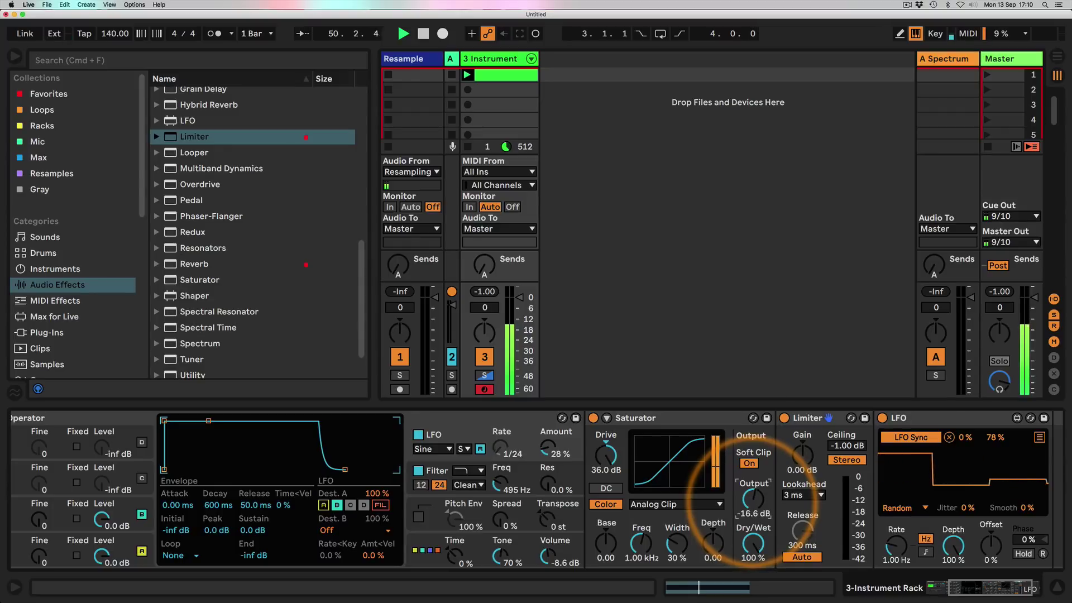
Step: Map the LFO device's second slot to the Saturator's curve type and set the instrument track's volume to -7.5 dB
click(1040, 439)
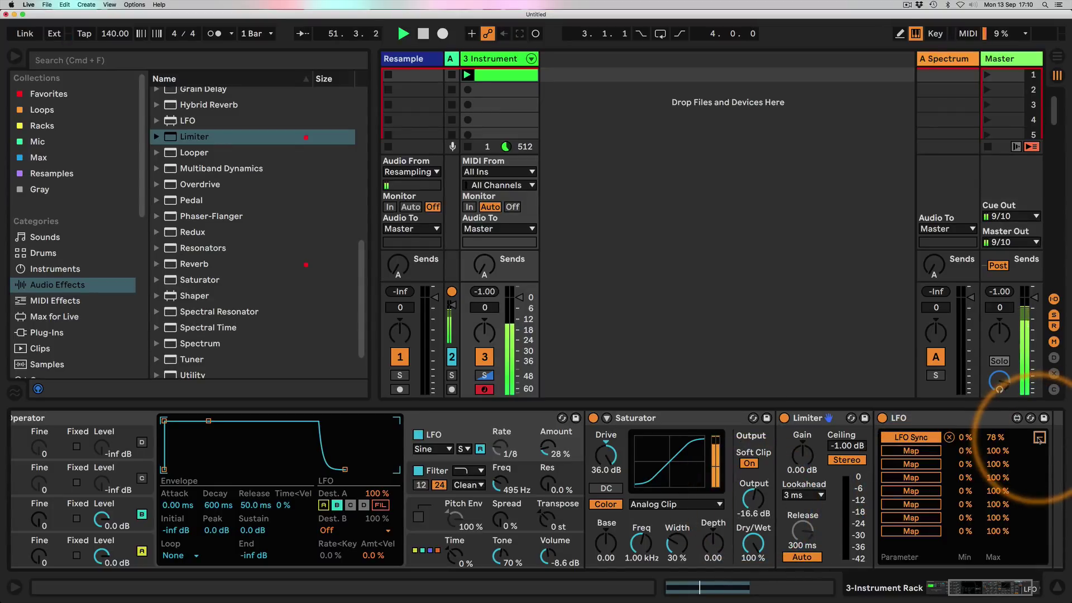
click(673, 504)
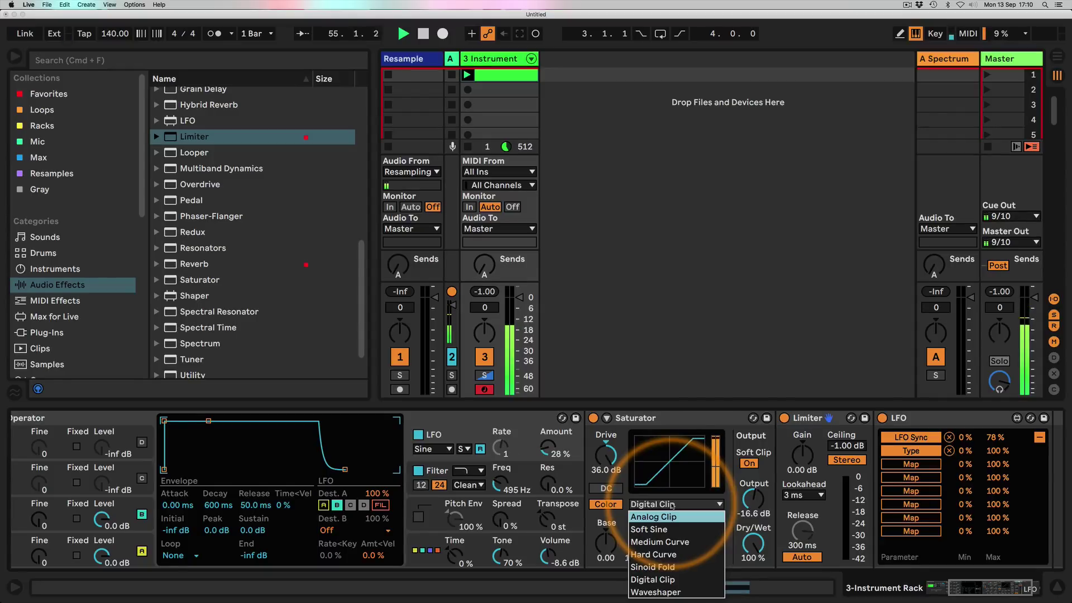
click(681, 510)
drag(521, 307, 519, 340)
click(654, 519)
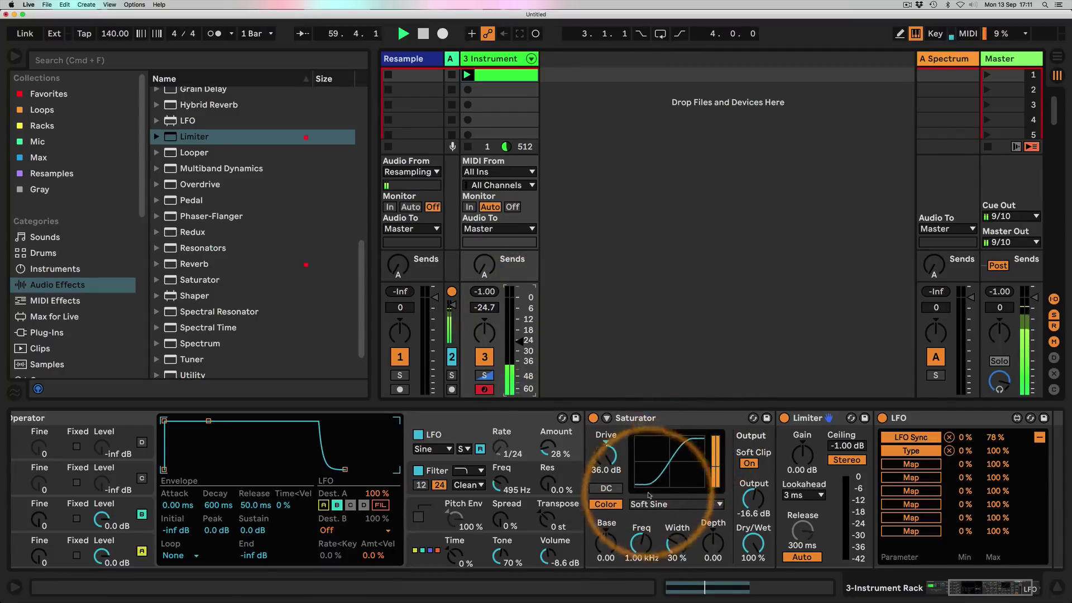
drag(519, 340, 519, 315)
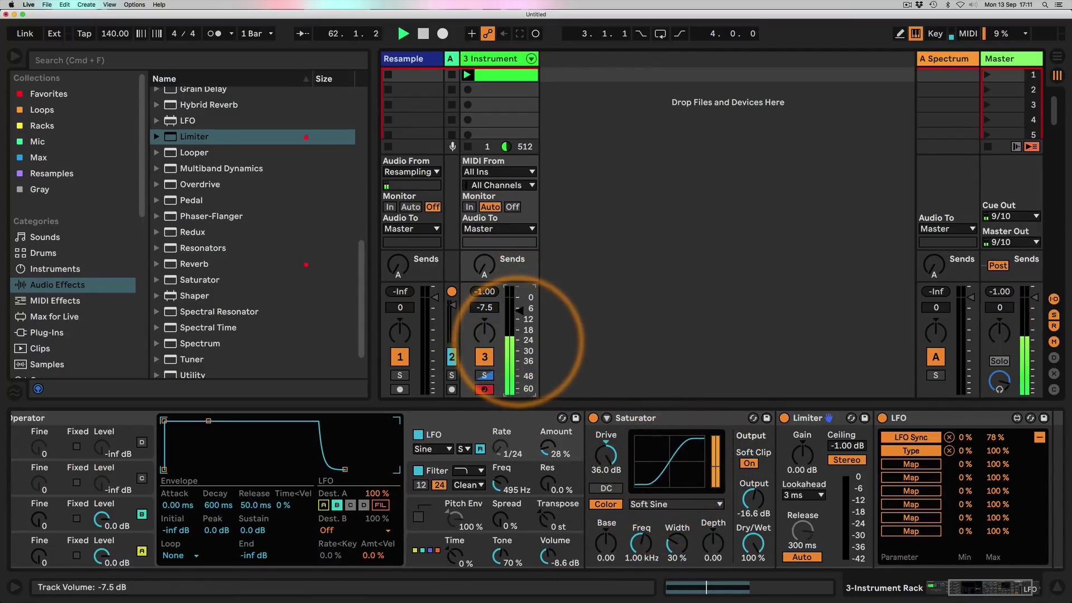
Step: Adjust the Saturator's color controls to Base 24.6, Freq 1.37 kHz and Depth -16.8, and switch Color off
drag(605, 541, 645, 537)
drag(710, 544, 712, 549)
drag(647, 551, 650, 549)
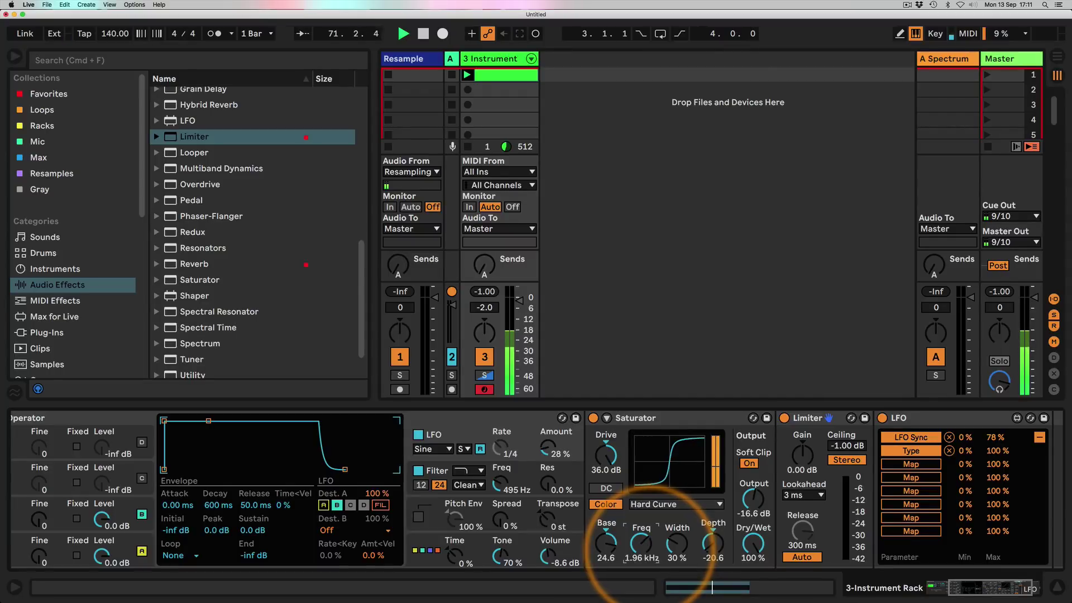
click(712, 543)
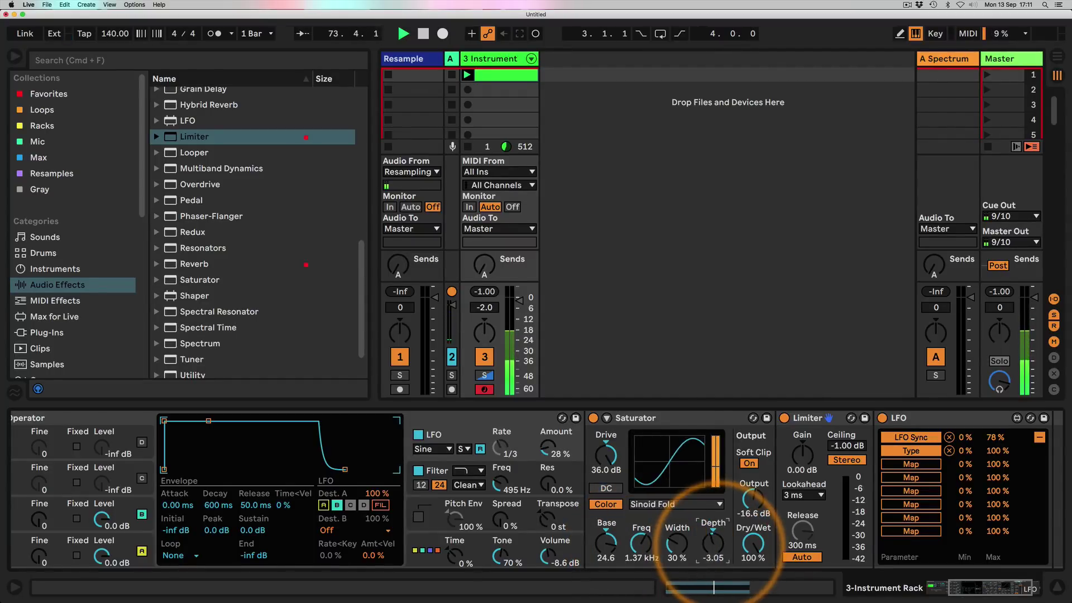
click(619, 503)
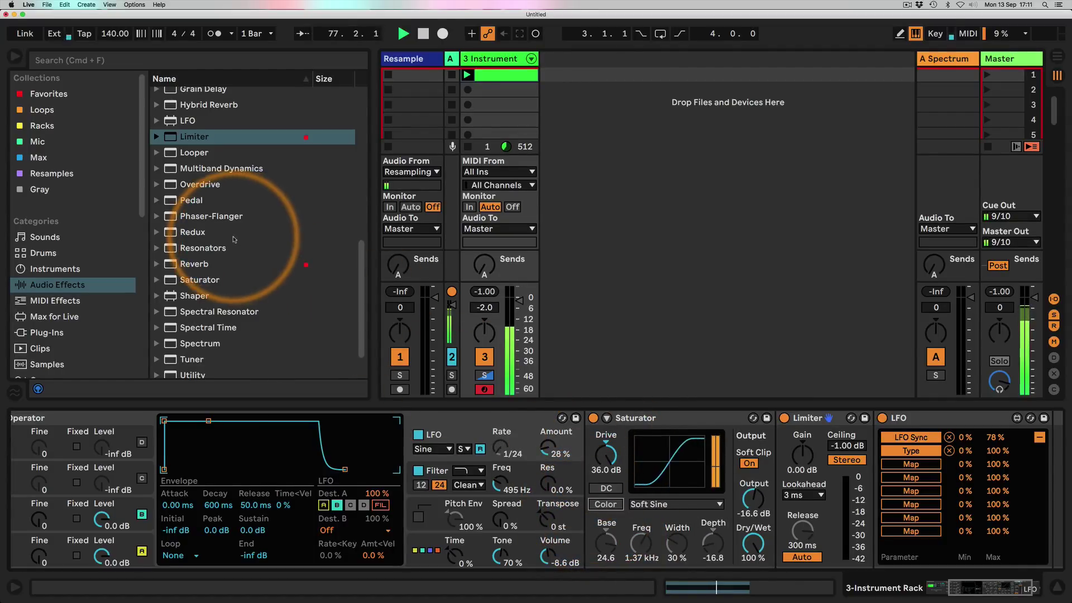
Step: Lower the instrument track's volume to -23.3 dB and insert Erosion between the Saturator and the Limiter
drag(519, 300, 519, 350)
drag(519, 302, 520, 297)
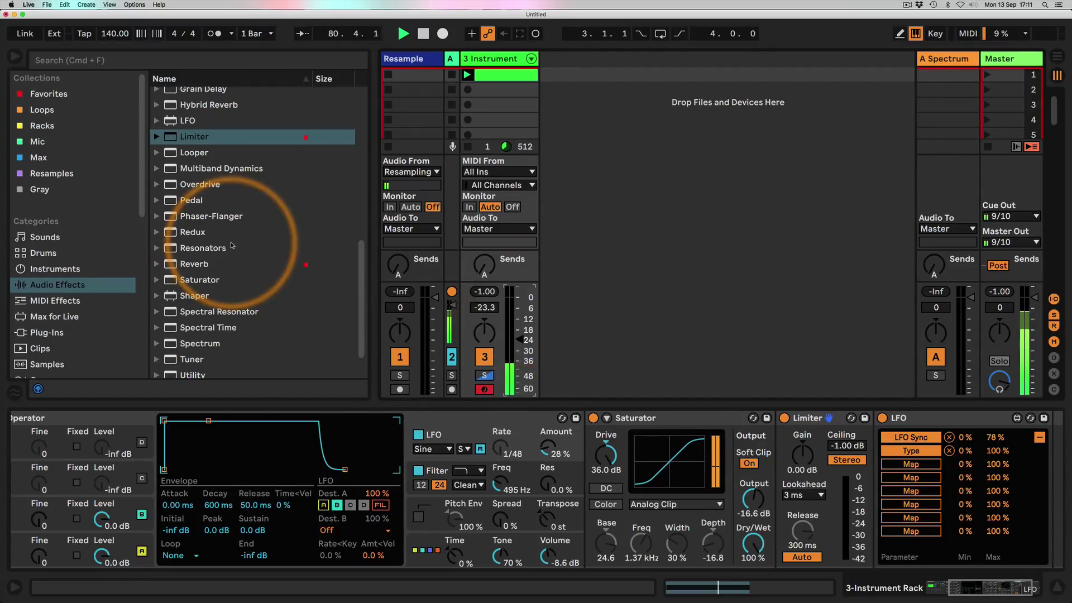
scroll(233, 245, down, 2)
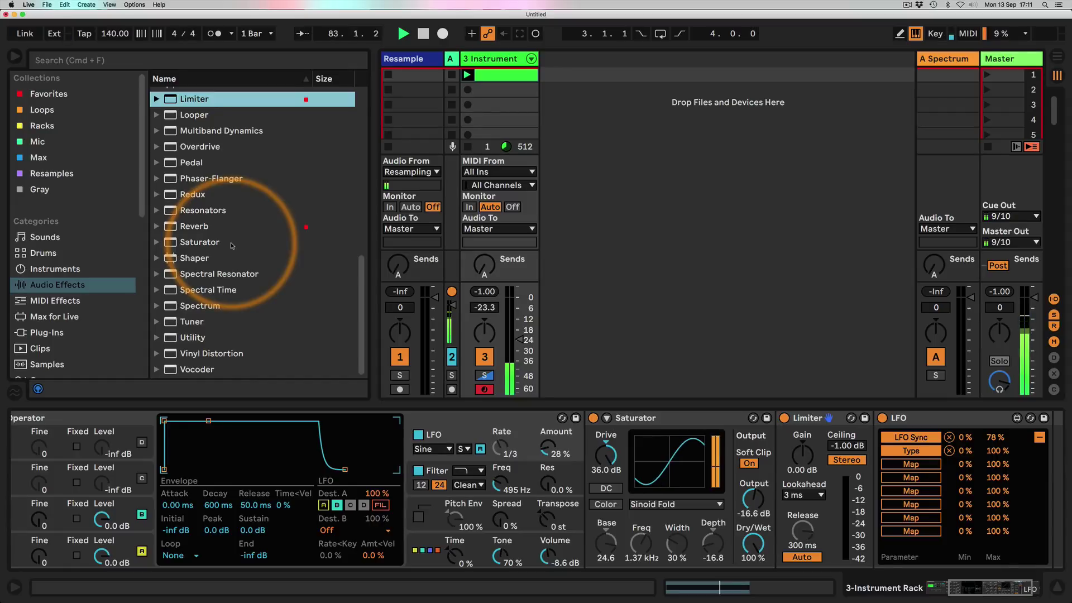
scroll(232, 245, up, 12)
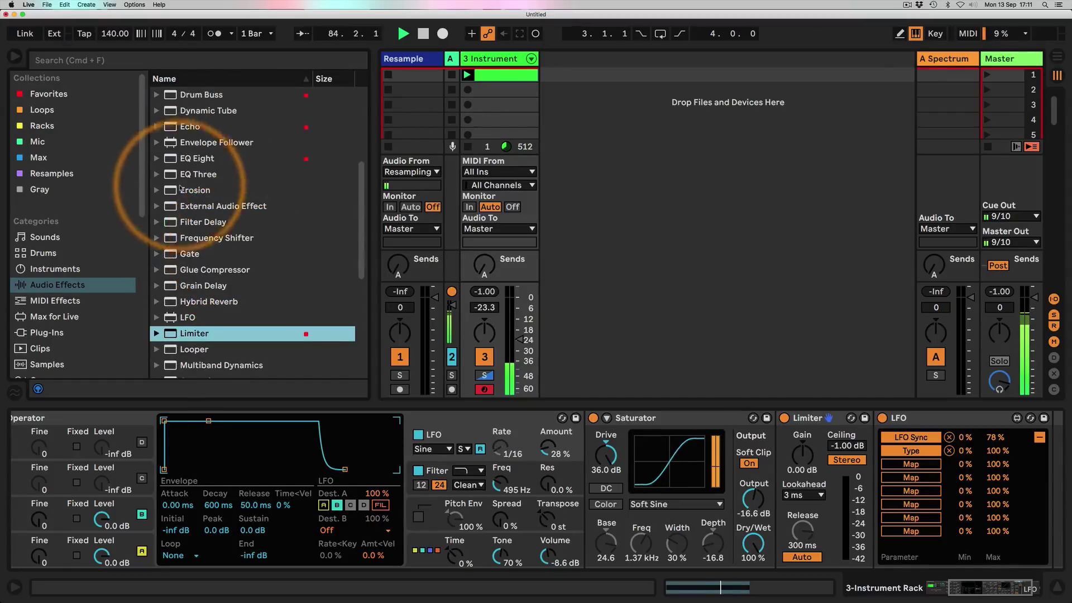
drag(192, 190, 842, 456)
Step: Raise the instrument track to -8.0 dB and set Erosion to Wide Noise with Freq 2.22 kHz, Width 2.50 and Amount 83.6
drag(518, 339, 518, 315)
click(842, 516)
drag(825, 470, 842, 457)
drag(842, 558, 840, 544)
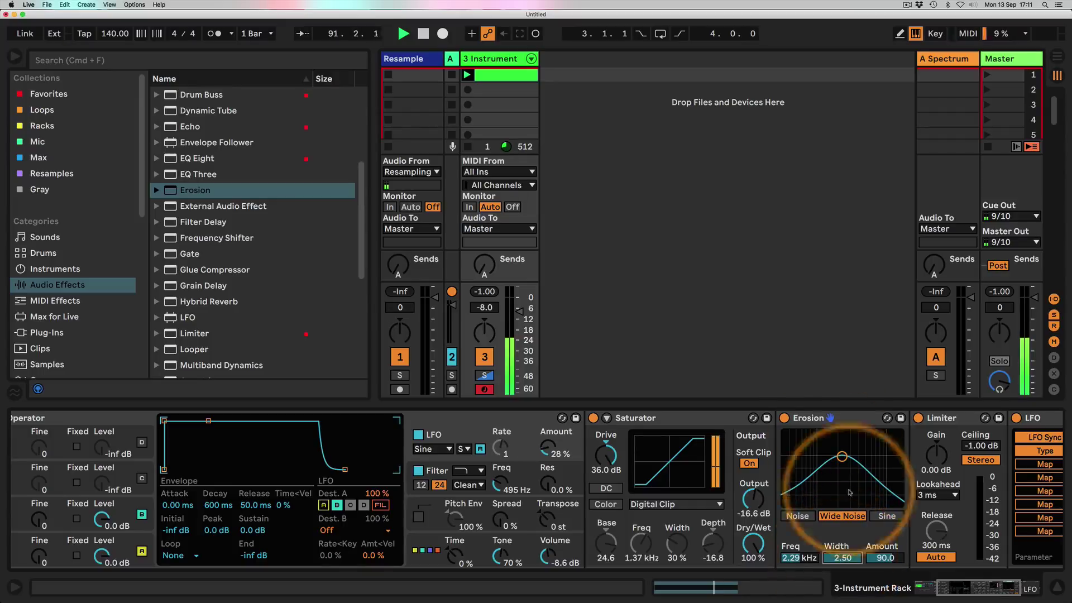
mouse_move(842, 457)
mouse_down()
mouse_move(842, 446)
mouse_move(842, 468)
mouse_move(842, 458)
mouse_up()
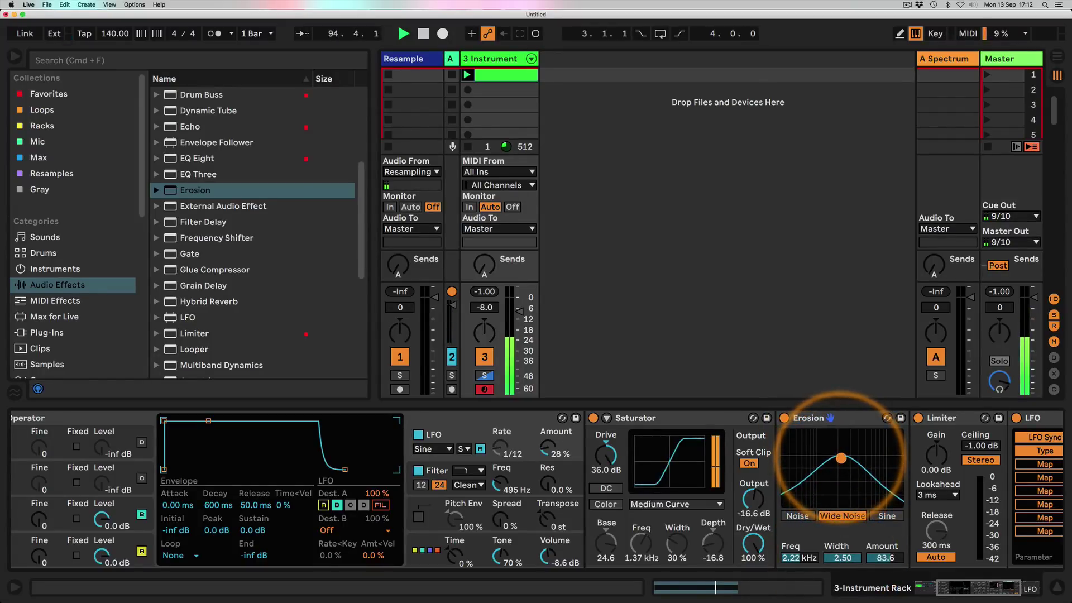
Step: Set the LFO device's LFO Sync mapping range to a minimum of 34 % and a maximum of 100 %
scroll(894, 447, right, 3)
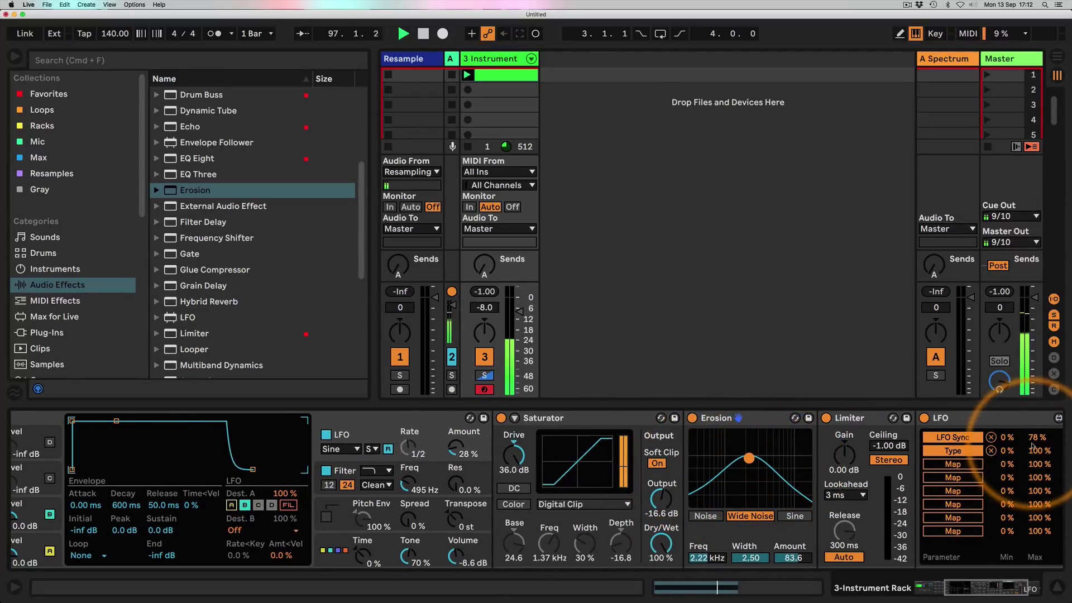
drag(1031, 442, 1031, 343)
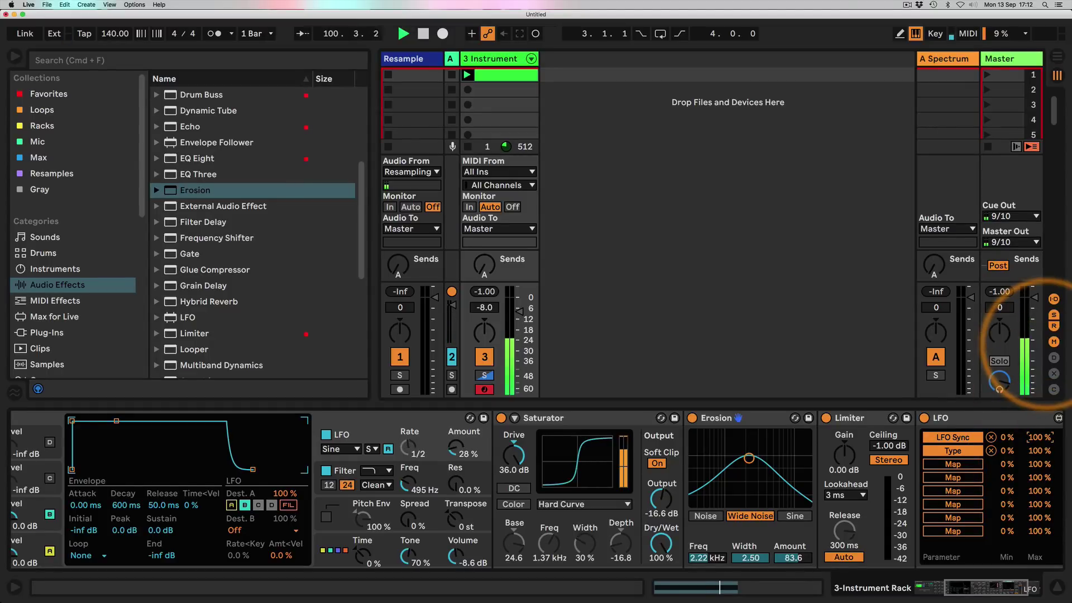
drag(1008, 441, 1010, 423)
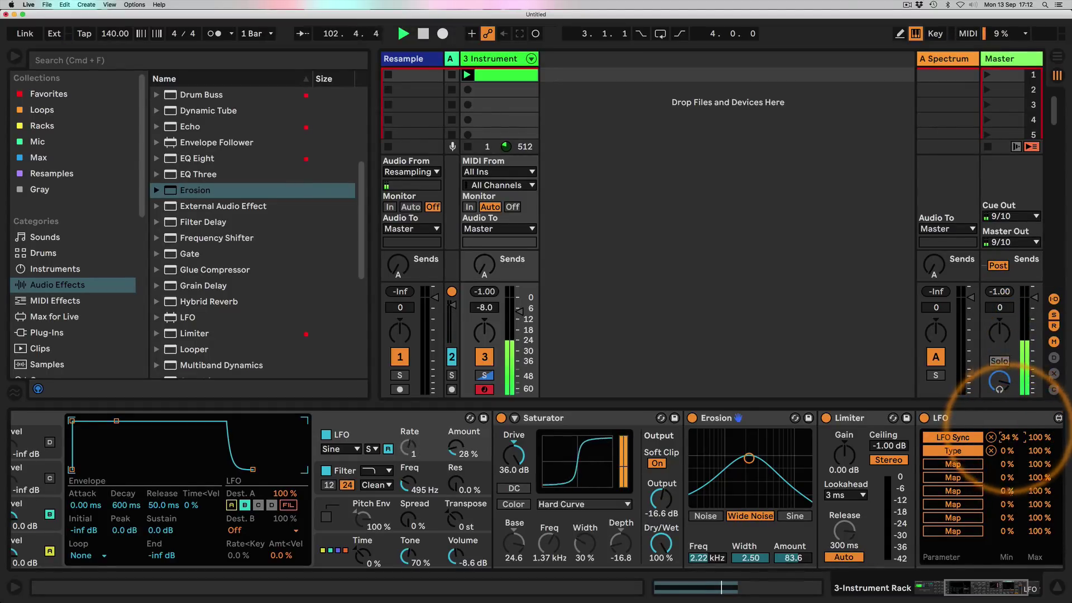
Step: Set Erosion's Freq to 2.29 kHz and Amount to 90.0, and insert Redux between Erosion and the Limiter
scroll(631, 486, right, 5)
mouse_move(609, 458)
mouse_down()
mouse_move(598, 458)
mouse_move(658, 439)
mouse_move(615, 502)
mouse_move(610, 446)
mouse_move(611, 457)
mouse_up()
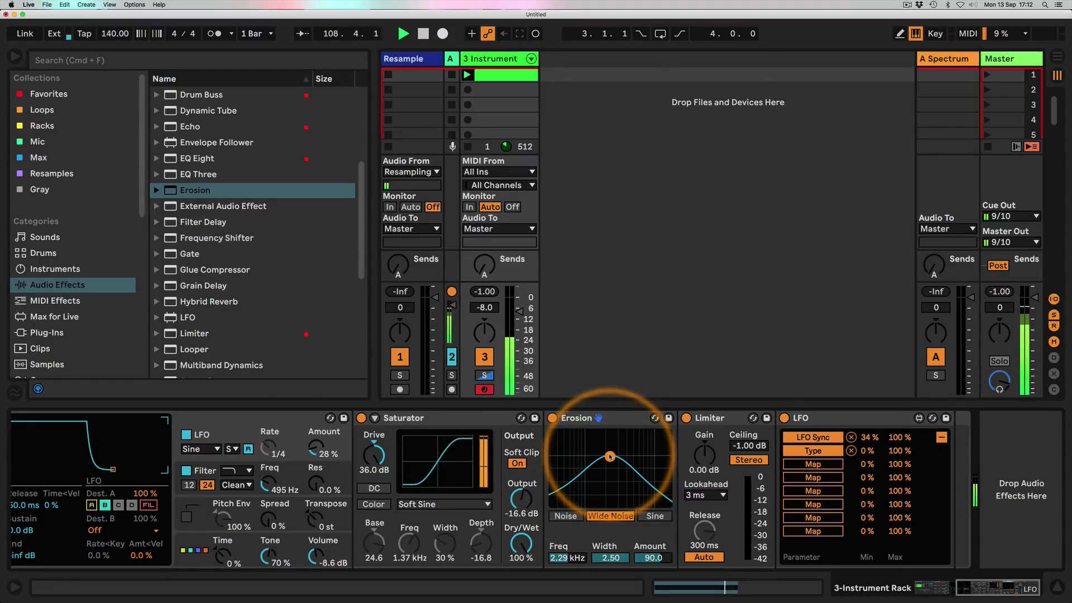
scroll(180, 277, down, 5)
drag(183, 276, 686, 460)
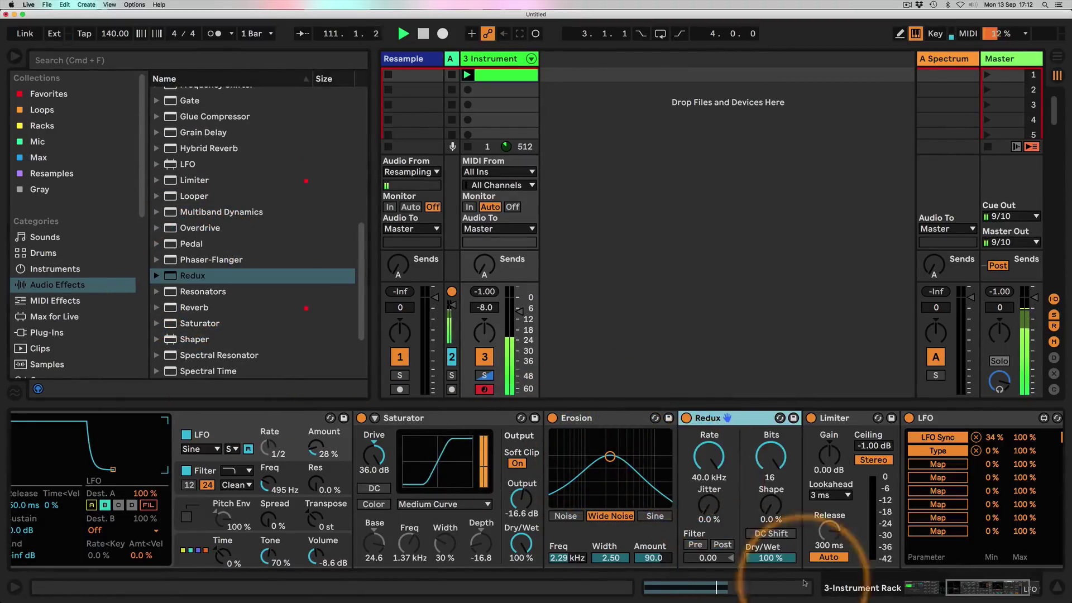
Step: Sweep Redux's Rate to lower values and map it to the LFO device's third slot
drag(582, 454, 582, 472)
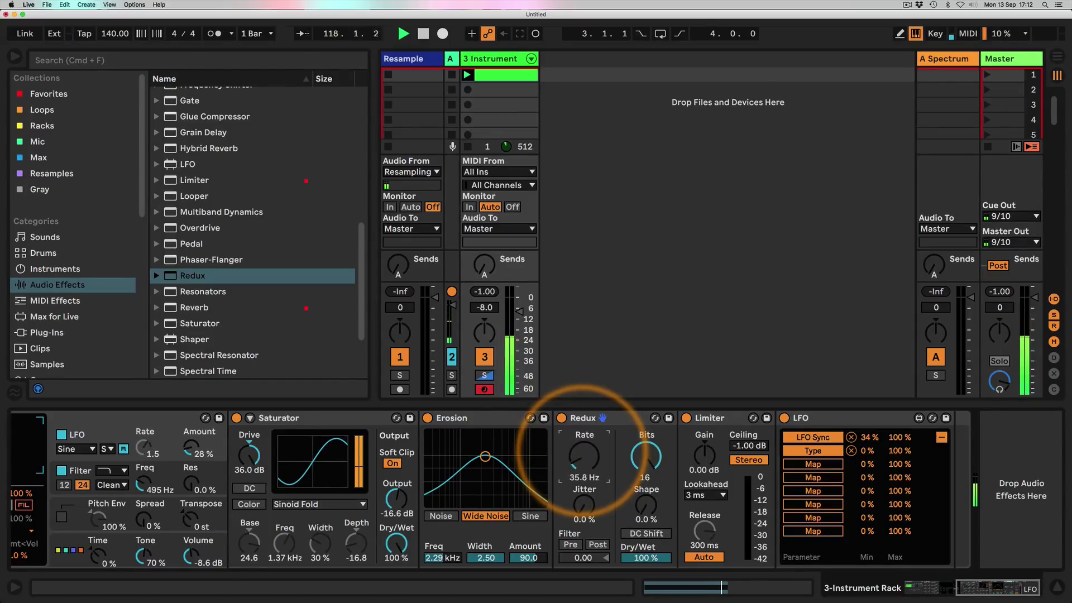
drag(645, 449, 584, 462)
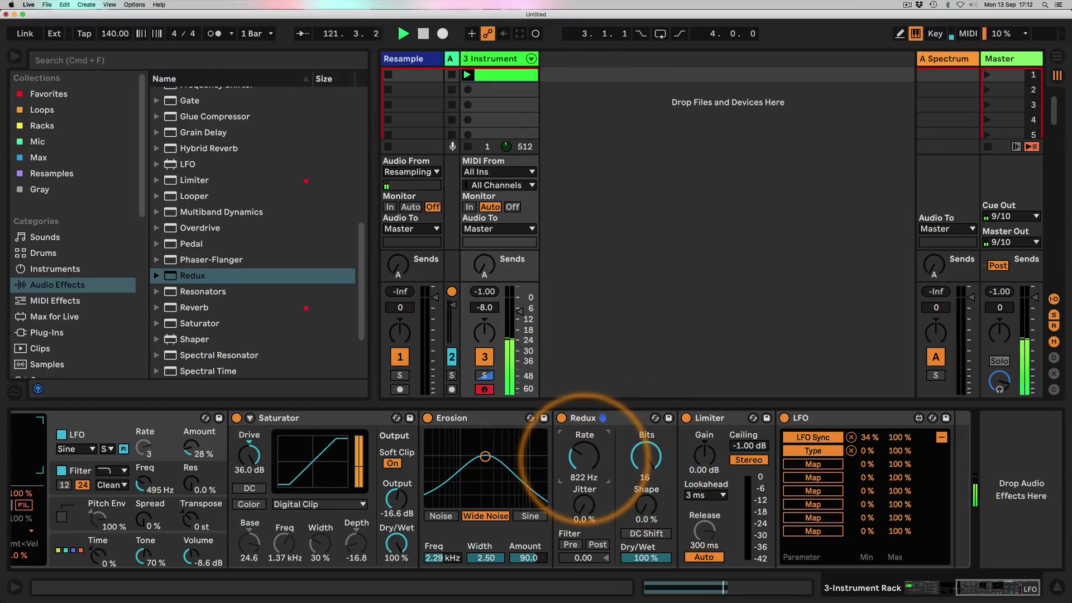
click(813, 464)
click(585, 472)
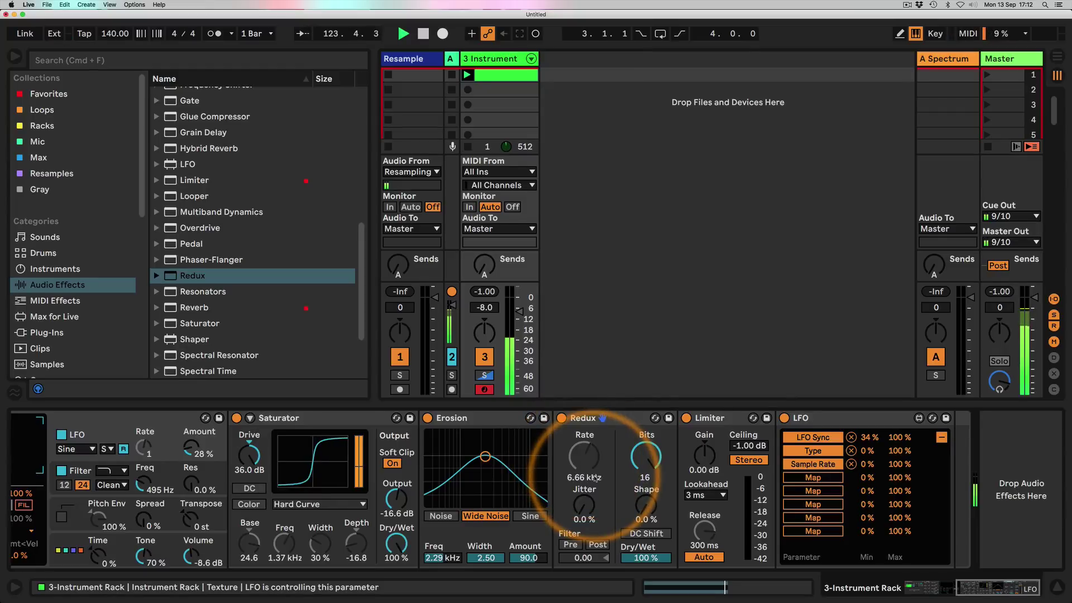
Step: Switch the LFO device's rate to tempo sync and set it to 1/2
click(942, 438)
click(828, 552)
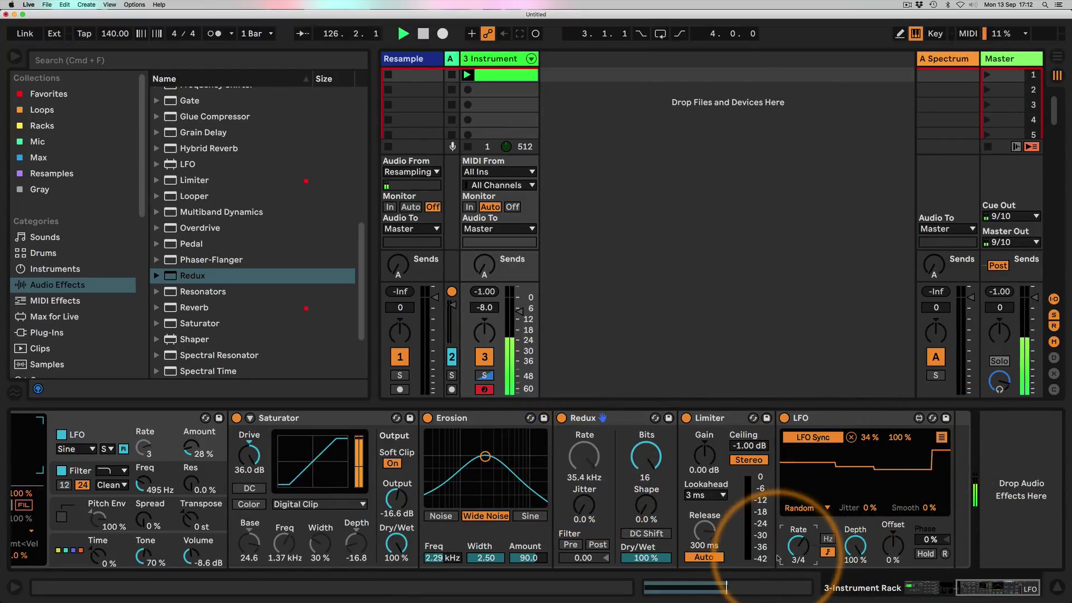
key(Down)
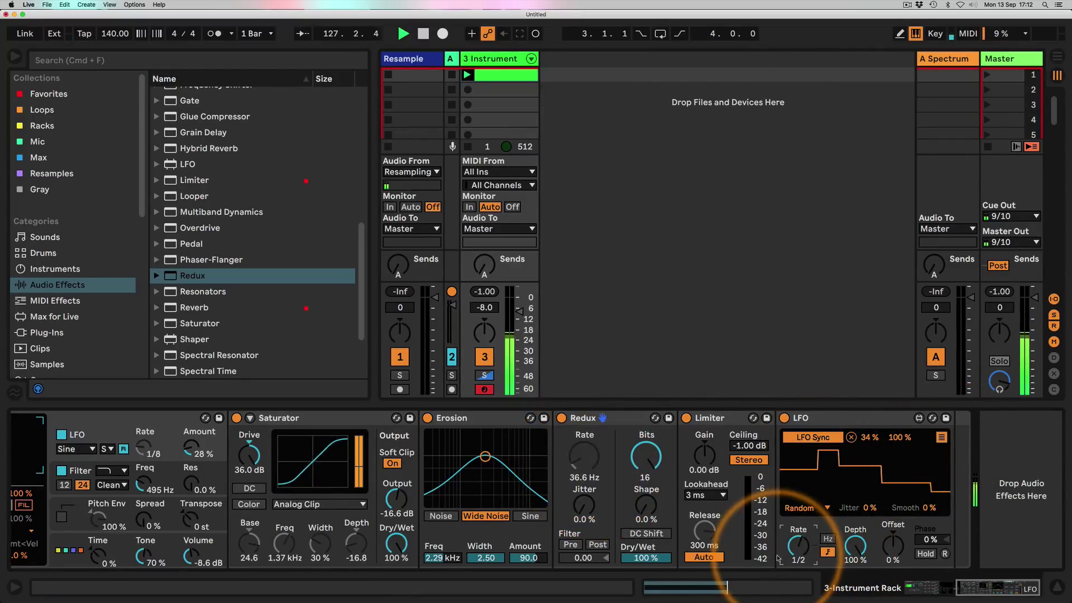
Step: Set the minimum of the LFO device's Sample Rate mapping to 10 %, keeping the maximum at 100 %
click(941, 438)
drag(895, 464, 940, 325)
click(864, 465)
text(10)
key(Return)
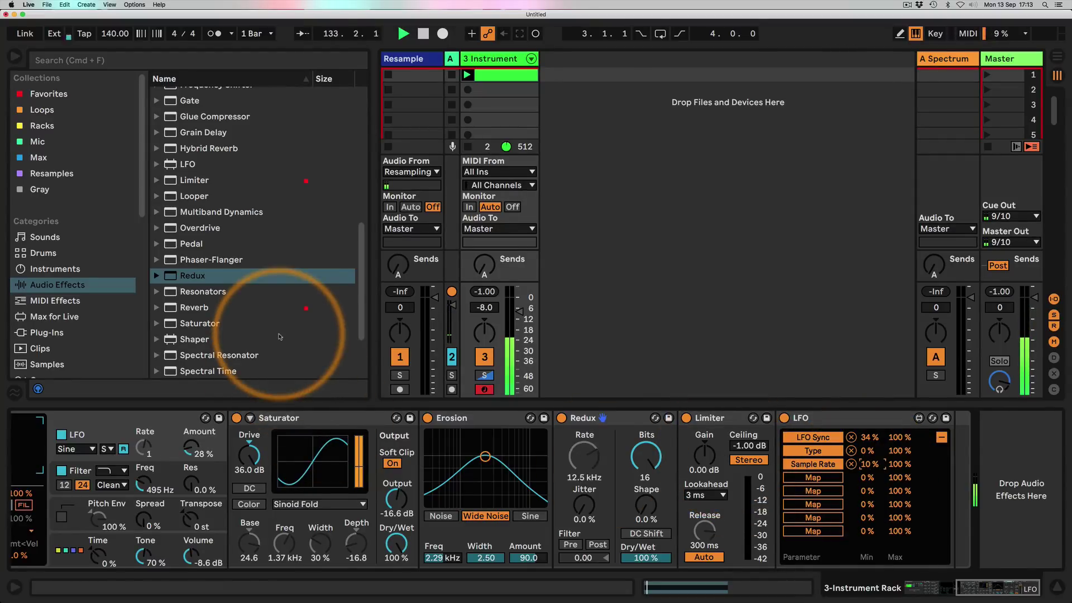
Step: Insert a Phaser-Flanger between Redux and the Limiter, in Flanger mode with Feedback 99 % and Dry/Wet 7.9 %
mouse_move(184, 259)
mouse_down()
mouse_move(641, 458)
mouse_move(677, 453)
mouse_up()
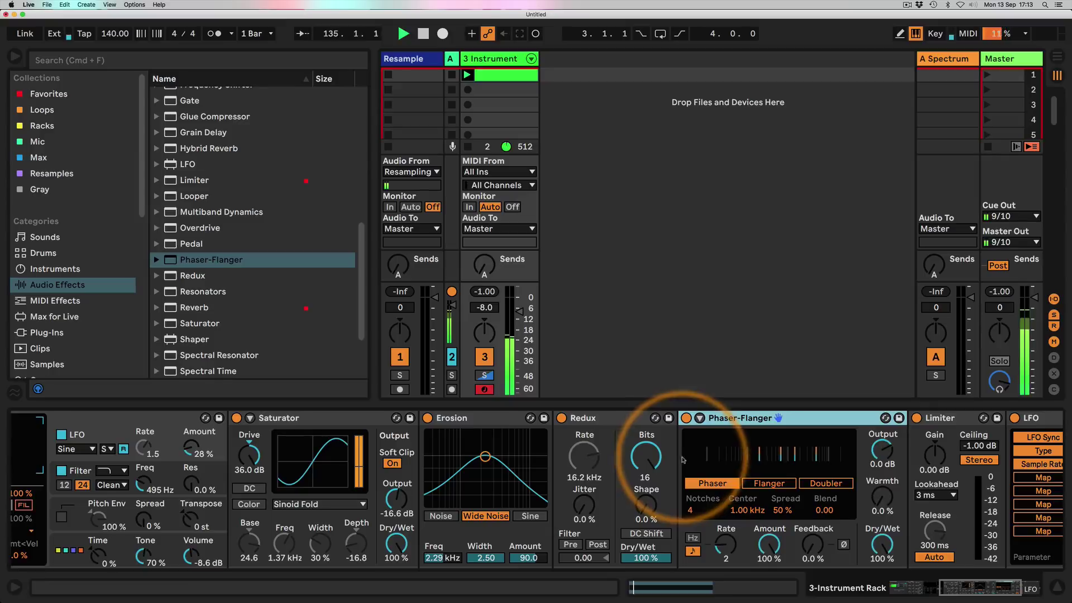
click(761, 483)
drag(812, 546, 812, 491)
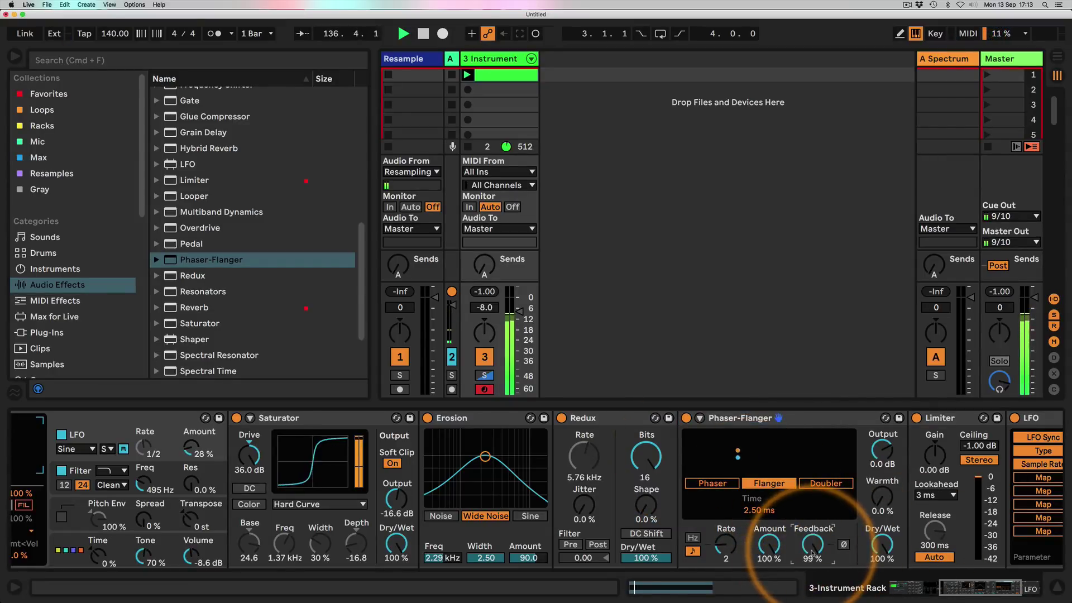
drag(887, 554, 887, 592)
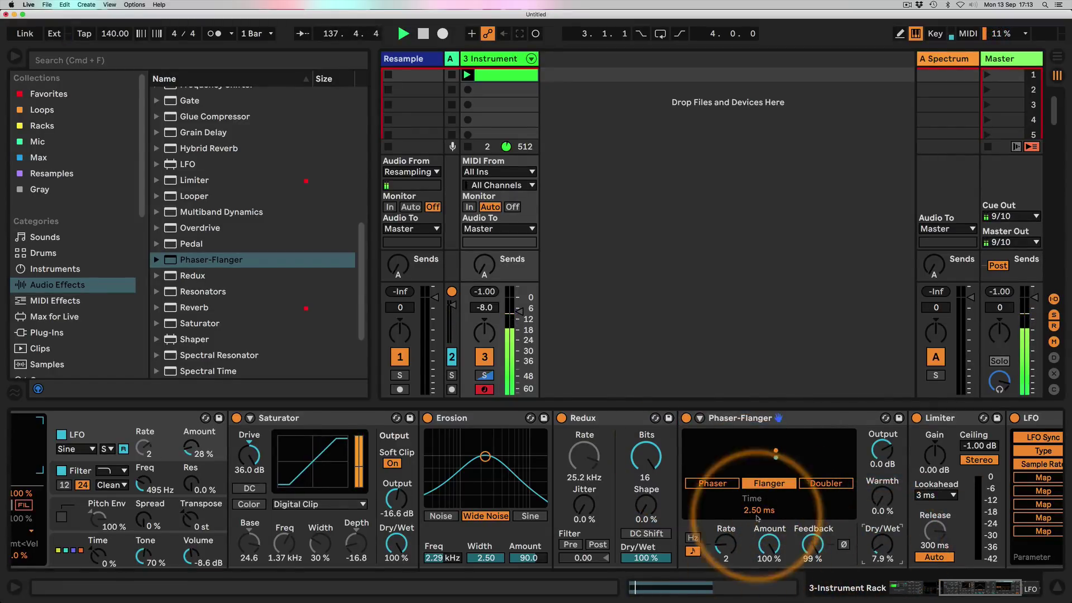
Step: Expand the Phaser-Flanger's modulation settings, choose the Random S&H waveform and set the flanger Time to 10.0 ms
click(700, 417)
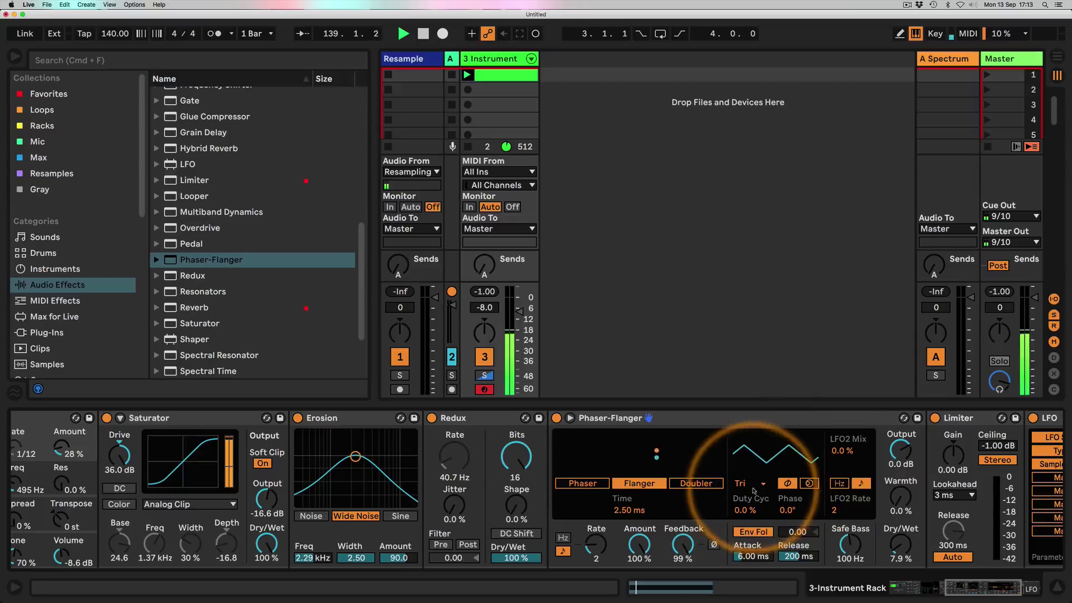
click(742, 484)
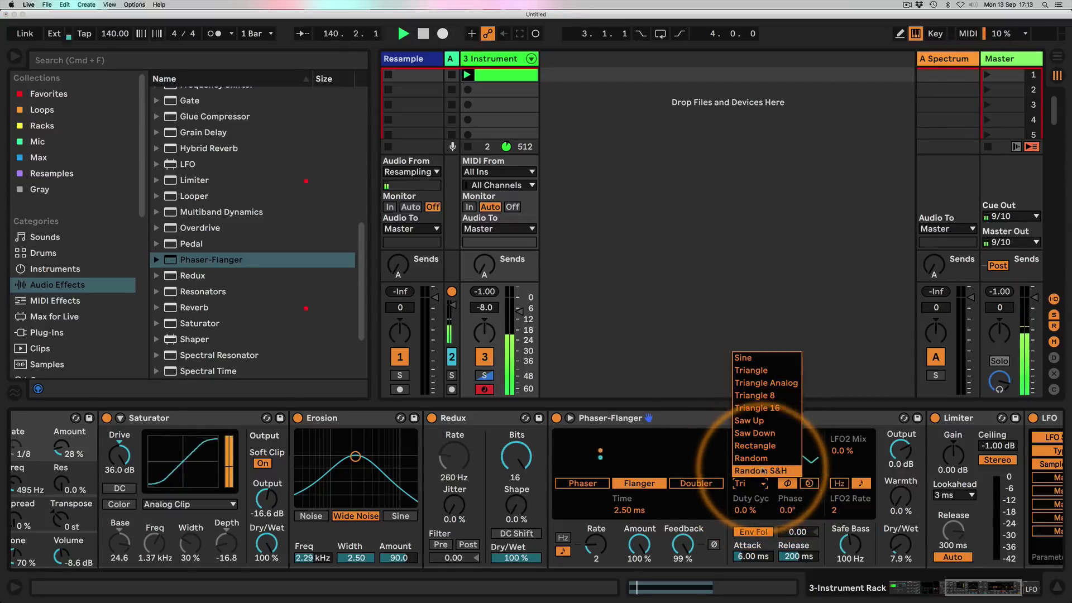
click(760, 471)
drag(628, 511, 628, 486)
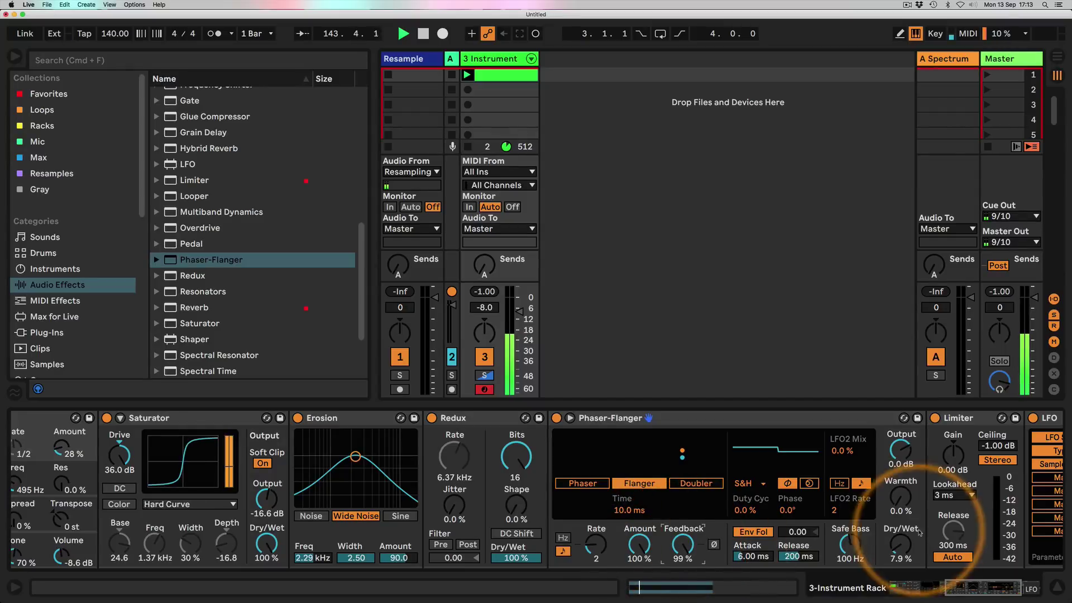
Step: Try the Phaser-Flanger between the Saturator and Erosion with its Dry/Wet at 5.6 %
drag(900, 543, 899, 550)
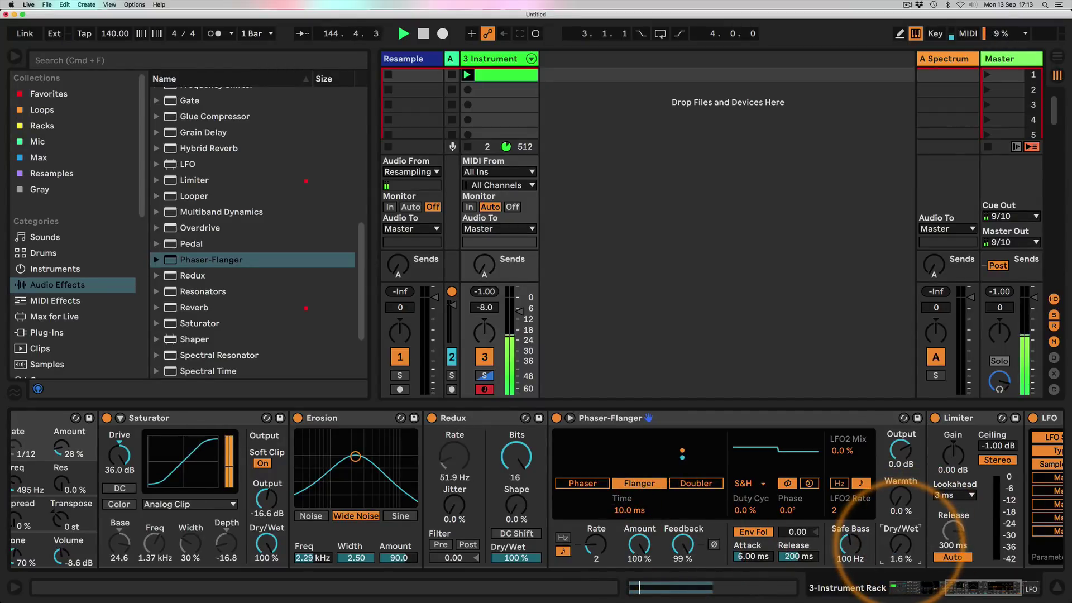
drag(644, 418, 313, 430)
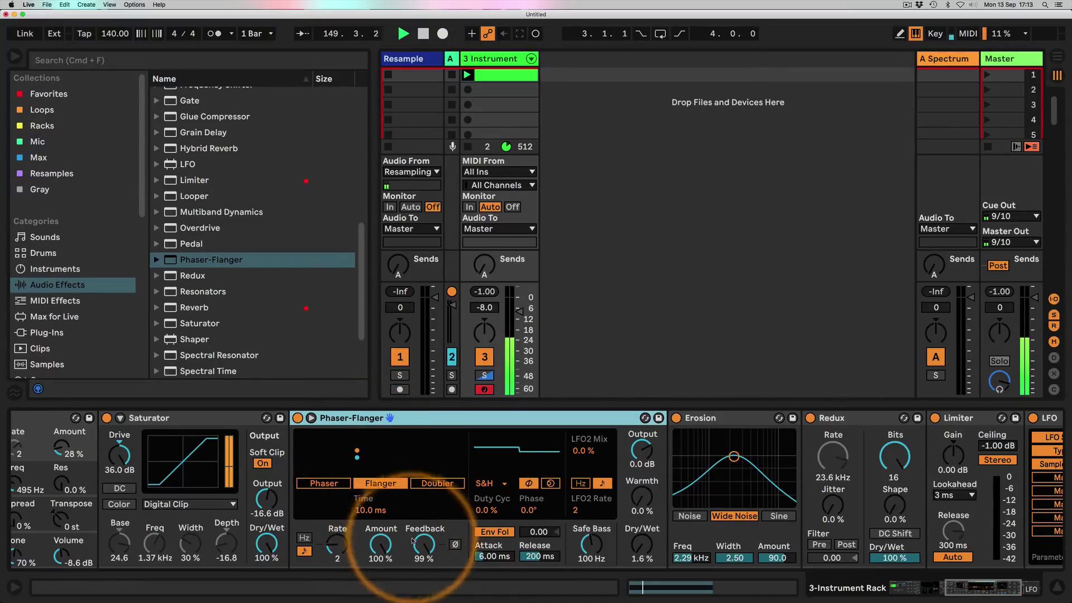
drag(641, 545, 642, 537)
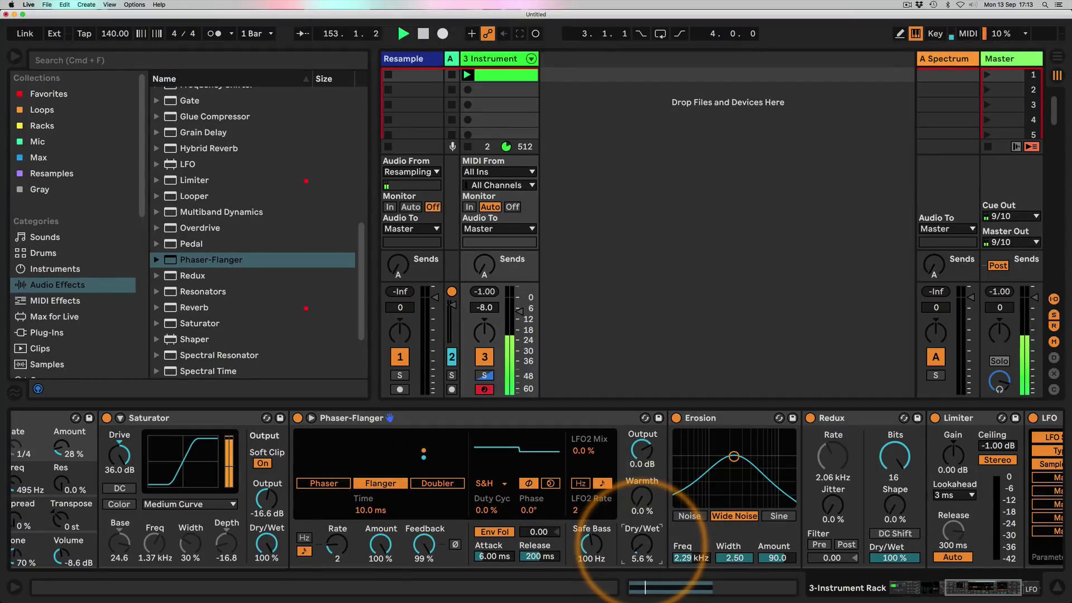
Step: Delete the Phaser-Flanger from the Texture chain and lower the Instrument track's volume to -22.0 dB
click(413, 423)
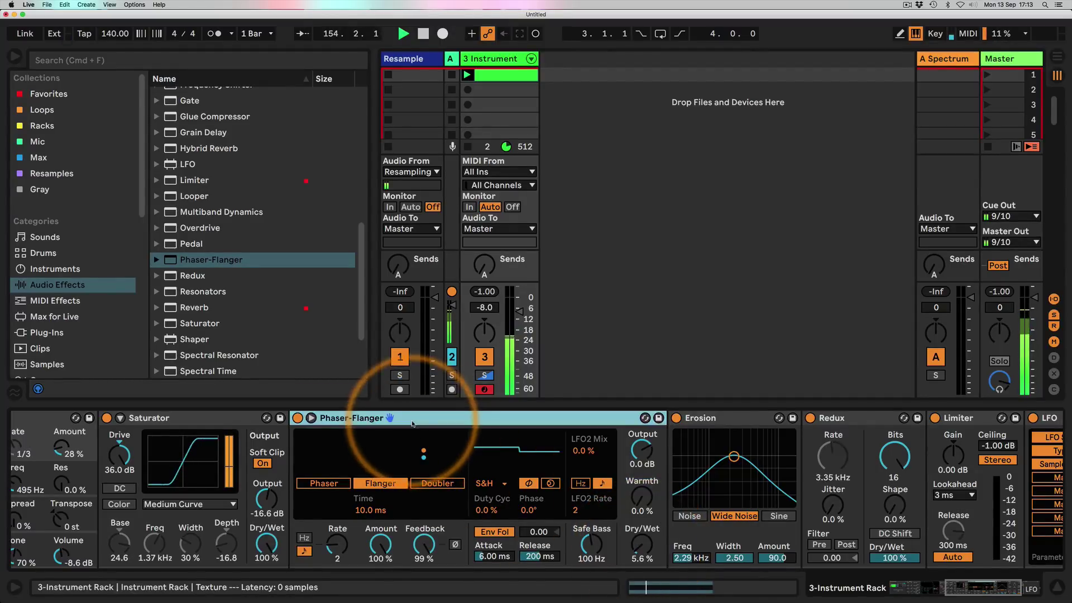
key(Delete)
drag(517, 311, 521, 343)
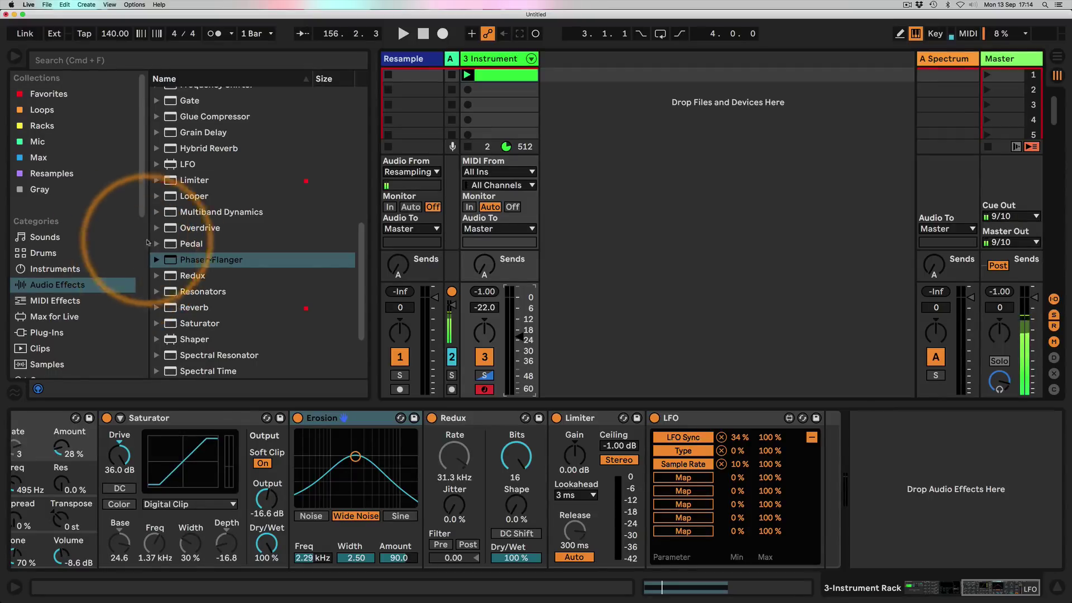
Step: Insert an Auto Filter between Redux and the Limiter with a 1.04 kHz cutoff, and raise the Instrument track's volume to -5.6 dB during playback
scroll(251, 276, up, 6)
scroll(240, 274, up, 3)
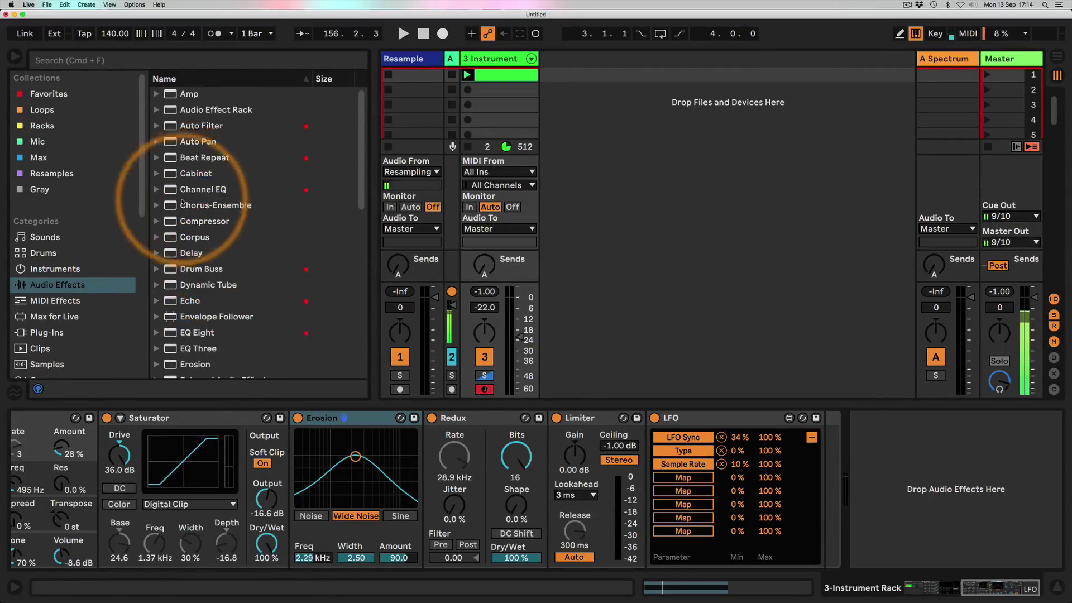
drag(193, 126, 553, 447)
drag(750, 505, 691, 512)
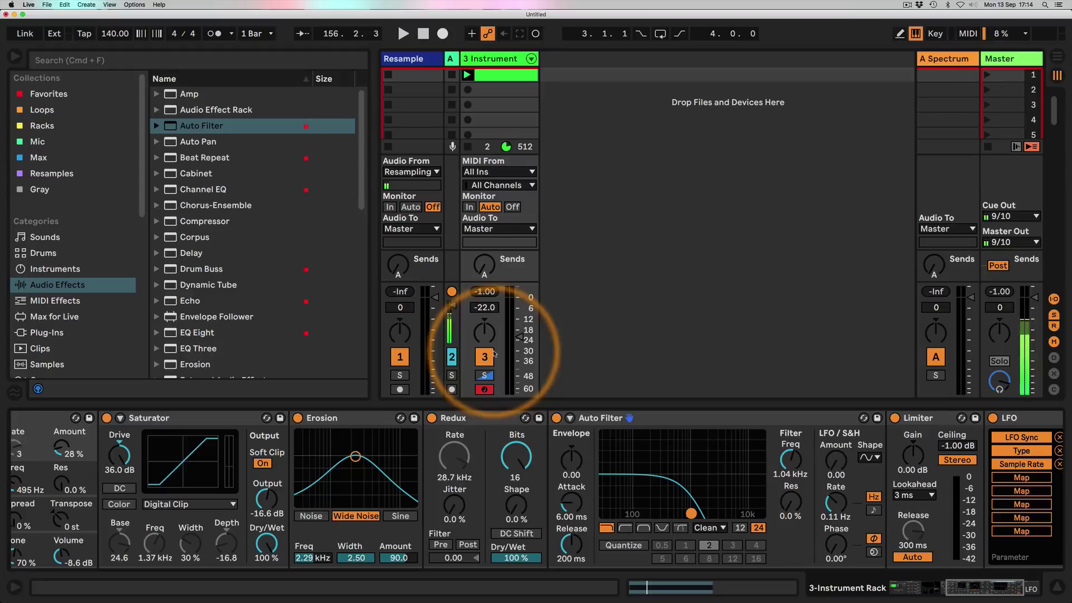
key(space)
drag(507, 337, 507, 308)
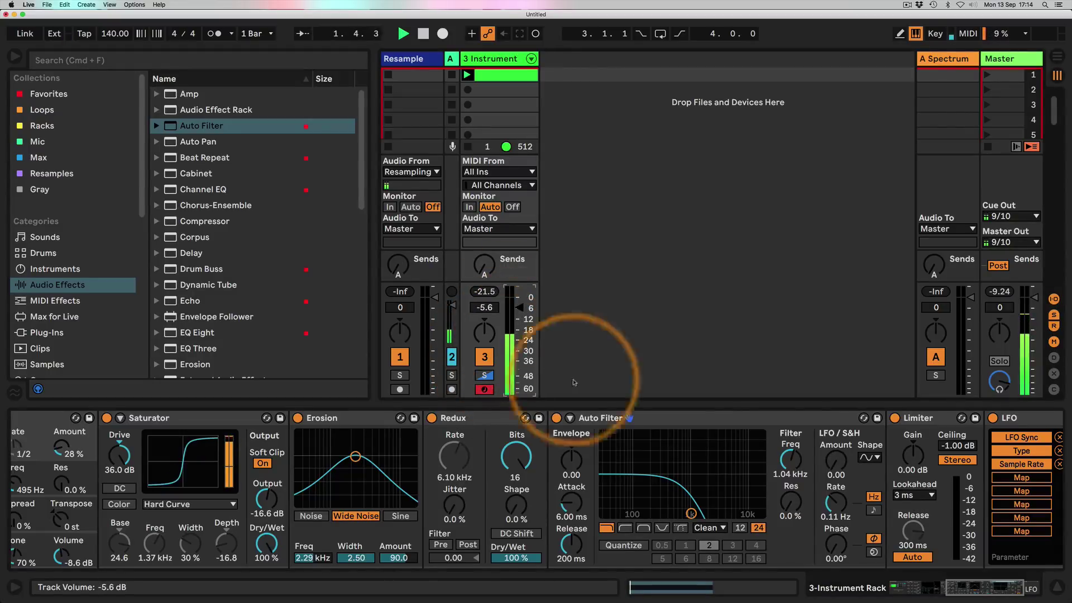
Step: Set the Auto Filter's LFO amount to 30.0 and its tempo-synced LFO rate to 1/4
drag(841, 455, 841, 444)
click(874, 509)
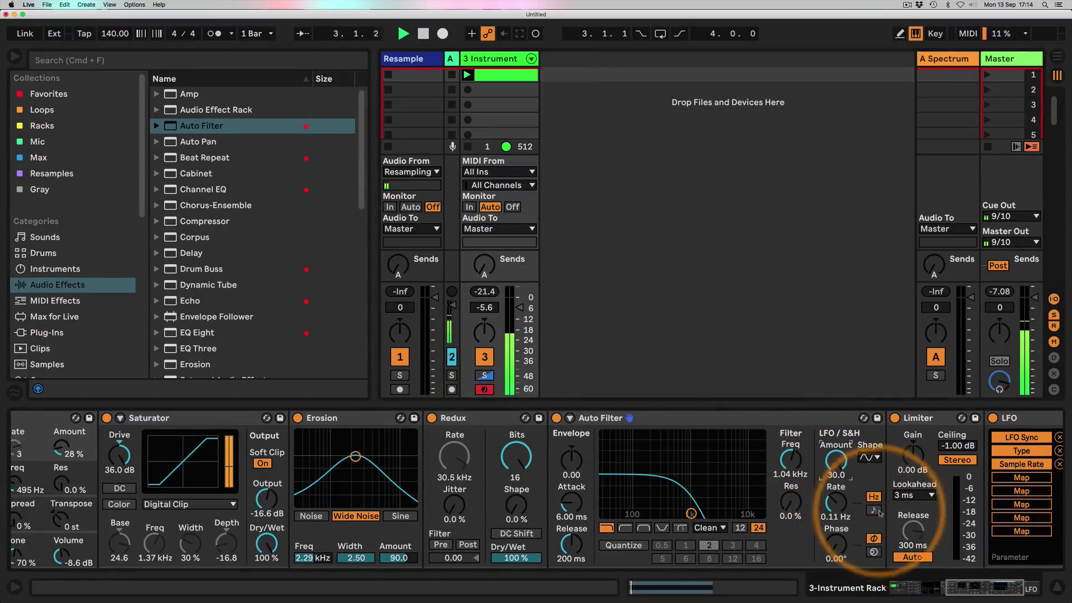
drag(828, 510, 829, 497)
Step: Map the LFO device to the Auto Filter's LFO rate with a 35–100 % range, and set the filter to 1.08 kHz with 20 % resonance
scroll(1027, 564, right, 5)
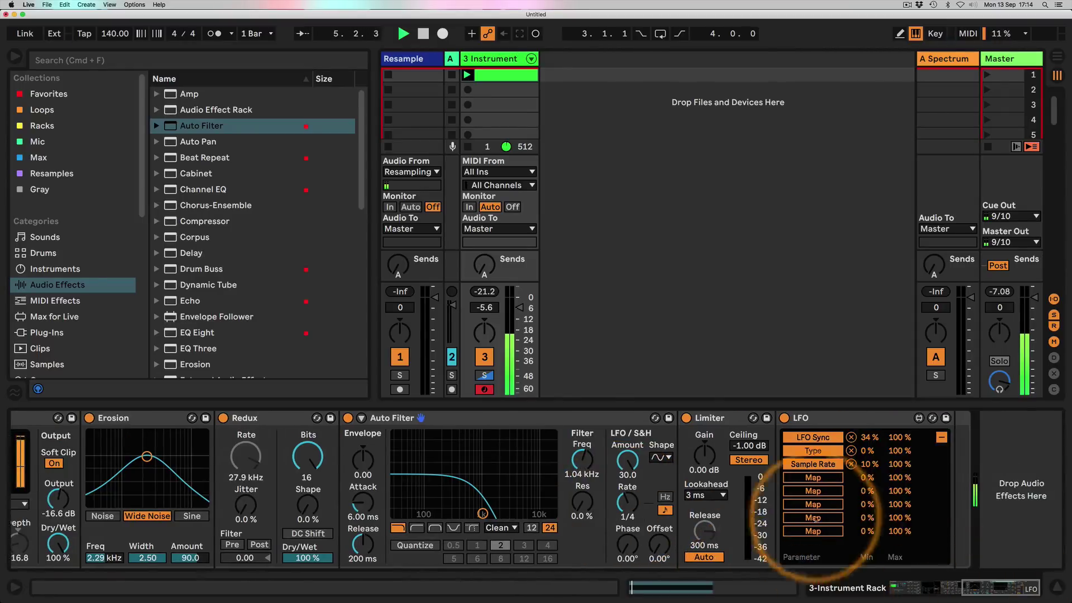
click(813, 477)
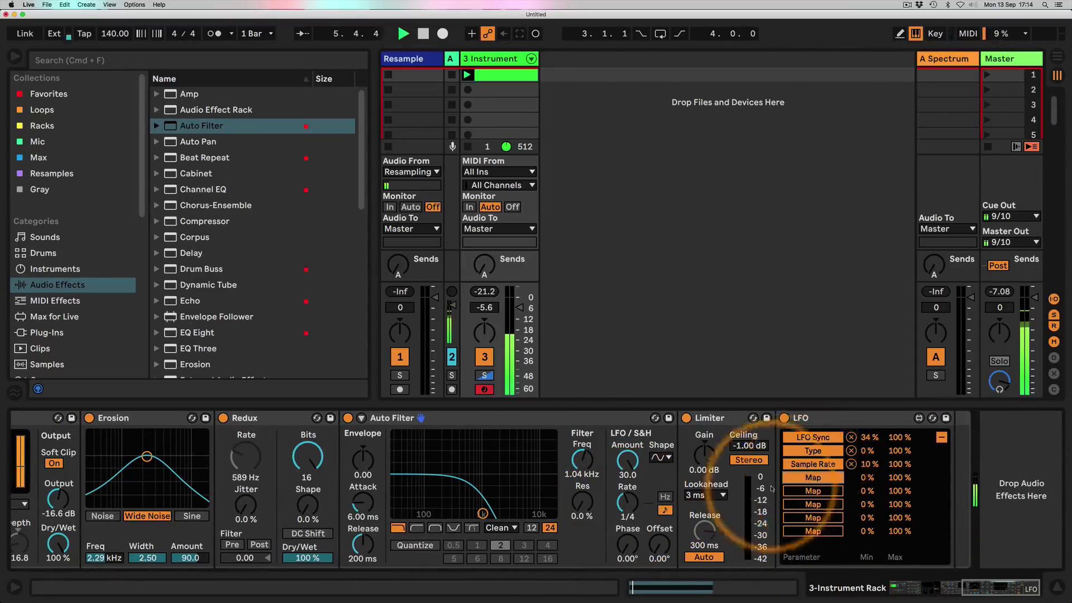
click(632, 501)
drag(483, 512, 483, 501)
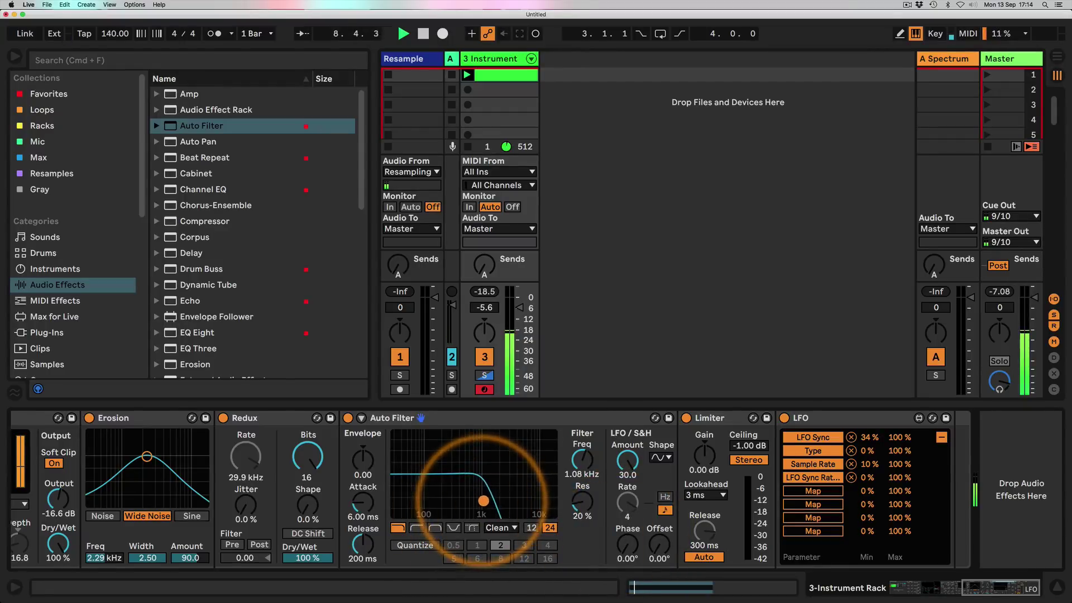
drag(909, 479, 921, 359)
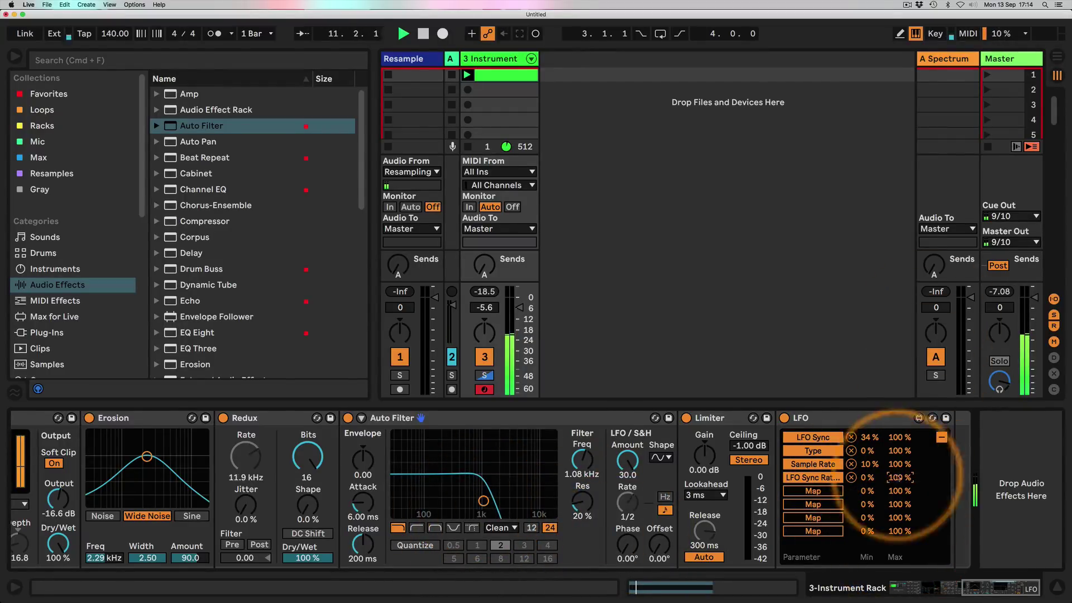
drag(868, 477, 869, 458)
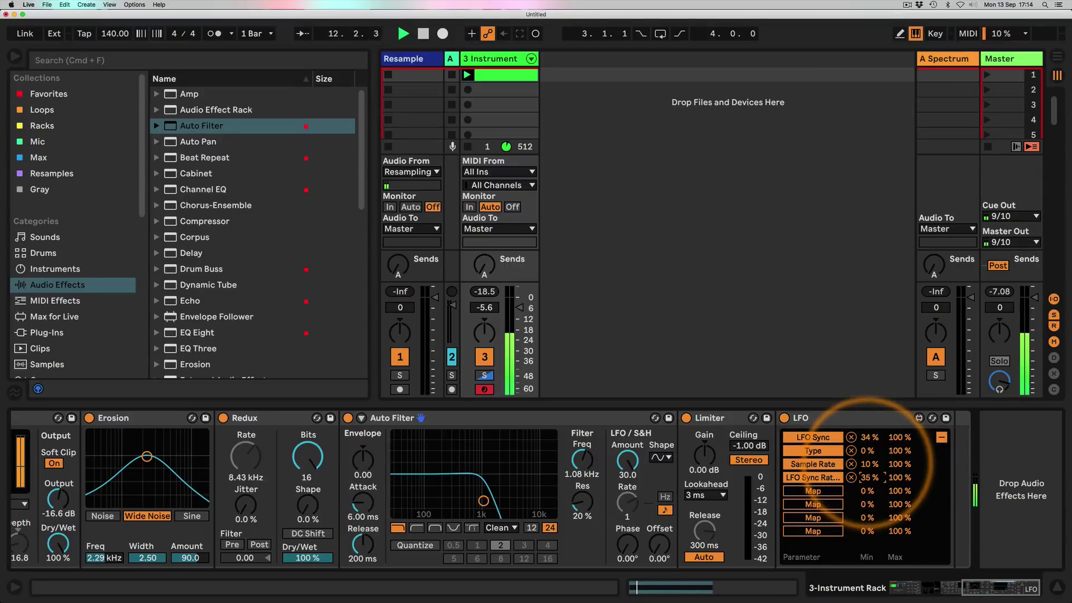
Step: Group the Auto Filter into an Audio Effect Rack and duplicate its chain
click(454, 420)
key(super+g)
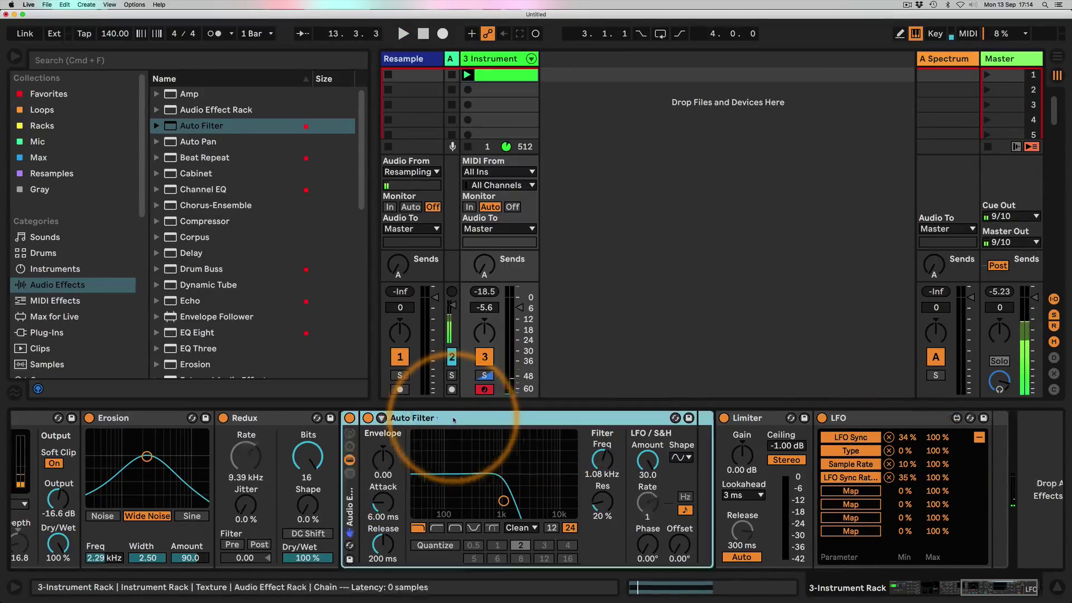
click(392, 460)
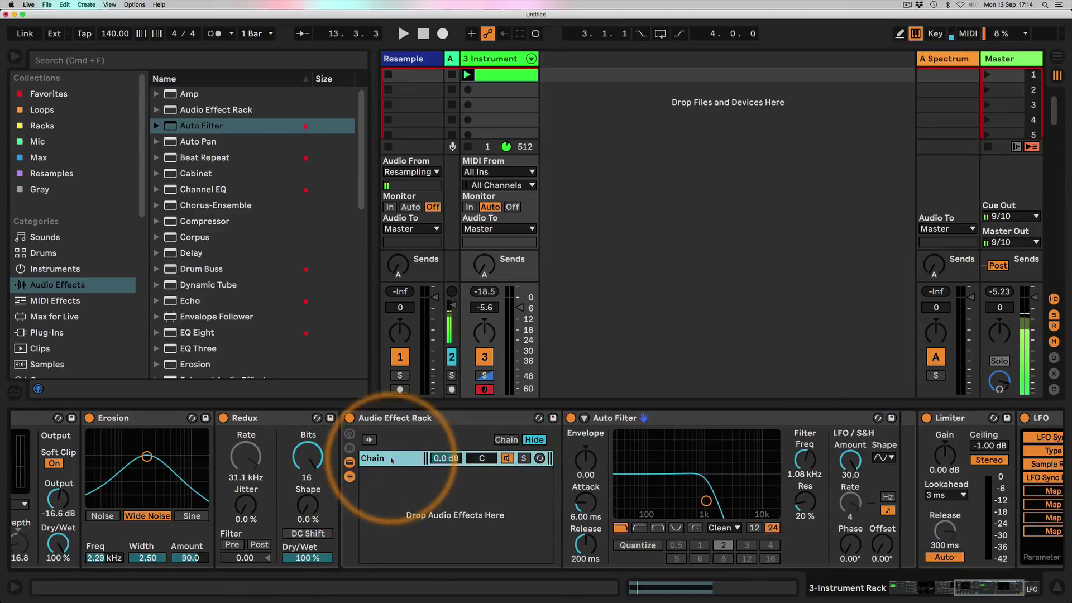
key(super+d)
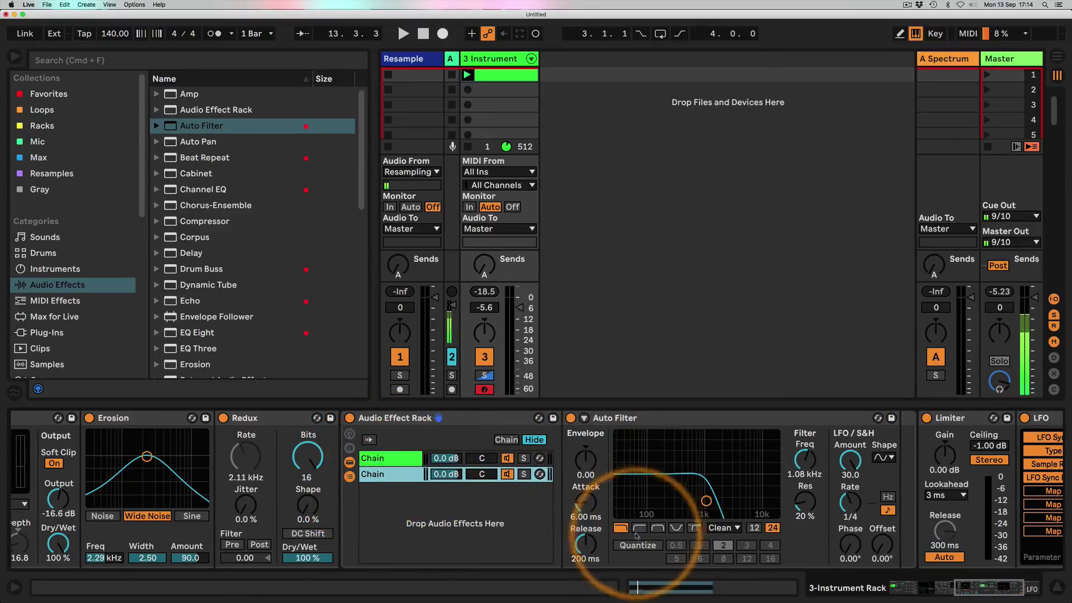
Step: Switch the duplicated chain's Auto Filter to high-pass with a cutoff of about 682 Hz and 16 % resonance, auditioning it during playback
click(639, 528)
drag(706, 501, 685, 502)
key(space)
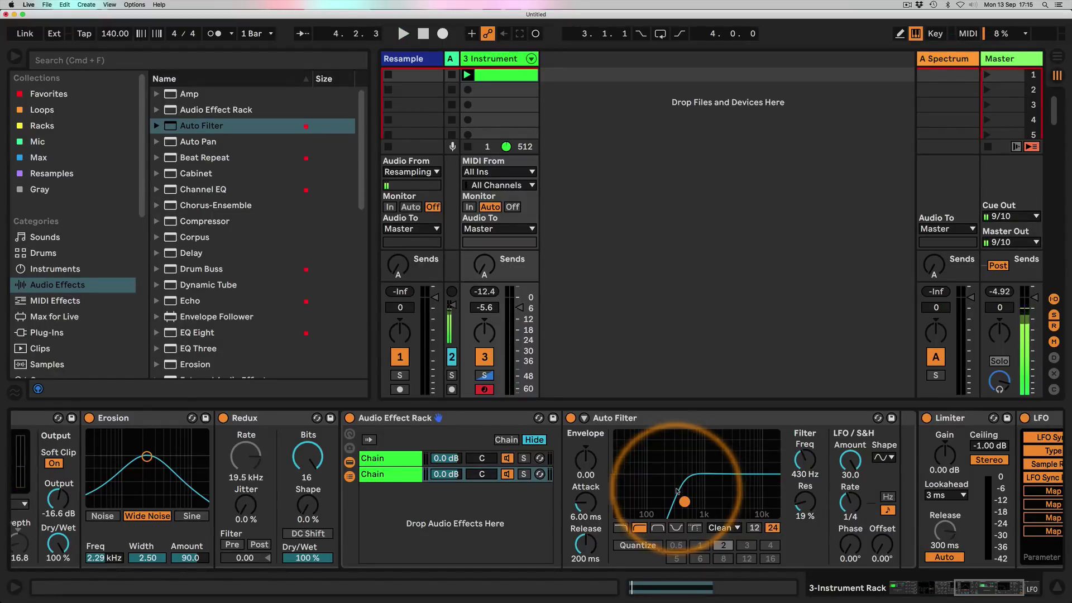
drag(683, 501, 695, 503)
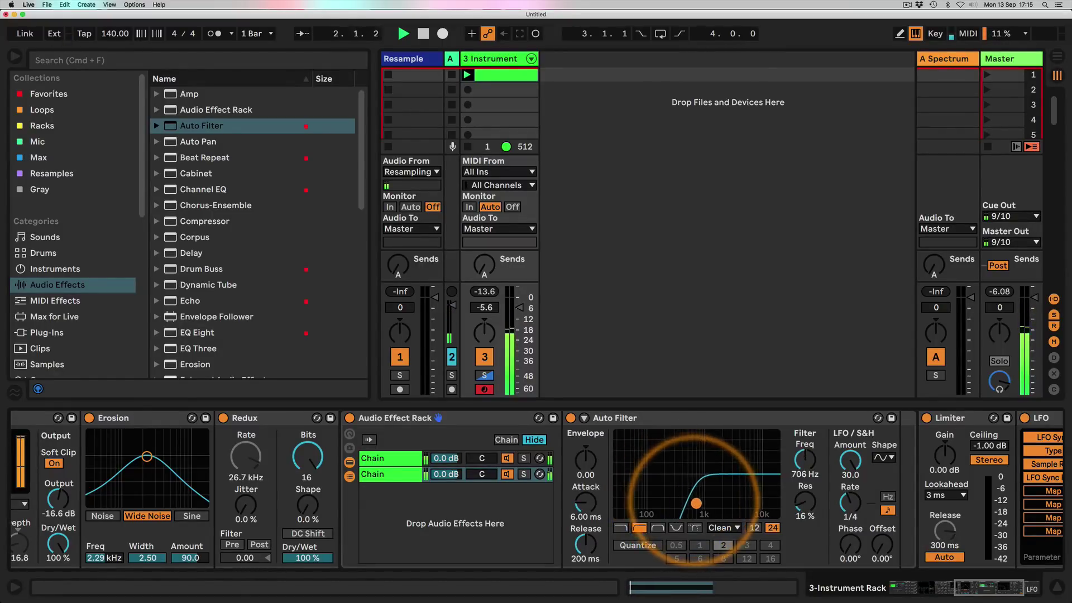
Step: Map the LFO device to the high-pass Auto Filter's LFO rate, with the mapping's minimum at 100 % and maximum at 44 %
drag(850, 505, 851, 500)
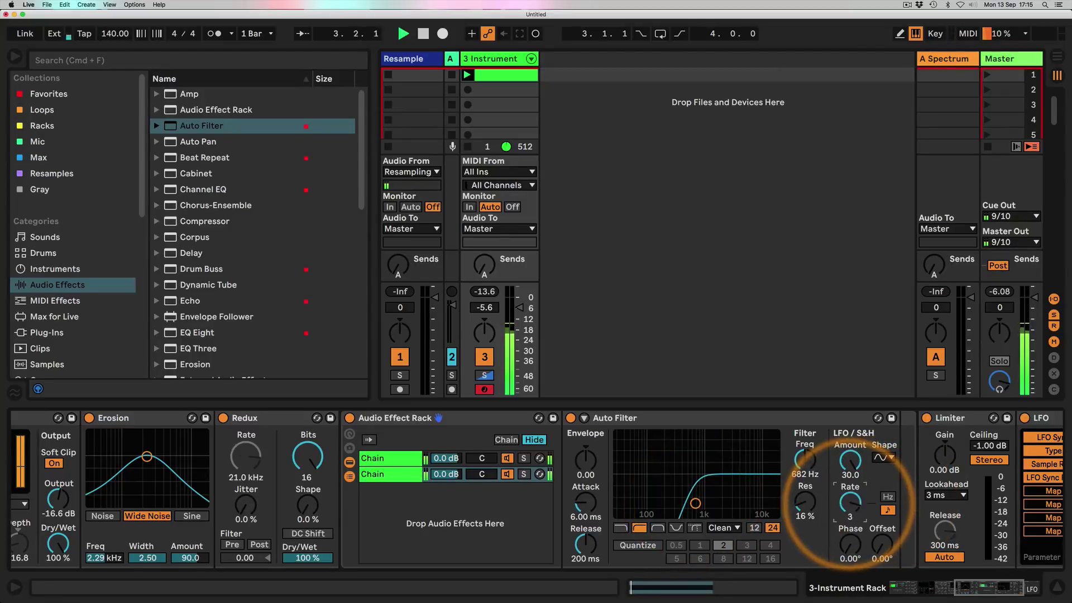
scroll(850, 500, right, 6)
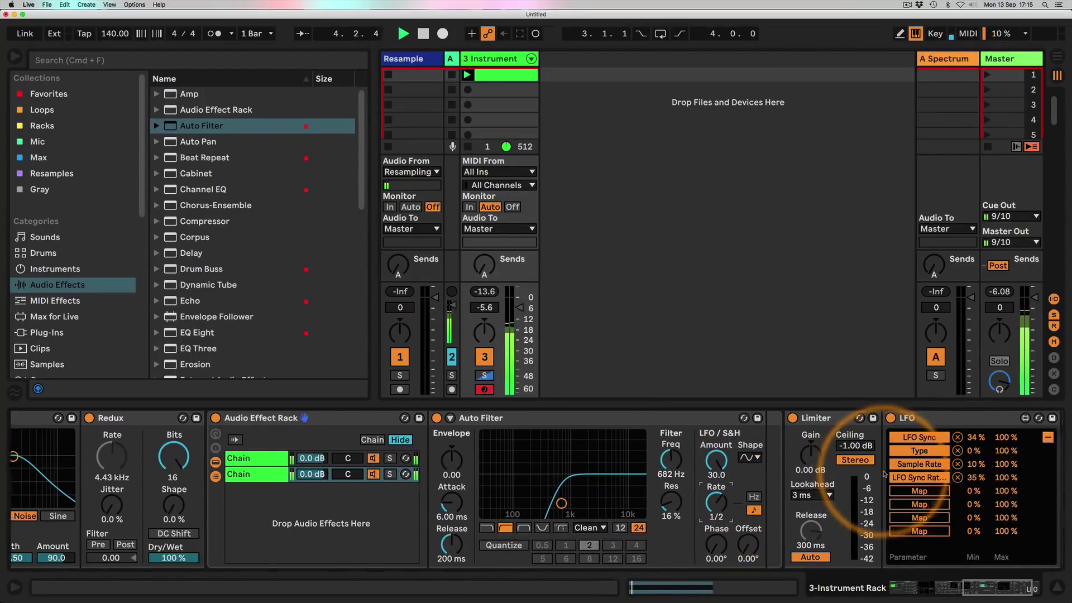
click(851, 493)
click(649, 502)
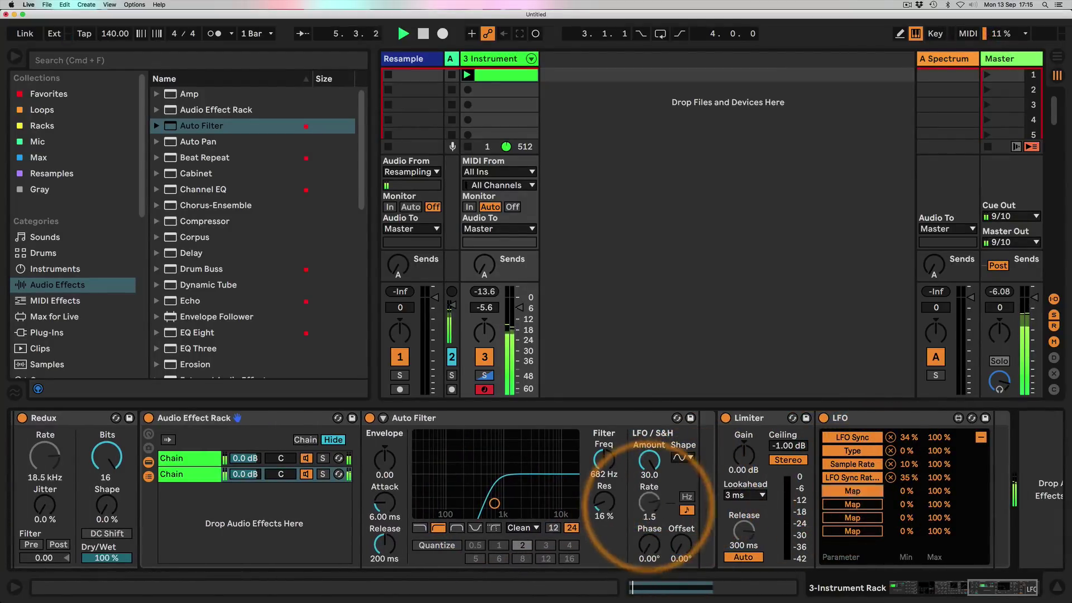
drag(908, 493, 953, 229)
drag(937, 493, 937, 517)
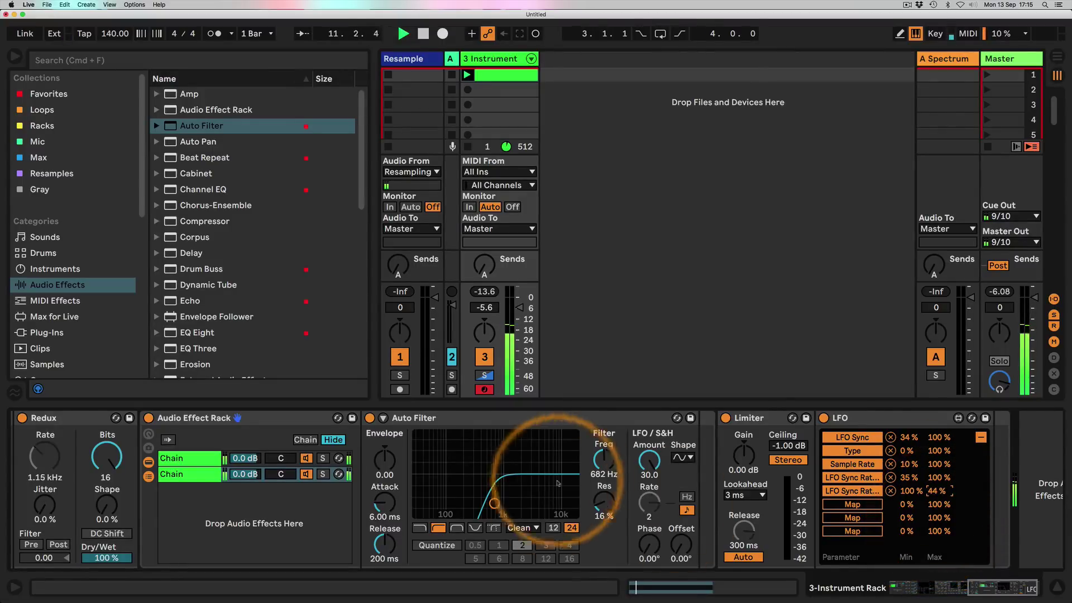
Step: Set Erosion's amount to 138 at 2.09 kHz and reduce Redux's bit depth to 4
scroll(563, 481, left, 7)
scroll(563, 481, left, 2)
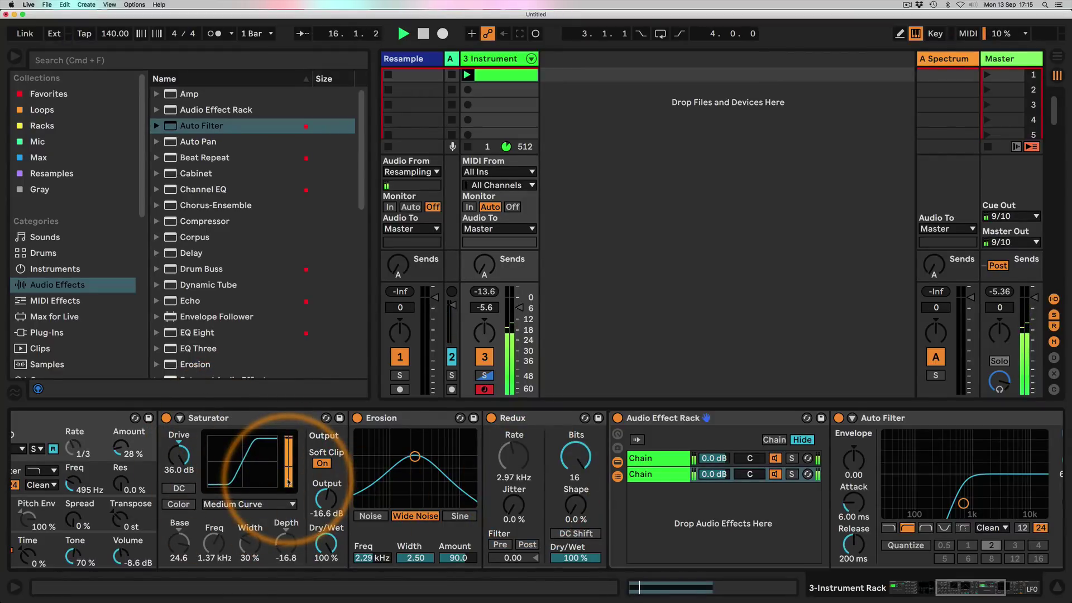
scroll(279, 482, left, 2)
drag(456, 457, 455, 445)
drag(603, 458, 603, 458)
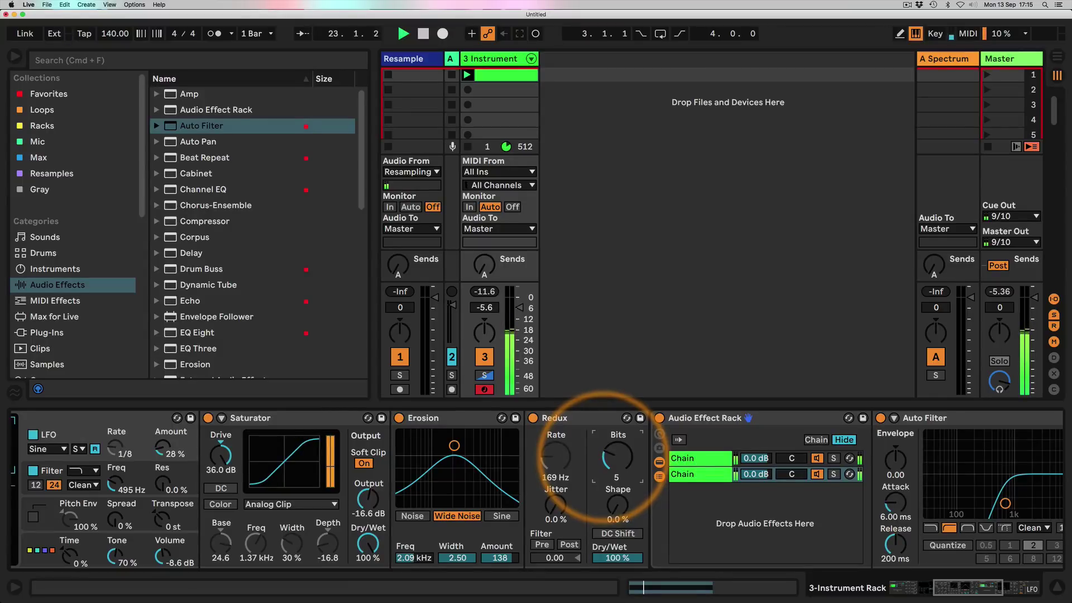
Step: Turn off the filter section of the Texture chain's synth
scroll(602, 458, left, 10)
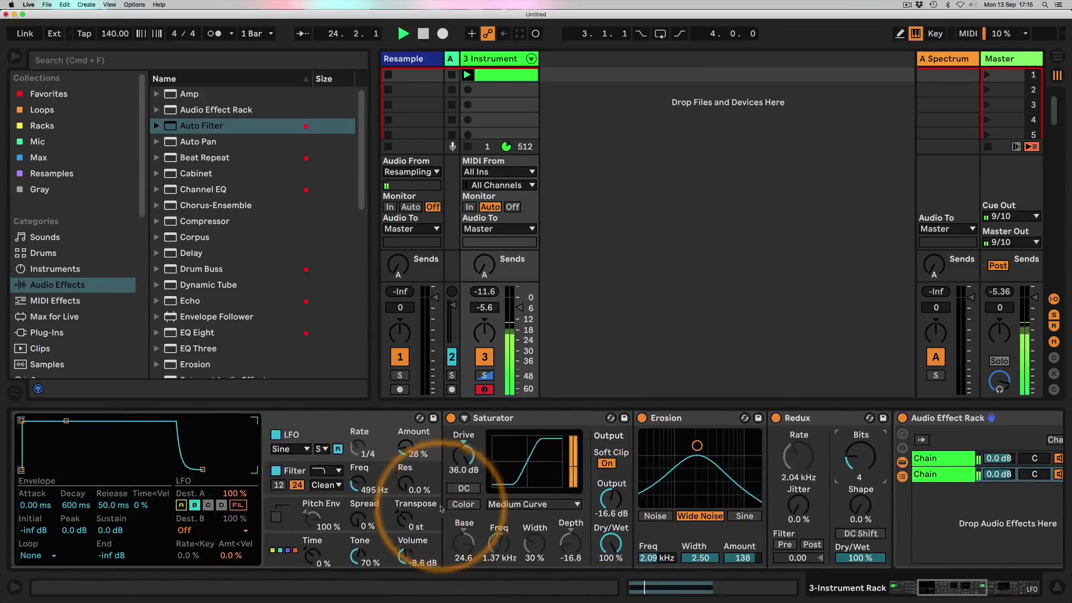
click(368, 471)
Step: Try the Saturator's Color option while varying its Base value, and switch Color off again
scroll(446, 436, right, 9)
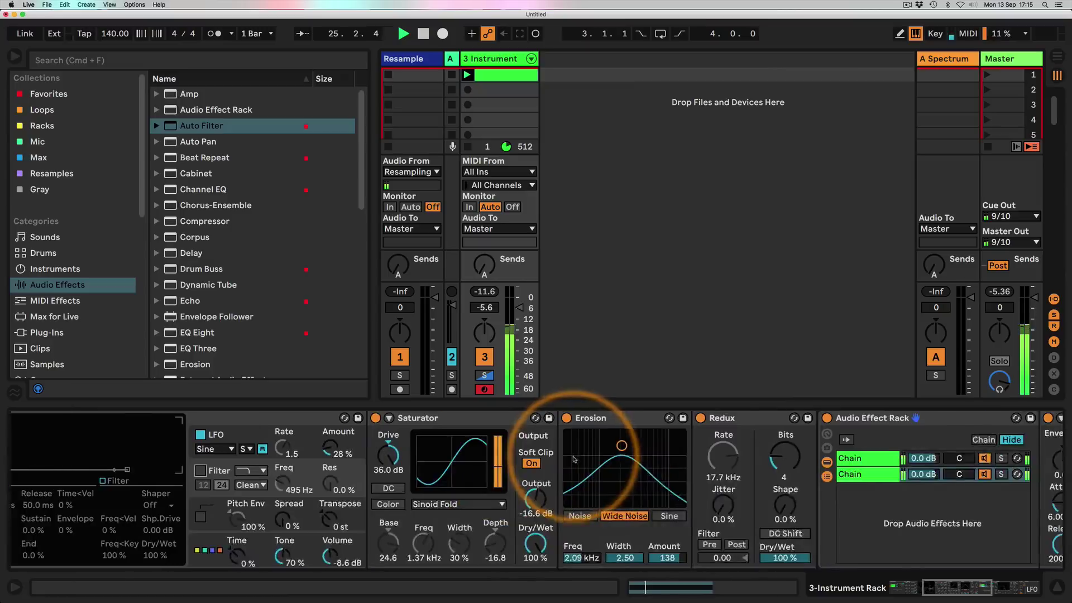
click(259, 505)
drag(260, 546, 258, 505)
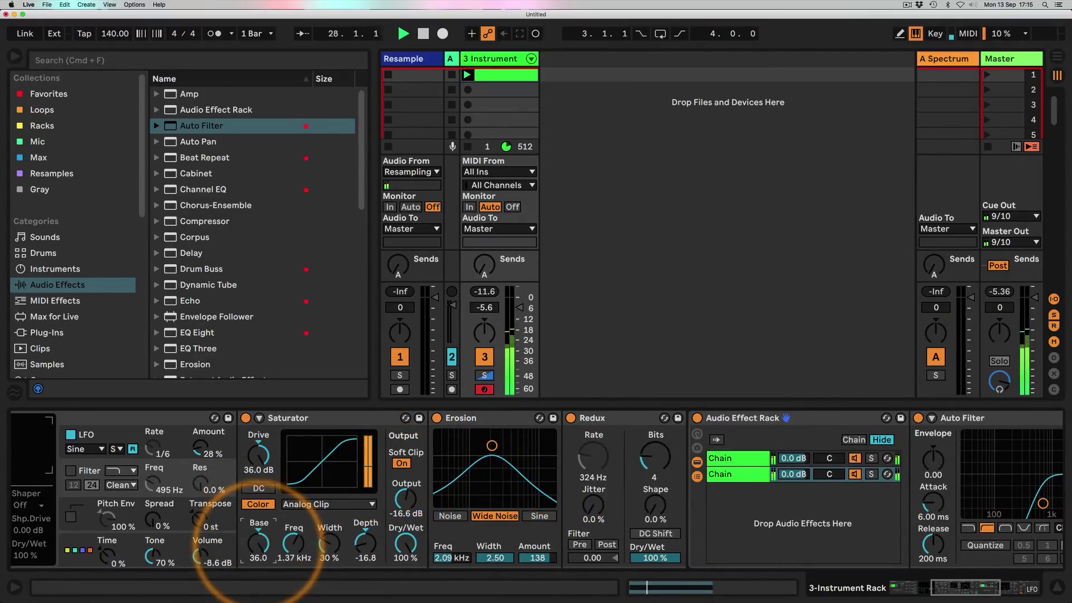
click(252, 505)
Step: Set Redux's bit depth to 15 and move the high-pass Auto Filter to 1.01 kHz with 27 % resonance
drag(655, 457, 655, 428)
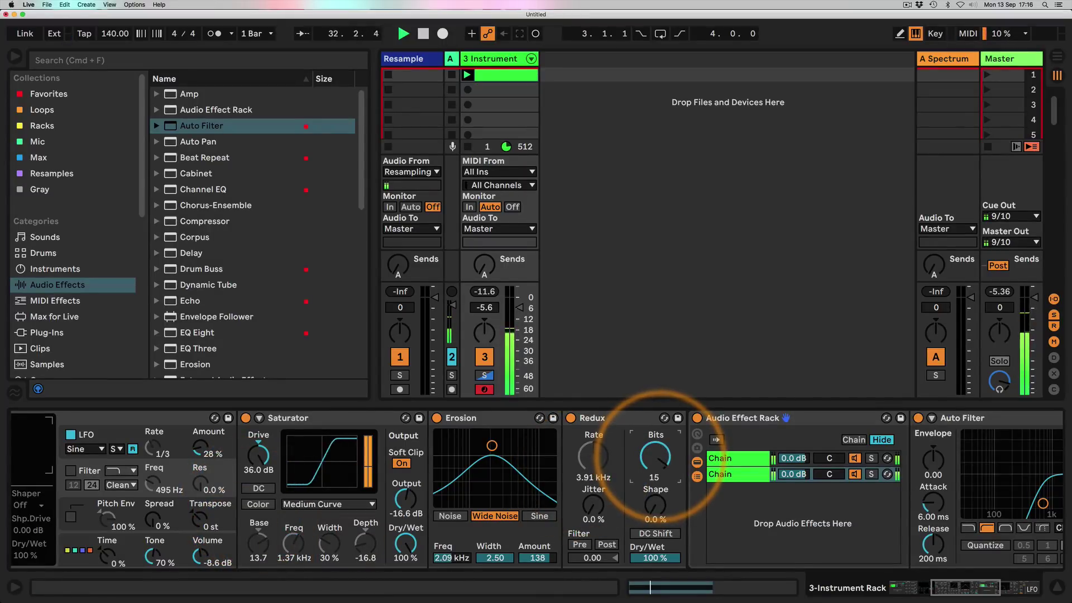
scroll(637, 458, right, 10)
scroll(629, 461, right, 5)
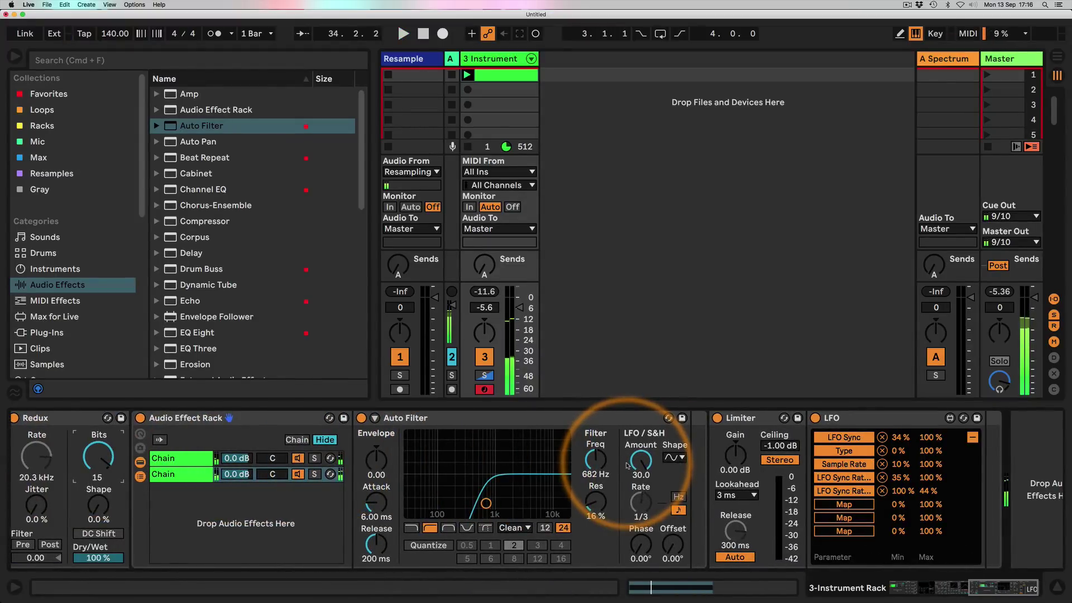
drag(486, 503, 498, 496)
key(space)
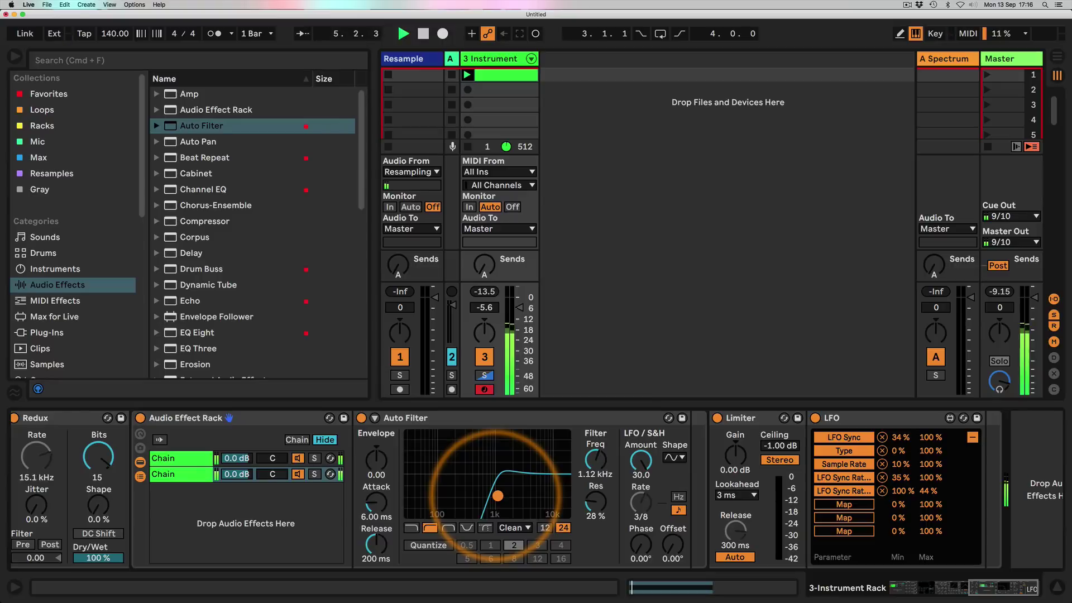
drag(497, 496, 496, 496)
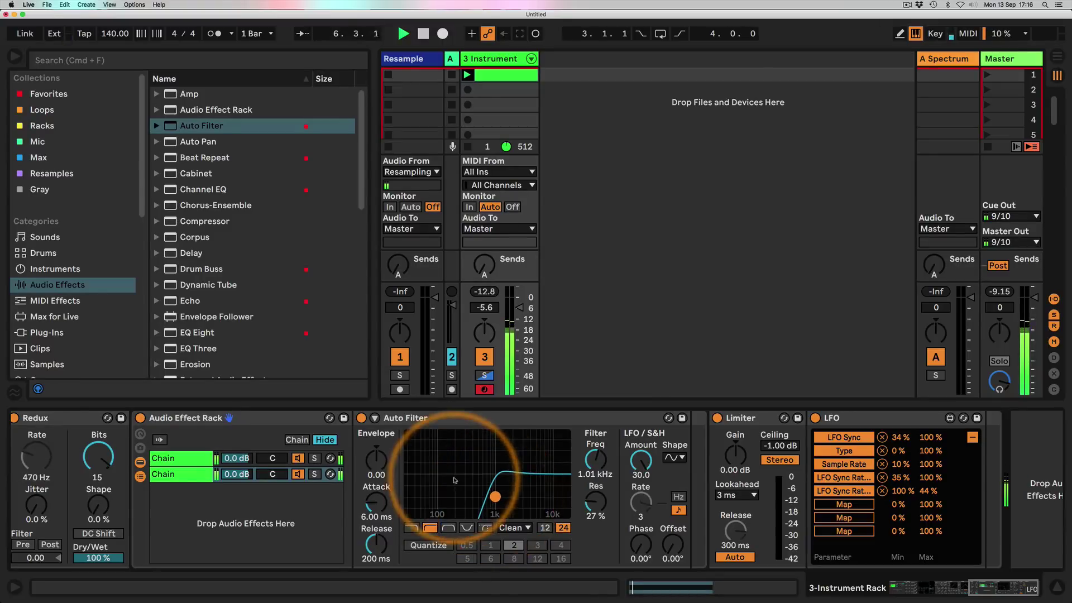
Step: Raise the minimum of the LFO device's Sample Rate mapping to 37 %
scroll(453, 481, left, 5)
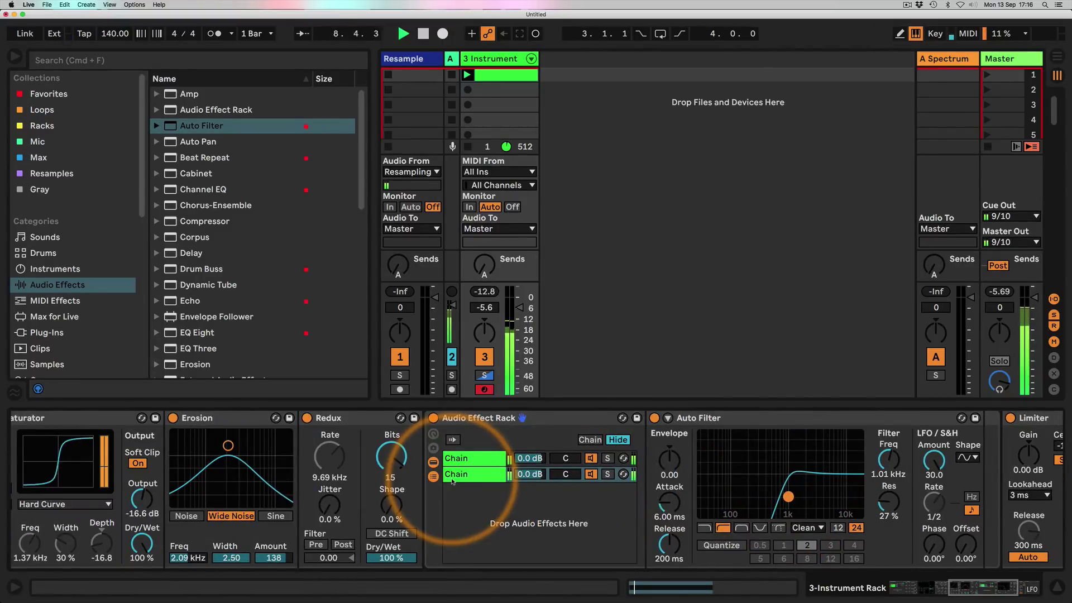
scroll(466, 481, right, 5)
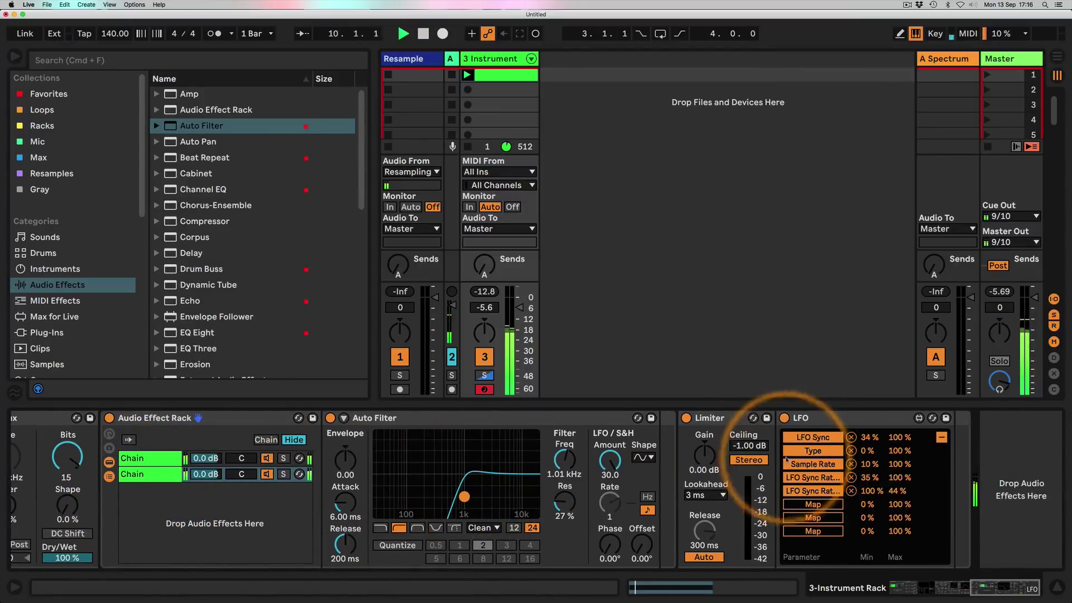
drag(869, 464, 866, 459)
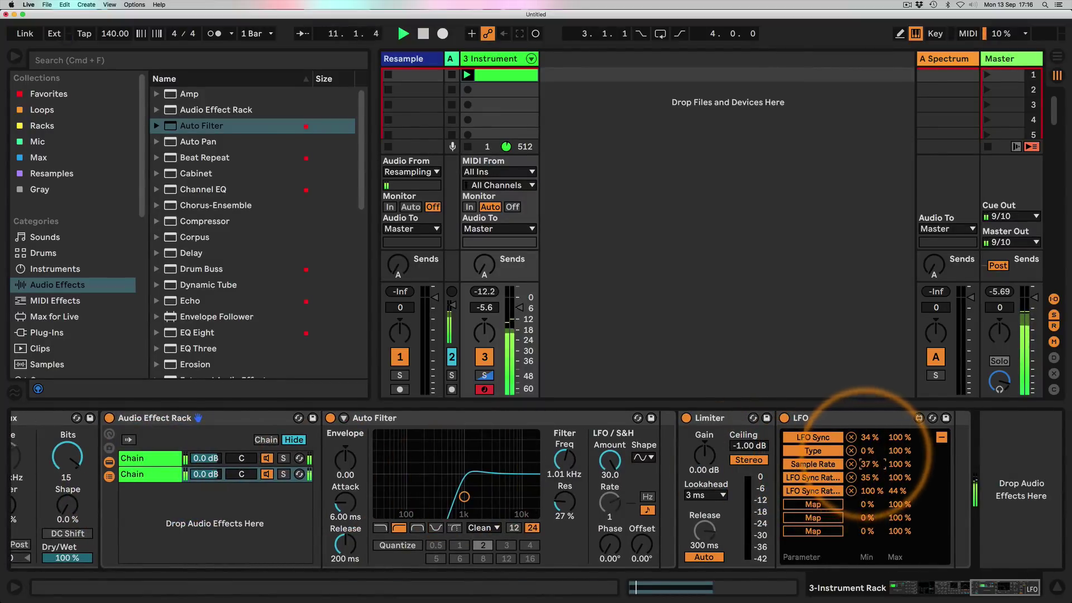
Step: Add a Reverb to the Texture chain between the high-pass Auto Filter and the Limiter
scroll(693, 464, left, 6)
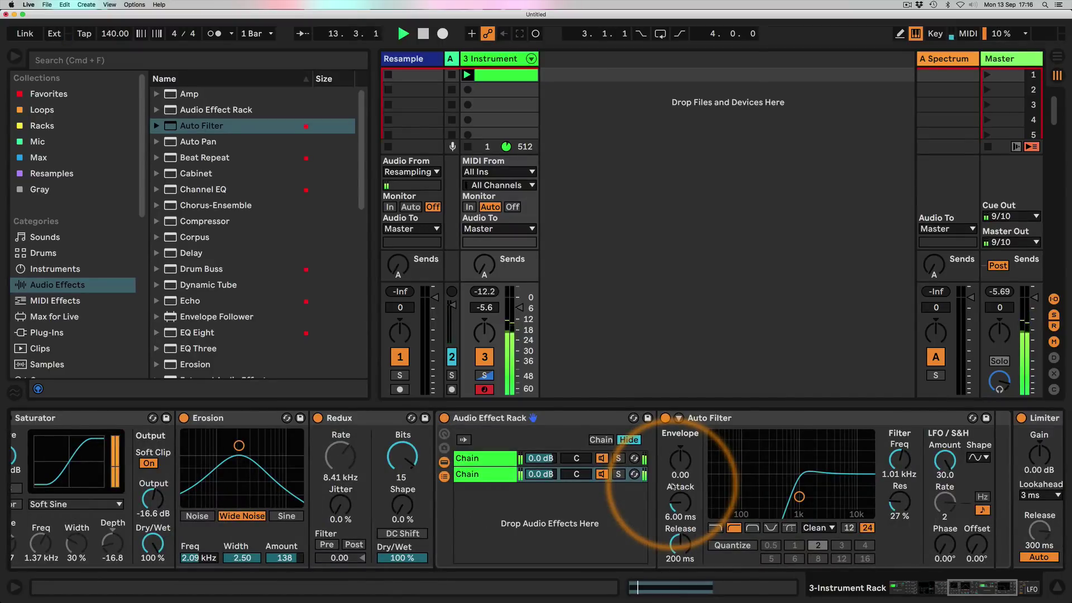
scroll(550, 491, right, 5)
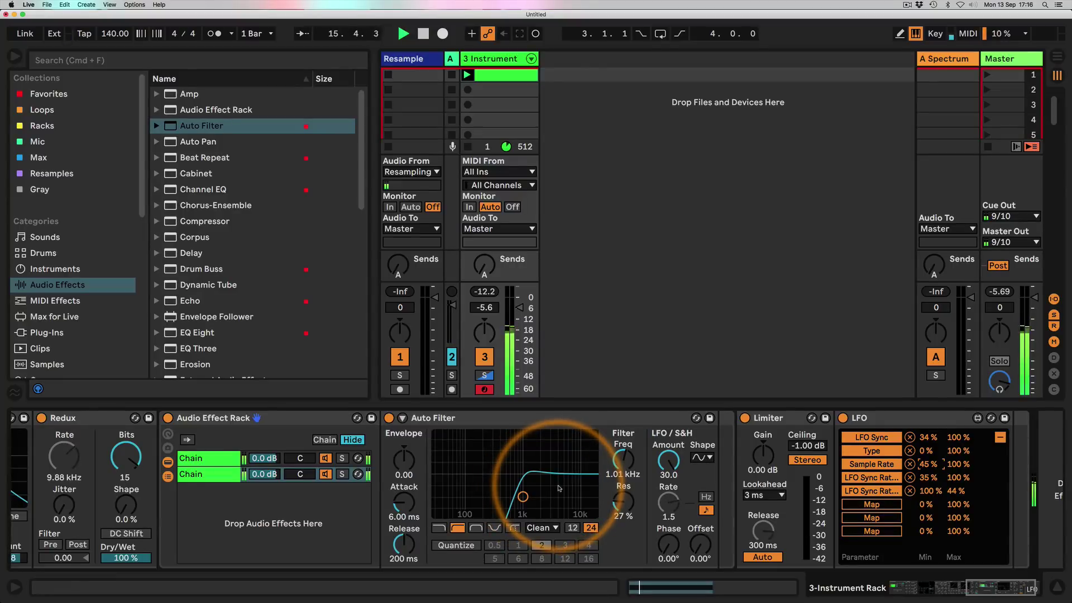
scroll(550, 486, right, 1)
scroll(316, 299, down, 5)
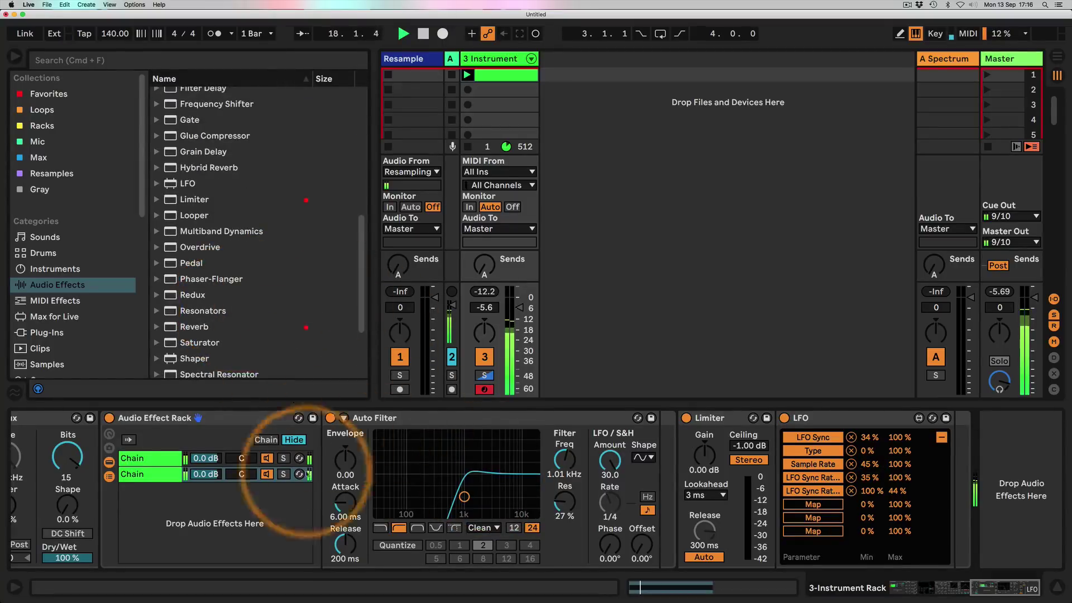
drag(178, 329, 686, 462)
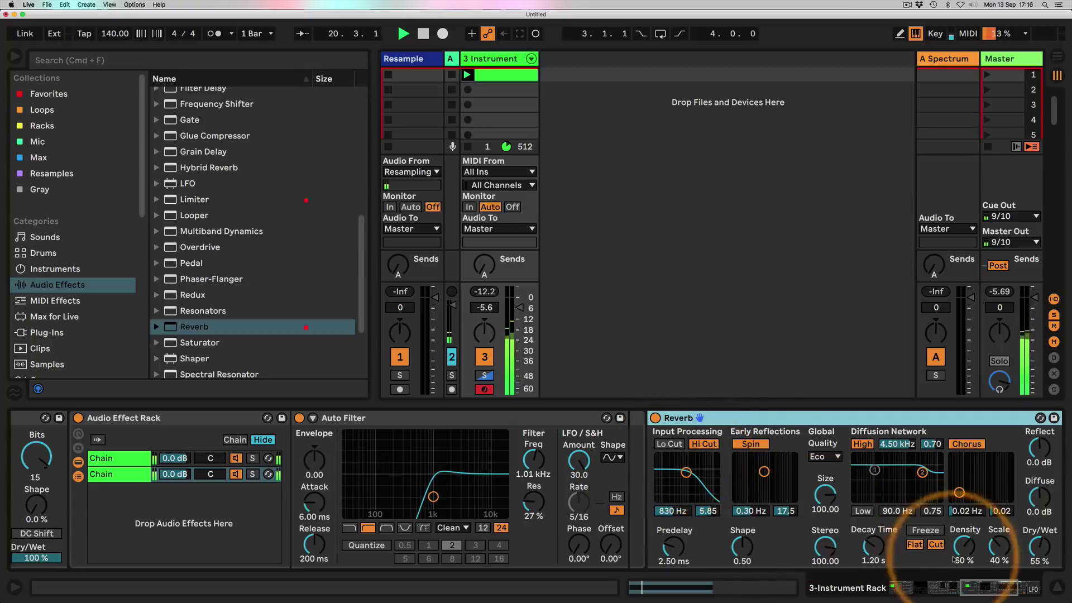
scroll(1000, 564, right, 5)
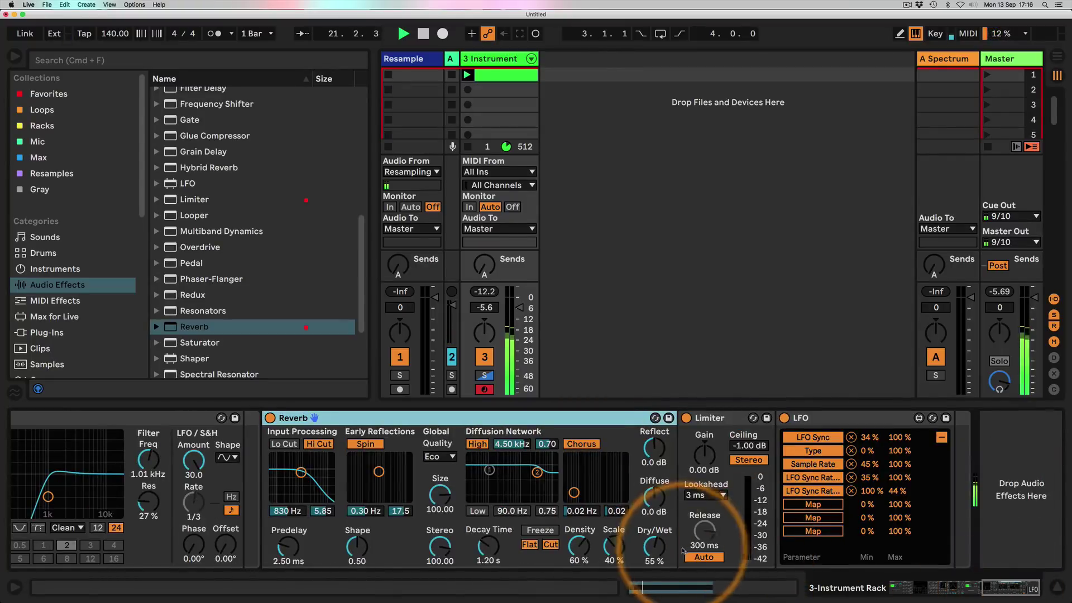
Step: Set the Reverb's size to 0.22, decay time to 495 ms and dry/wet to 21 %
drag(655, 546, 654, 569)
double_click(655, 547)
drag(486, 546, 486, 576)
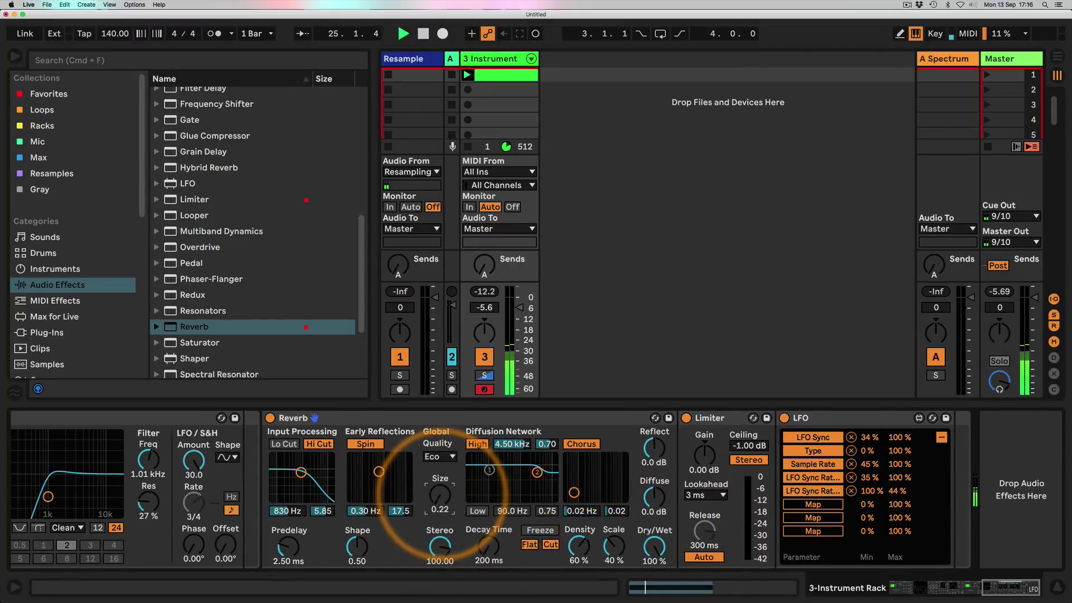
drag(654, 544, 655, 547)
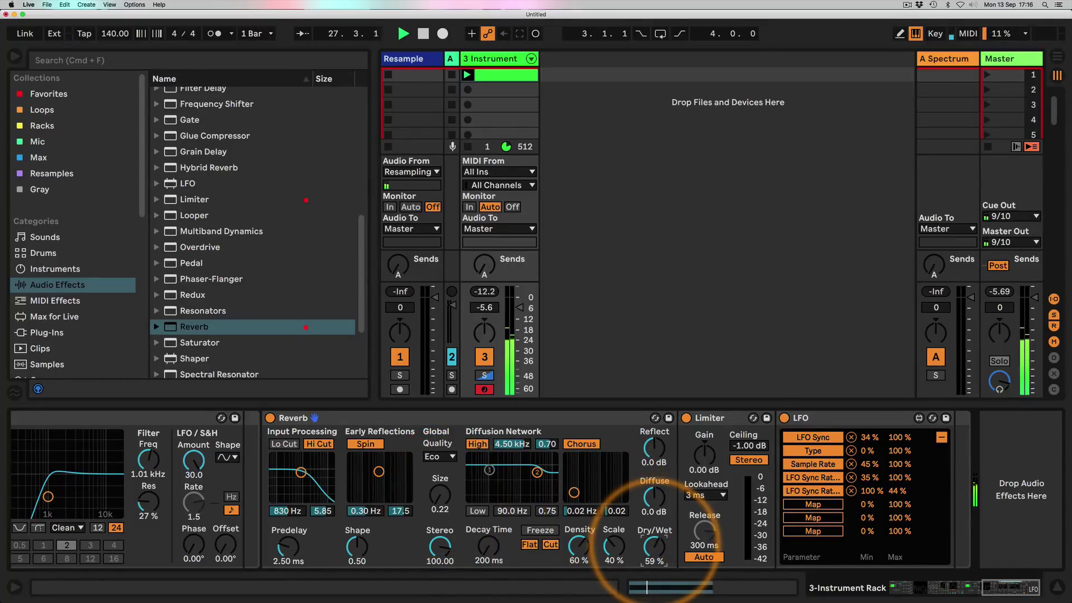
drag(488, 550, 497, 559)
drag(654, 544, 654, 553)
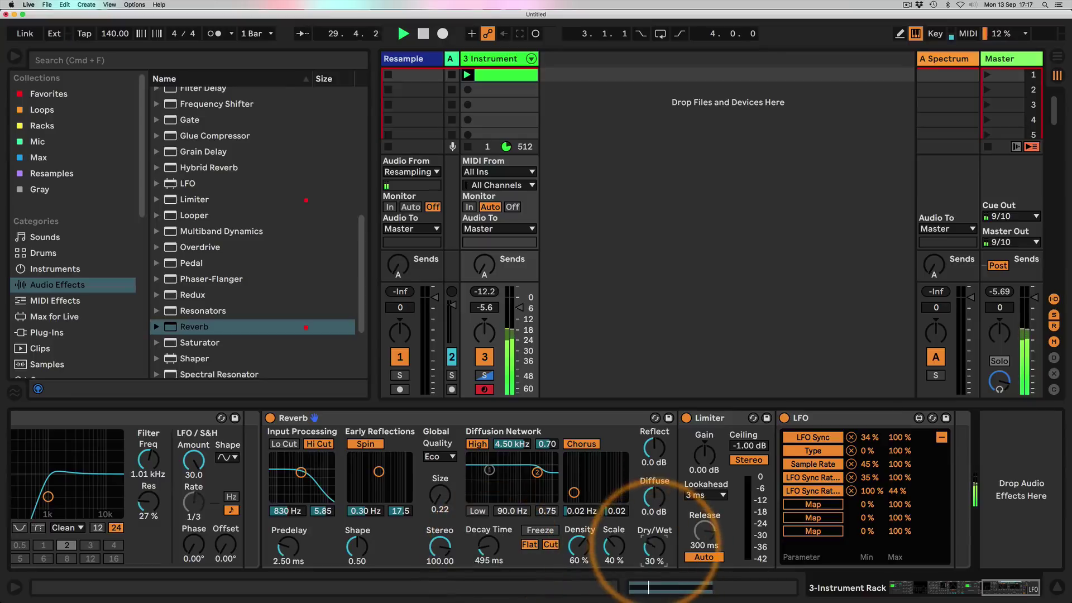
Step: Move the Reverb in front of the Saturator, audition it at 100 % dry/wet and lower that to 26 %
scroll(607, 447, left, 5)
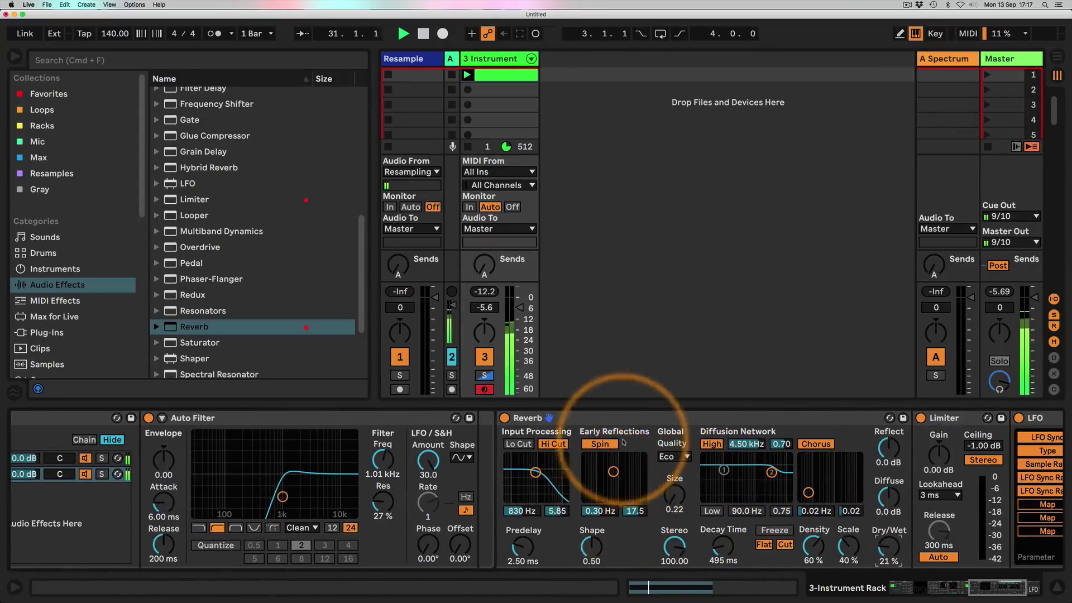
scroll(23, 441, left, 10)
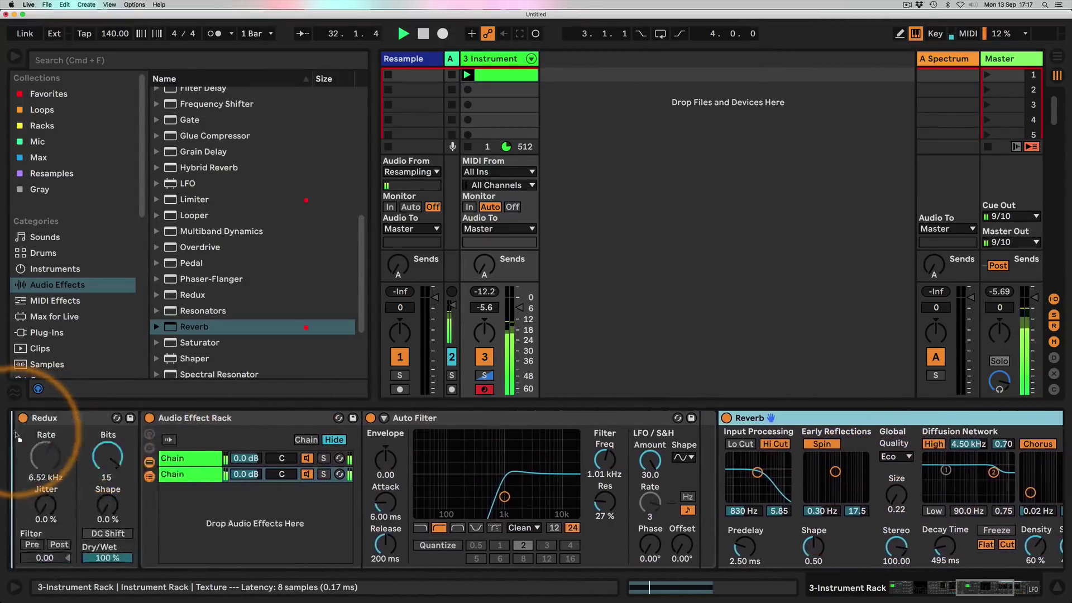
drag(20, 439, 267, 439)
drag(631, 544, 631, 497)
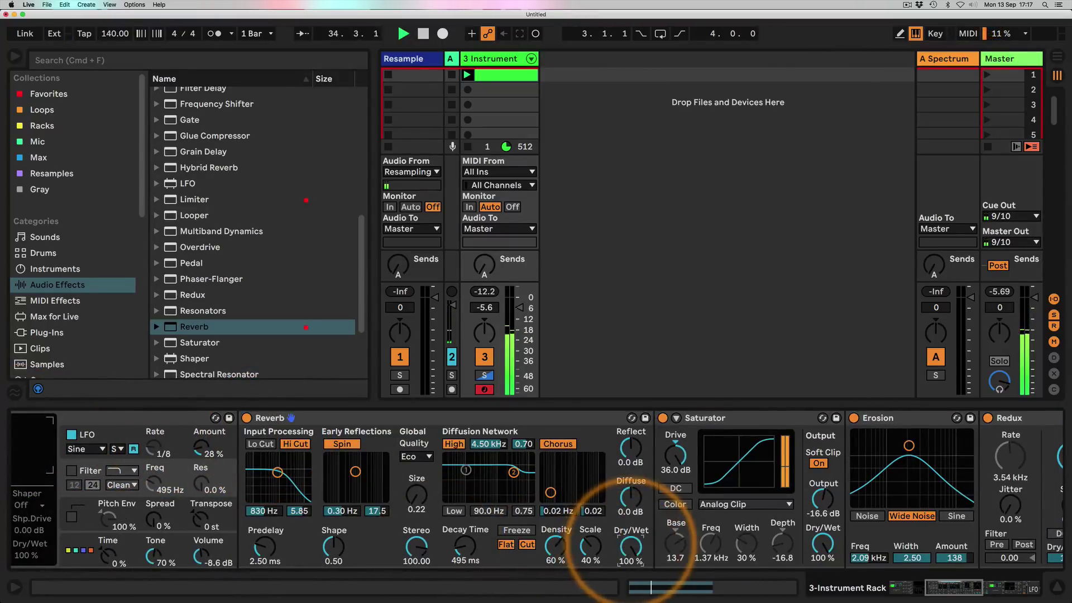
drag(631, 543, 632, 587)
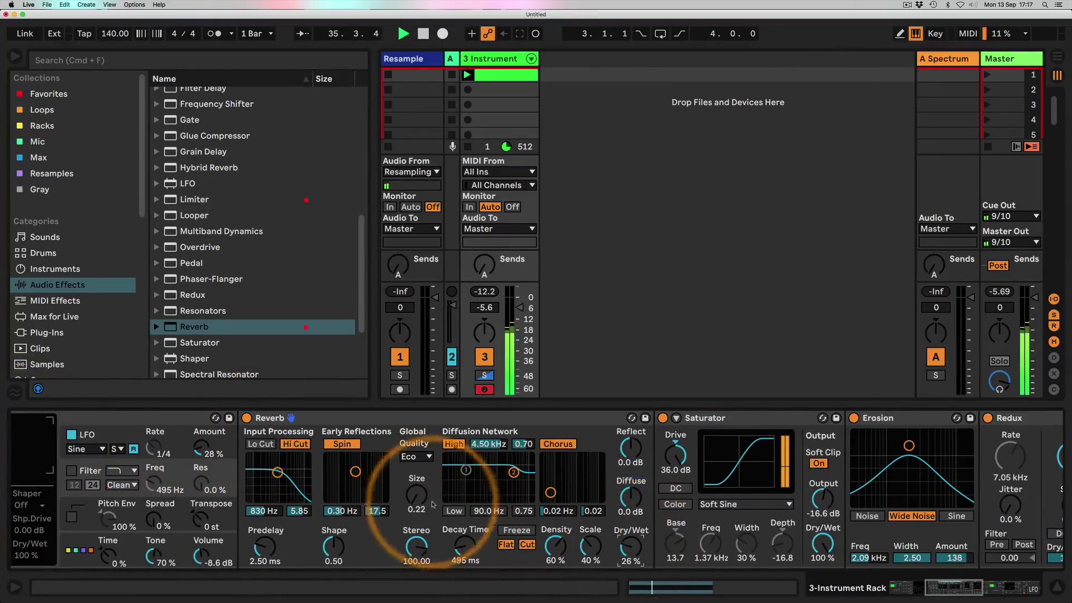
Step: Set the Reverb's size to 500, decay time to 1.34 s and dry/wet to 17 %
drag(417, 499, 417, 436)
drag(465, 546, 465, 522)
mouse_move(631, 556)
mouse_down()
mouse_move(631, 539)
mouse_move(631, 558)
mouse_up()
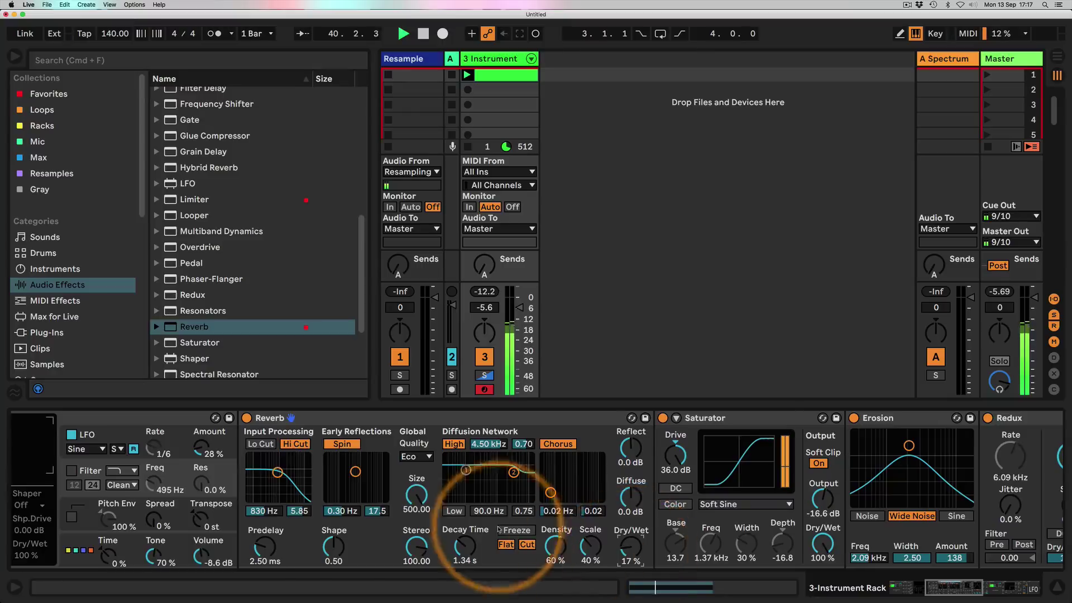
Step: Move the Reverb between the Saturator and Erosion and set its size to 0.34, decay time to 329 ms and dry/wet to 19 %
scroll(506, 530, right, 3)
drag(272, 417, 687, 454)
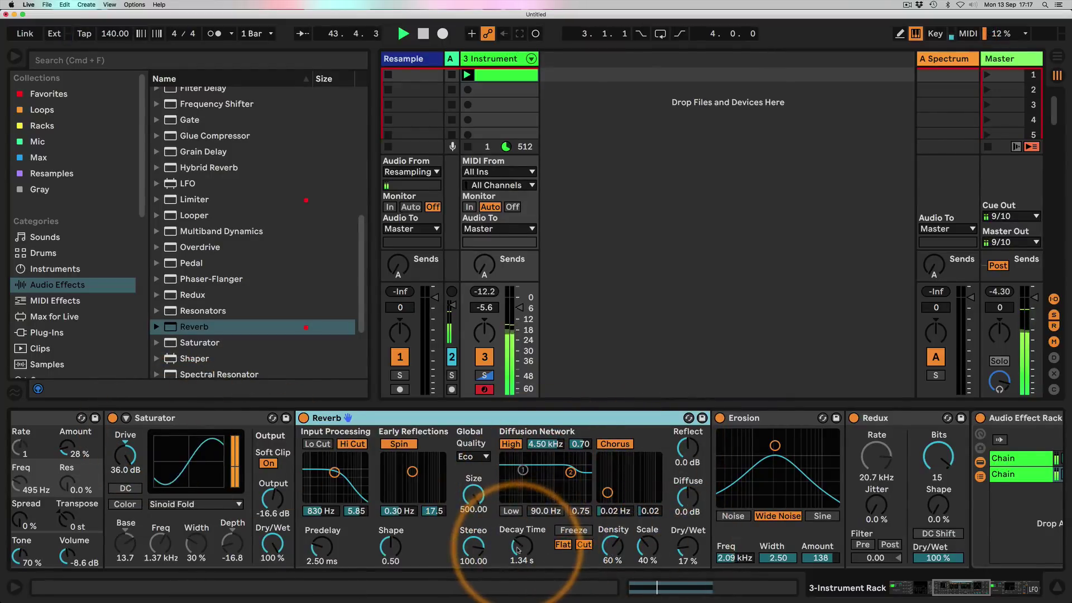
drag(518, 550, 517, 569)
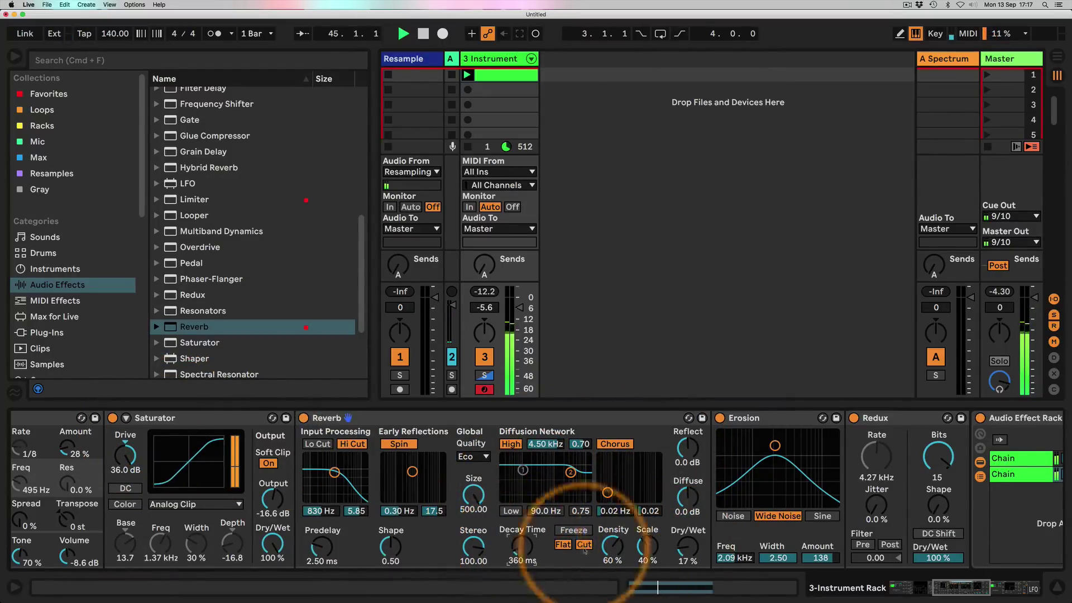
click(687, 552)
drag(679, 548, 678, 550)
drag(473, 492, 454, 526)
drag(522, 554, 522, 544)
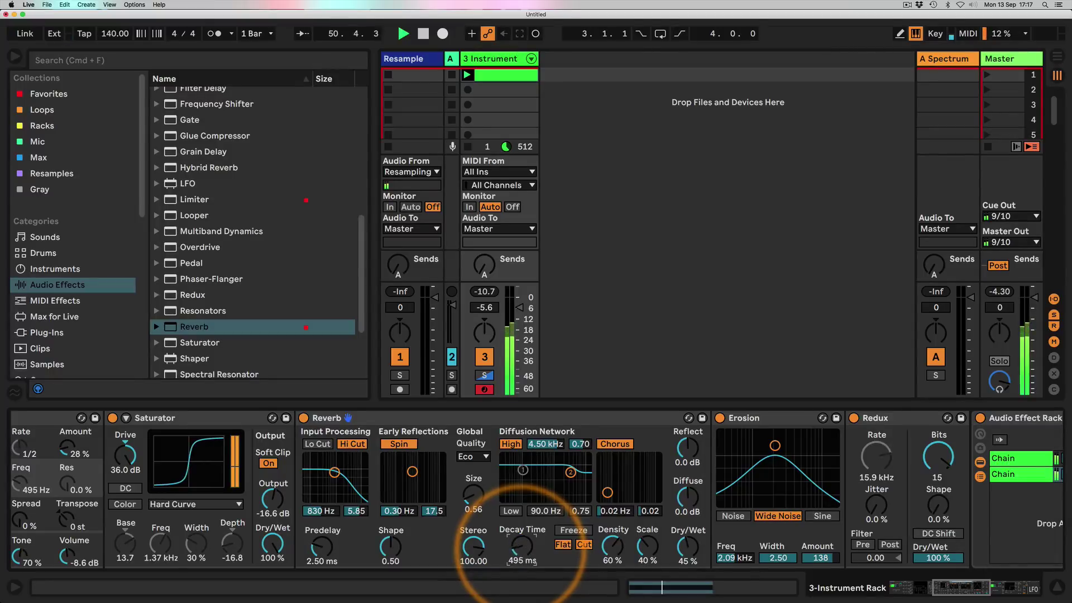
drag(474, 493, 474, 501)
drag(688, 546, 692, 550)
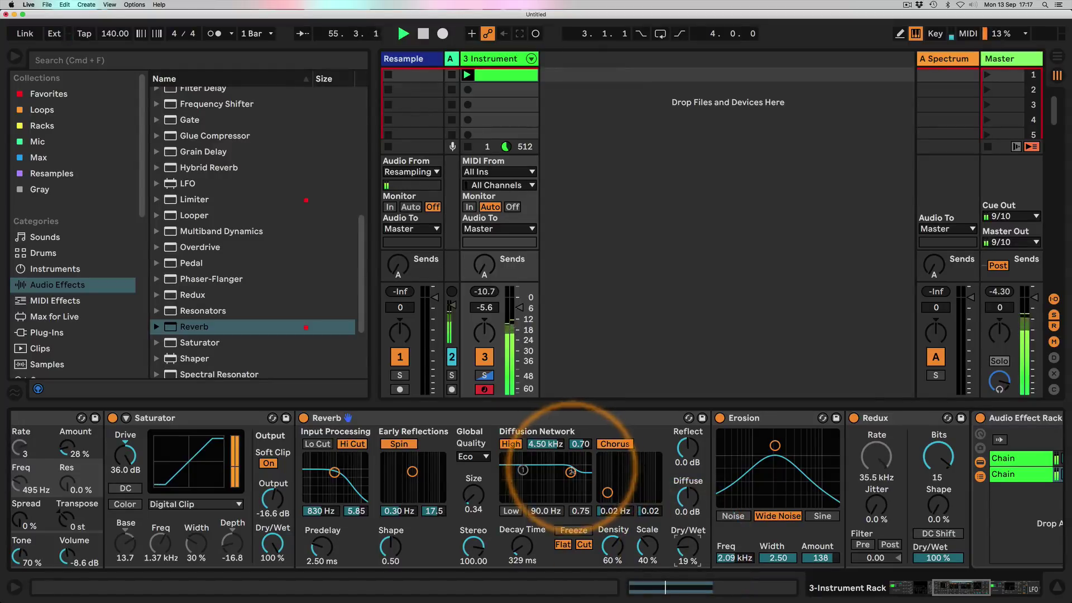
Step: Add a Drum Buss between the Limiter and the LFO device at the end of the Texture chain
scroll(562, 475, left, 3)
scroll(562, 475, right, 2)
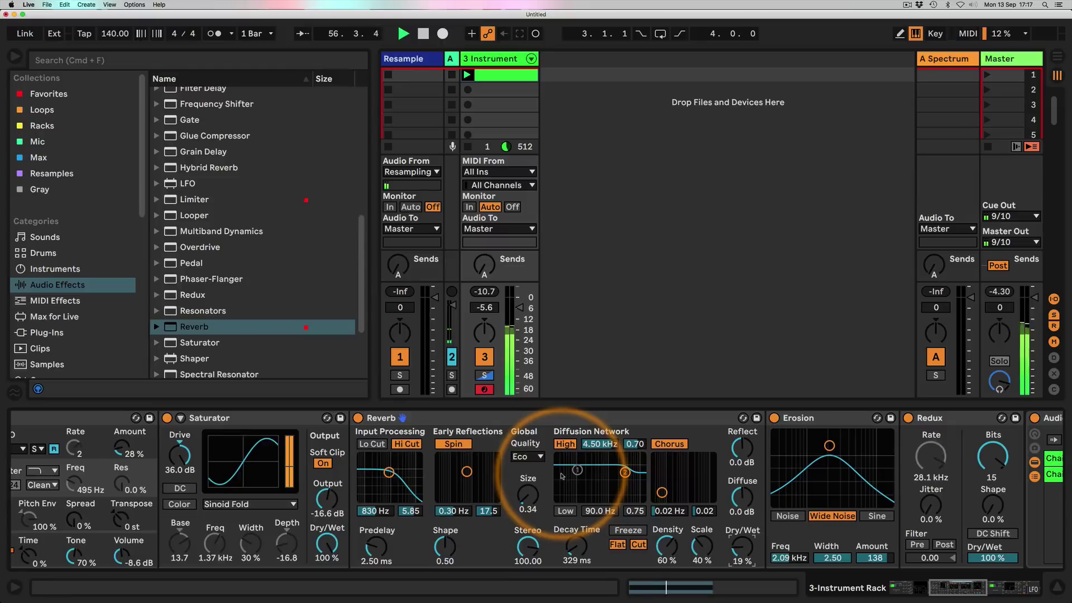
scroll(562, 476, right, 2)
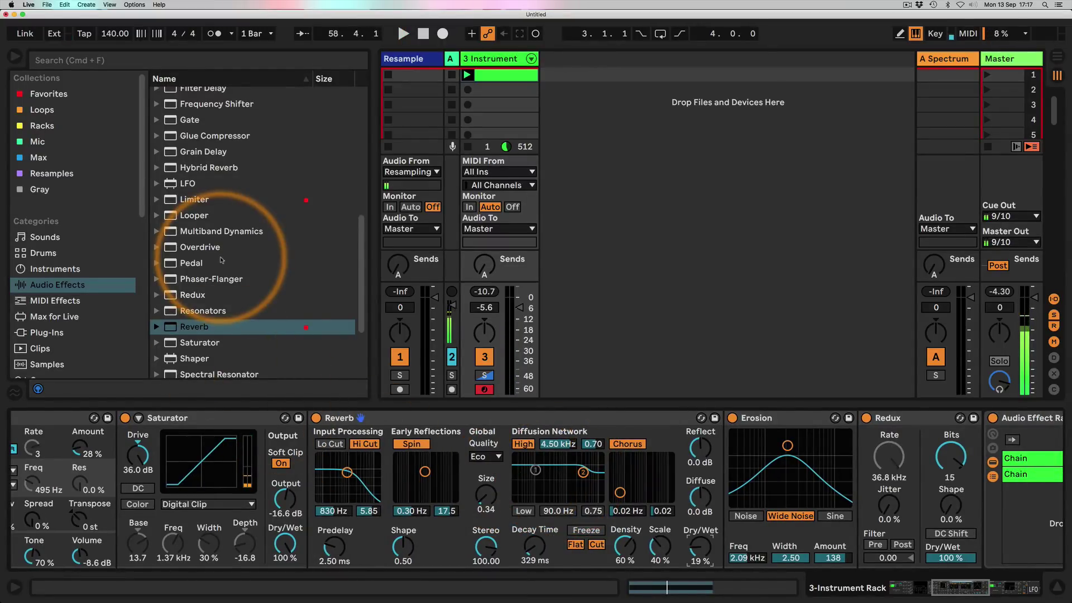
scroll(222, 260, up, 5)
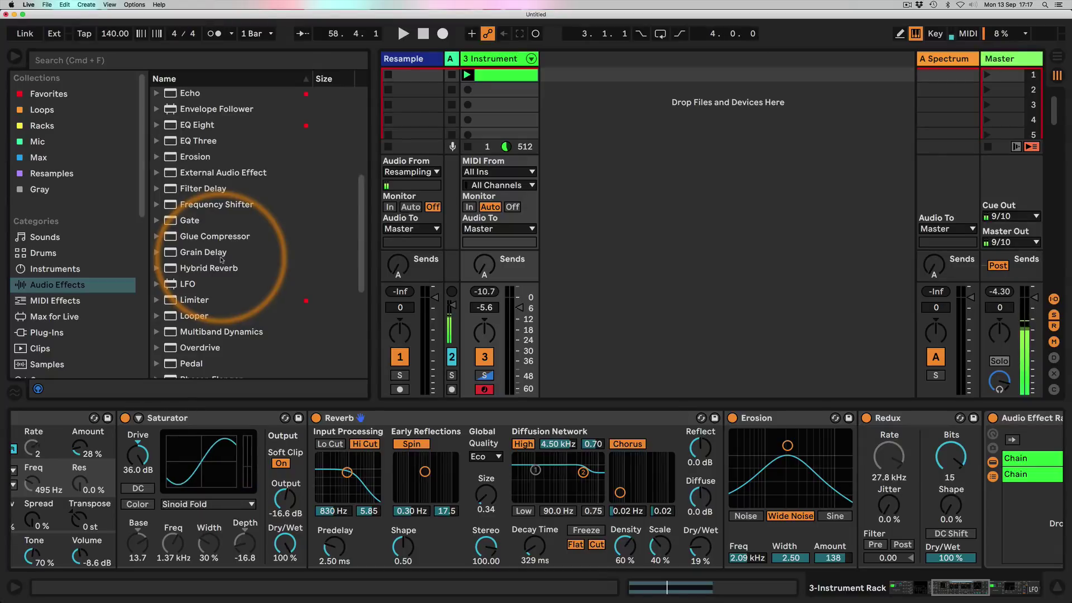
scroll(221, 260, down, 5)
scroll(435, 472, right, 12)
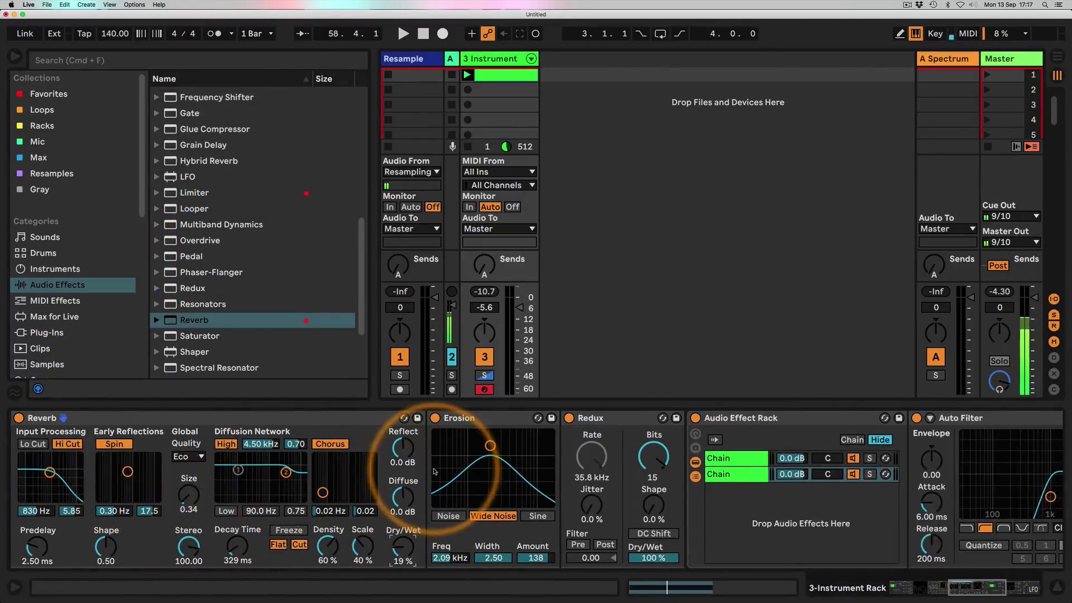
scroll(435, 472, right, 20)
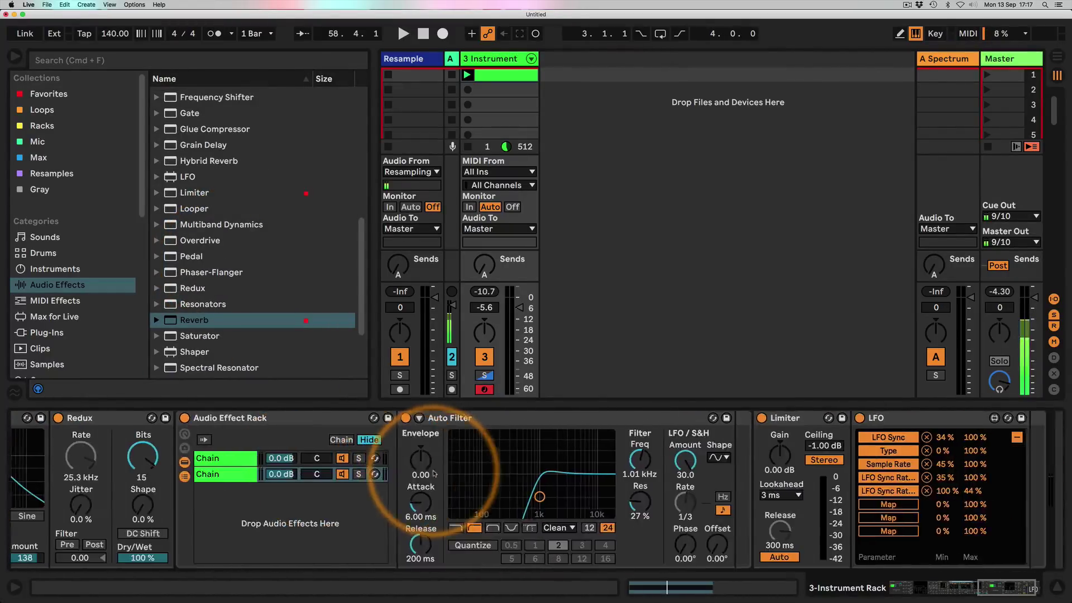
scroll(434, 473, right, 3)
scroll(235, 239, up, 12)
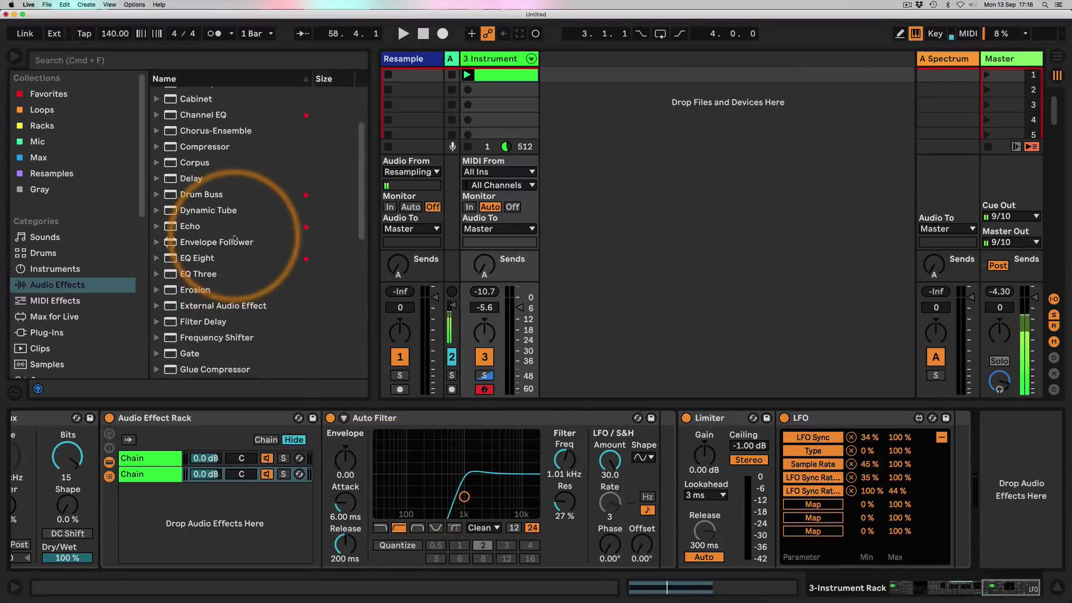
drag(196, 194, 818, 513)
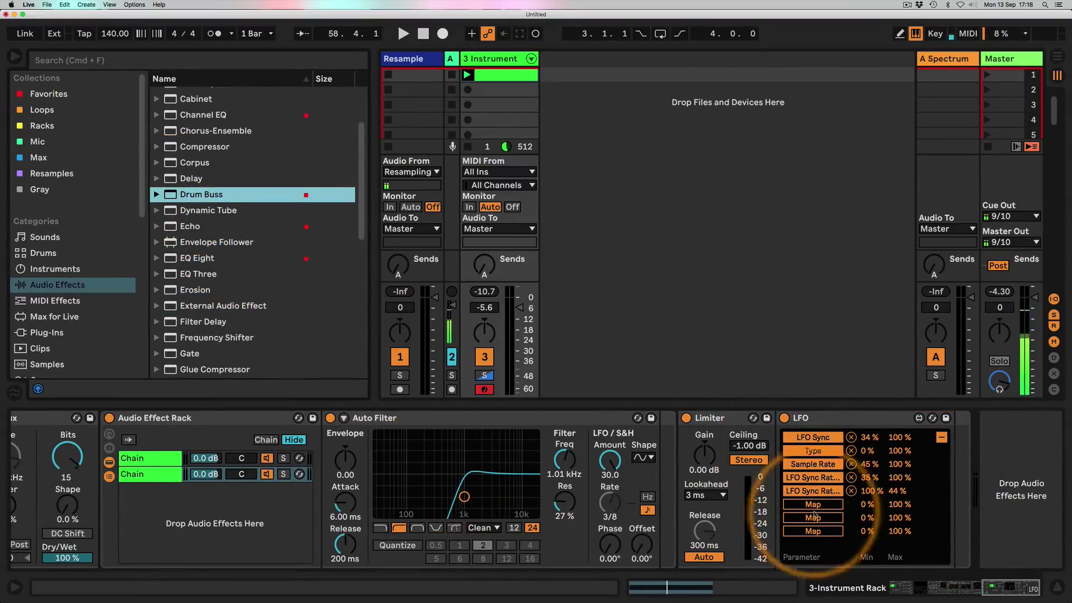
drag(179, 213, 776, 443)
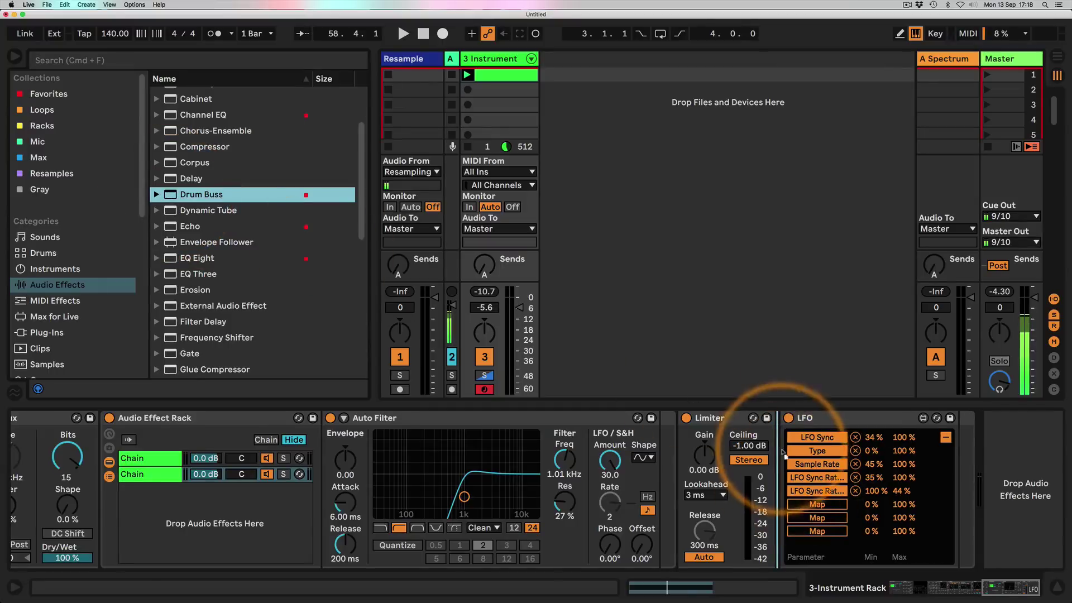
Step: Set the Drum Buss transients to 1.00 and drive to 5.6 % with its compressor on, restarting playback to audition it
drag(851, 543, 849, 525)
click(798, 557)
key(space)
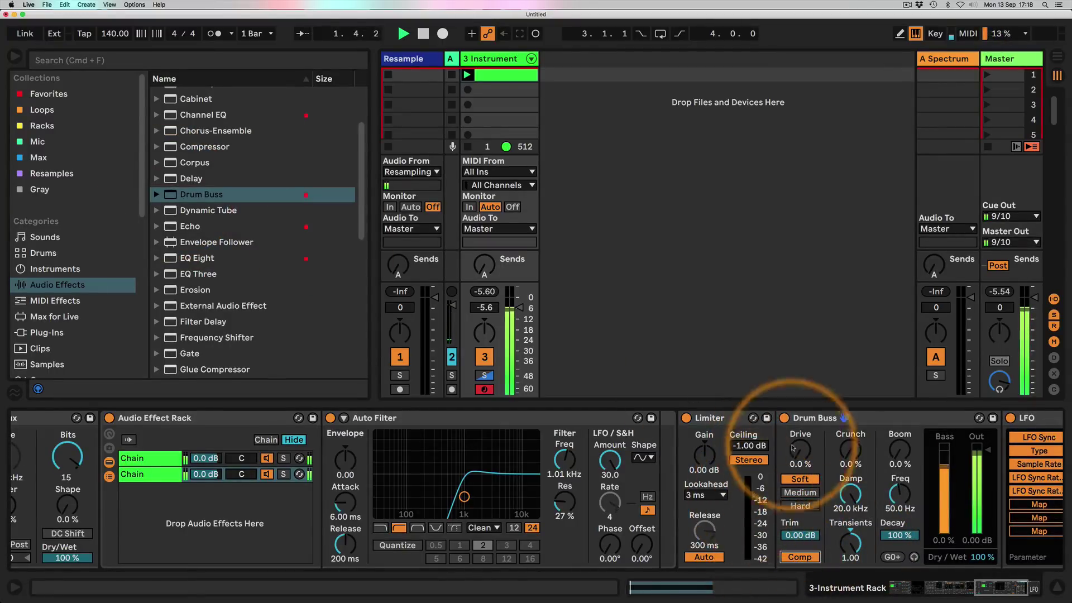
drag(801, 450, 798, 429)
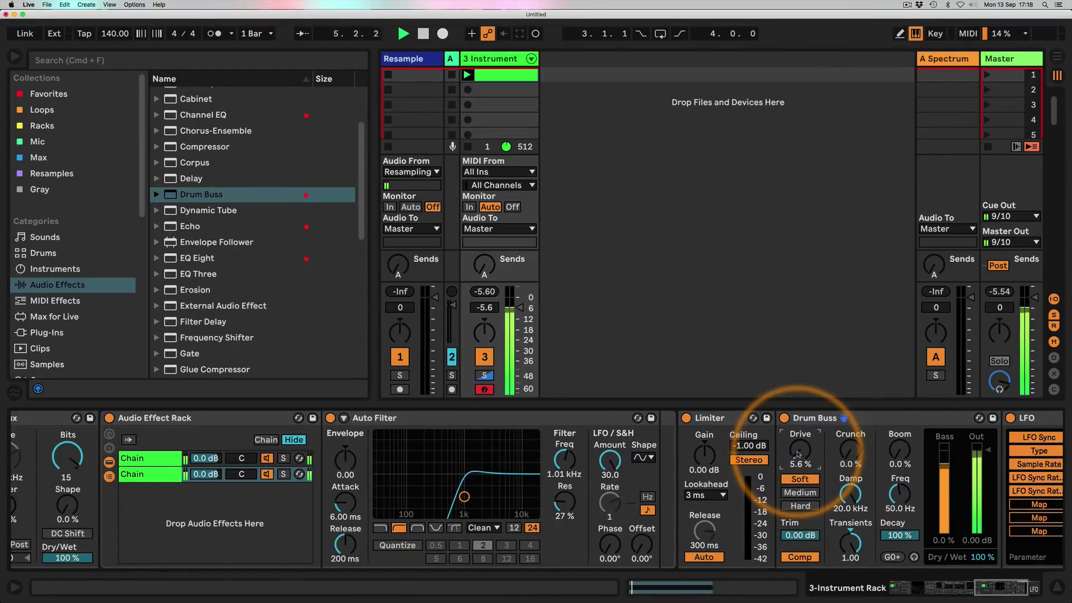
Step: Unsolo the Texture chain to hear it with the Sub, balancing the Texture chain at -10 dB and the track volume at 0 dB
scroll(559, 463, left, 5)
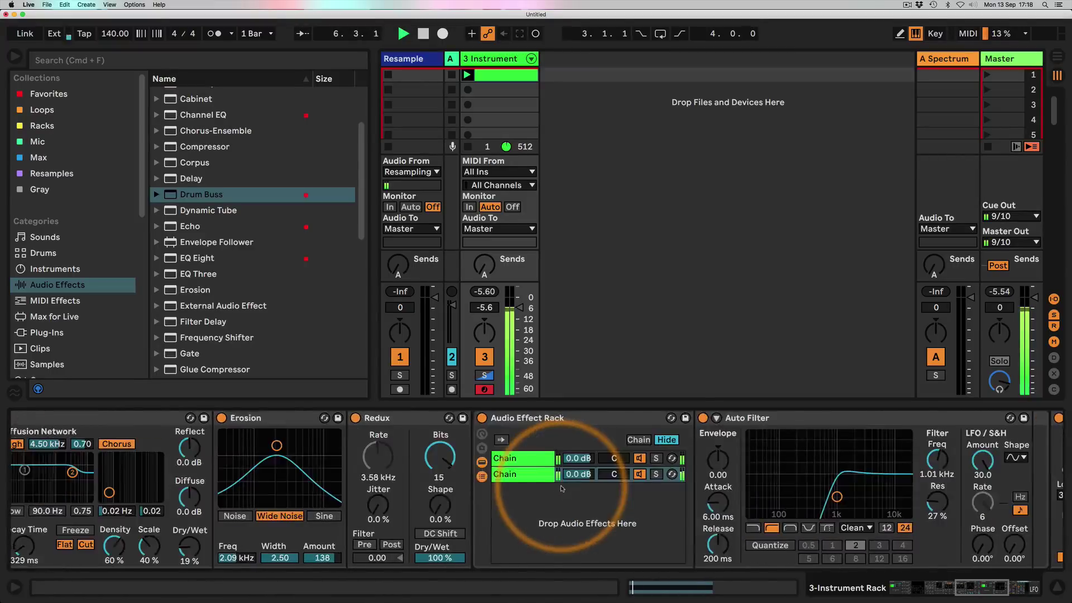
scroll(562, 489, left, 10)
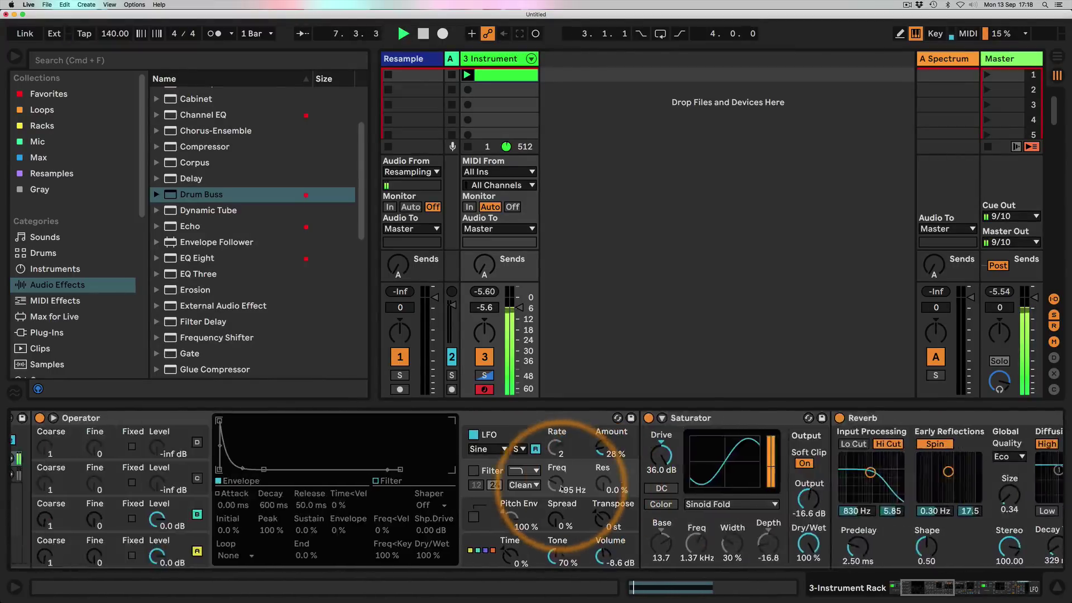
scroll(561, 488, left, 4)
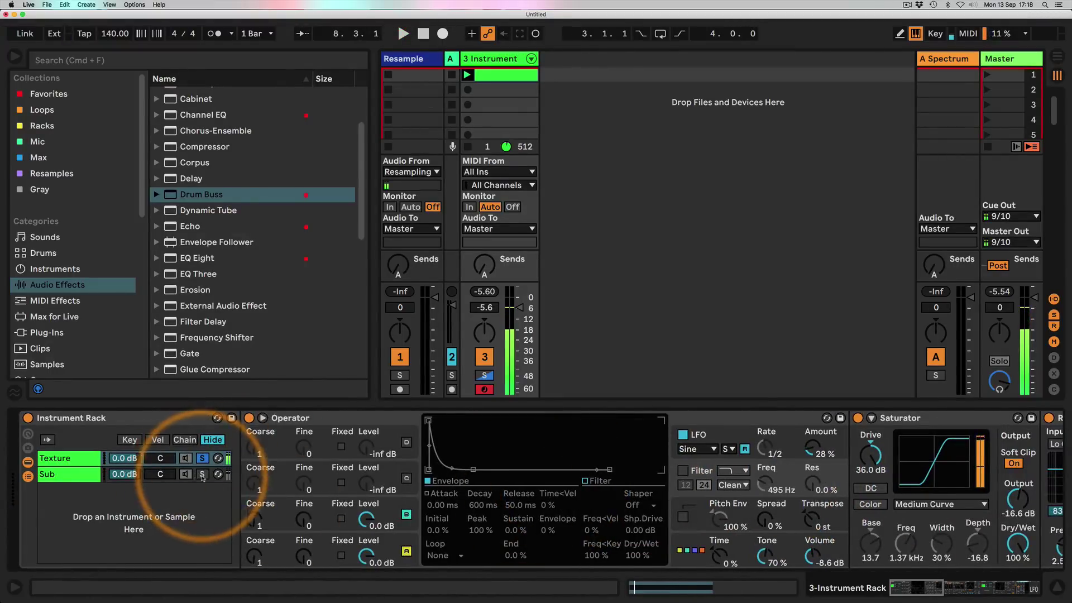
click(202, 475)
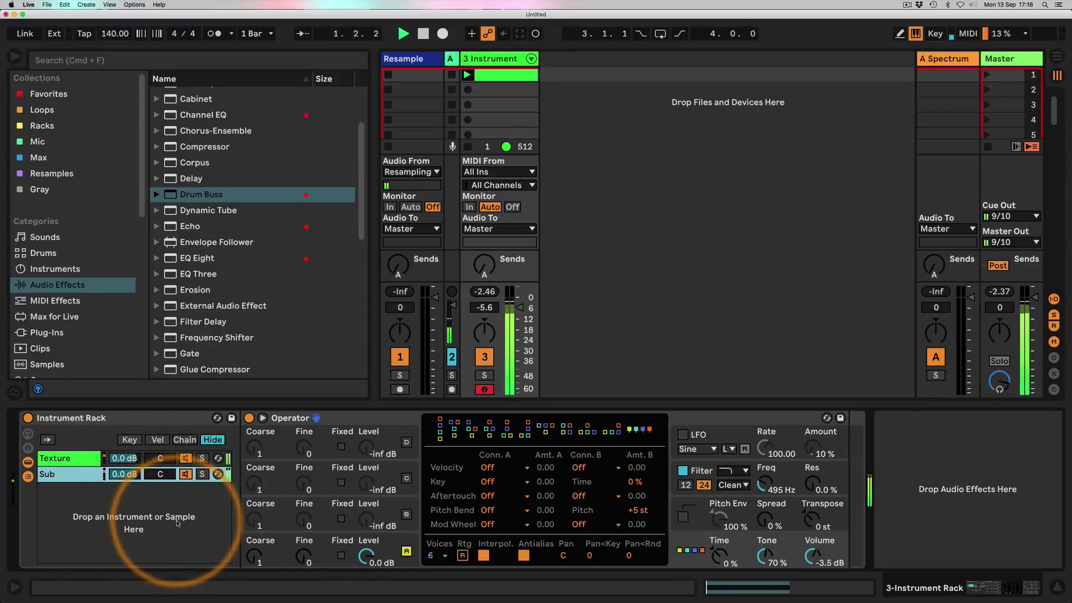
click(125, 459)
drag(126, 459, 125, 446)
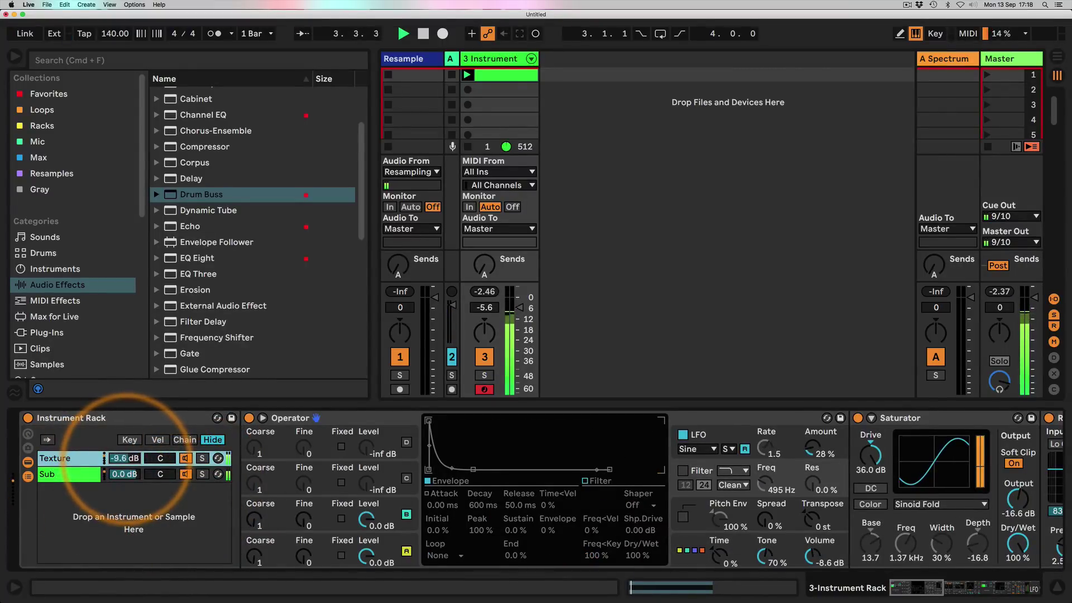
drag(519, 307, 521, 305)
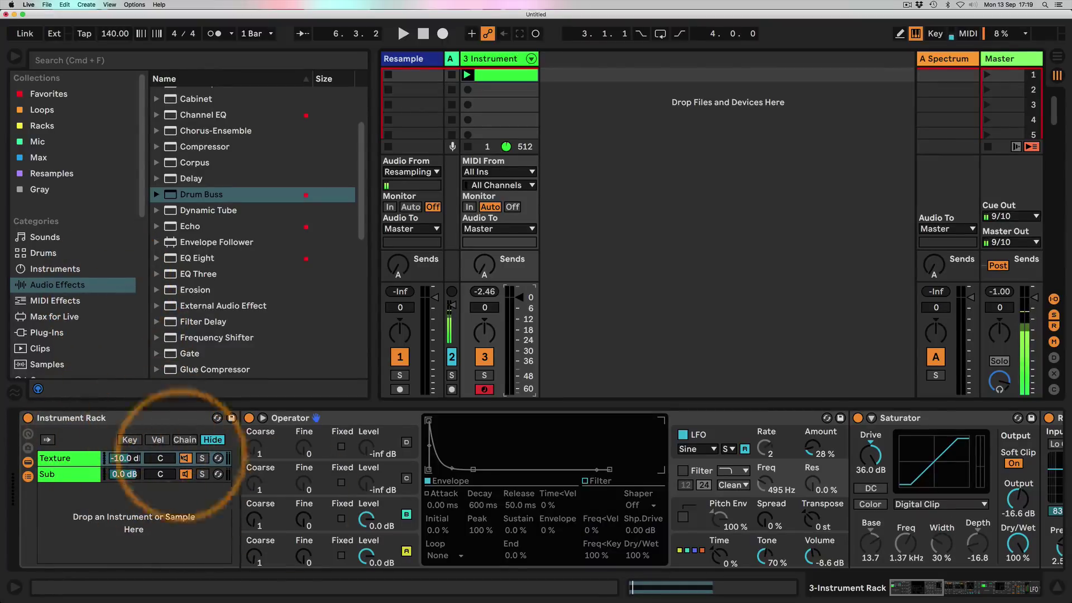
scroll(296, 493, right, 10)
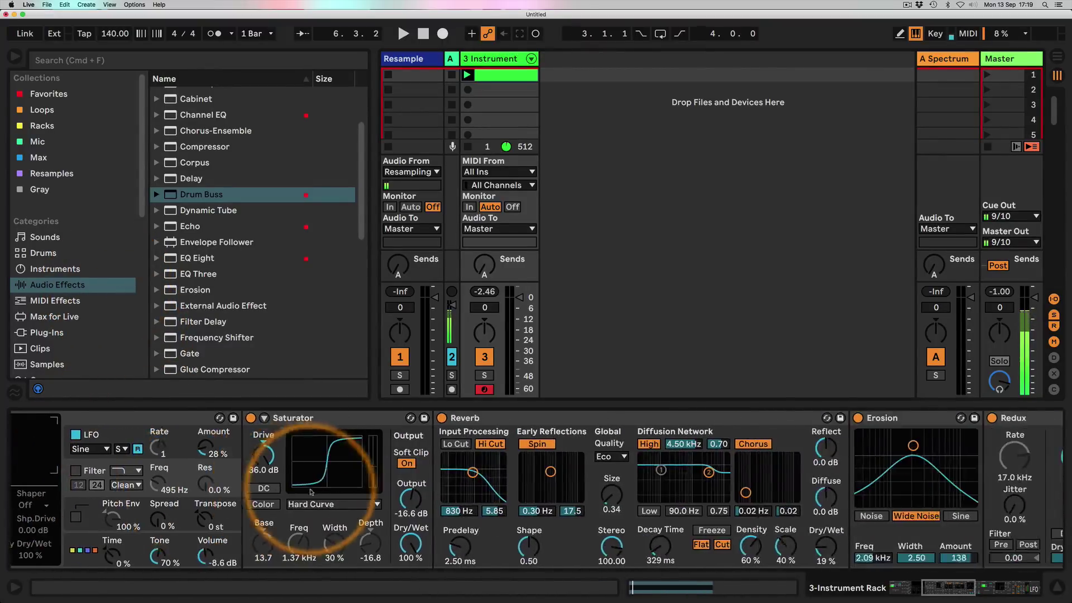
scroll(310, 491, right, 15)
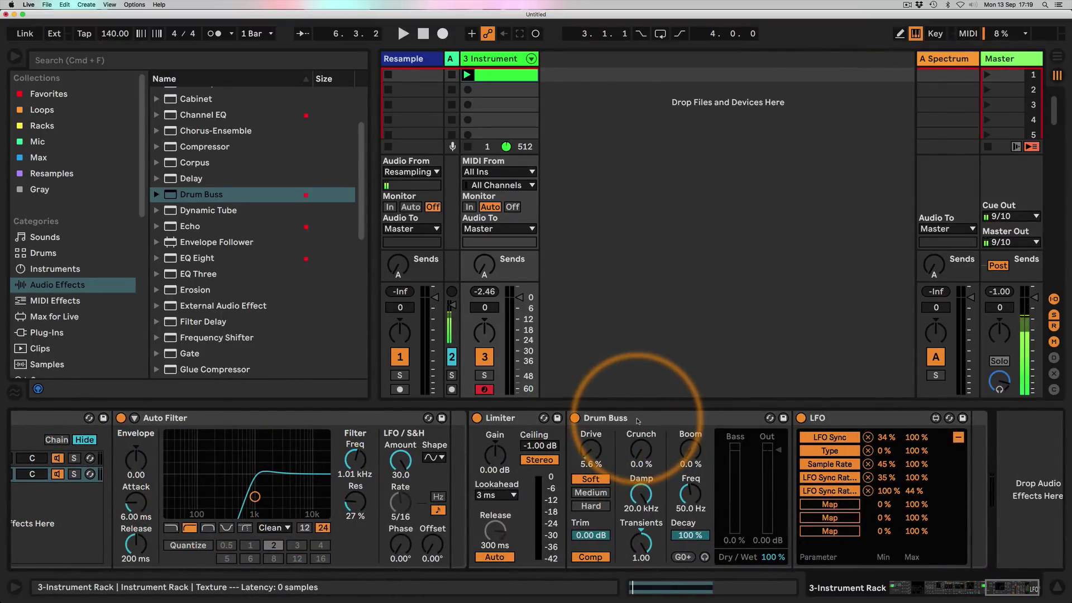
Step: Add the favourite Glitch plug-in after the Instrument Rack and move its window over the session view
scroll(641, 428, right, 1)
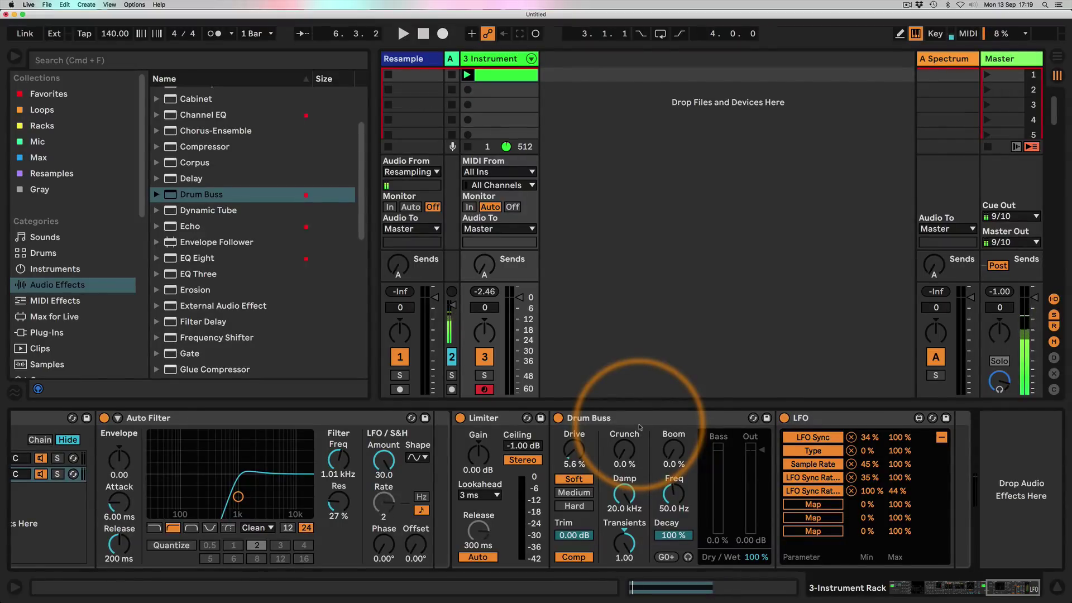
click(44, 96)
scroll(163, 227, down, 5)
drag(190, 181, 1022, 467)
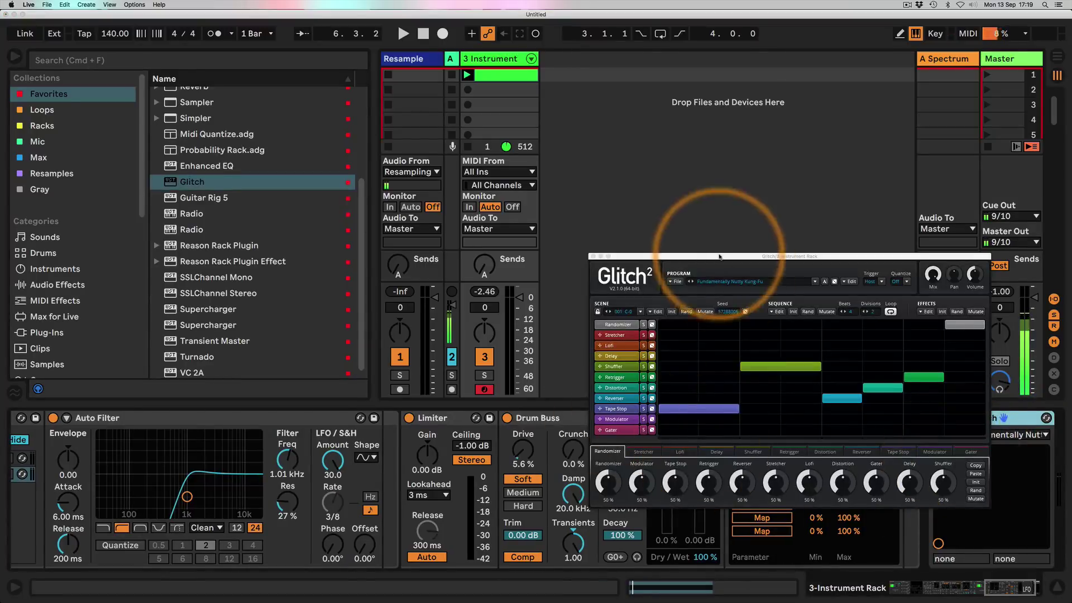
drag(716, 258, 469, 110)
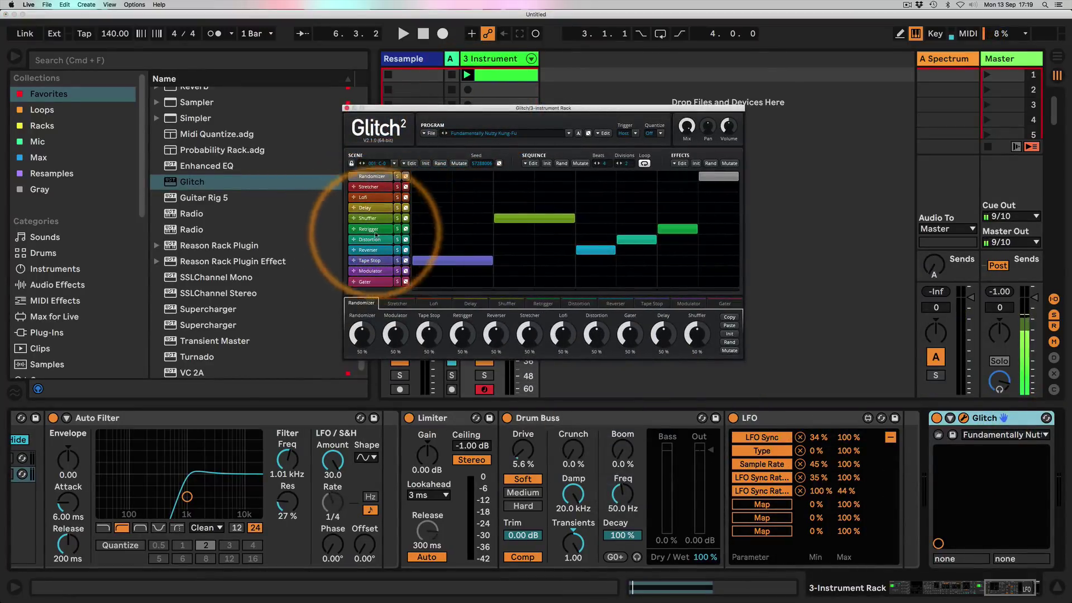
Step: Clear the Glitch sequence and fill its whole length with a single Retrigger block
click(370, 230)
click(531, 163)
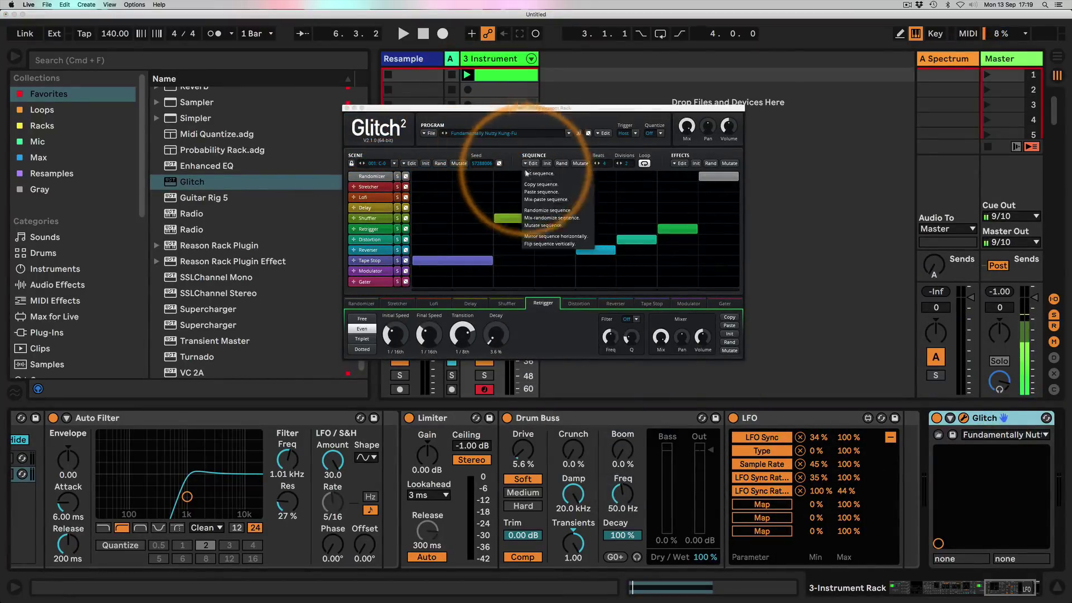
click(532, 176)
click(416, 229)
drag(414, 231, 748, 234)
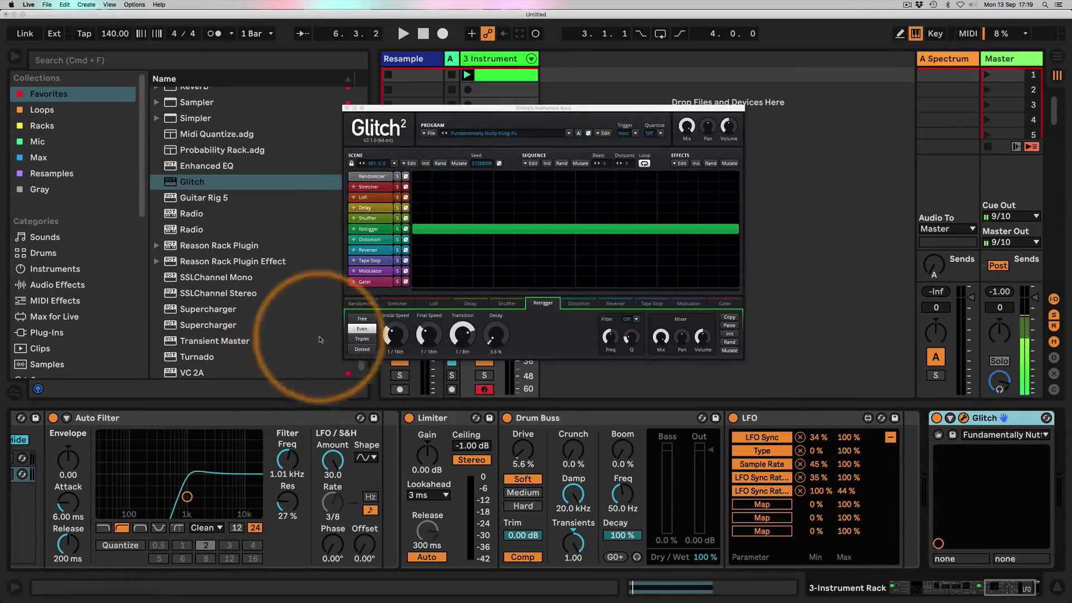
Step: Set the Retrigger to Dotted with 1-beat initial and final speeds, 4-beat transition and 2.0 % decay, auditioning it in playback
click(363, 352)
drag(393, 335, 459, 334)
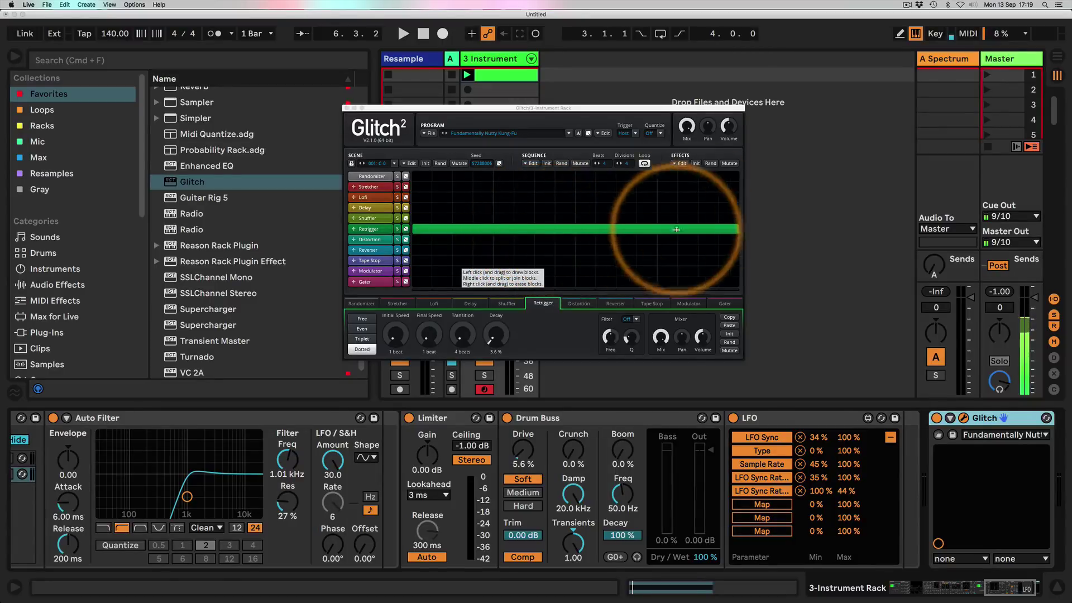
drag(490, 109, 717, 118)
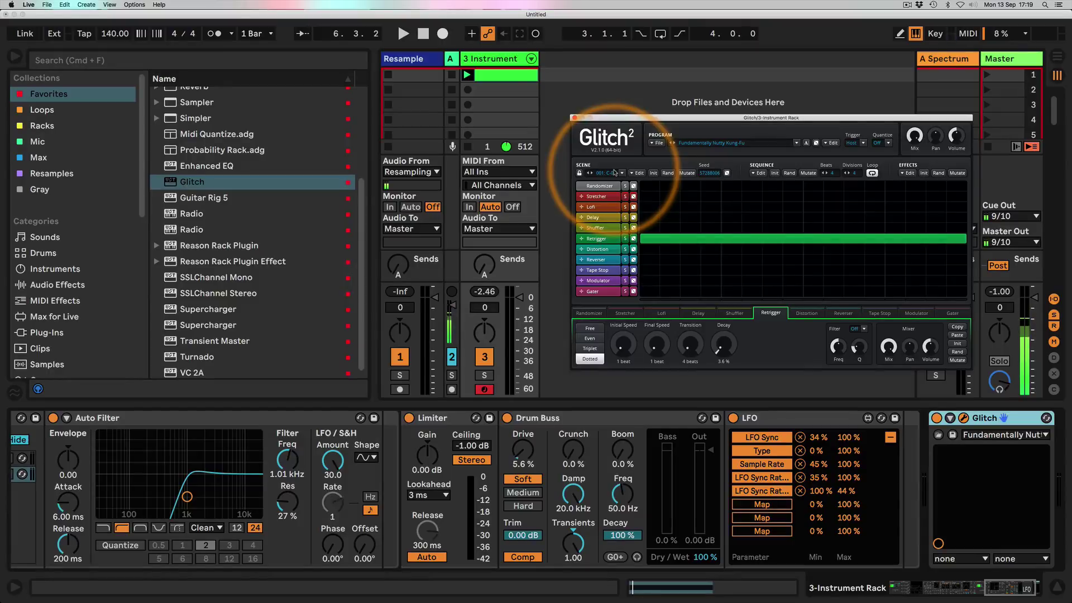
key(space)
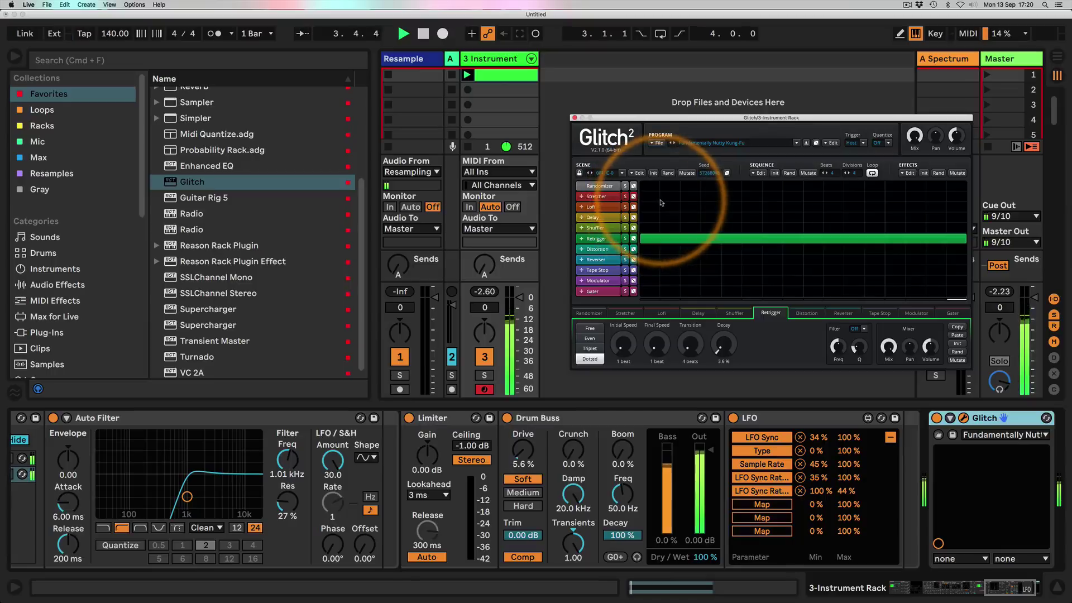
drag(717, 346, 718, 352)
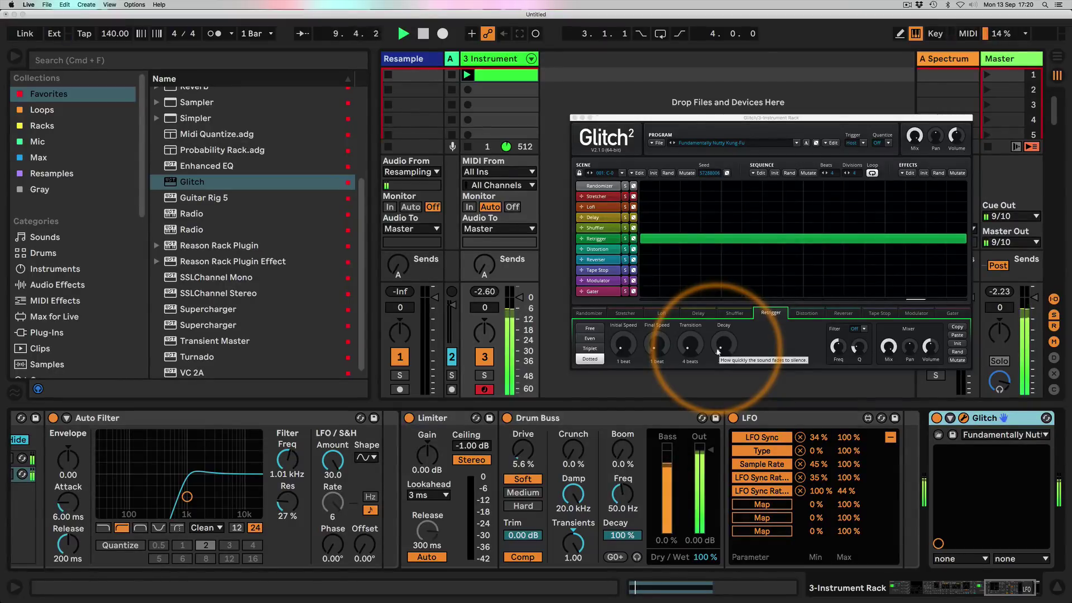
Step: Lower the Texture chain's volume to -13 dB and look over its device chain during playback
scroll(558, 474, left, 10)
scroll(579, 503, left, 15)
scroll(579, 502, left, 5)
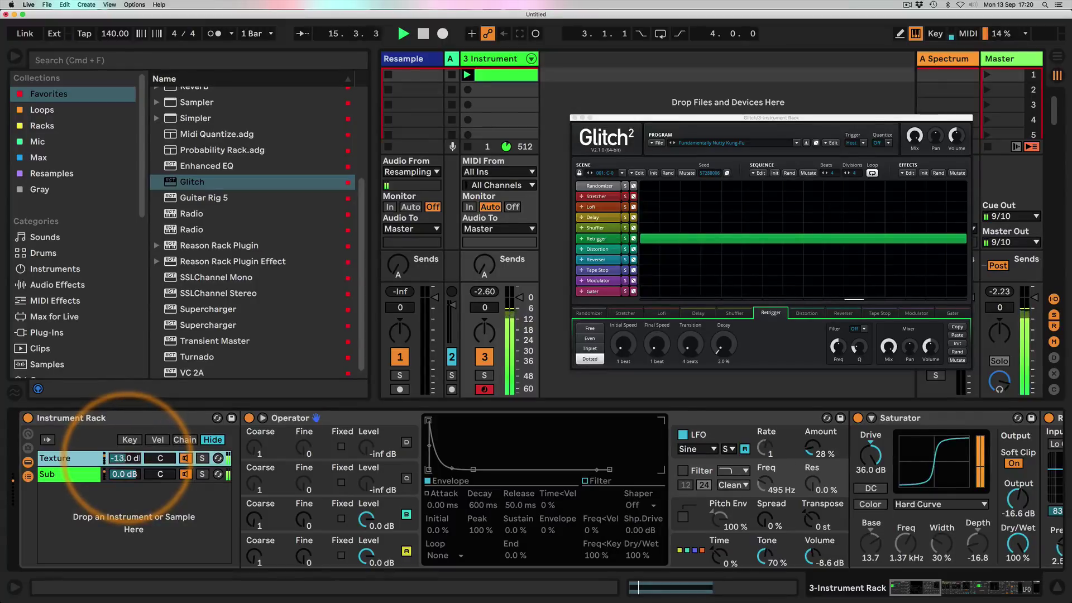
scroll(336, 463, right, 10)
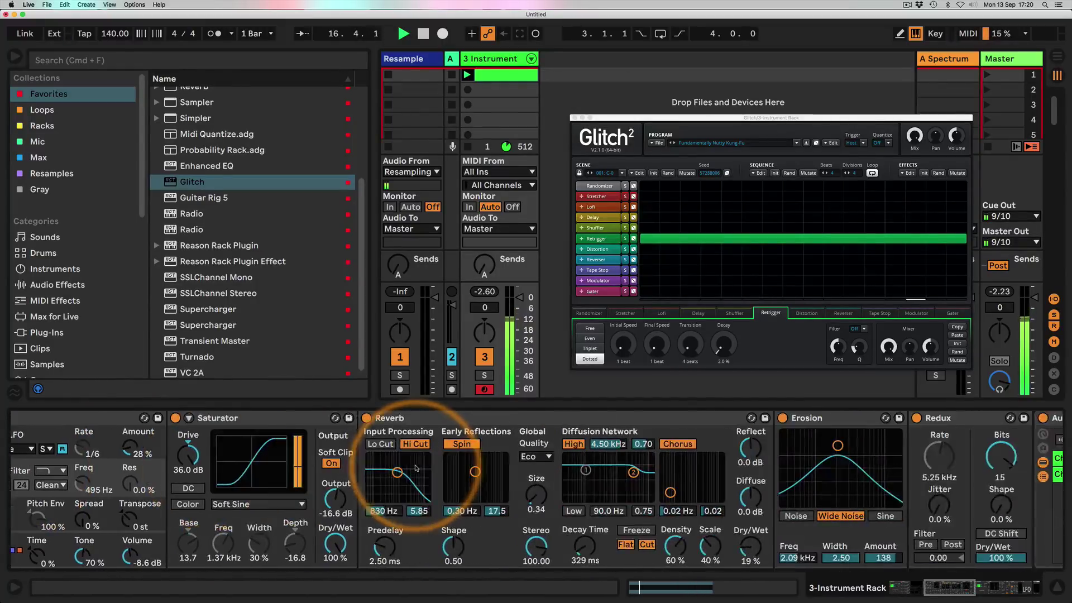
scroll(415, 467, right, 10)
scroll(415, 469, right, 5)
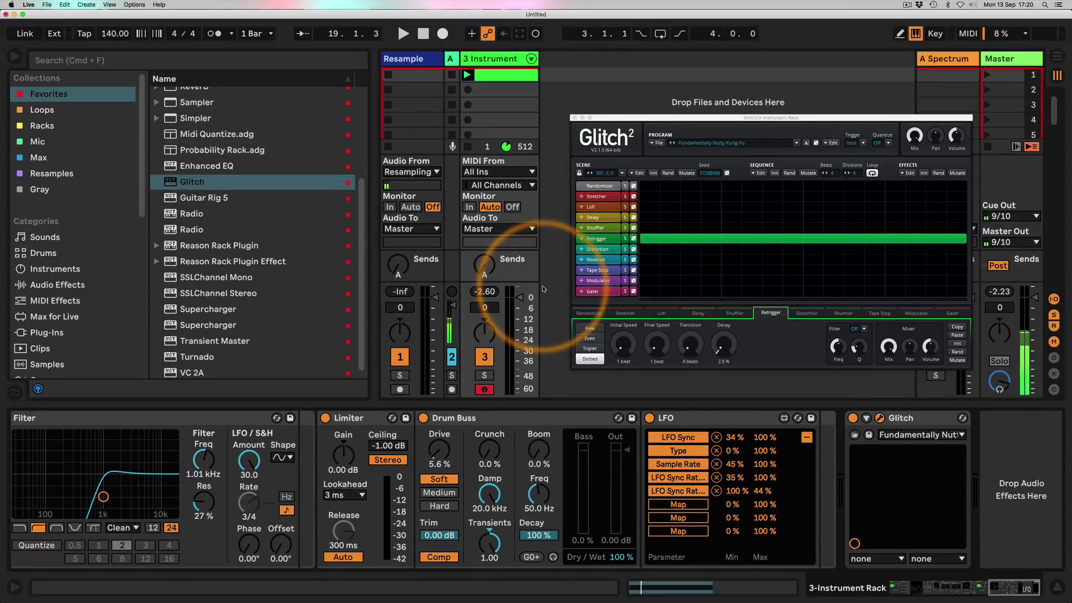
Step: Set the project tempo to 160 BPM and restart playback to hear the bass at that speed
click(111, 36)
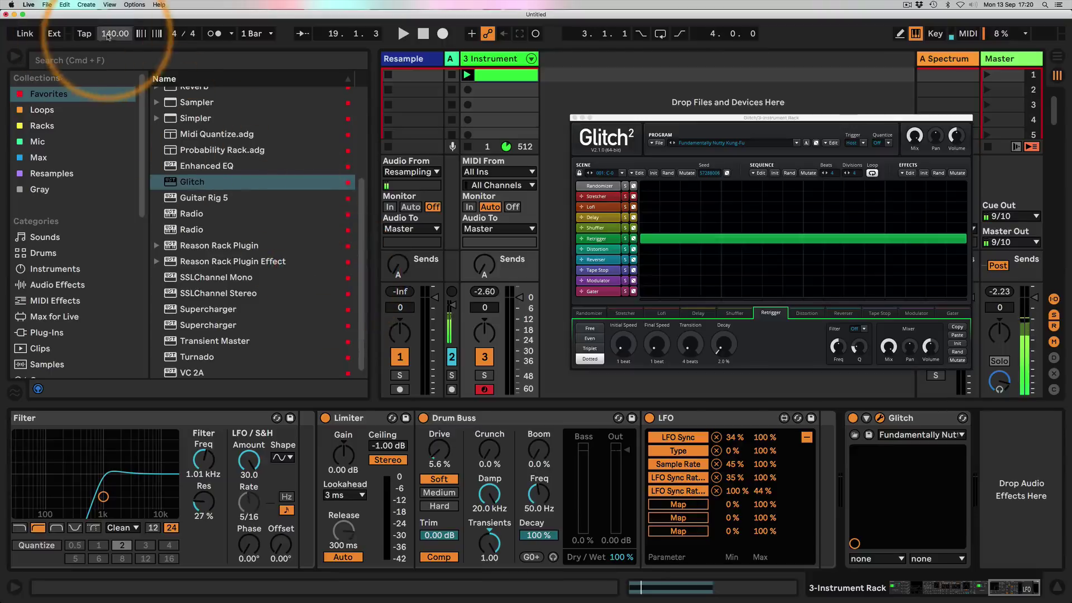
text(160)
key(Return)
key(space)
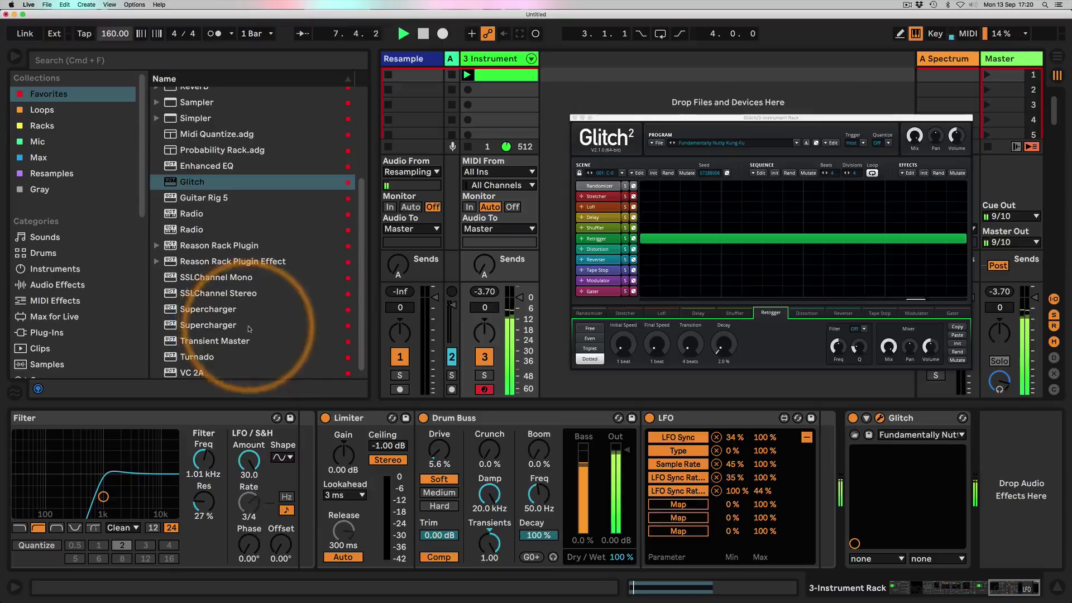
Step: Insert a Phaser-Flanger from the audio effects between the Operator and the Saturator in the Texture chain
scroll(229, 307, up, 5)
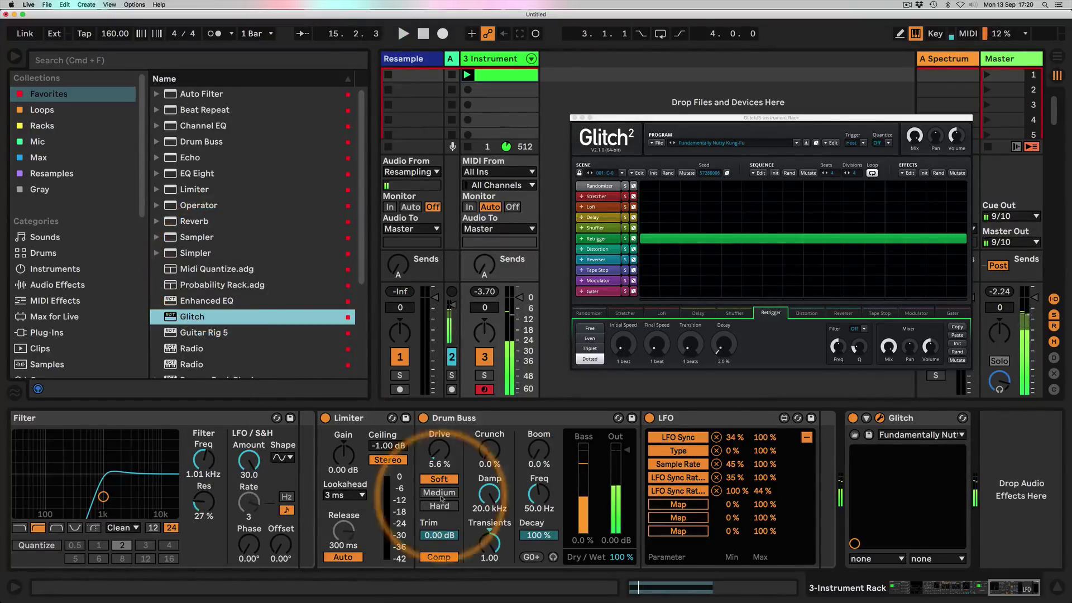
scroll(486, 463, left, 5)
scroll(521, 474, left, 10)
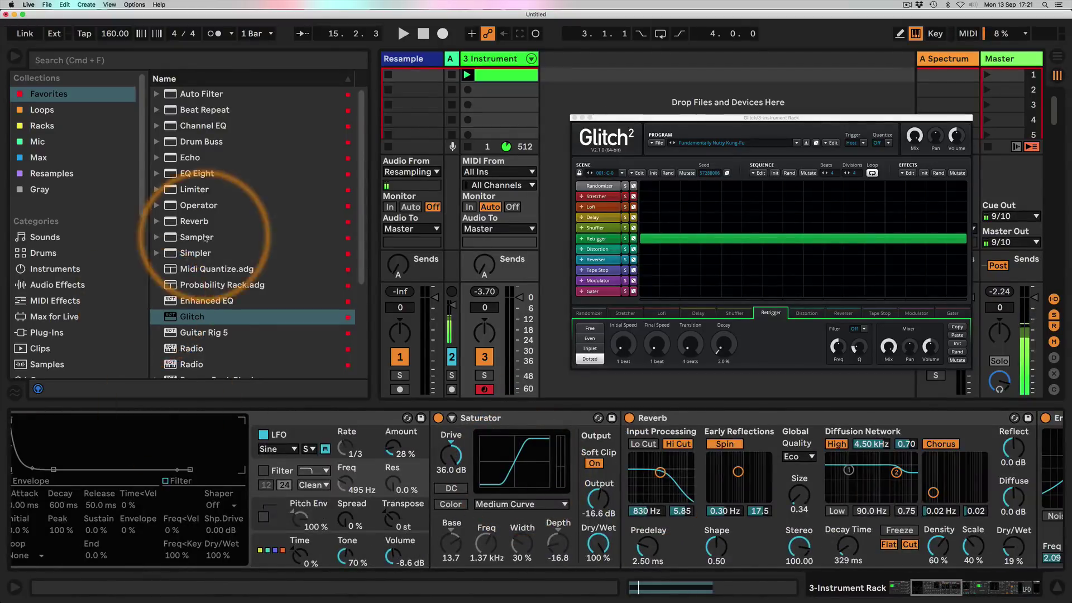
scroll(236, 183, down, 8)
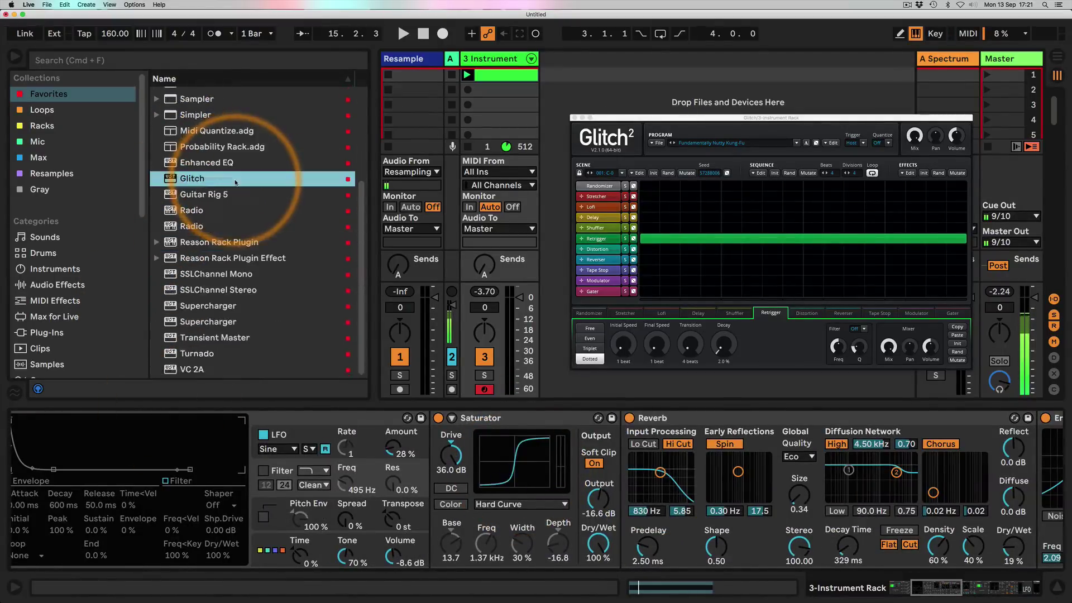
click(41, 286)
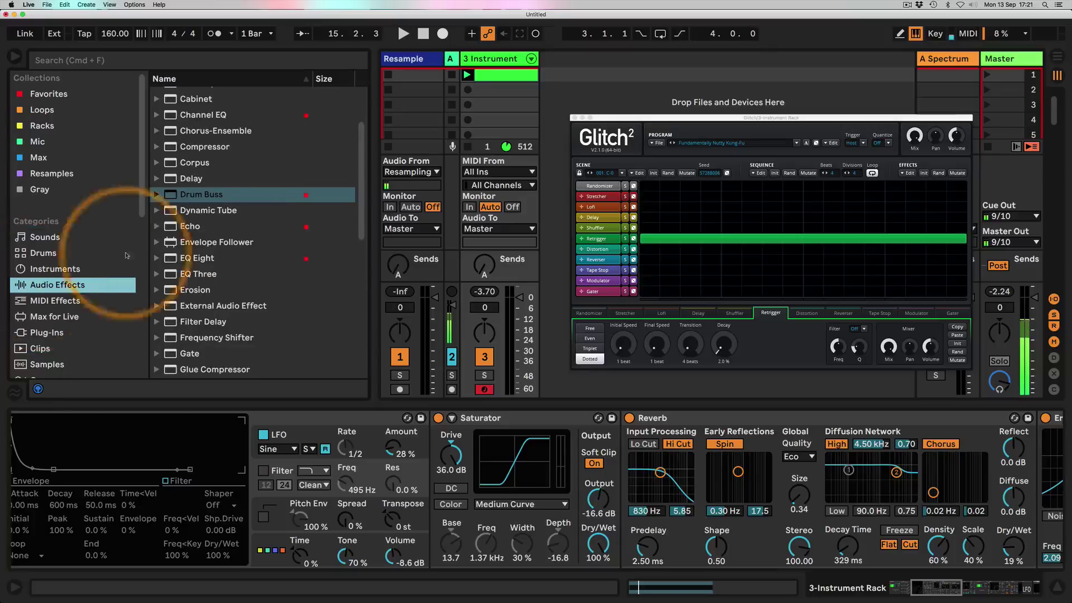
scroll(237, 174, up, 5)
scroll(224, 168, down, 7)
scroll(197, 162, down, 12)
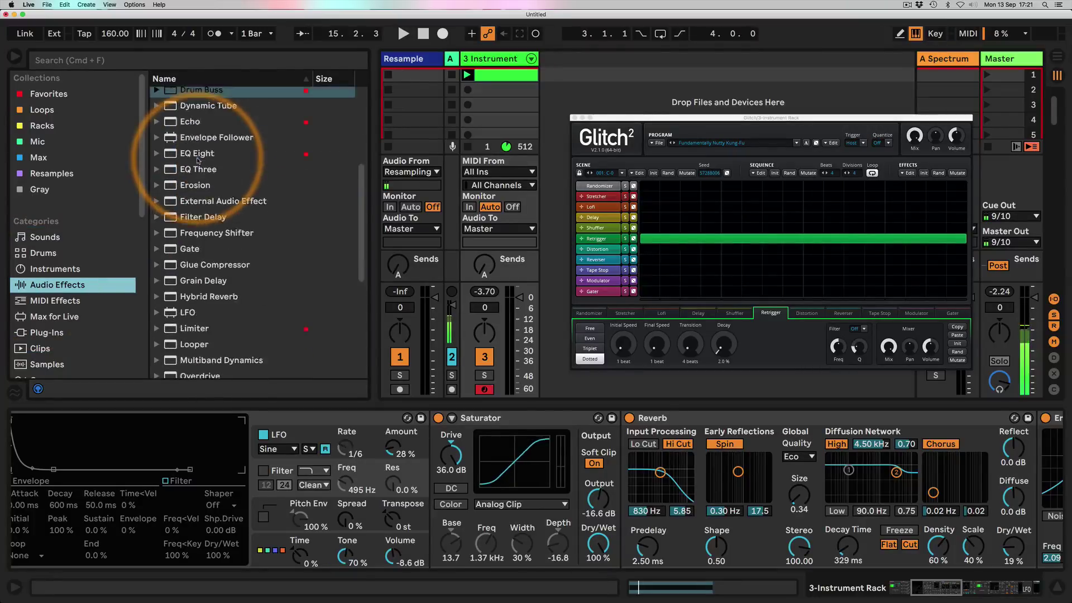
drag(211, 272, 431, 439)
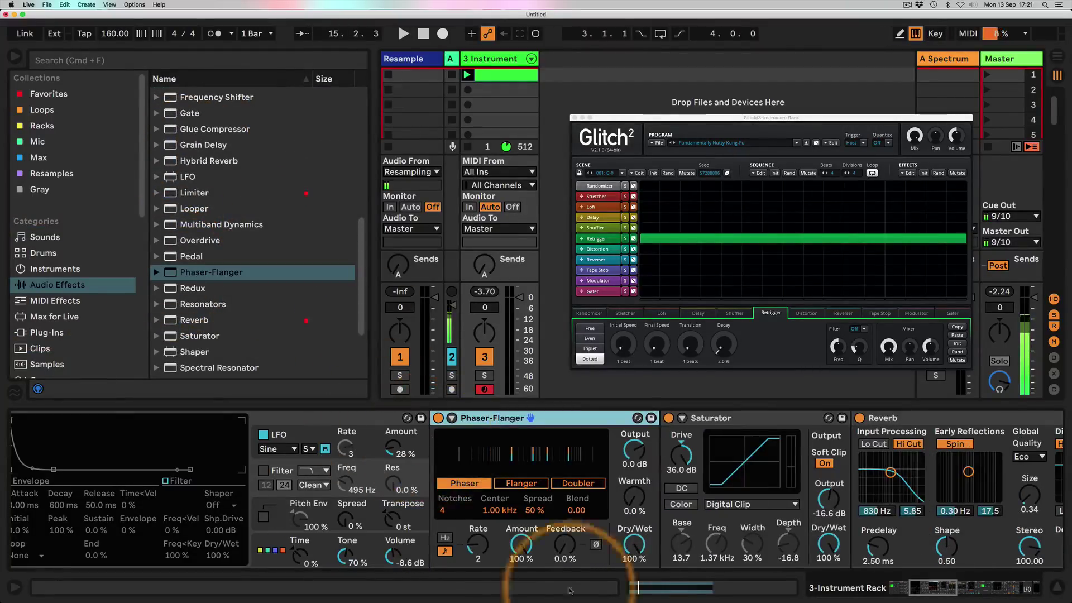
Step: Play the clip and switch the Phaser-Flanger to Flanger mode with 99 % feedback and a time of 3.37 ms
key(space)
drag(568, 546, 506, 506)
click(514, 484)
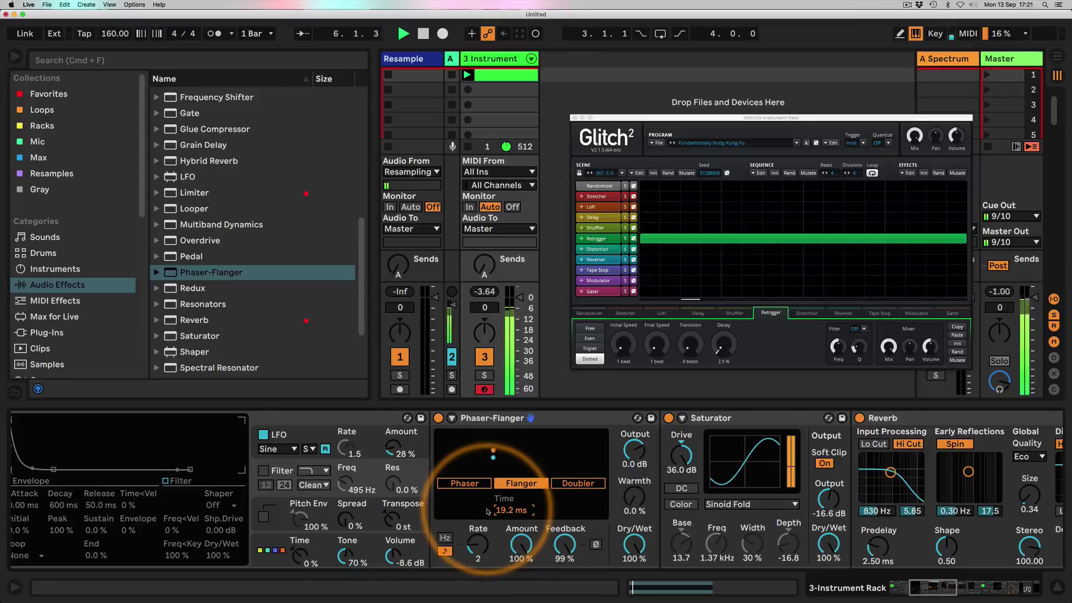
drag(513, 511, 515, 512)
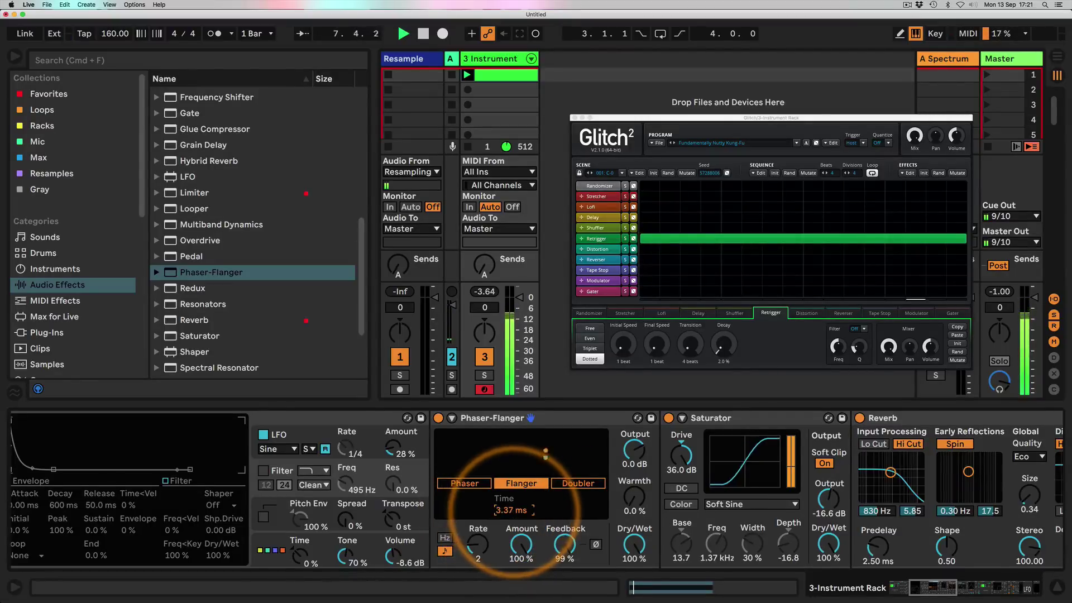
Step: Try duplicating the Phaser-Flanger, remove the copy and unfold the remaining device's extended LFO settings
click(510, 419)
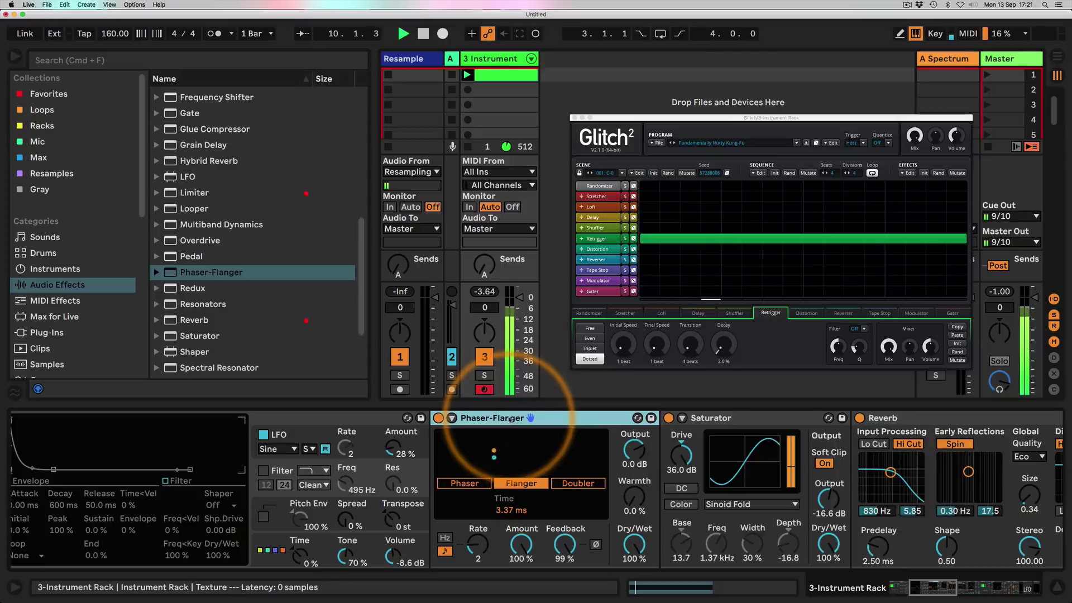
key(super+d)
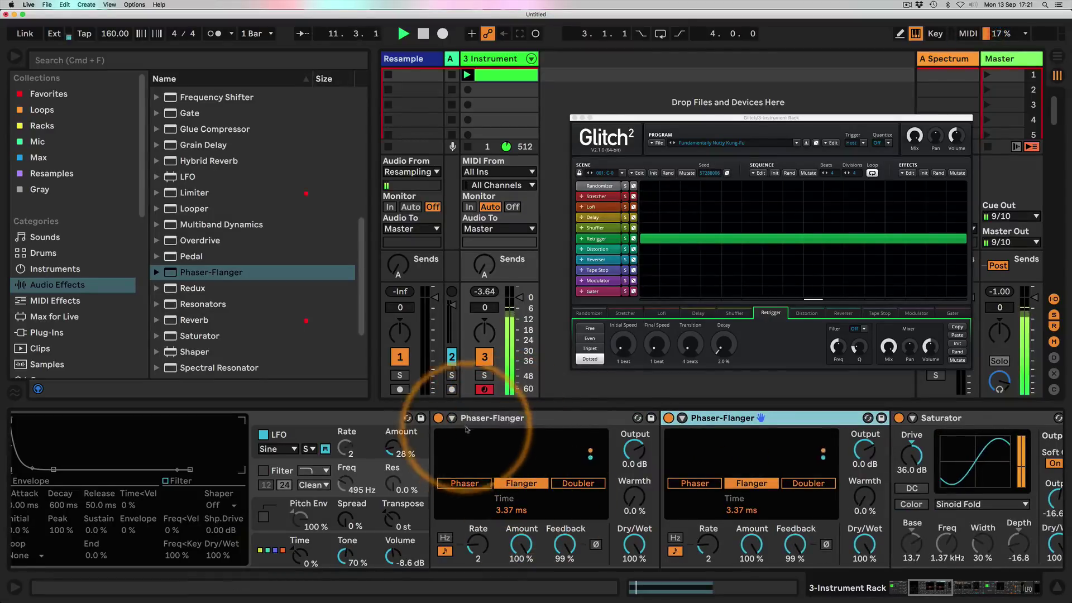
click(452, 418)
key(Delete)
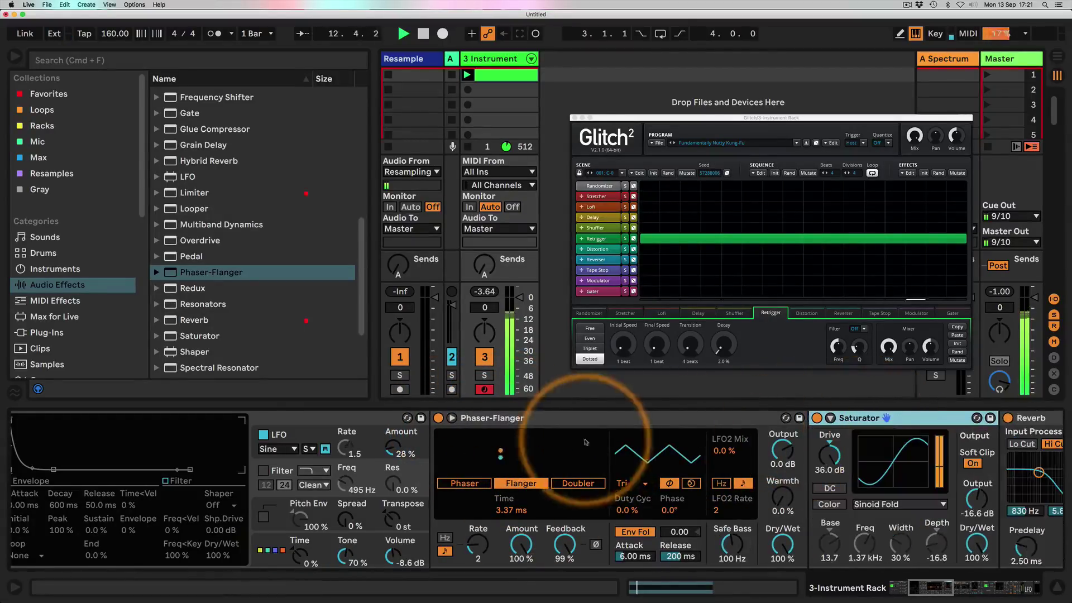
Step: Set the Phaser-Flanger's LFO waveform to S&H and its synced rate to 1/2, auditioning it in playback
click(626, 484)
click(626, 537)
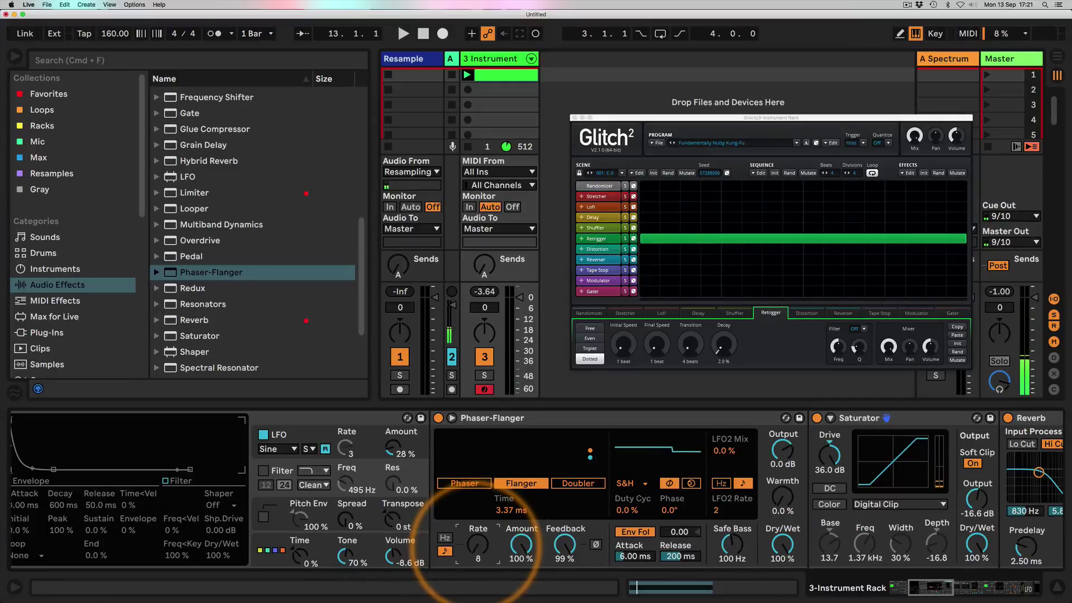
drag(477, 544, 476, 548)
key(space)
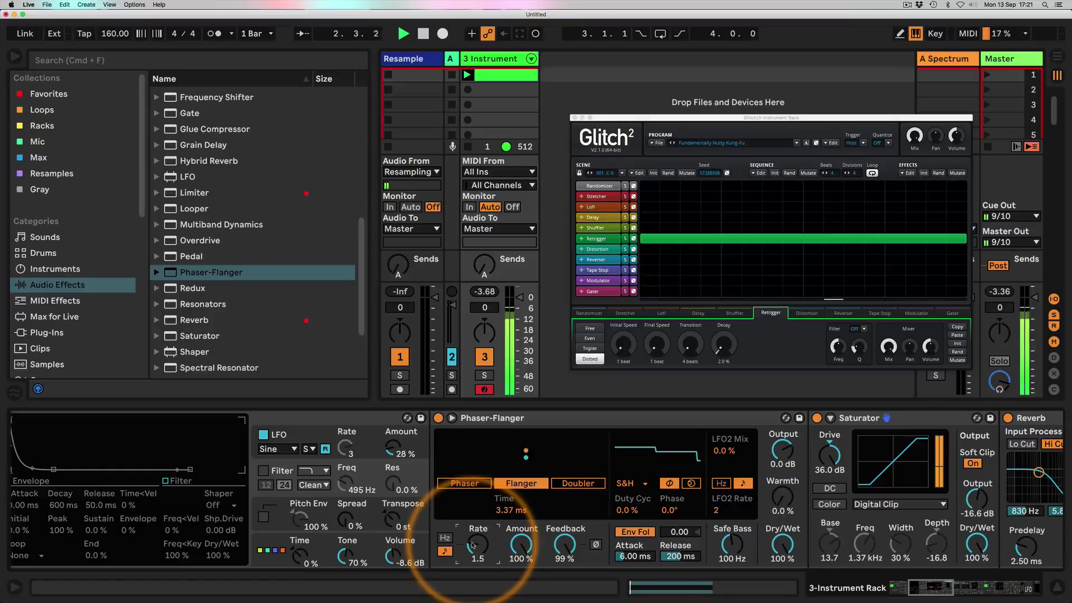
drag(473, 545, 478, 551)
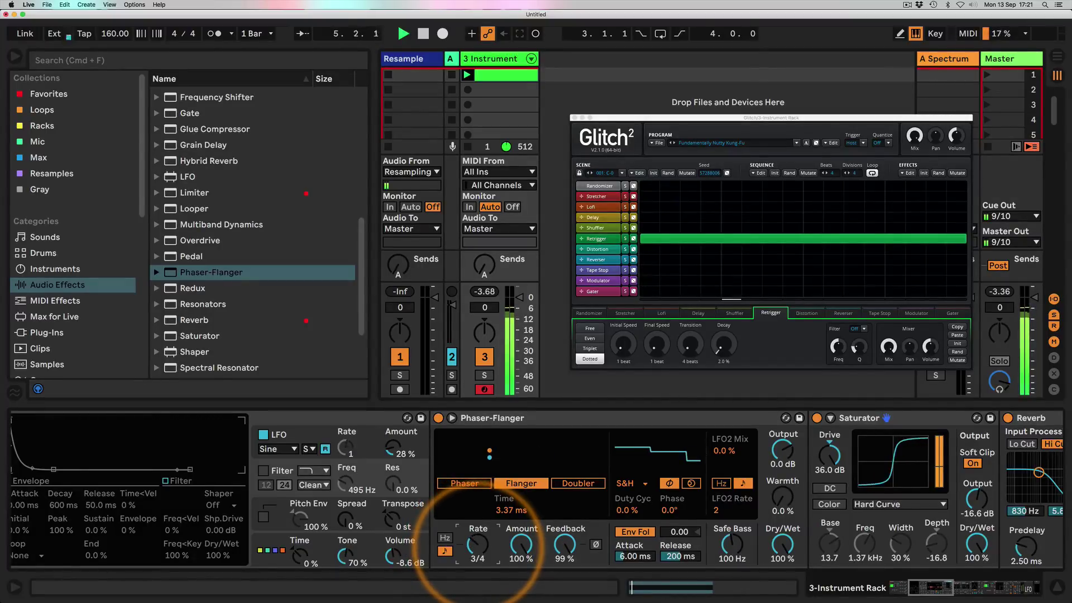
Step: Duplicate the Phaser-Flanger and group both devices into an Audio Effect Rack
click(546, 420)
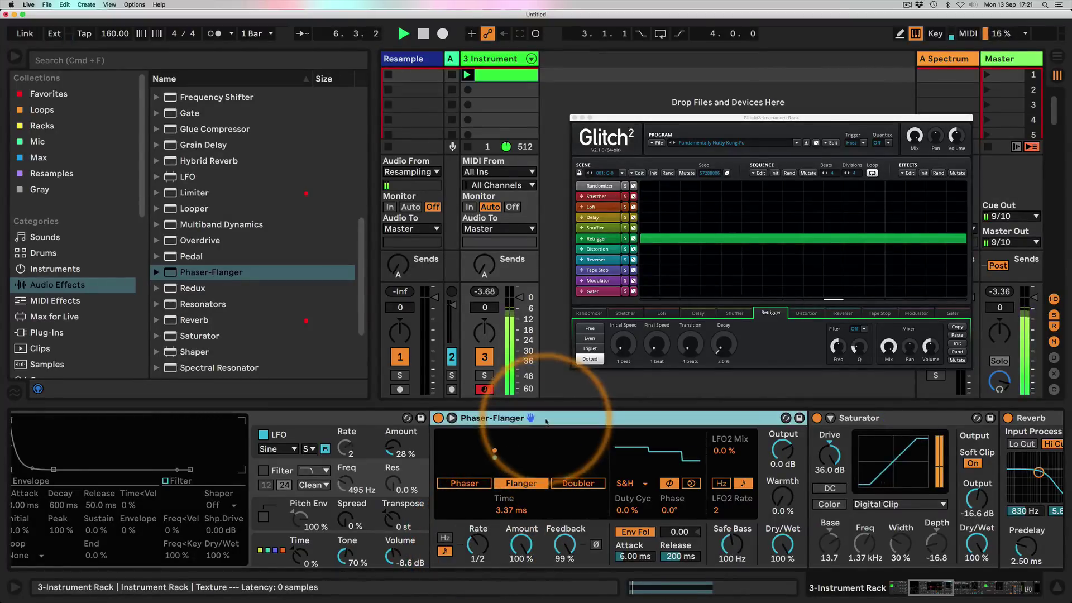
key(super+d)
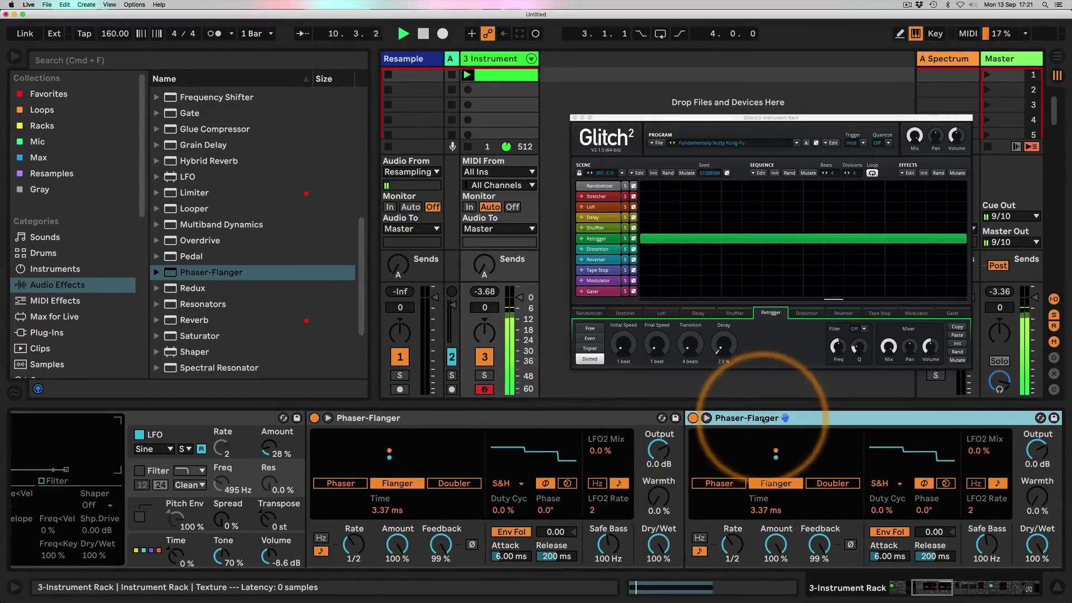
click(455, 418)
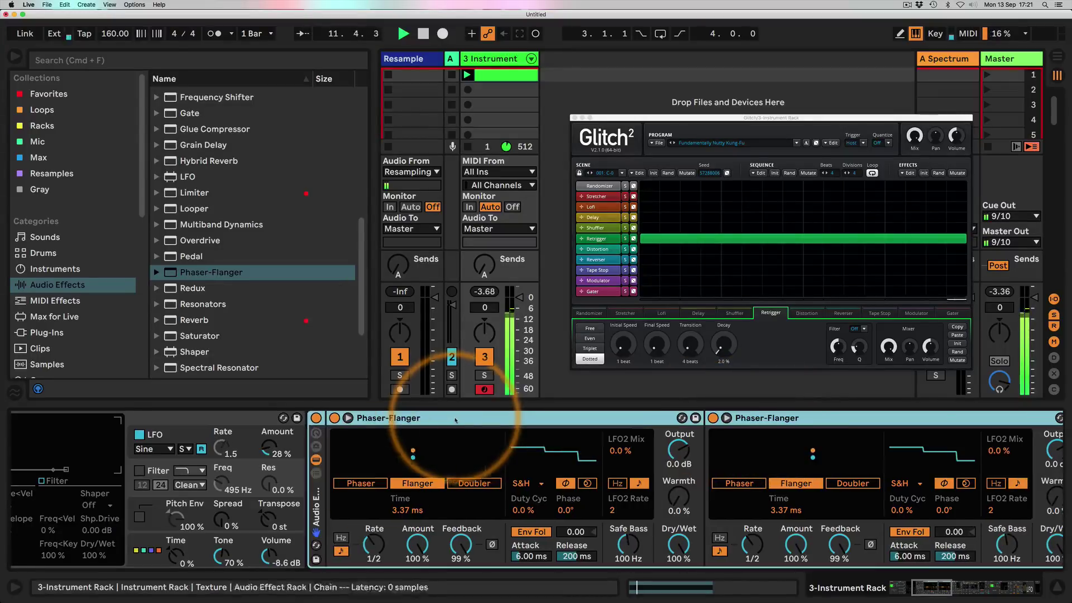
key(super+g)
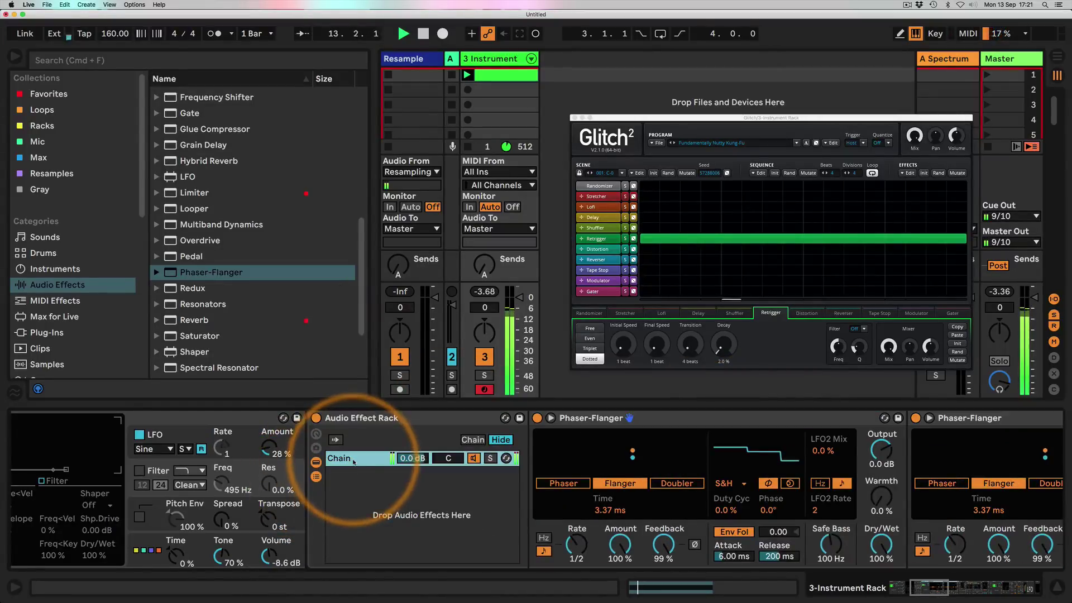
Step: Duplicate the chain of Phaser-Flangers inside the Audio Effect Rack to run two in parallel
key(super+d)
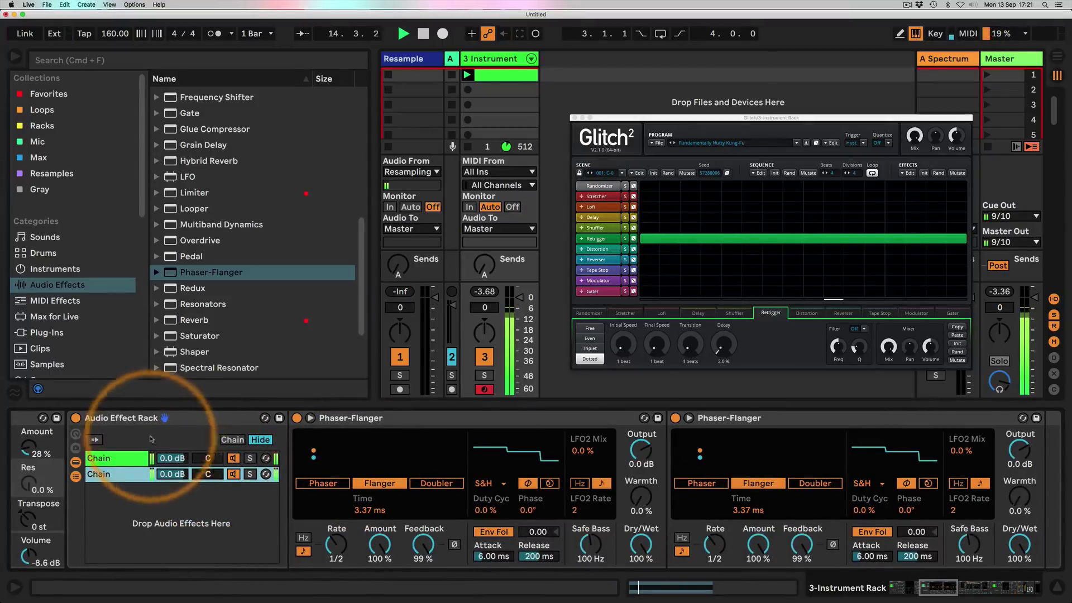
scroll(503, 469, right, 6)
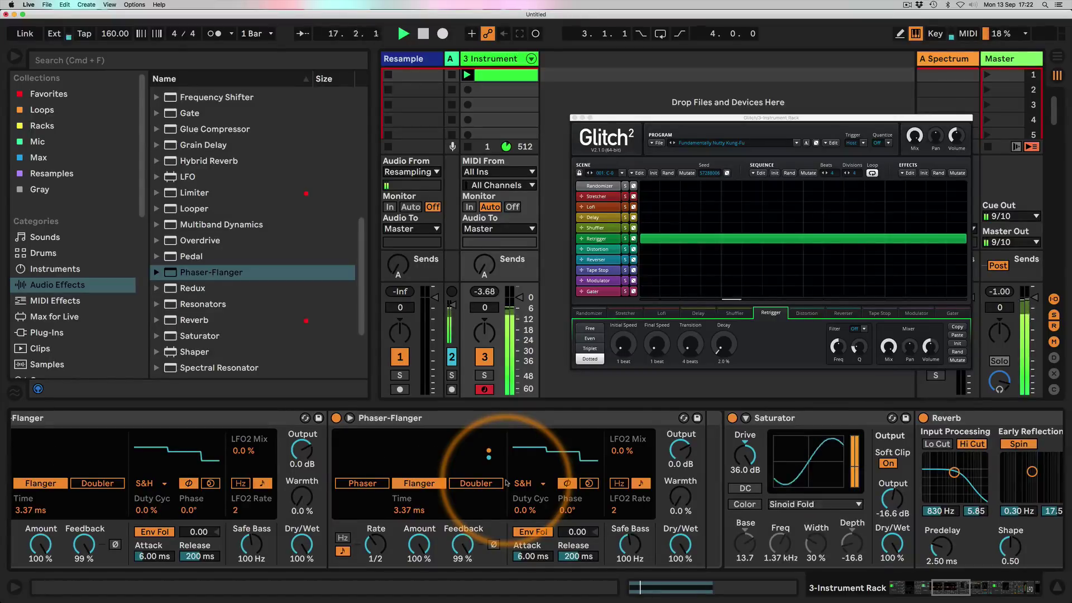
scroll(646, 514, right, 8)
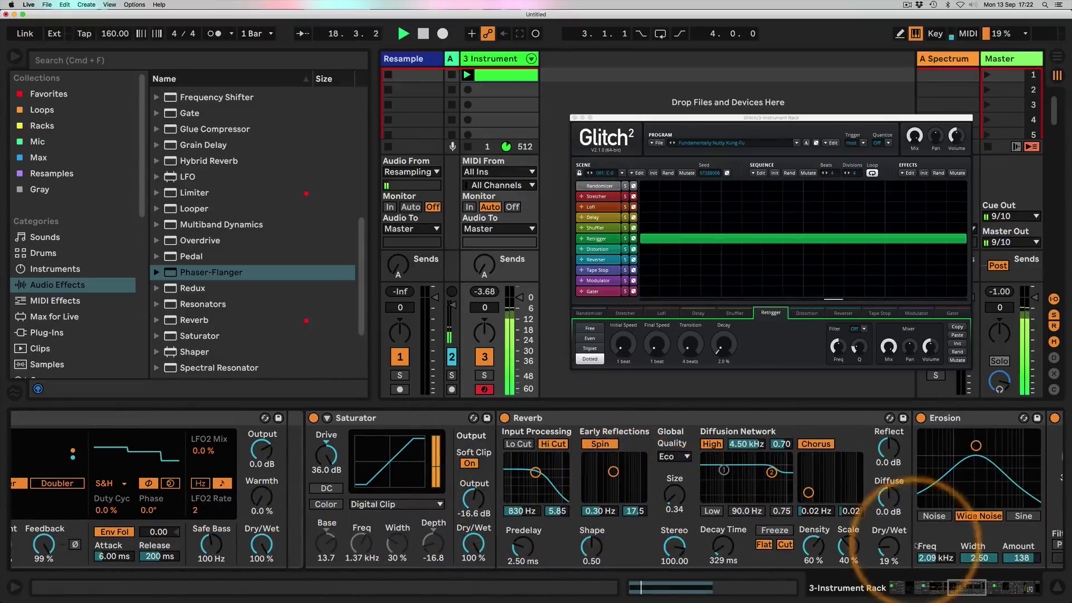
Step: Audition the Reverb at 0% Dry/Wet, and settle its Dry/Wet at 20%
drag(885, 550, 884, 575)
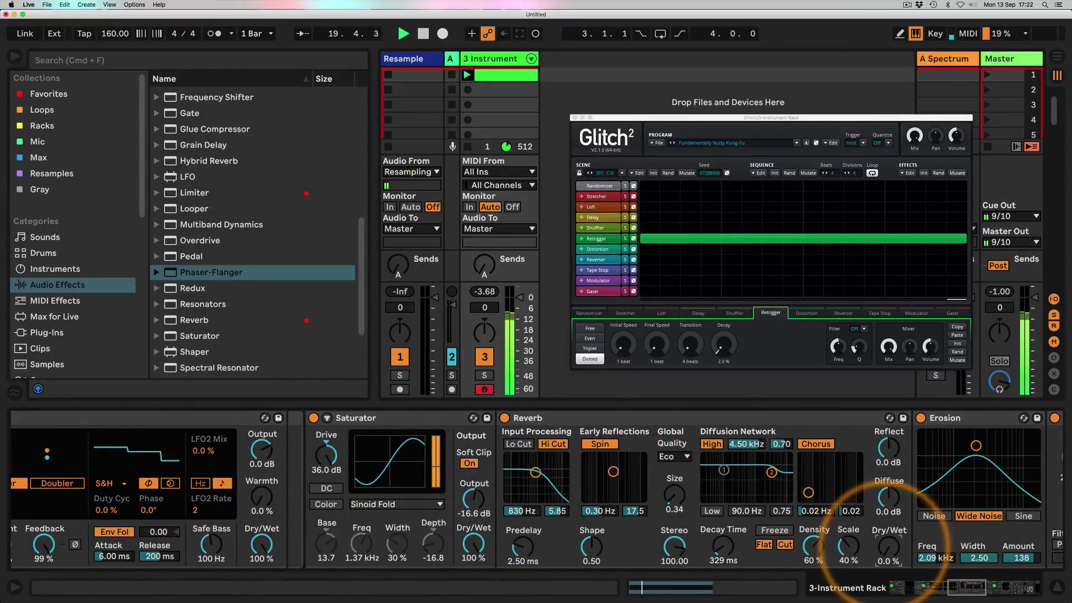
drag(888, 550, 887, 550)
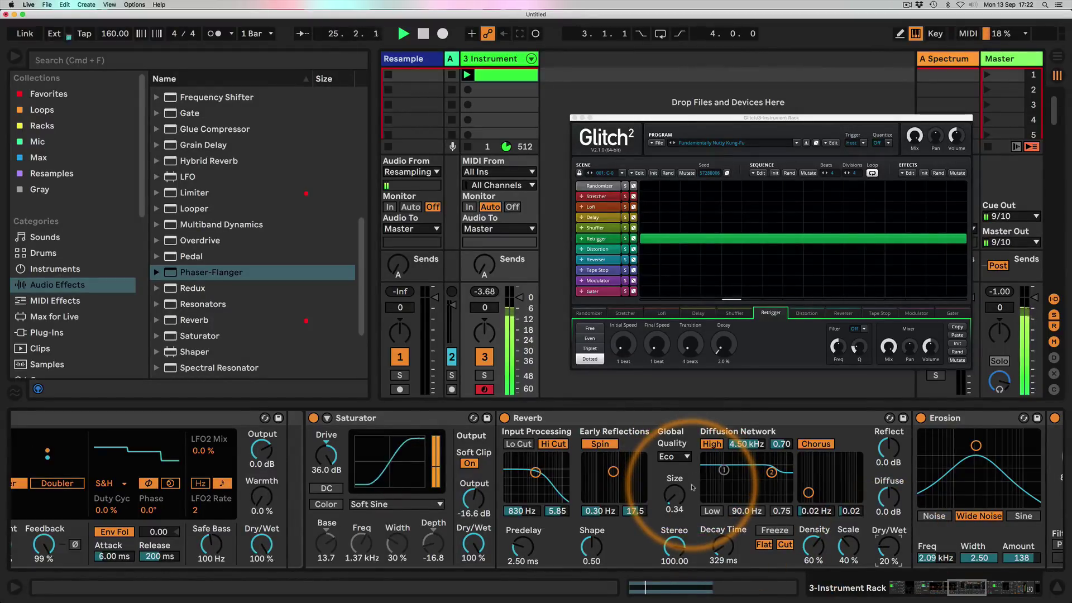
Step: Lower the Saturator's Output to -11.7 dB while listening to the playback
scroll(693, 487, left, 5)
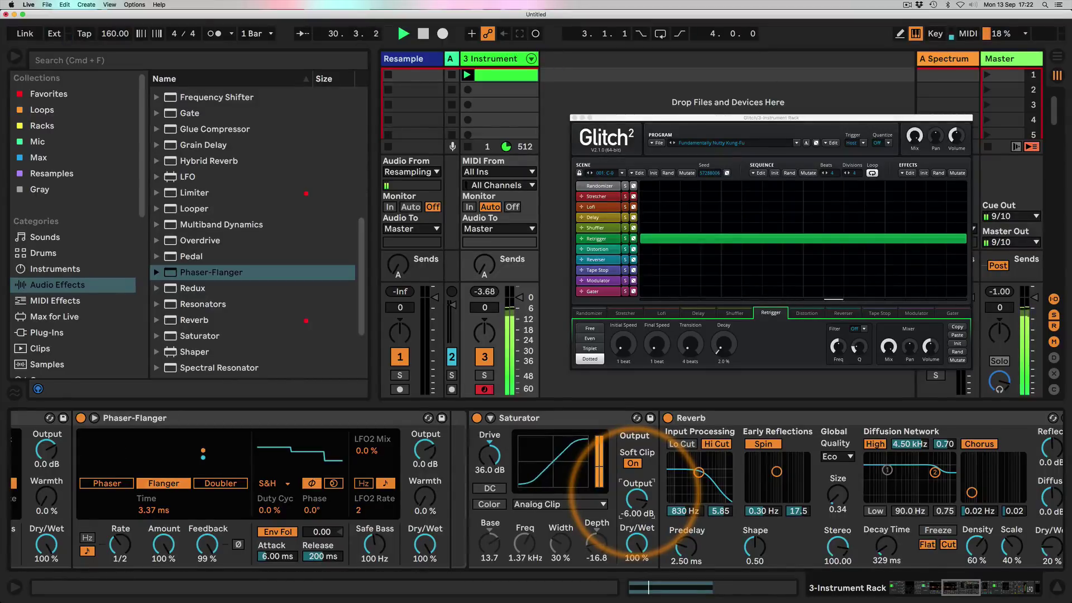
scroll(751, 467, right, 3)
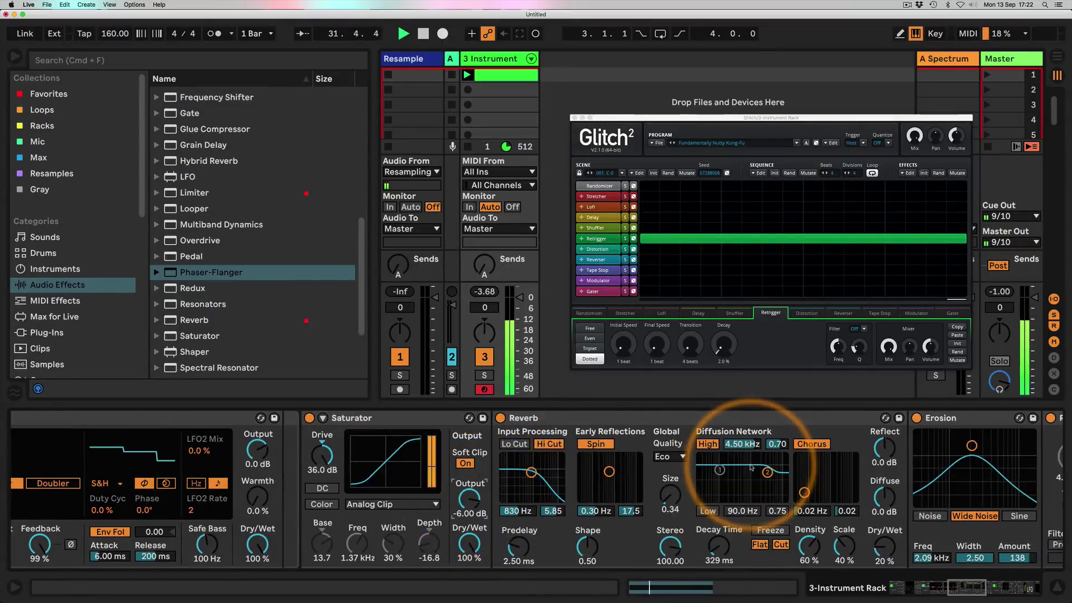
scroll(751, 468, right, 2)
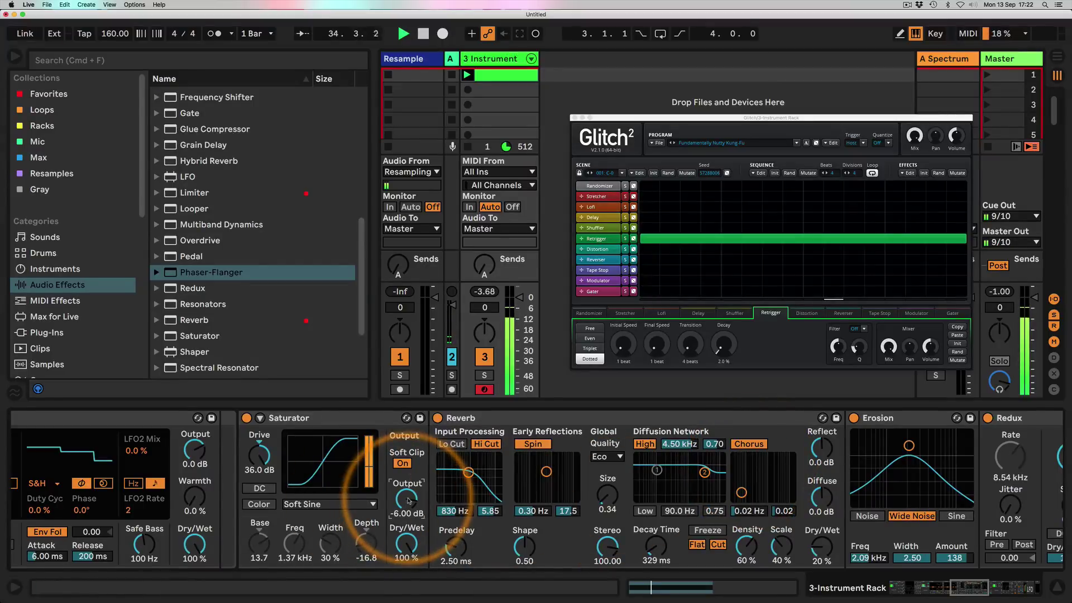
scroll(698, 458, right, 15)
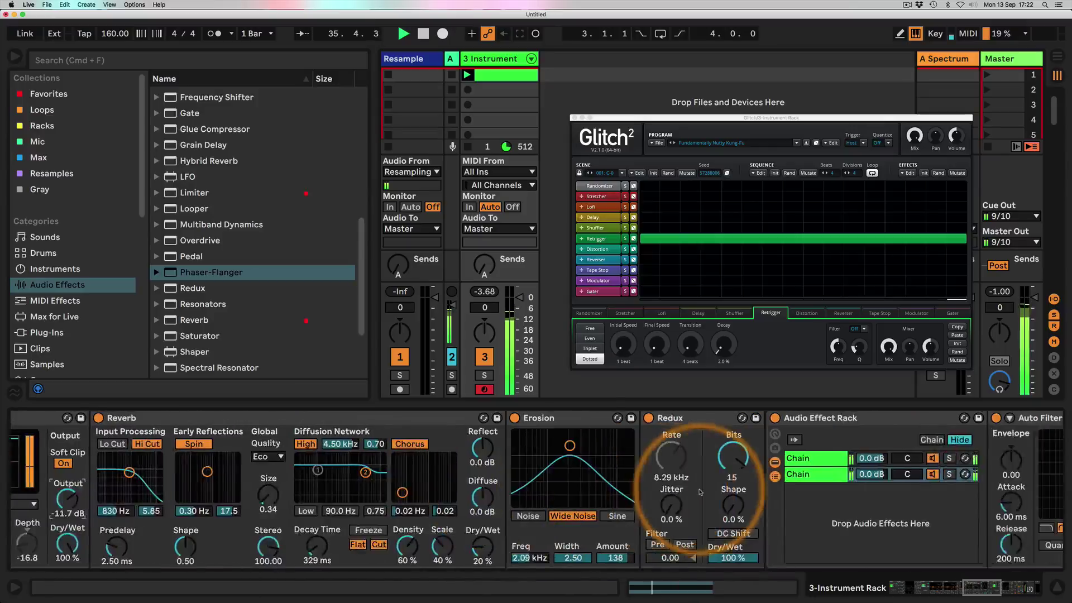
Step: Switch the Auto Filter to low-pass and set its frequency to 323 Hz and resonance to 17%
scroll(698, 491, right, 7)
drag(629, 497, 603, 499)
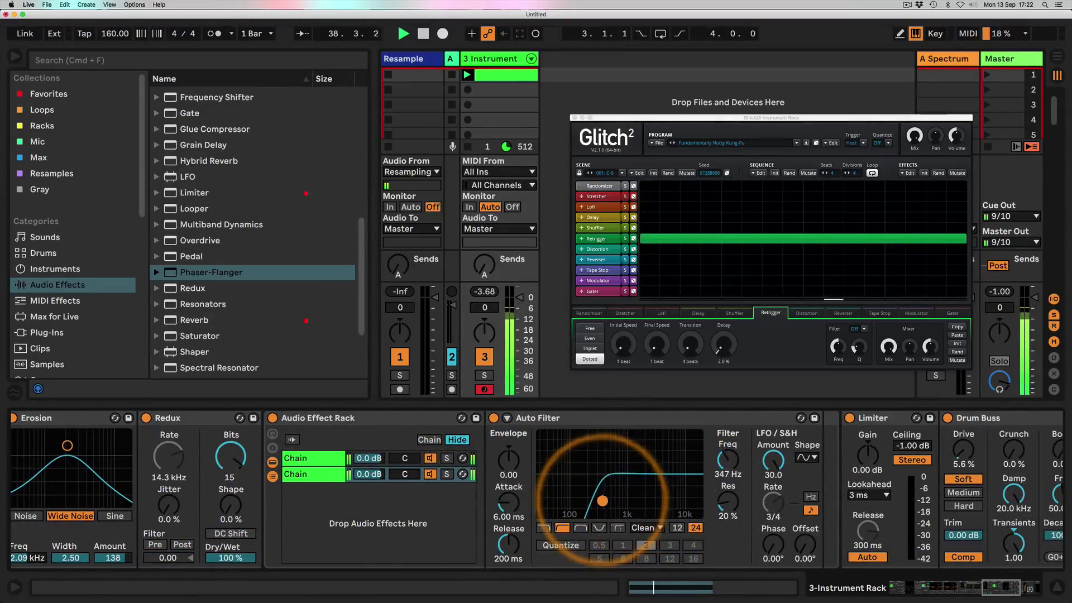
click(328, 458)
drag(629, 500, 600, 502)
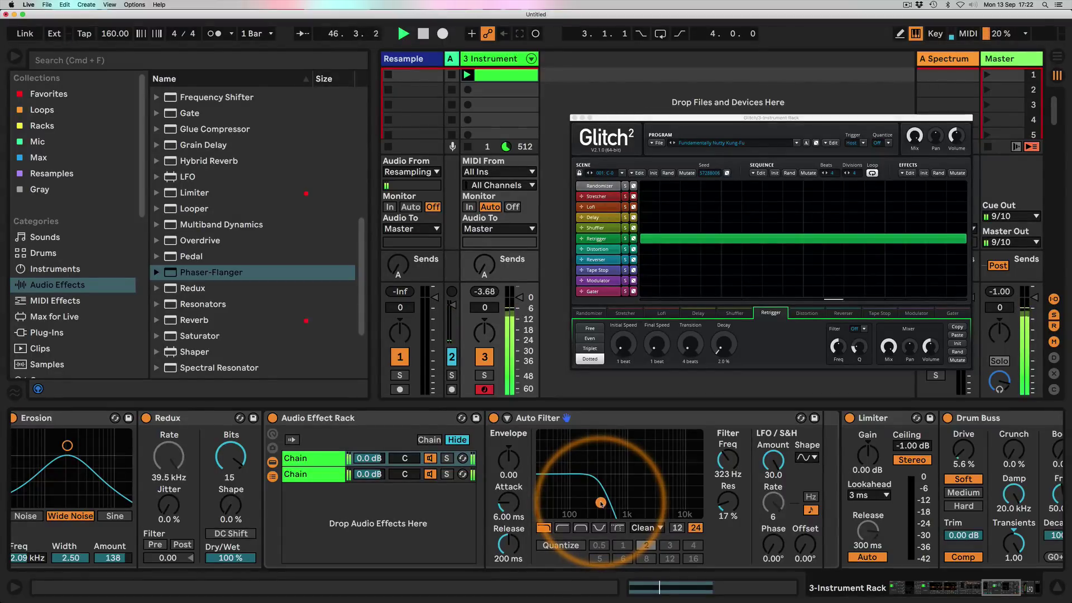
Step: Stop playback and collapse the Audio Effect Rack of Phaser-Flangers ahead of the Saturator
scroll(600, 502, left, 15)
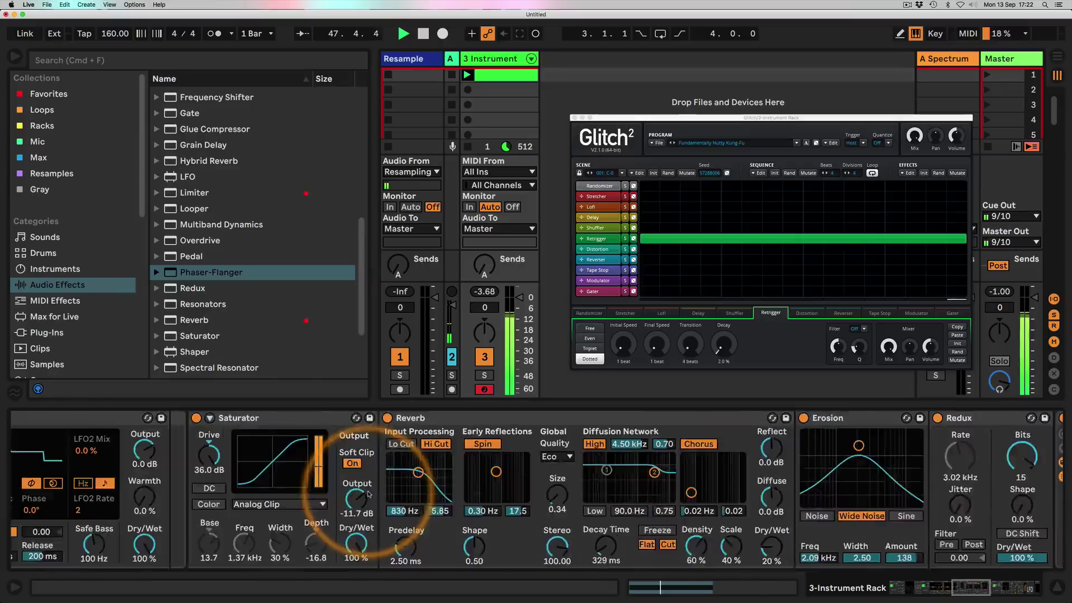
scroll(368, 494, left, 10)
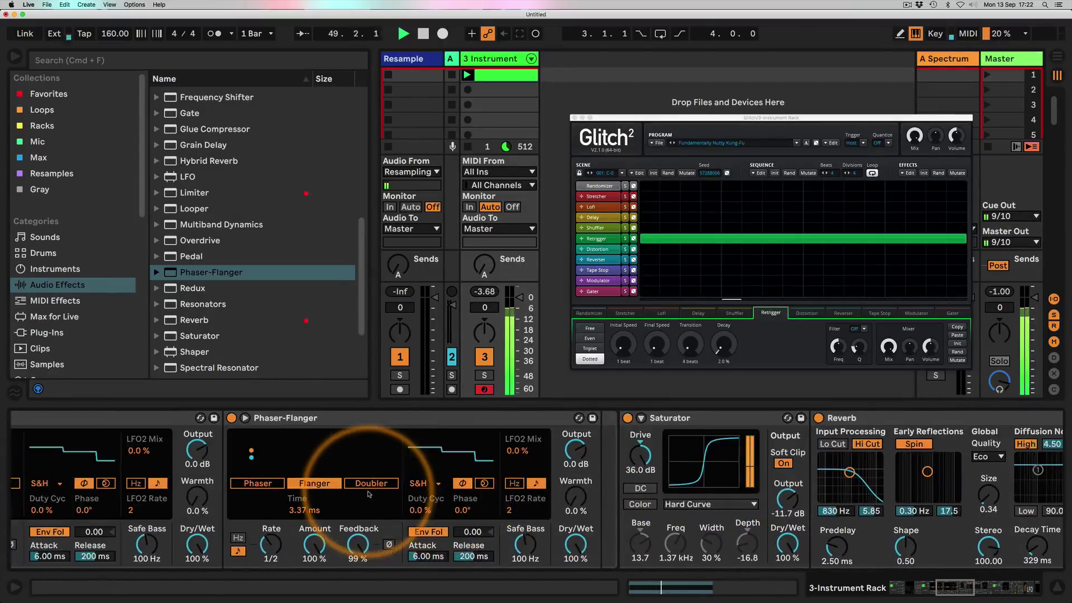
scroll(369, 494, left, 4)
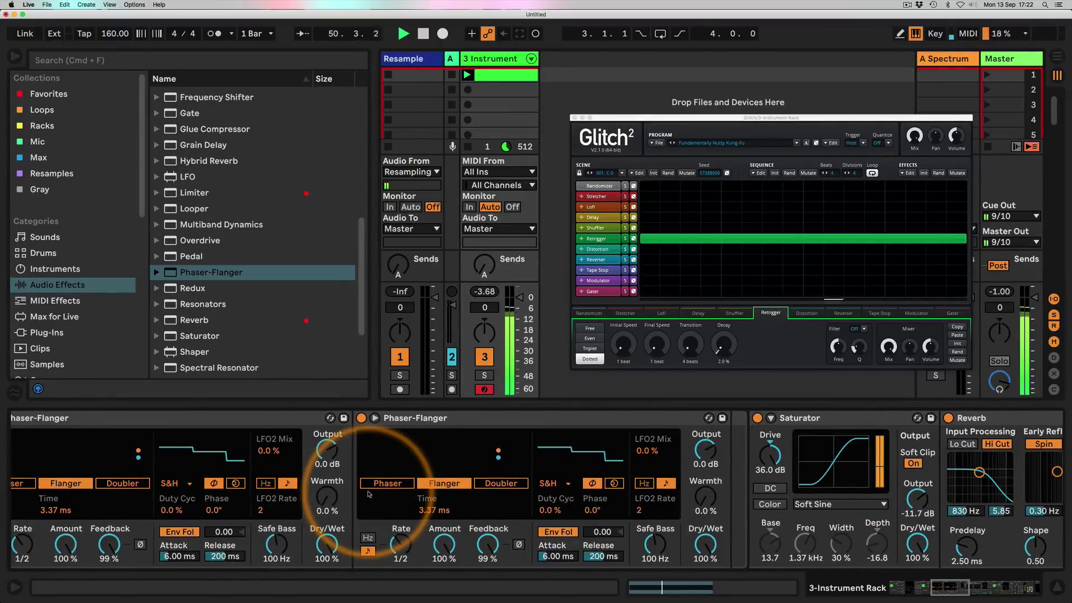
scroll(369, 494, left, 4)
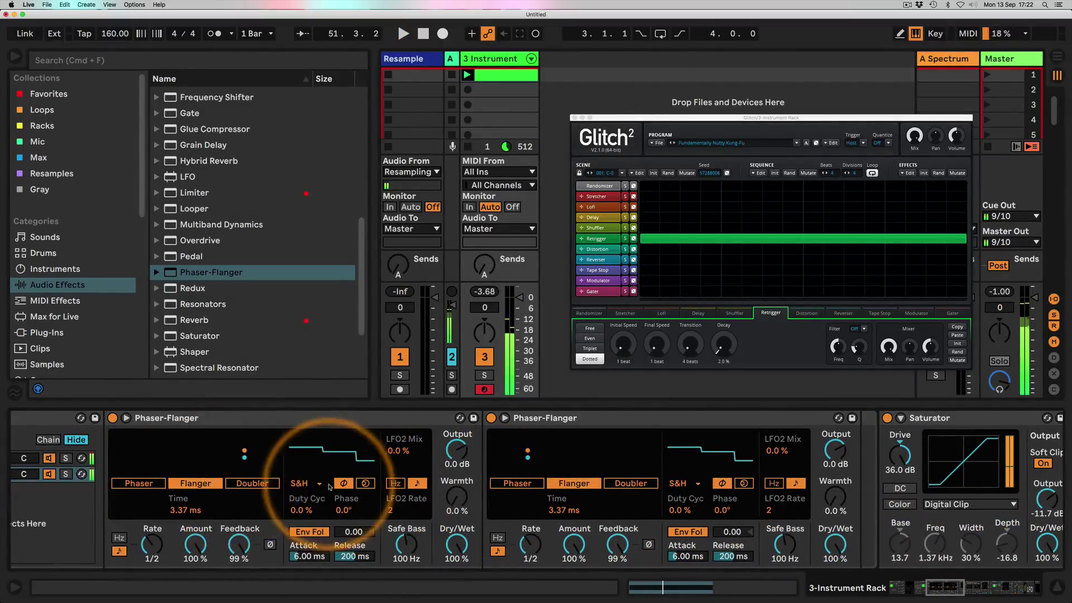
scroll(330, 486, left, 12)
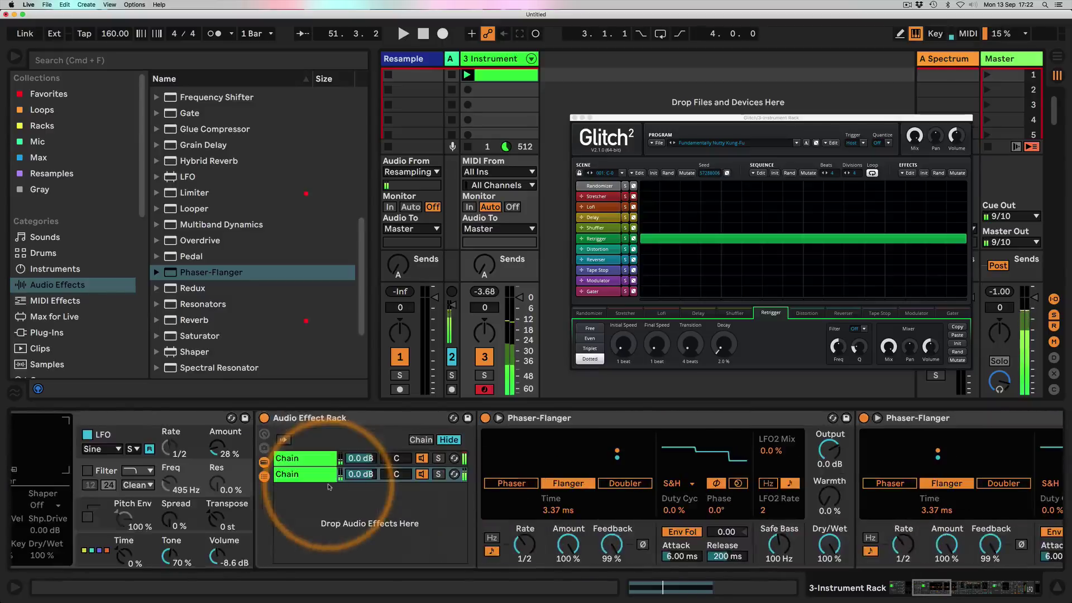
double_click(302, 418)
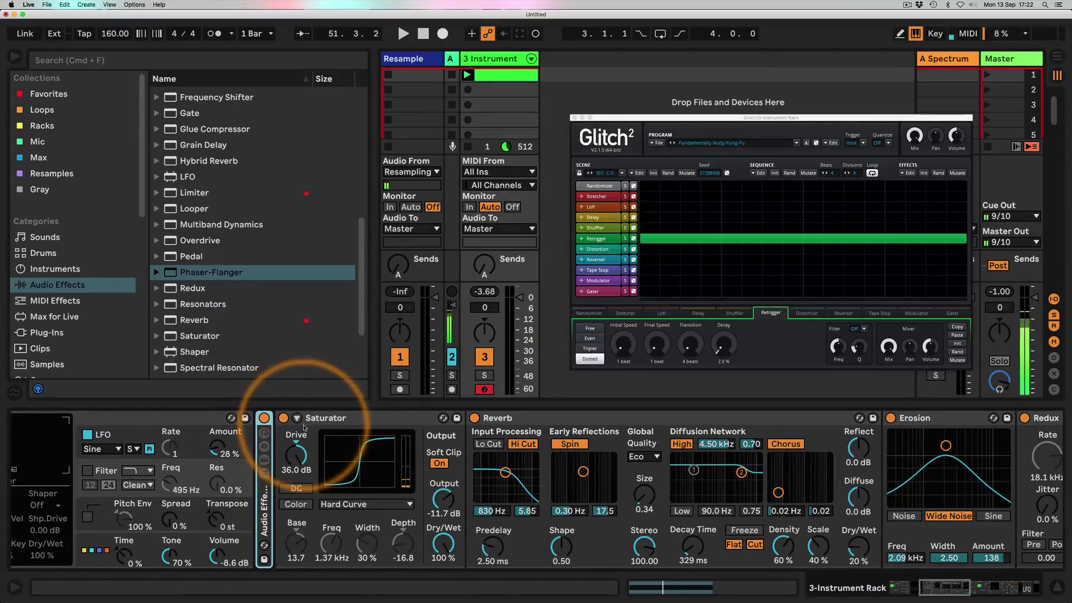
scroll(479, 514, right, 16)
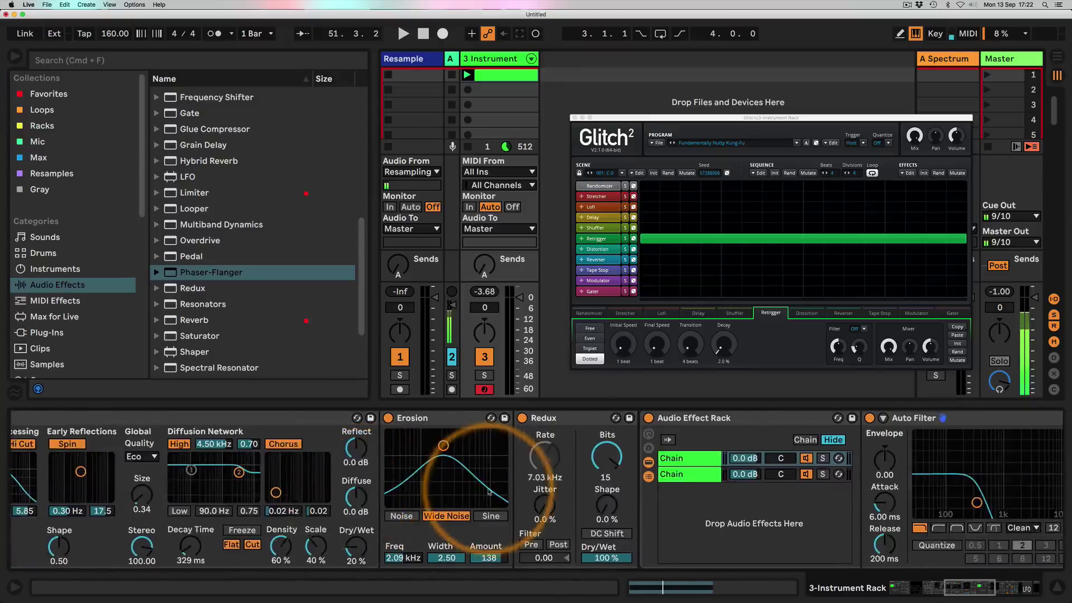
scroll(489, 493, right, 20)
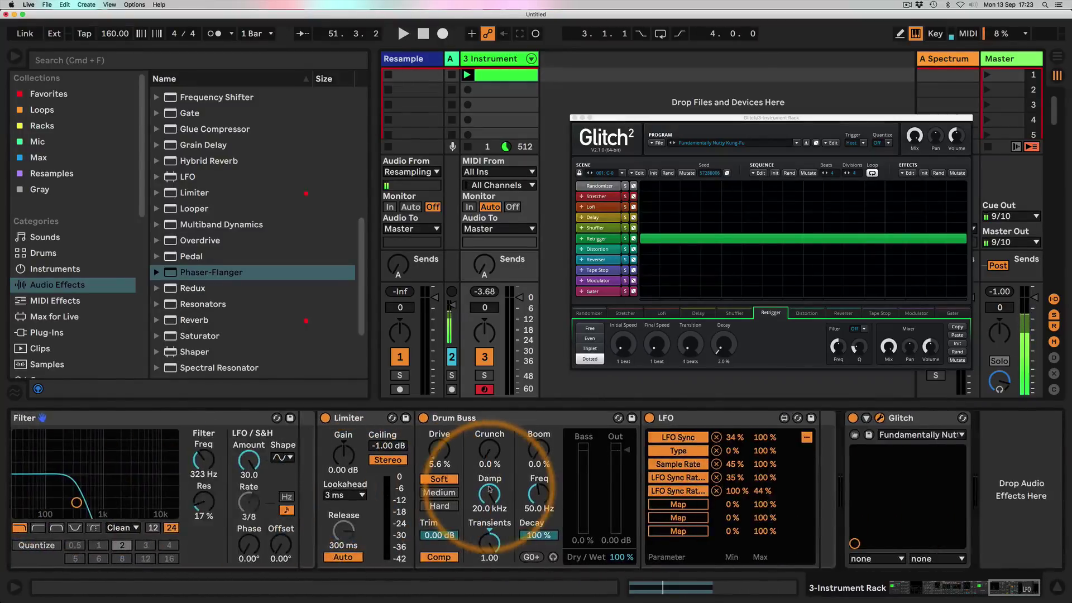
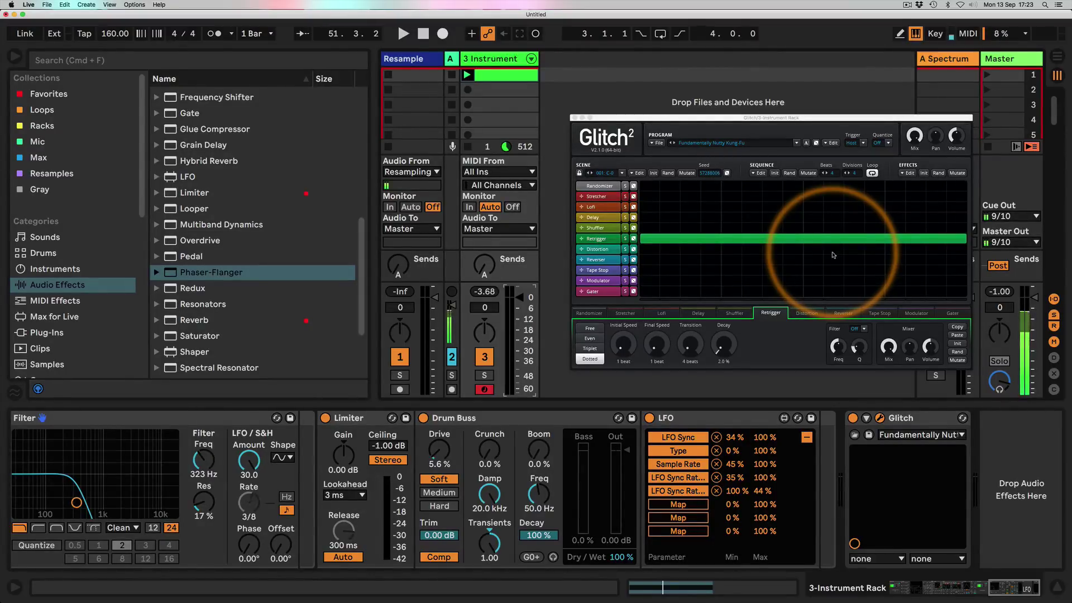
Step: Arm the Resample track and record the playing bass into its first clip slot, examining the recorded waveform
click(399, 389)
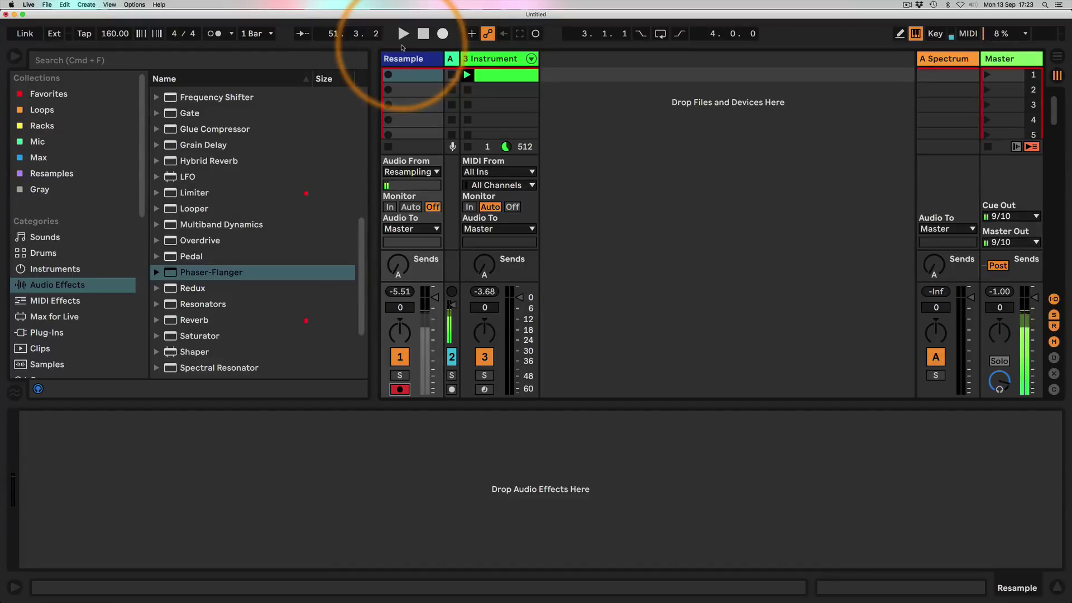
click(389, 75)
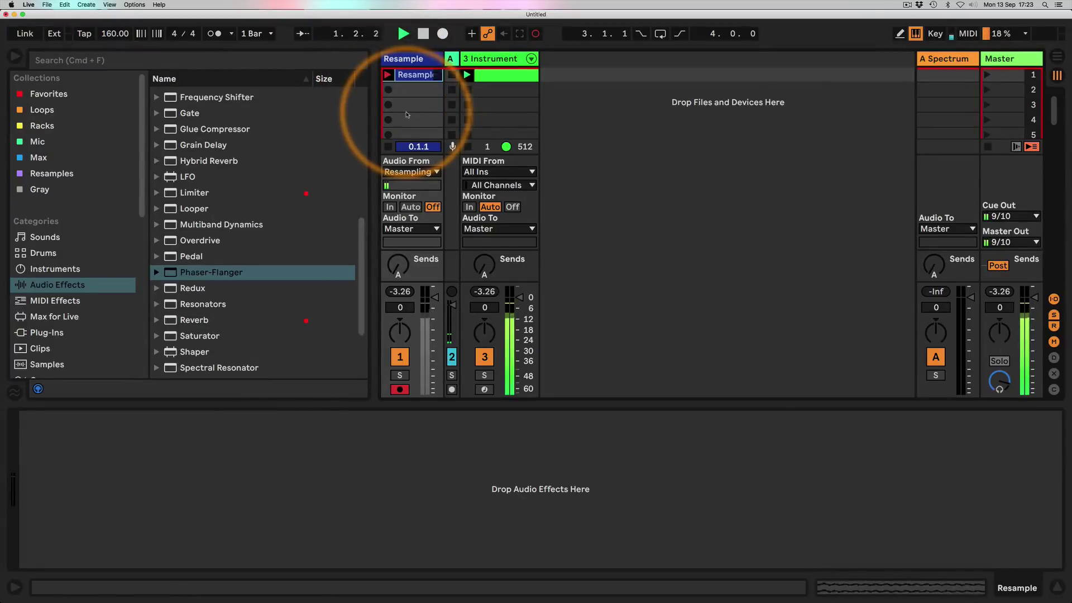
double_click(415, 75)
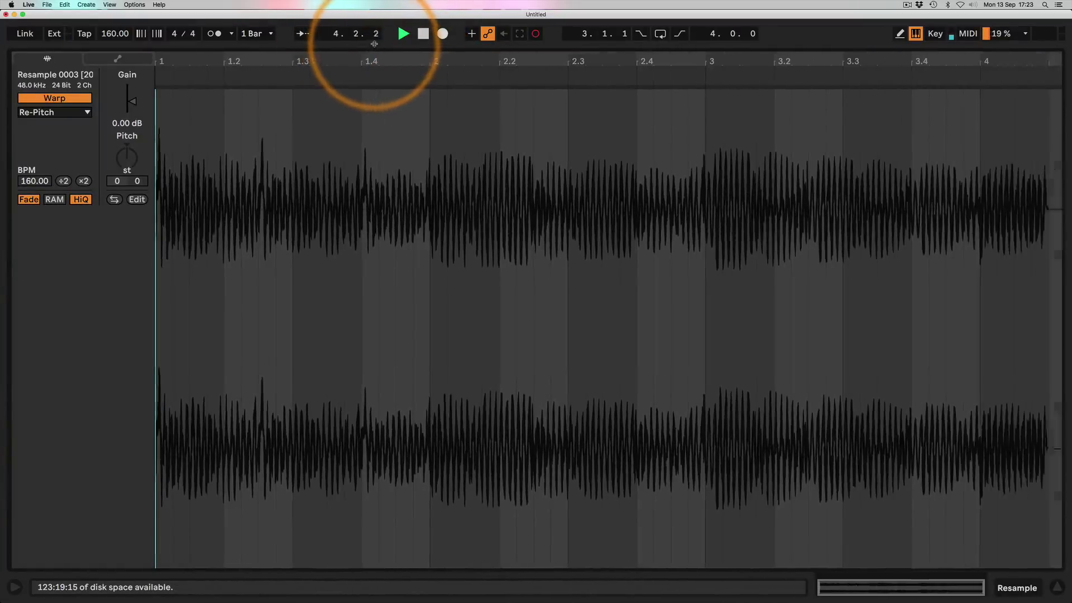
drag(371, 51, 338, 434)
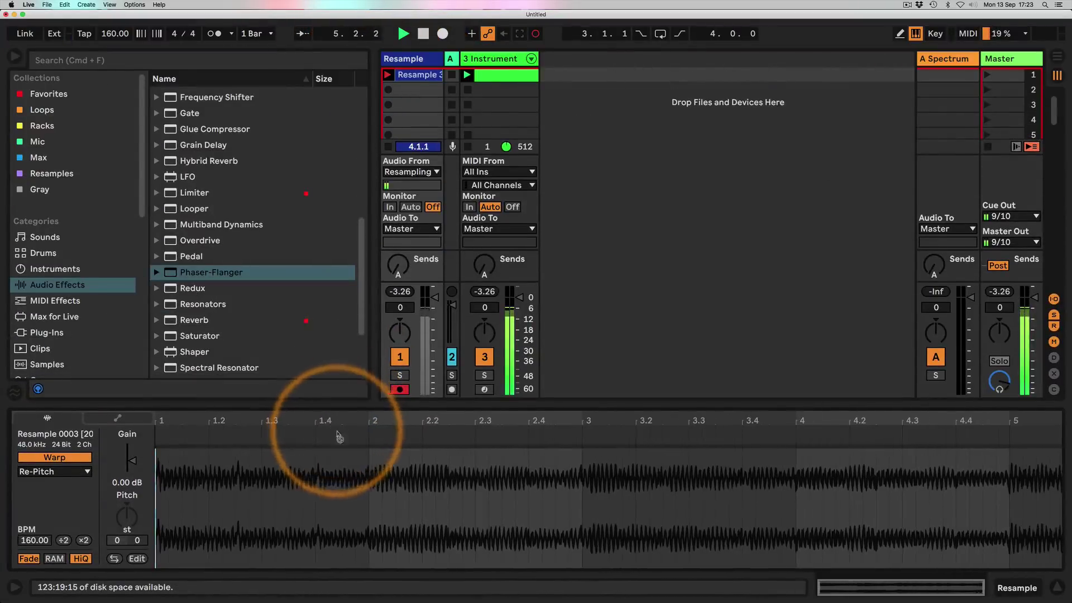
key(space)
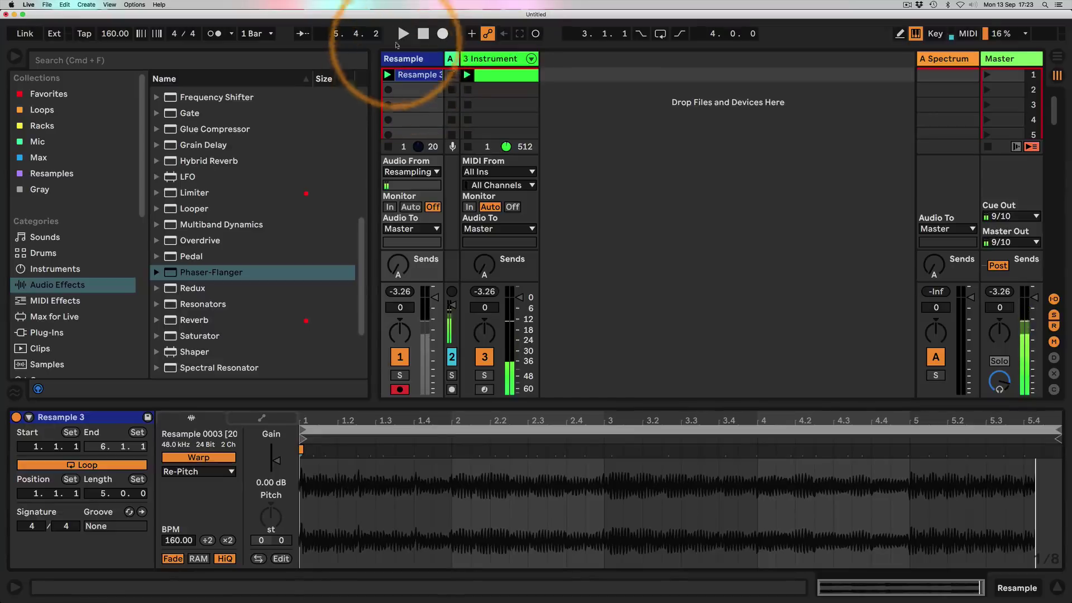
Step: Delete the recorded clip from the Resample track and return to the 3 Instrument track's devices
click(414, 75)
key(Delete)
click(491, 59)
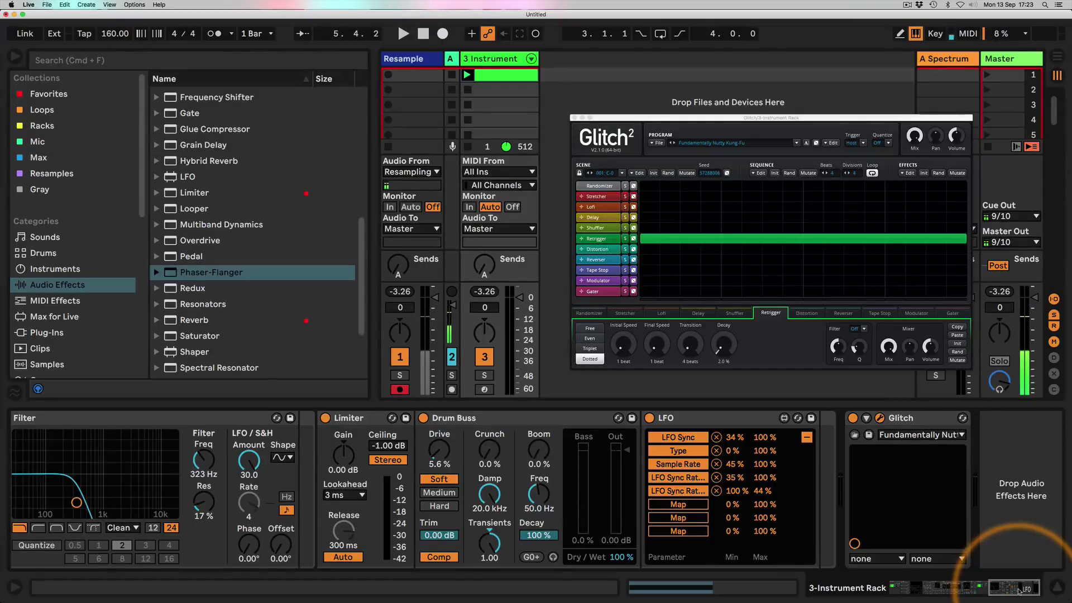
Step: Audition the bass briefly and check the Limiter on the Master track
click(802, 561)
key(space)
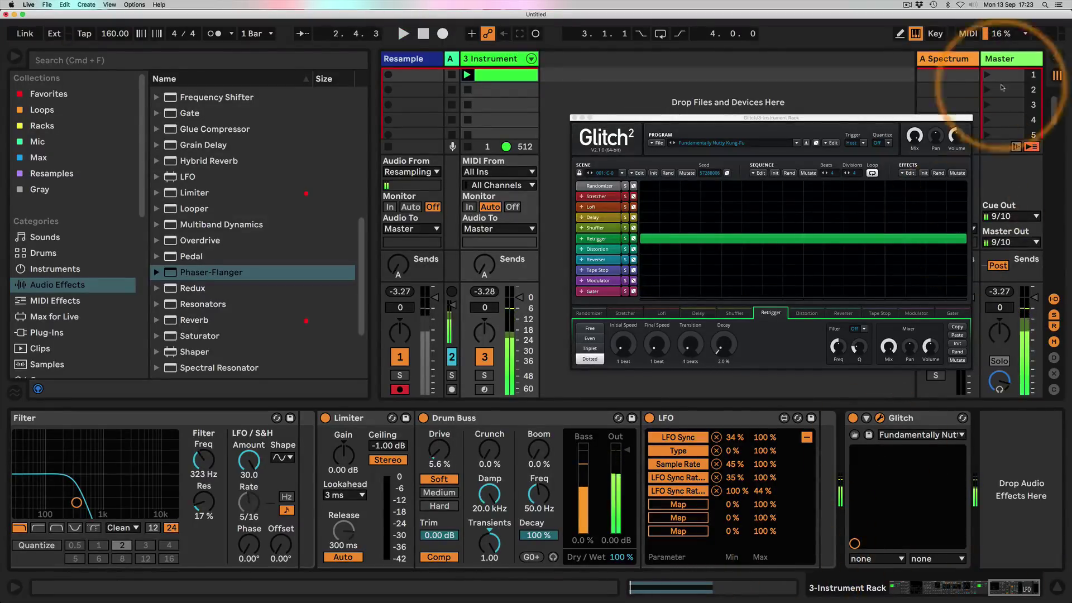
click(1011, 58)
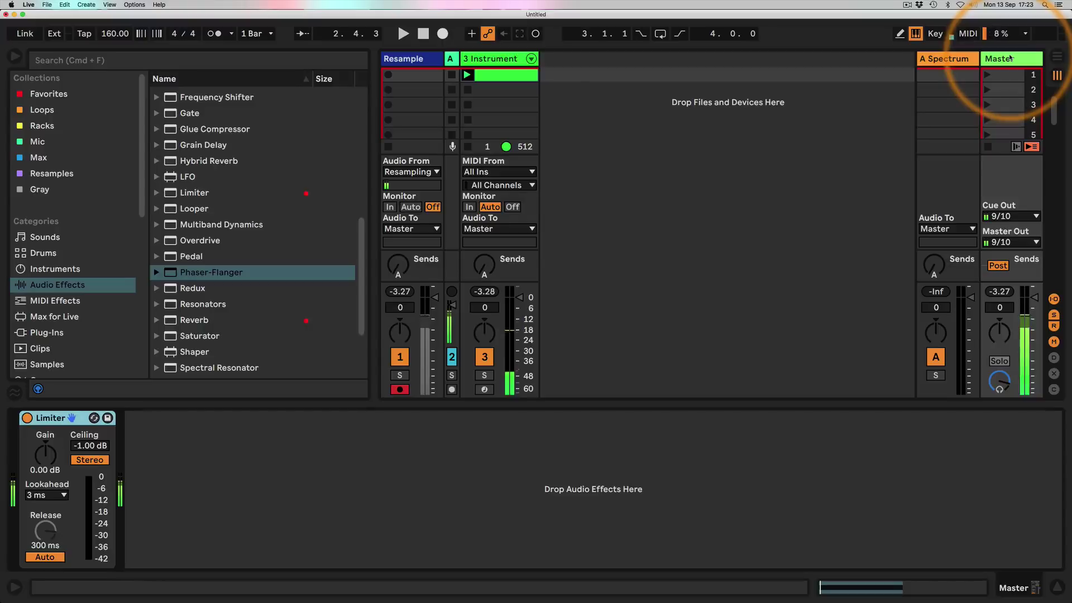
click(497, 57)
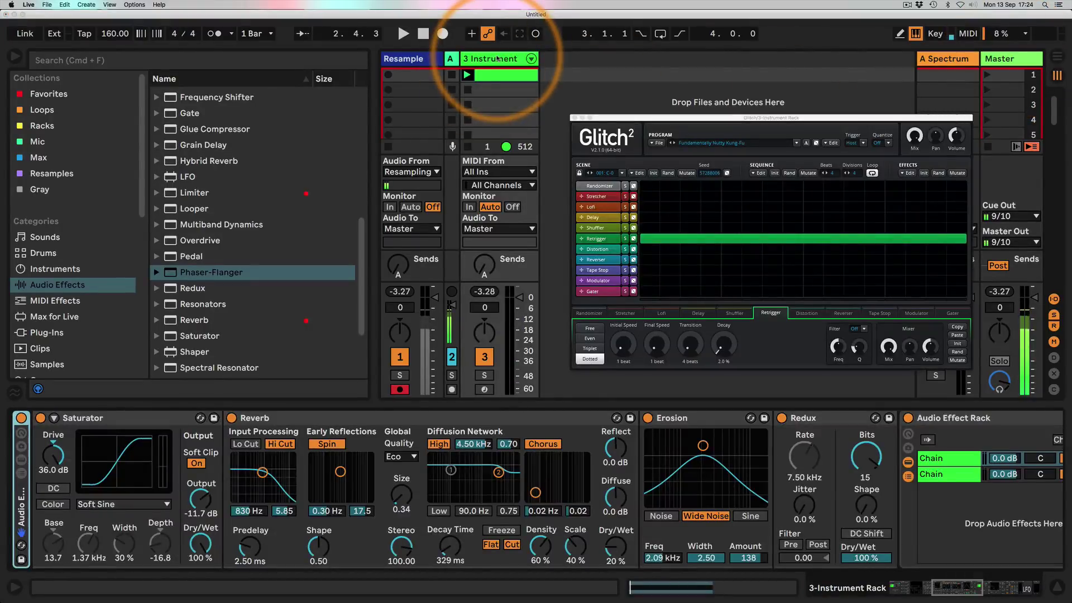
Step: Set the Drum Buss Drive to 18% and audition the bass
scroll(726, 476, right, 10)
scroll(726, 476, right, 20)
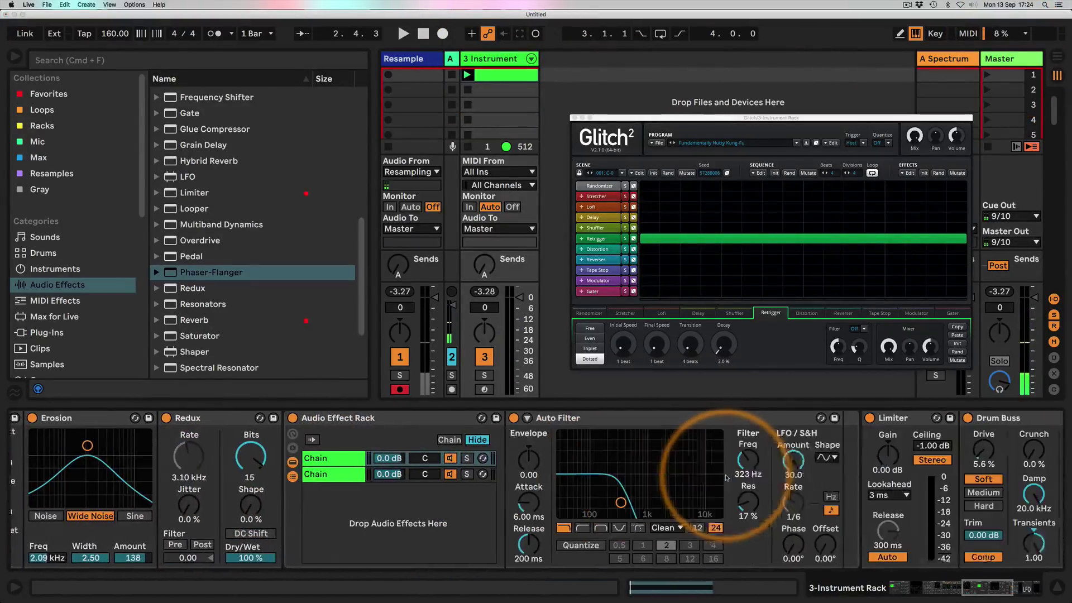
drag(632, 450, 634, 457)
key(space)
scroll(642, 461, right, 5)
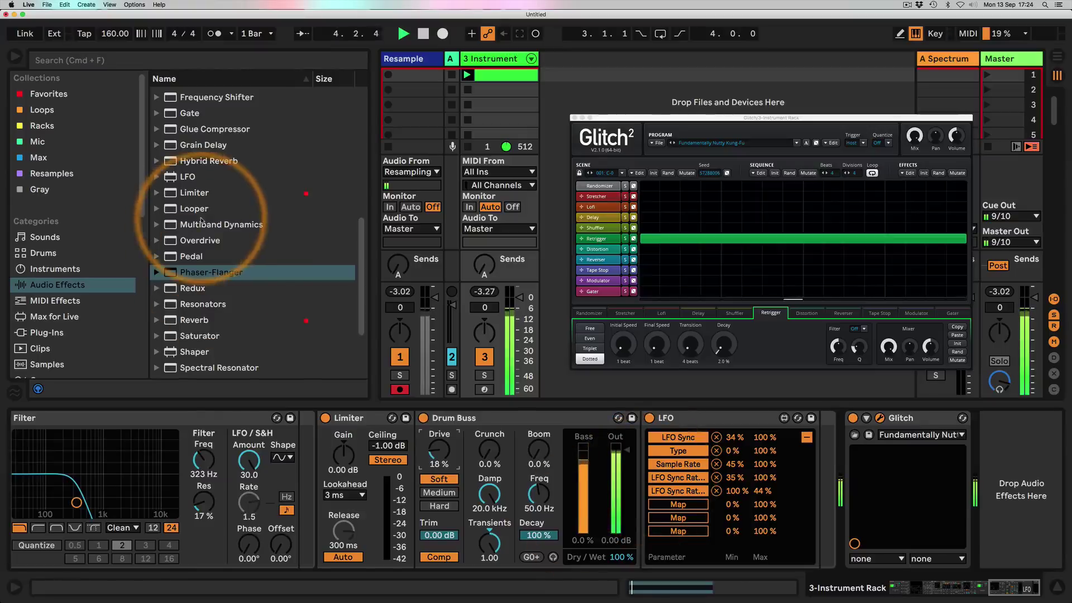
Step: Try adding another Auto Filter between the Drum Buss and the LFO device
scroll(203, 234, up, 4)
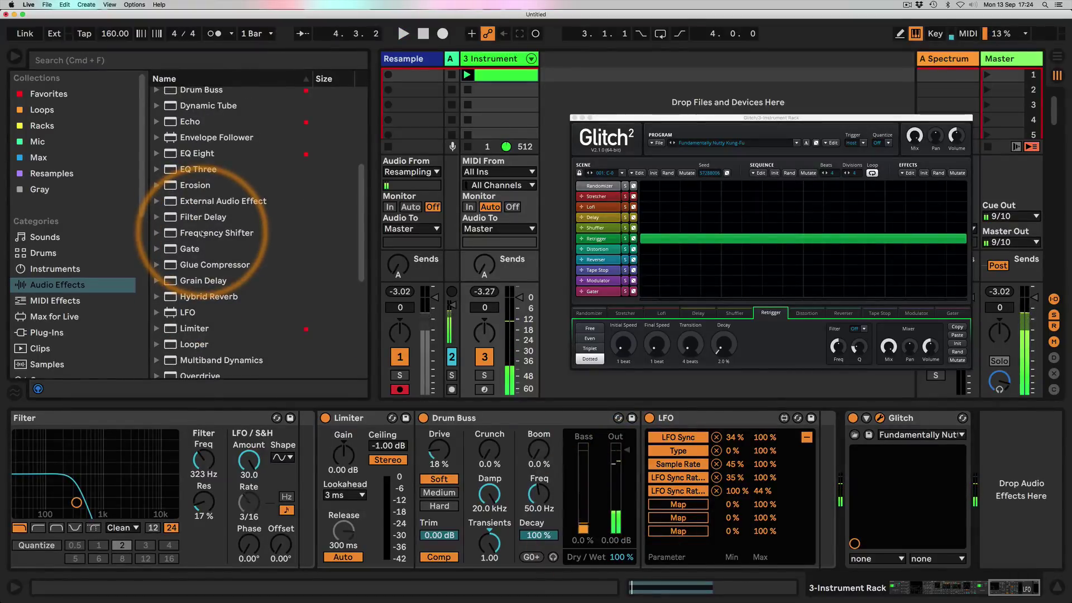
scroll(190, 235, up, 5)
scroll(185, 251, down, 2)
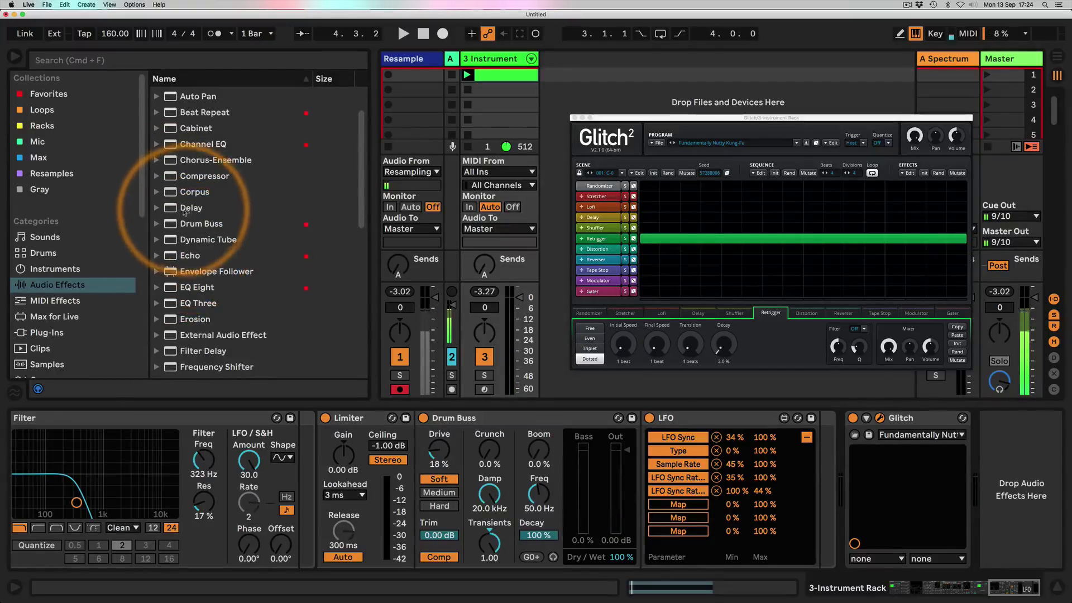
scroll(190, 257, up, 2)
click(184, 126)
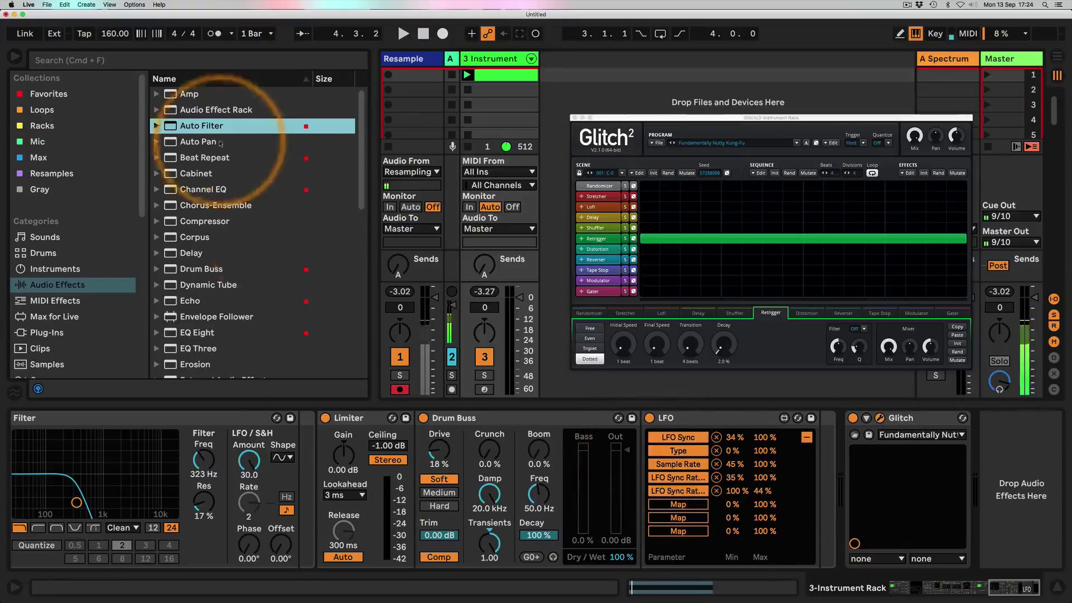
drag(167, 124, 636, 442)
Step: Try the new Auto Filter at 1.91 kHz and 9.3% resonance, with LFO amount 30.0 and synced rate 1.5
drag(832, 505, 792, 513)
key(space)
drag(930, 462, 930, 407)
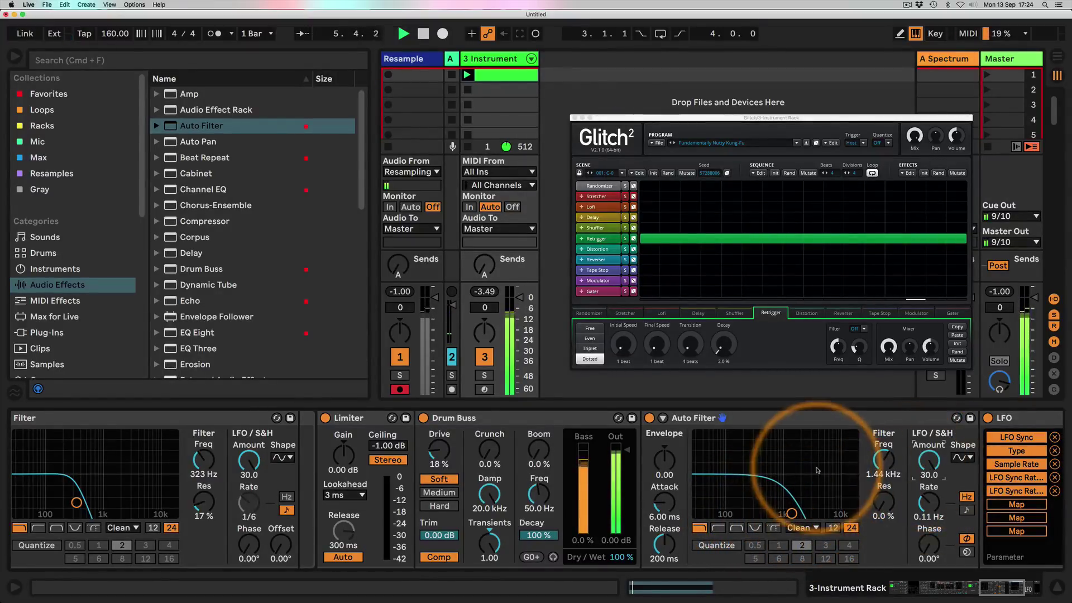
click(966, 510)
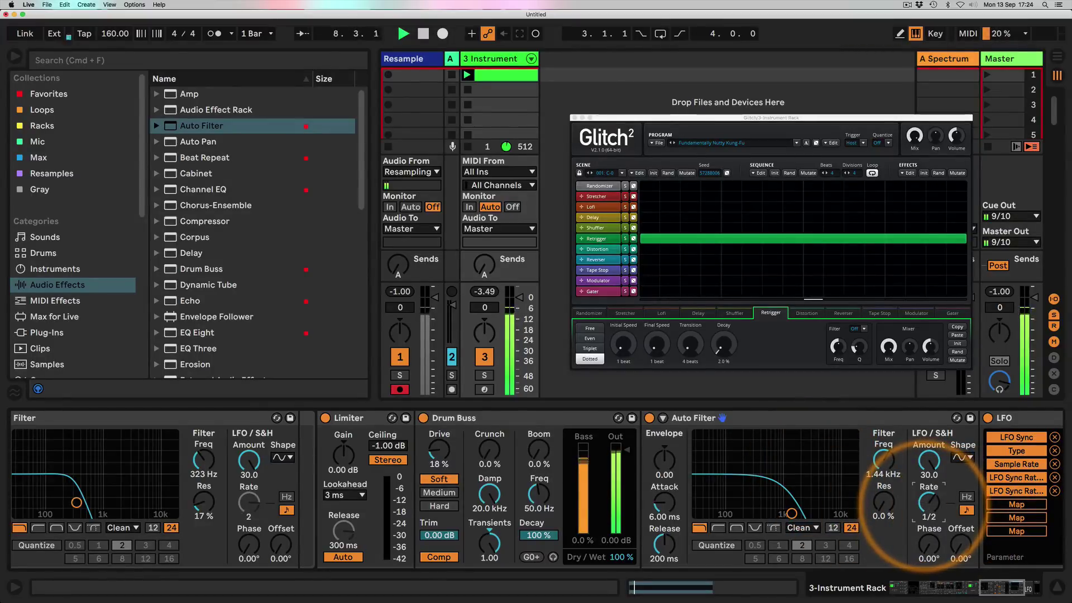
mouse_move(791, 513)
mouse_down()
mouse_move(759, 518)
mouse_move(777, 503)
mouse_move(757, 507)
mouse_move(799, 508)
mouse_up()
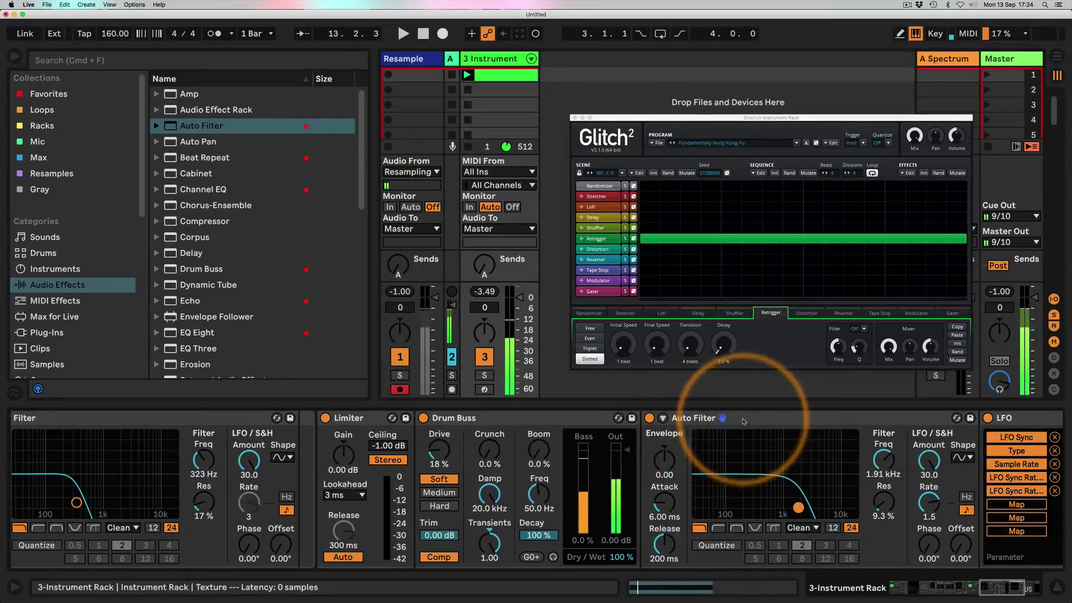
Step: Delete the Auto Filter between the Drum Buss and the LFO device
click(717, 418)
key(Delete)
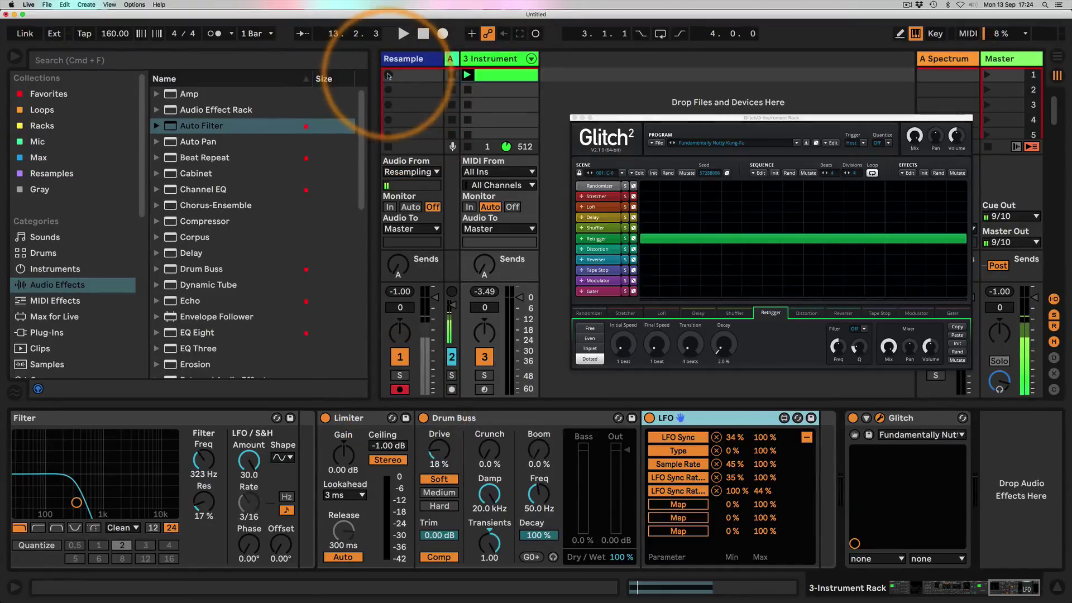
Step: Start recording a clip in the first slot of the Resample track and return to the Instrument track's Drum Buss
click(389, 75)
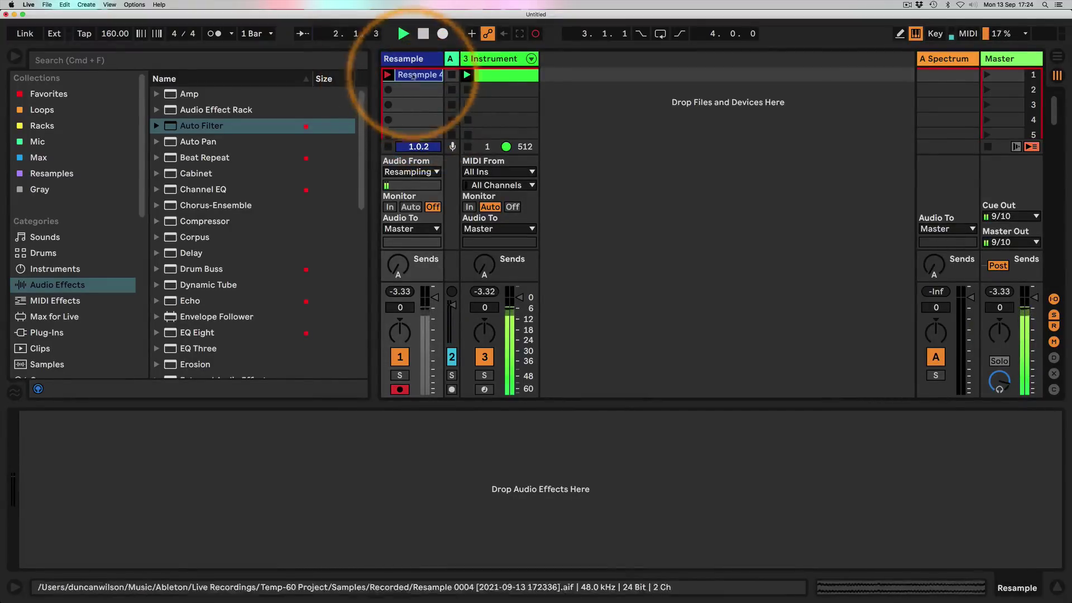
click(494, 59)
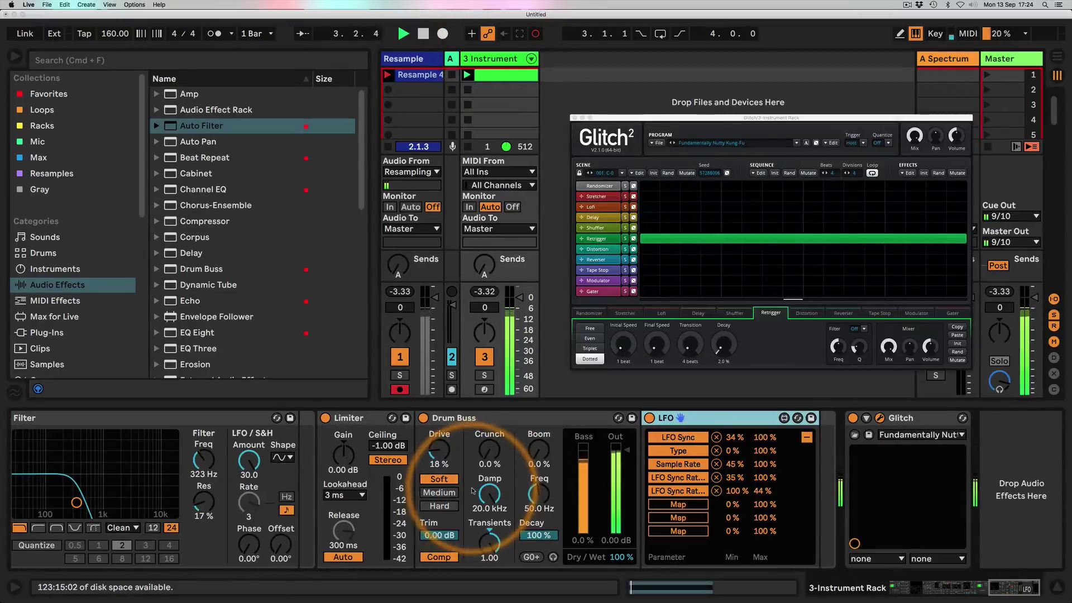
click(473, 419)
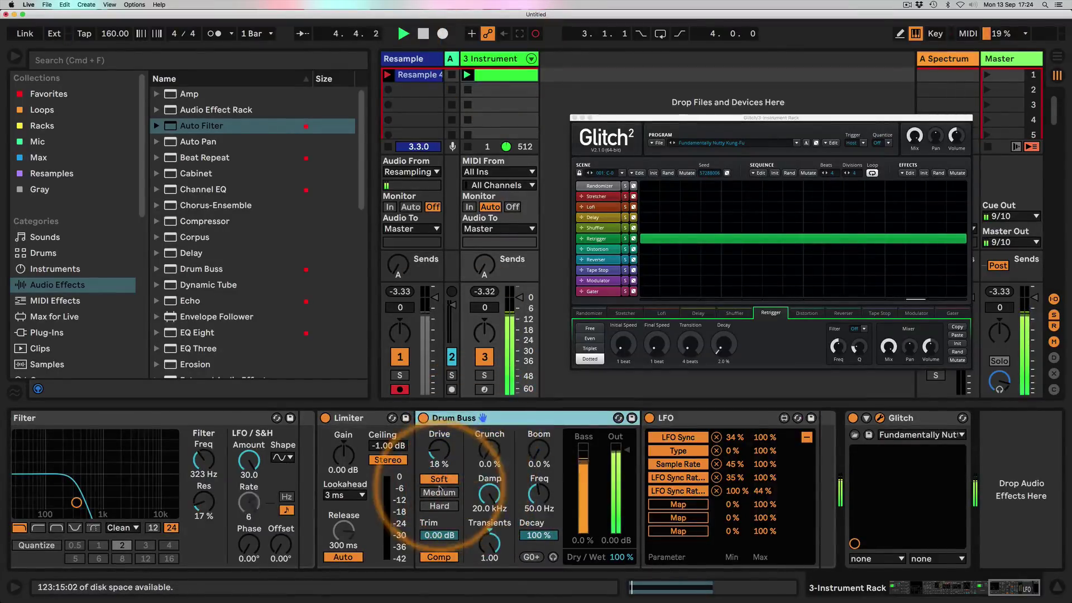
Step: Raise the Sub chain's volume in the Instrument Rack to 2.6 dB
scroll(440, 489, left, 10)
scroll(440, 489, left, 15)
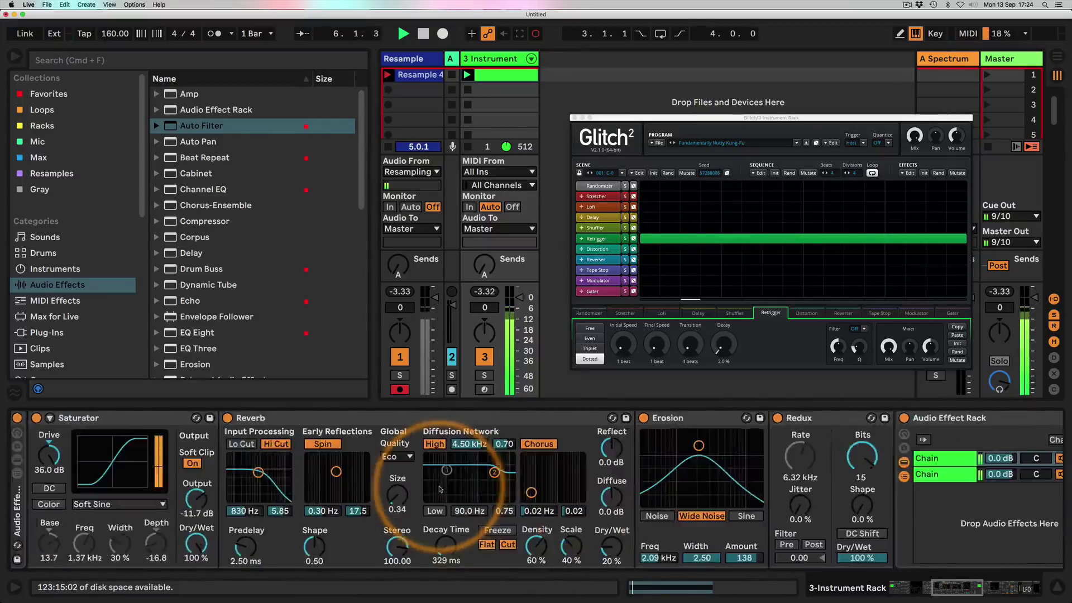
scroll(440, 489, left, 10)
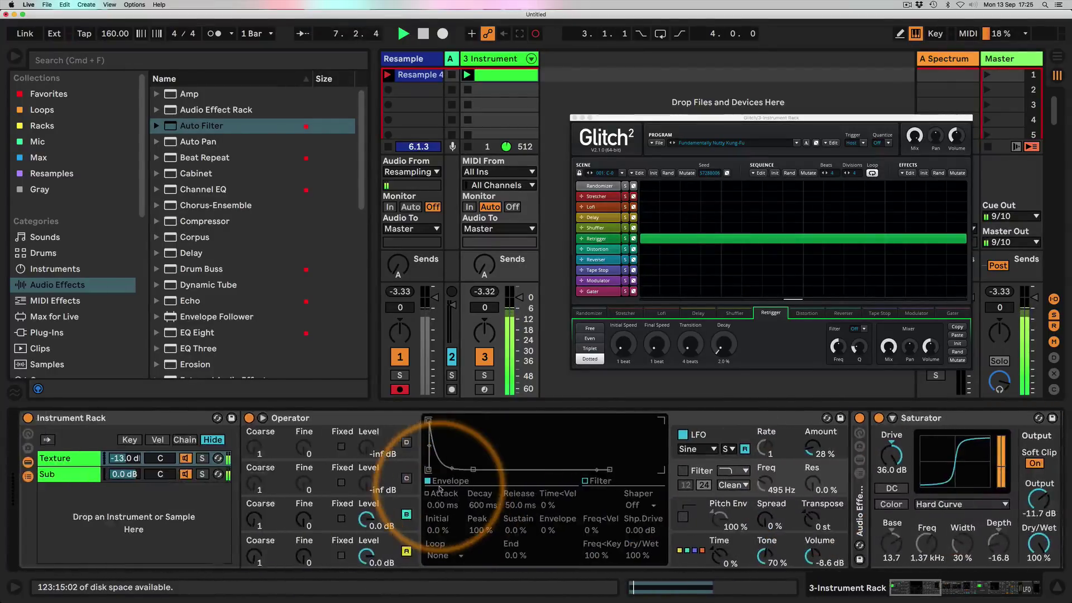
click(126, 475)
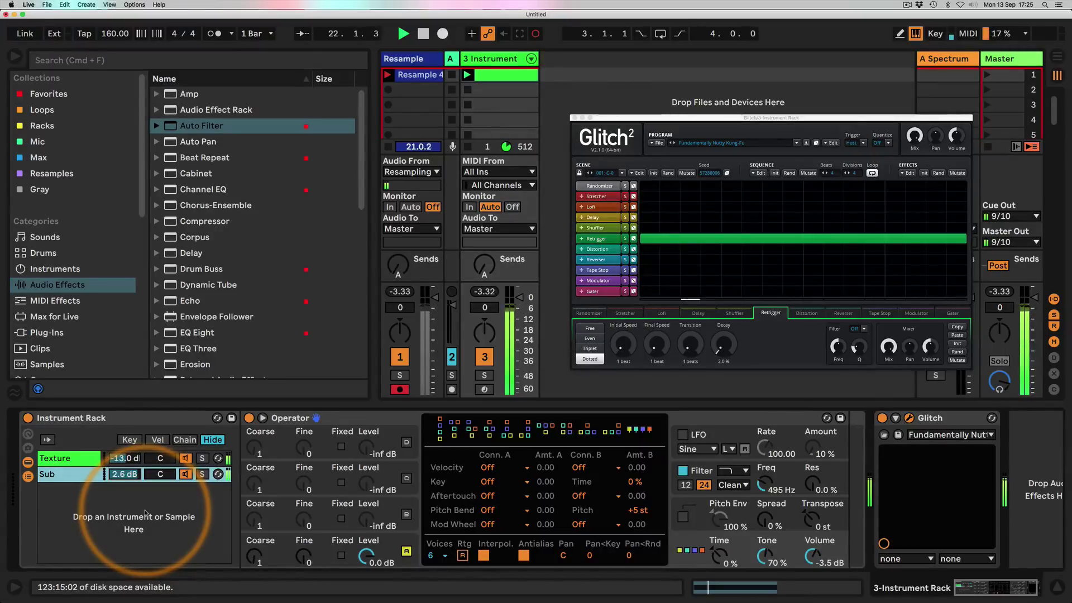
Step: In the Texture chain, set Erosion to 2.92 kHz with amount 142 and Redux to 9 bits
click(67, 474)
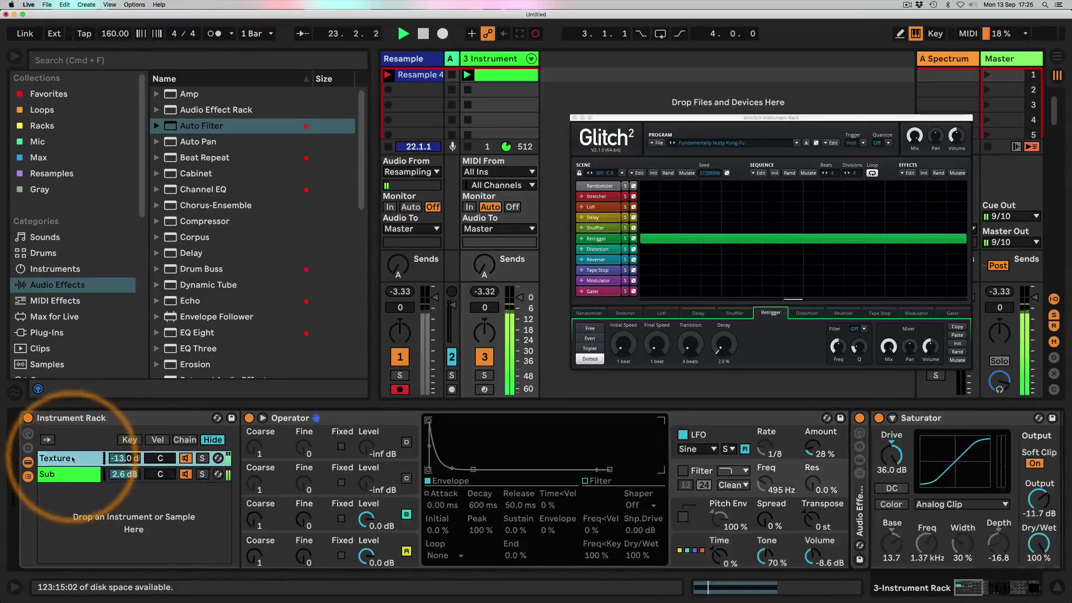
scroll(662, 523, right, 5)
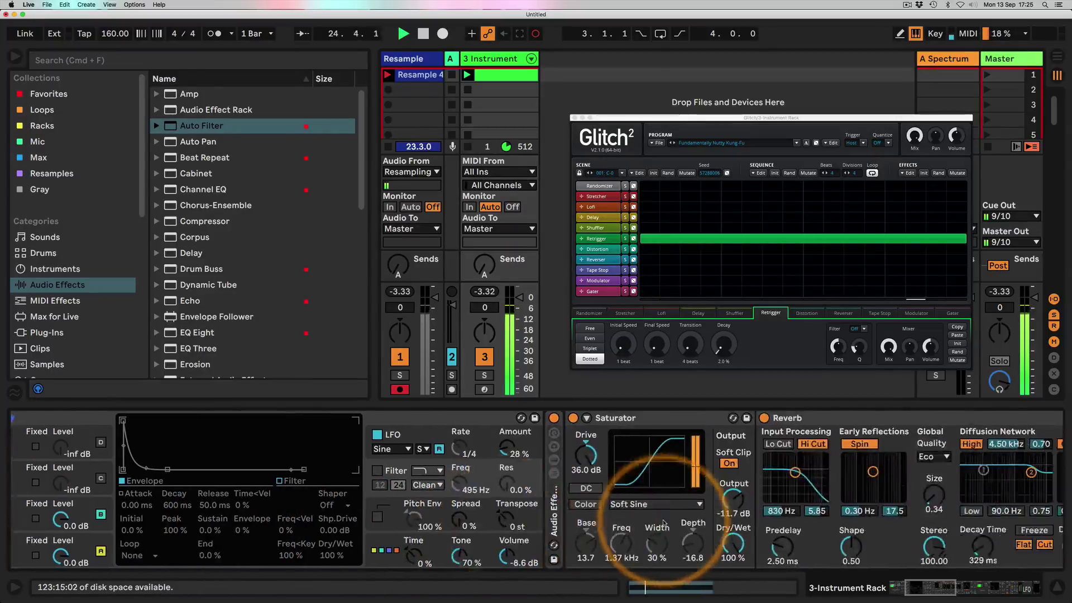
scroll(662, 522, right, 10)
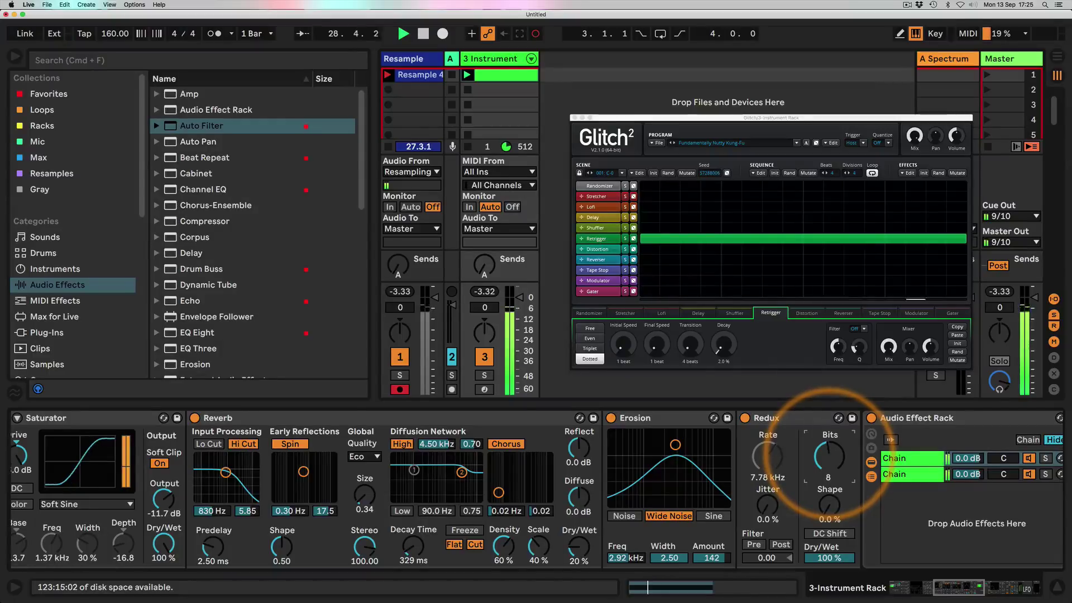
scroll(726, 463, right, 8)
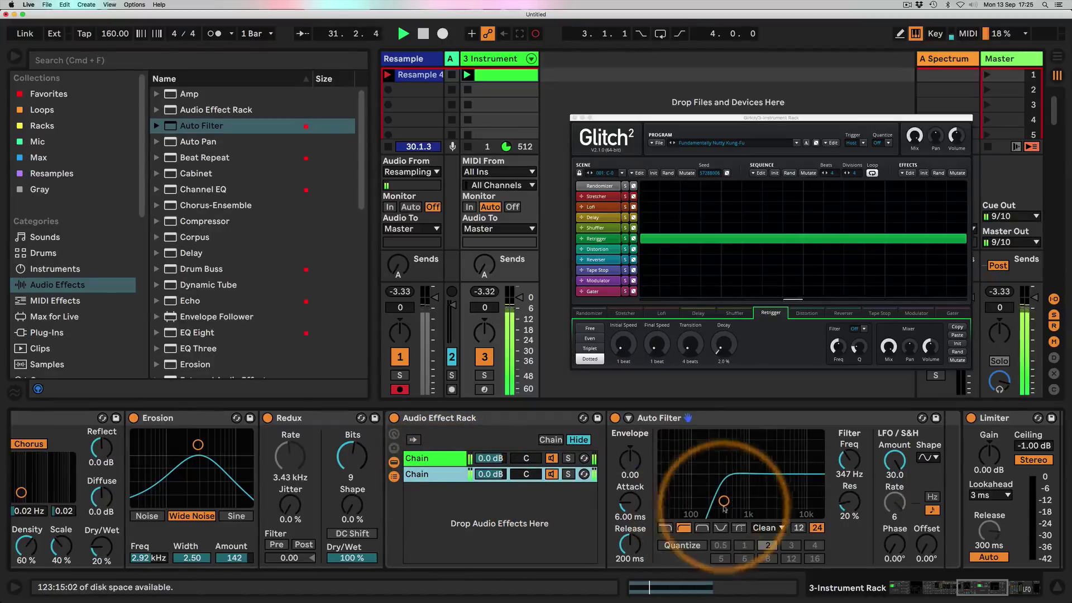
Step: Switch the second chain's high-pass Auto Filter to the MS2 circuit, with frequency 197 Hz, resonance 15% and drive 3.62 dB
click(768, 527)
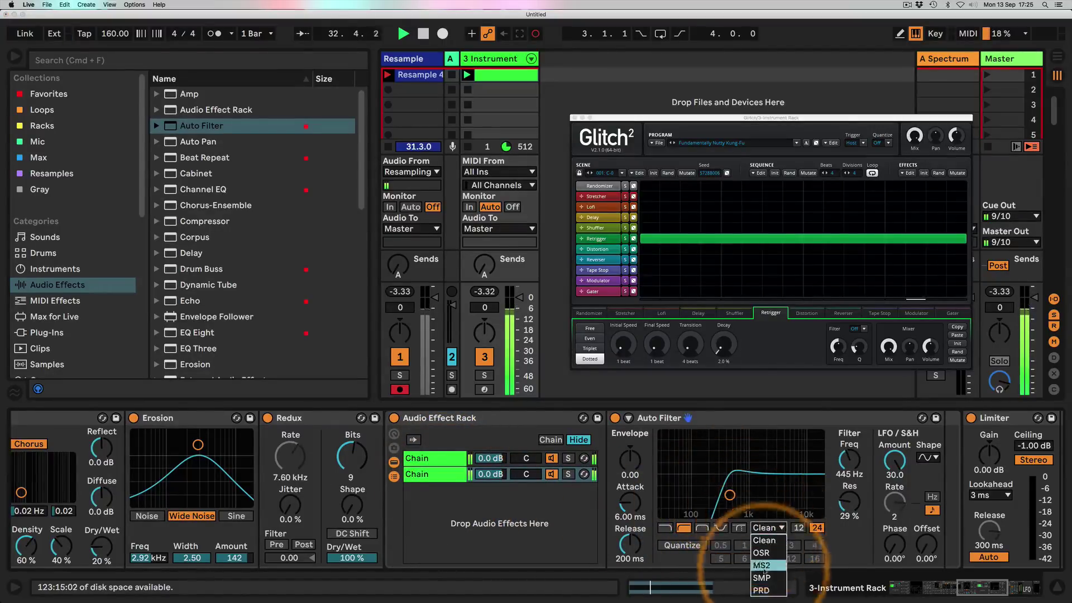
click(762, 566)
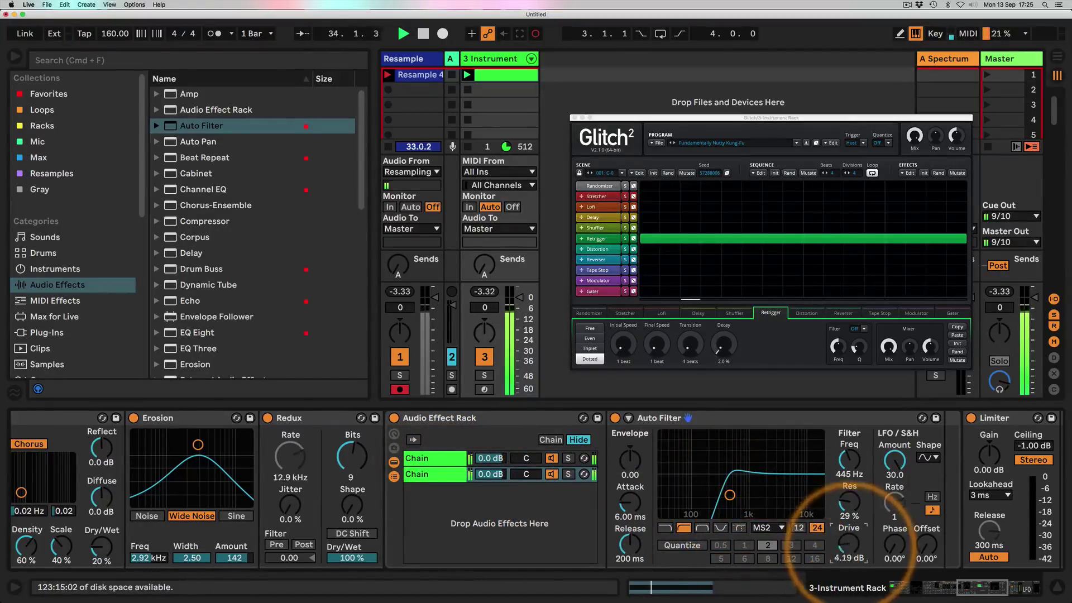
drag(851, 548, 849, 546)
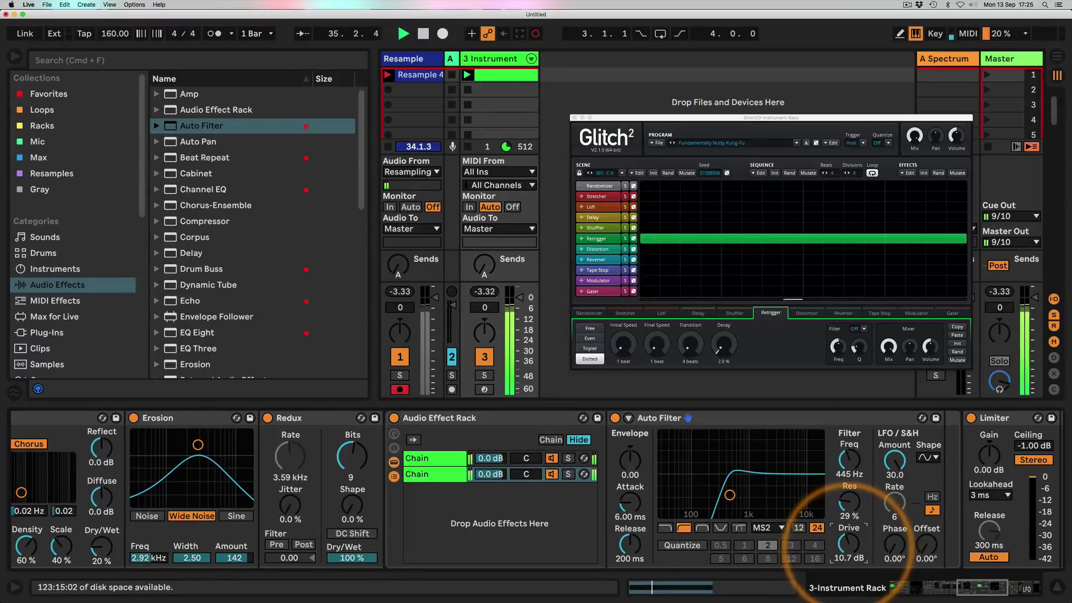
drag(730, 495, 710, 504)
drag(849, 549, 846, 545)
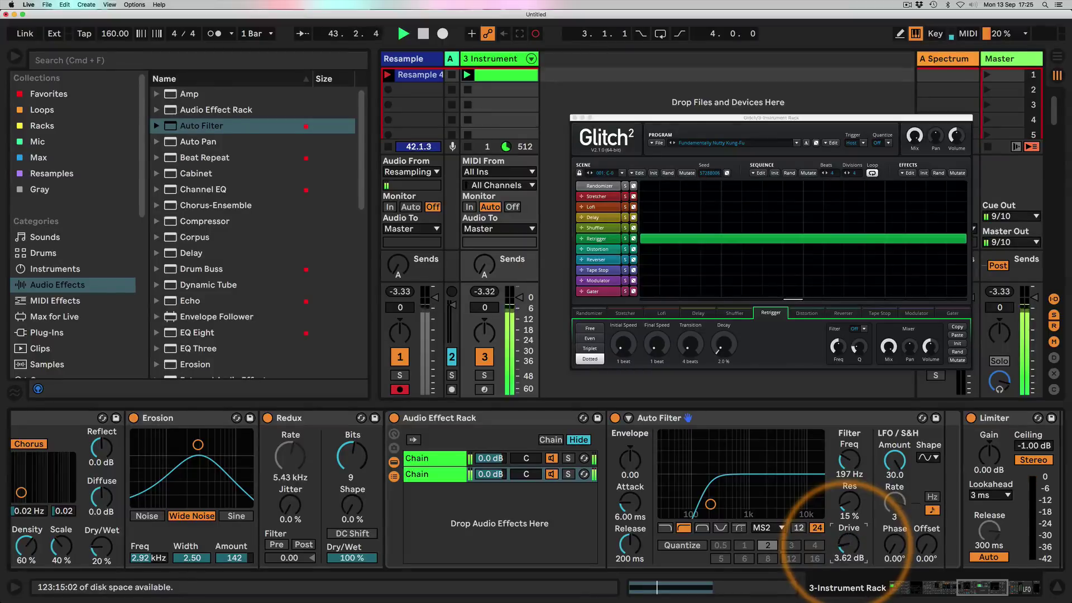
Step: Set the first chain's low-pass Auto Filter to 197 Hz, 12% resonance, MS2 circuit and 4.95 dB drive
click(441, 458)
mouse_move(722, 504)
mouse_down()
mouse_move(778, 504)
mouse_move(711, 506)
mouse_up()
click(774, 527)
click(764, 560)
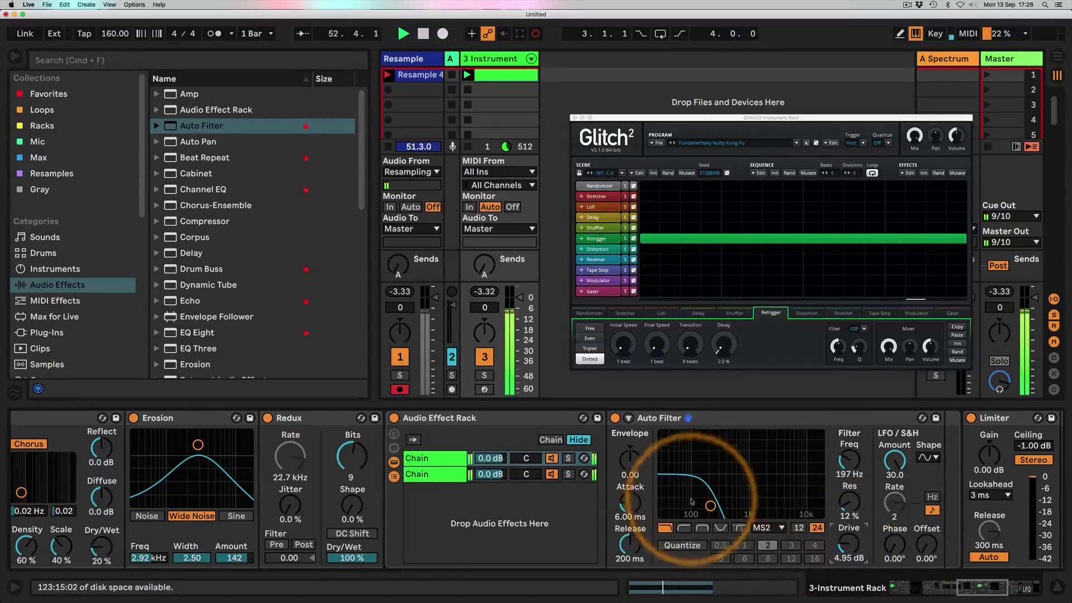
Step: Try Redux at 7 bits and 40% Dry/Wet with Erosion at 2.58 kHz and amount 200
scroll(698, 514, left, 10)
scroll(673, 499, left, 10)
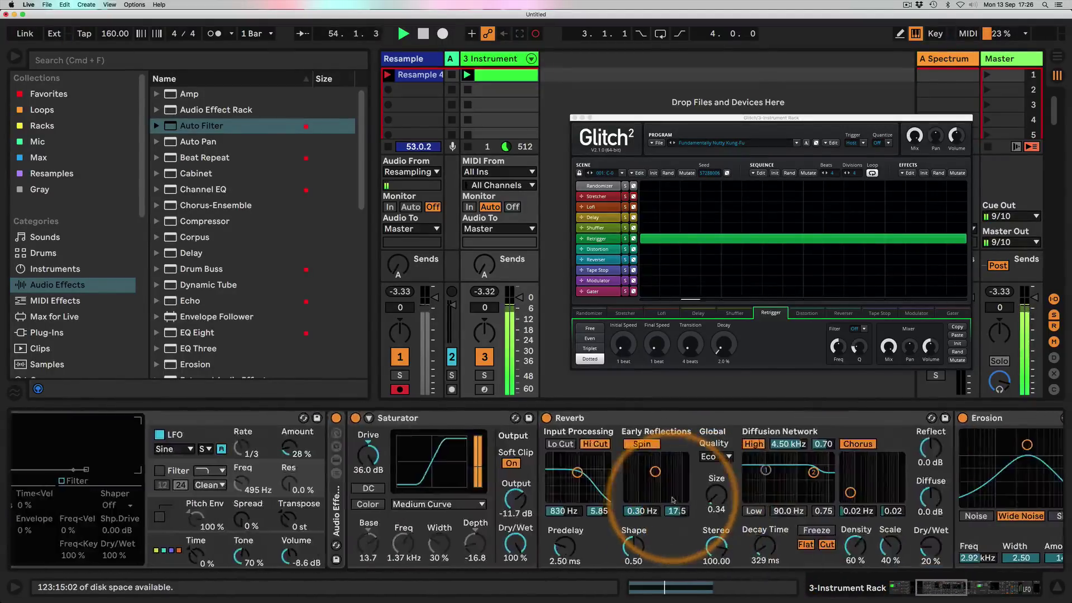
scroll(673, 499, right, 15)
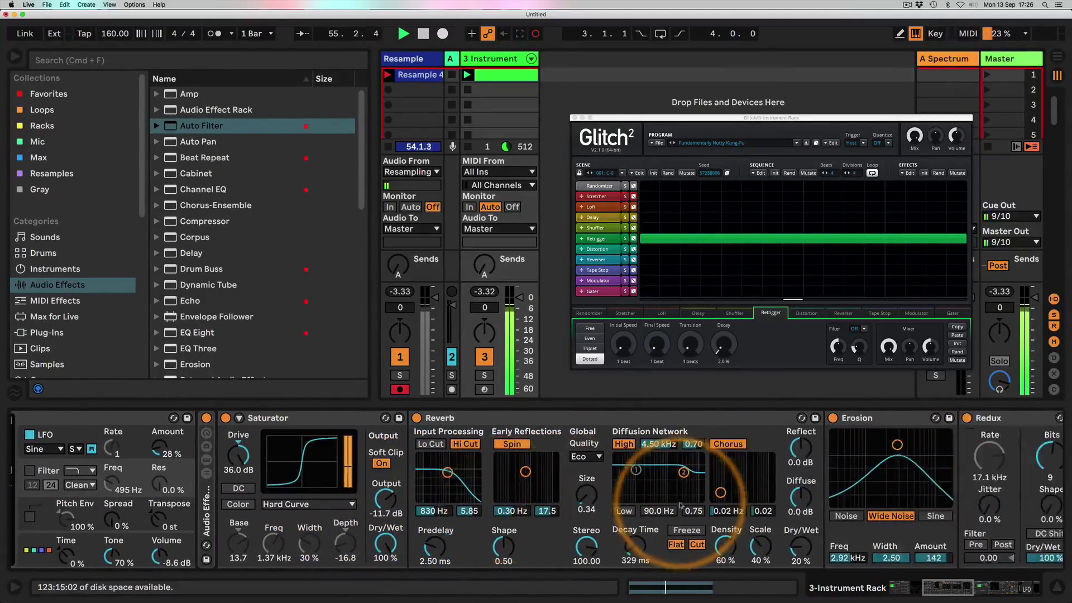
mouse_move(741, 468)
mouse_down()
mouse_move(741, 447)
mouse_move(731, 469)
mouse_up()
click(742, 557)
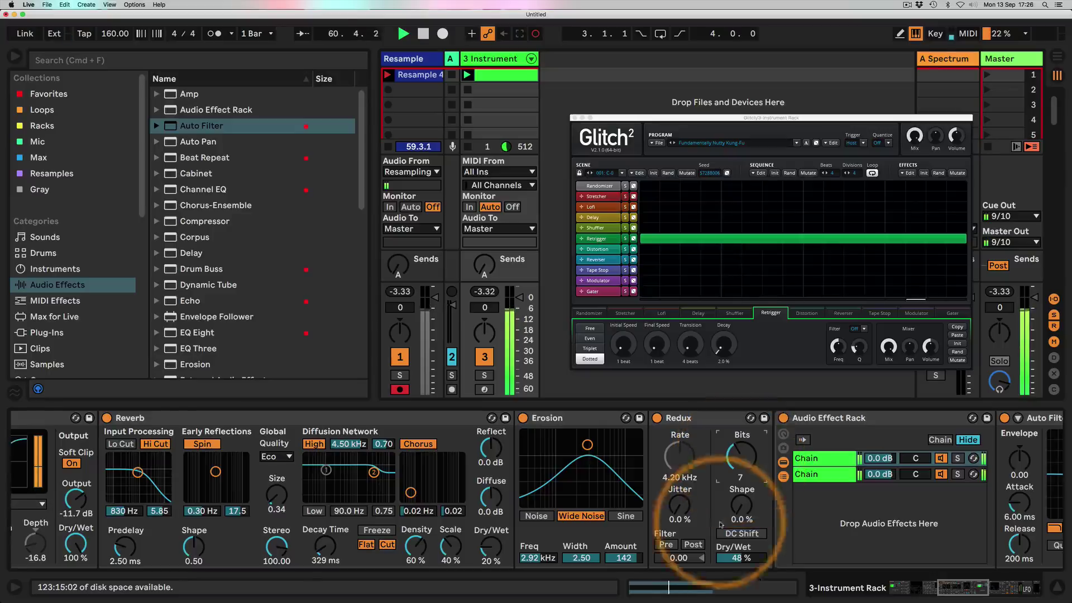
click(738, 558)
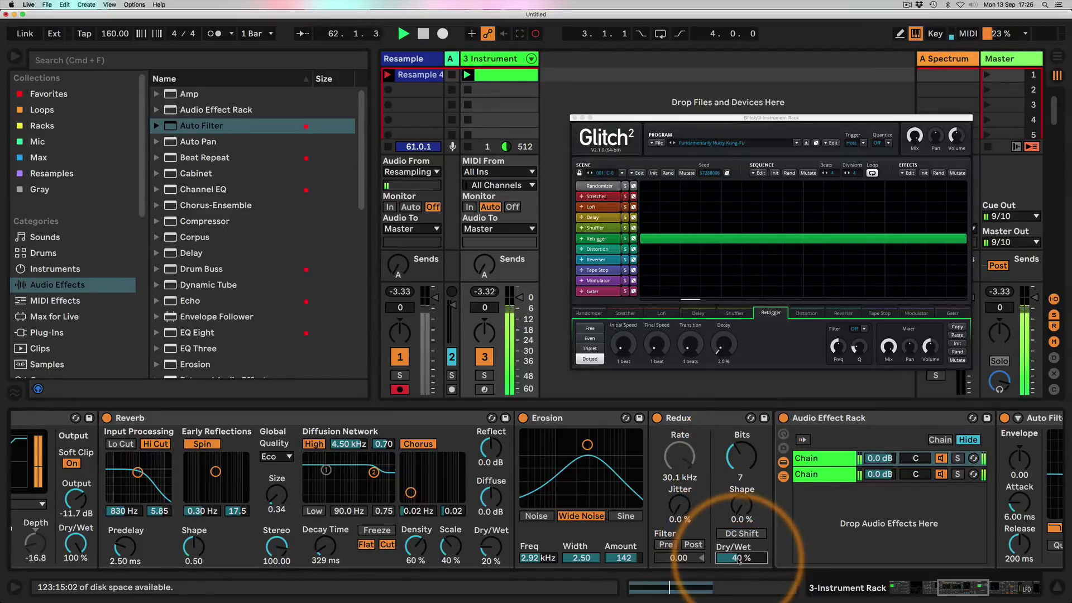
scroll(589, 476, right, 3)
mouse_move(424, 445)
mouse_down()
mouse_move(419, 430)
mouse_move(385, 408)
mouse_move(398, 434)
mouse_move(373, 411)
mouse_move(453, 424)
mouse_move(466, 454)
mouse_move(467, 434)
mouse_move(420, 434)
mouse_up()
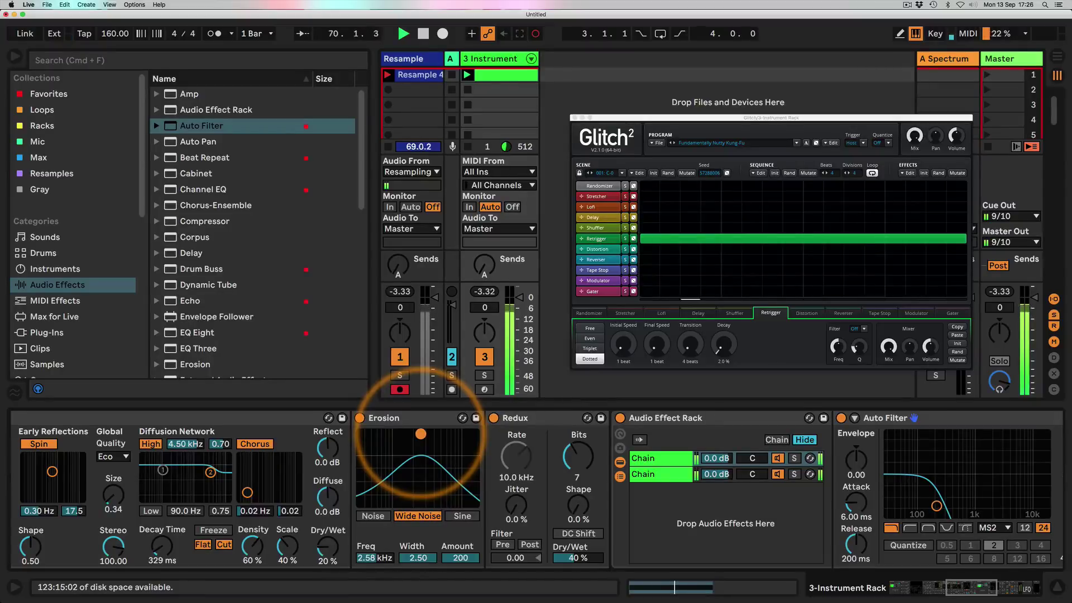
Step: Try a Reverb Decay Time of 932 ms with Dry/Wet at 52%
scroll(410, 501, left, 4)
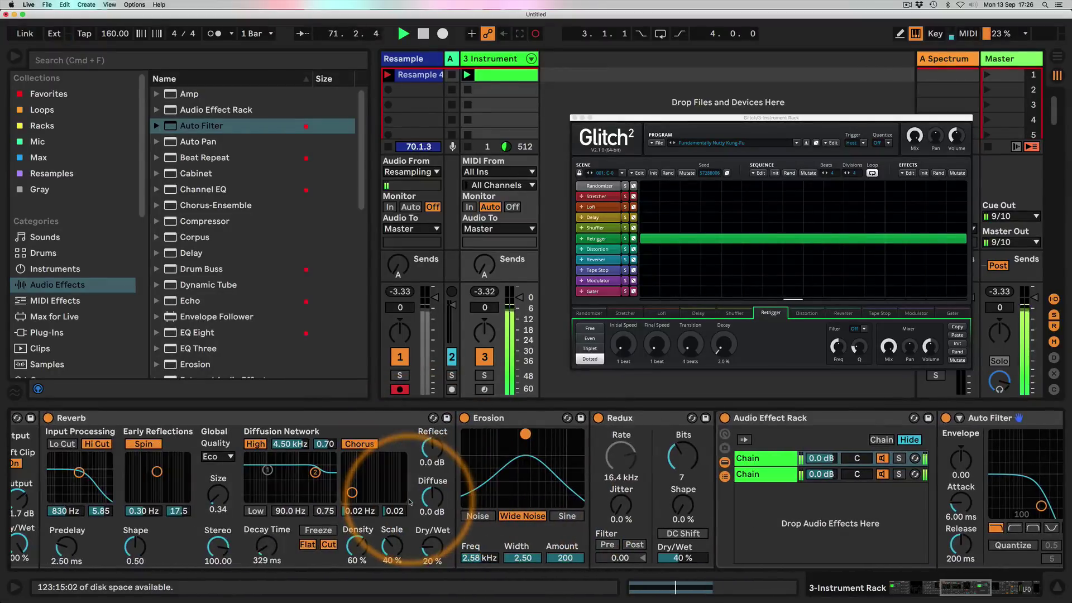
click(431, 546)
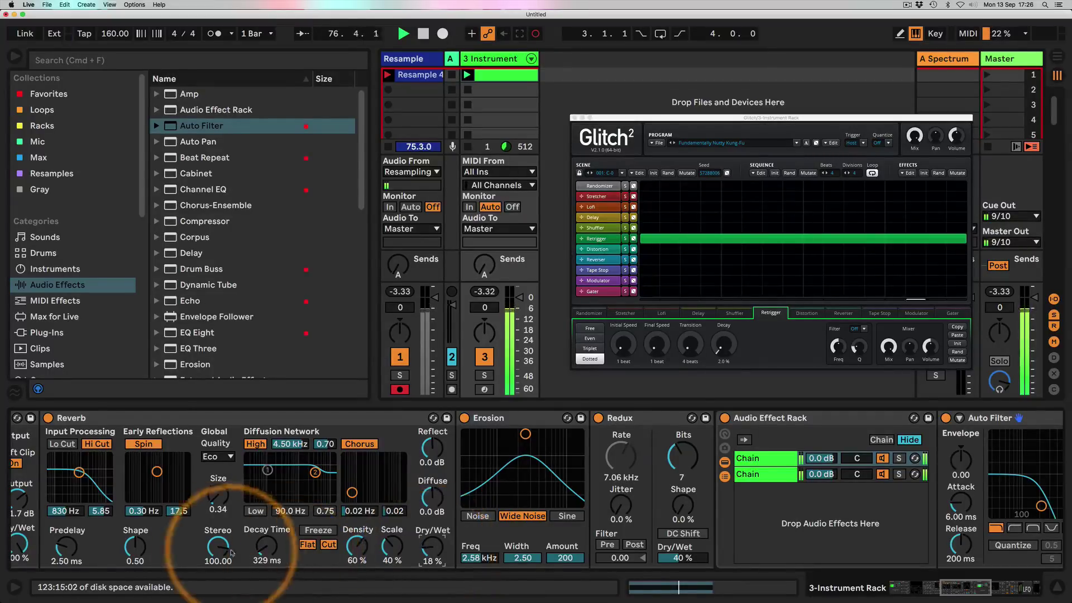
drag(266, 547, 267, 537)
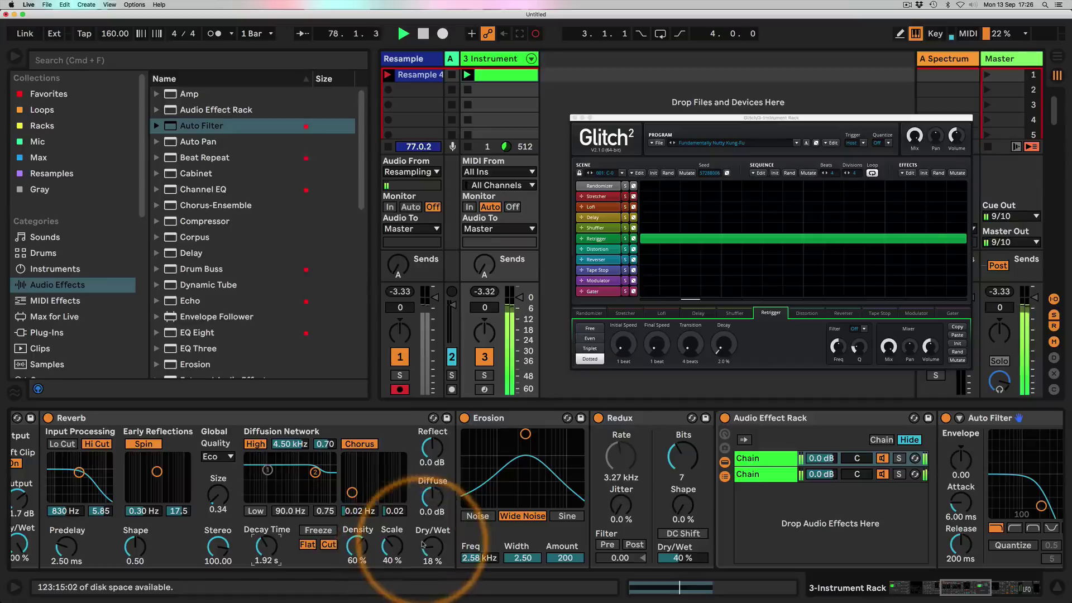
drag(268, 534, 267, 540)
drag(432, 549, 433, 538)
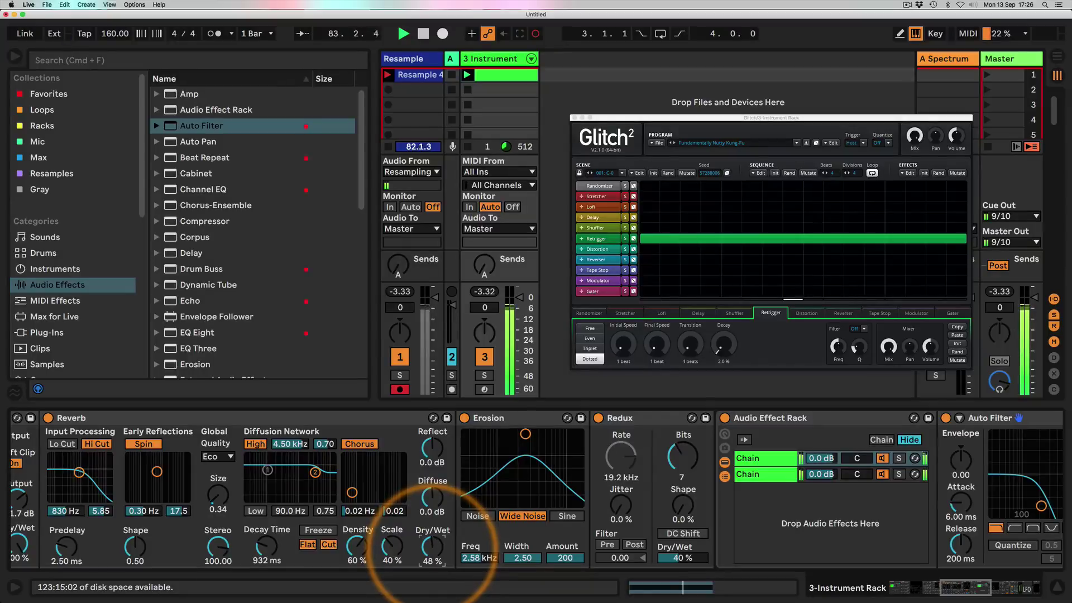
drag(432, 552, 431, 551)
Step: Set the Reverb's Decay Time to 329 ms, Size to 3.72 and Dry/Wet to 26%
drag(263, 537, 267, 543)
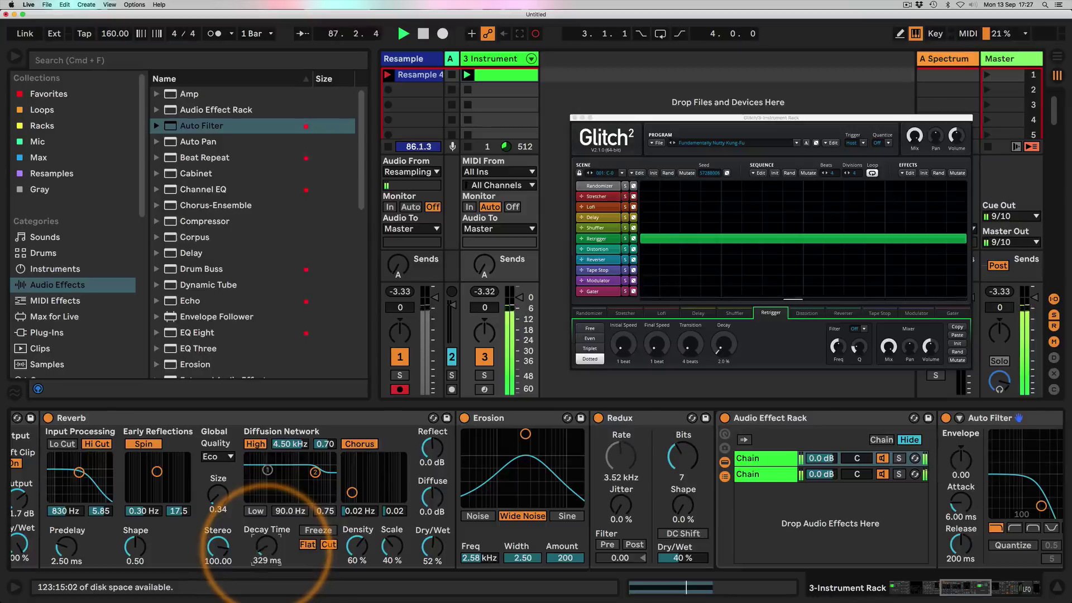
drag(266, 550, 266, 549)
drag(220, 501, 222, 488)
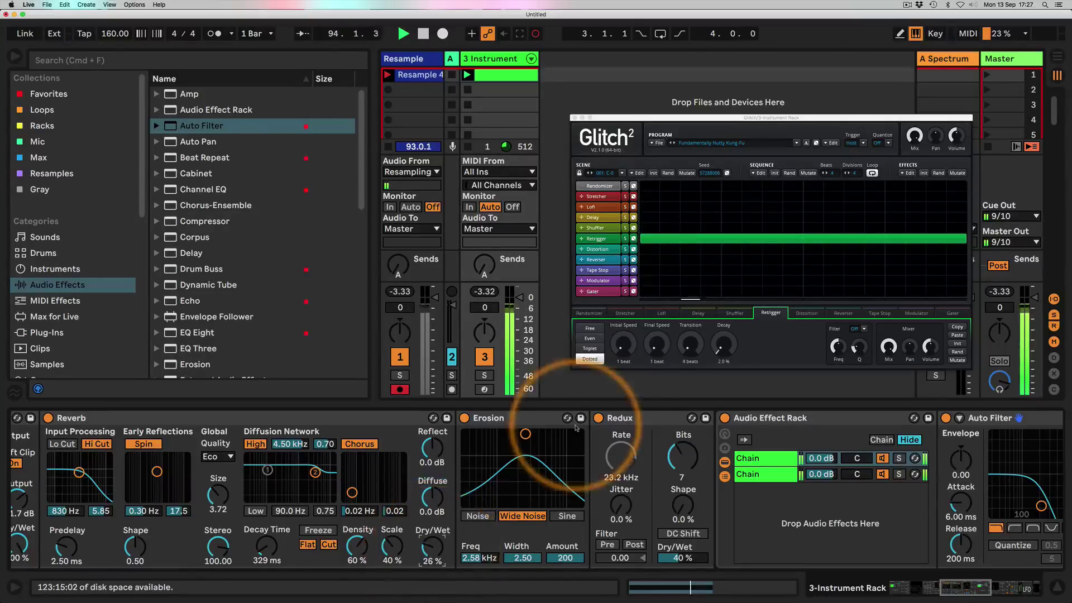
Step: Try Glitch's Retrigger Initial and Final Speed at 1/8th, and restore both to 1 beat
drag(650, 348, 613, 336)
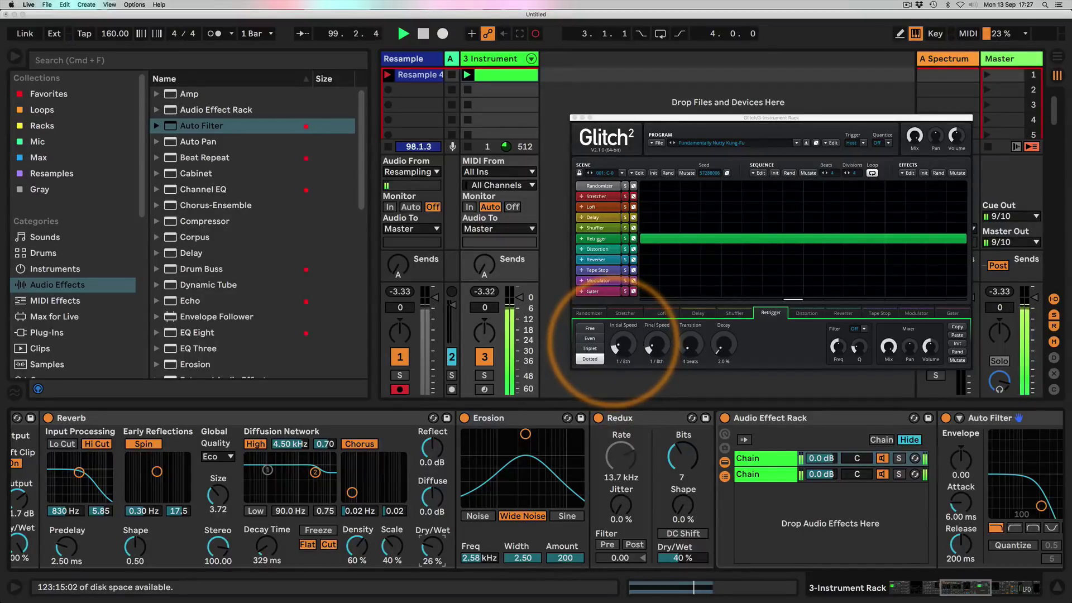
drag(613, 341, 622, 353)
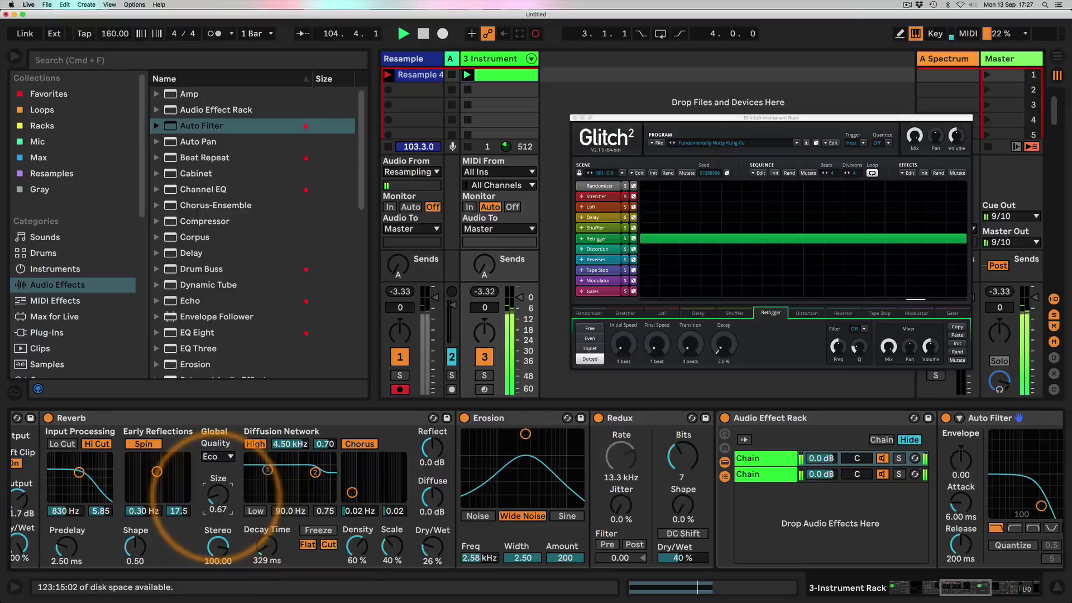
Step: Set the Reverb's Size to 0.67 and Decay Time to 3.79 s
drag(270, 553, 270, 542)
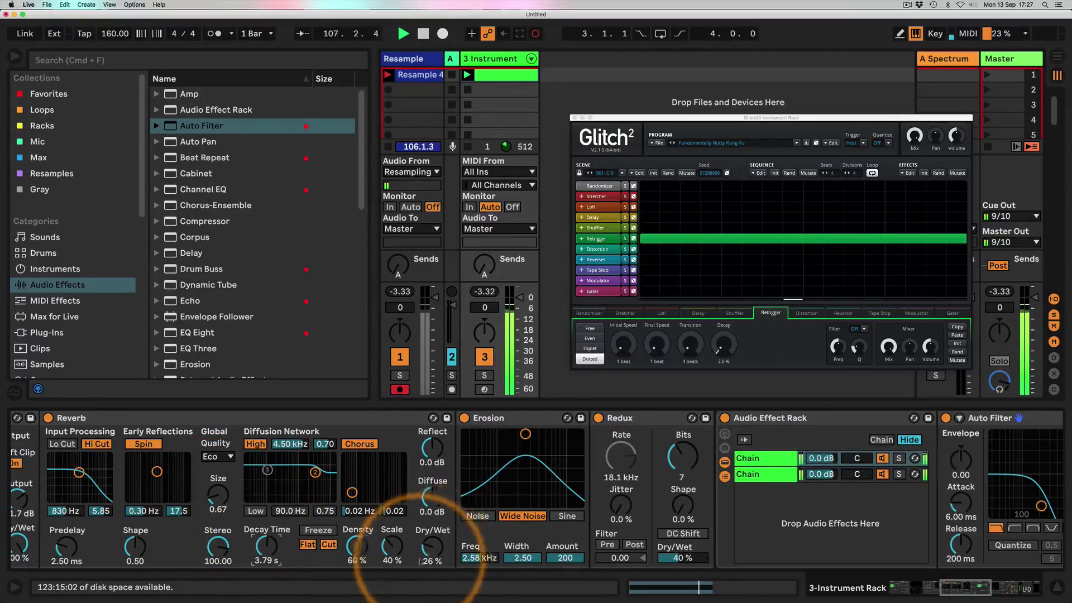
Step: Set Erosion to 1.97 kHz with amount 74.4, and Redux to 13 bits with 23% Dry/Wet
drag(525, 434, 519, 460)
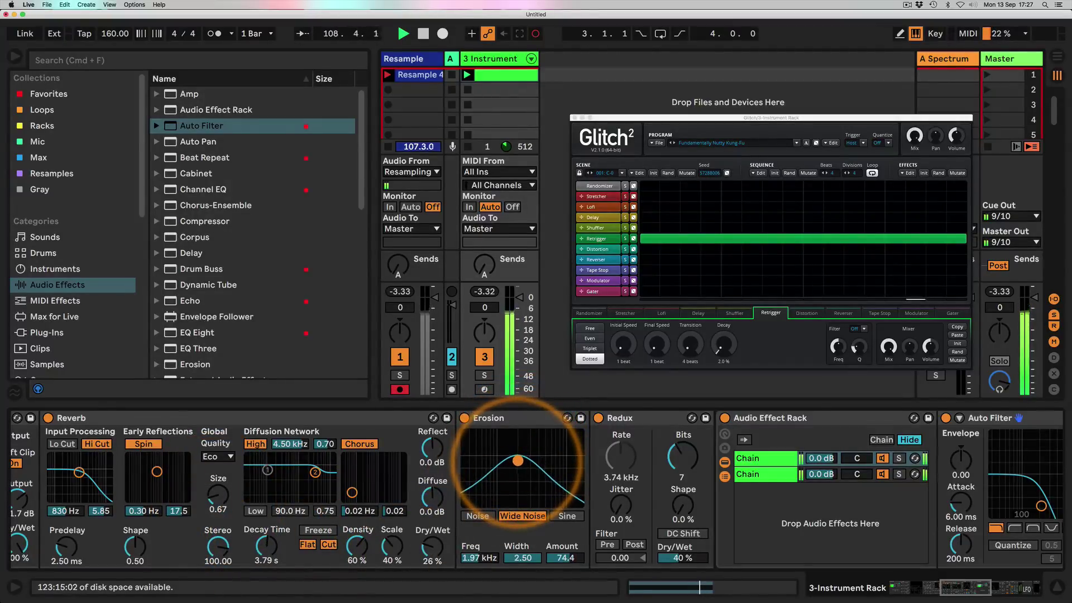
drag(682, 457, 682, 454)
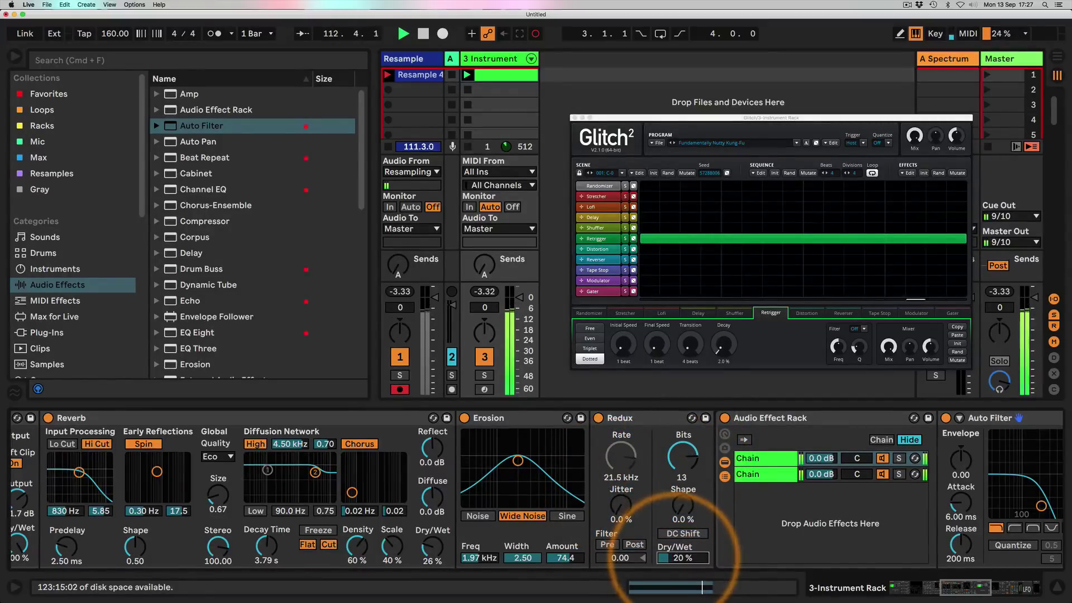
Step: Raise the first chain's low-pass Auto Filter frequency to about 786 Hz
scroll(642, 503, right, 10)
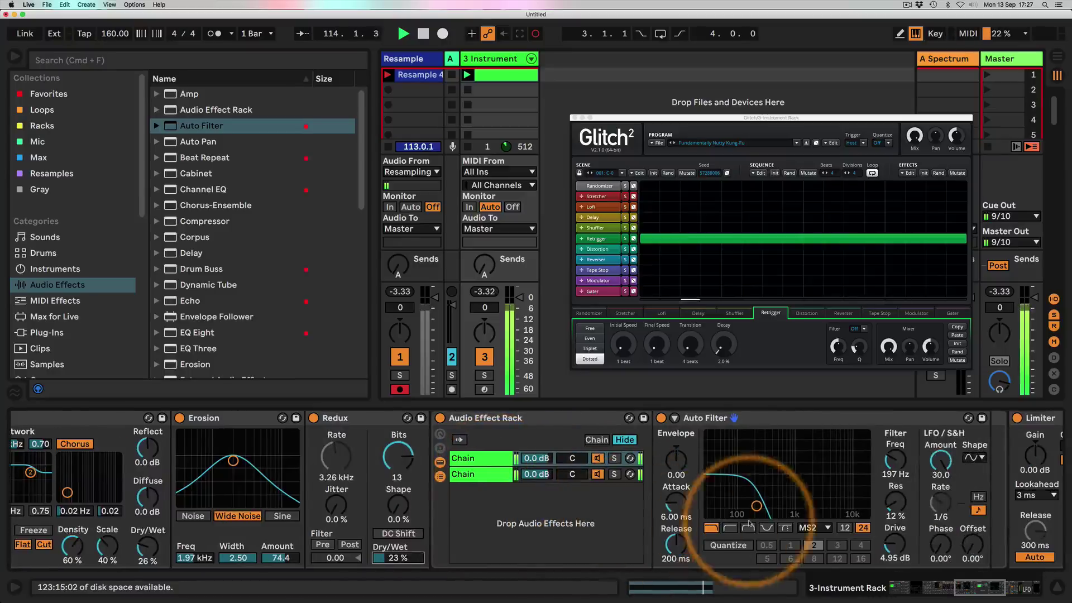
drag(765, 505, 793, 505)
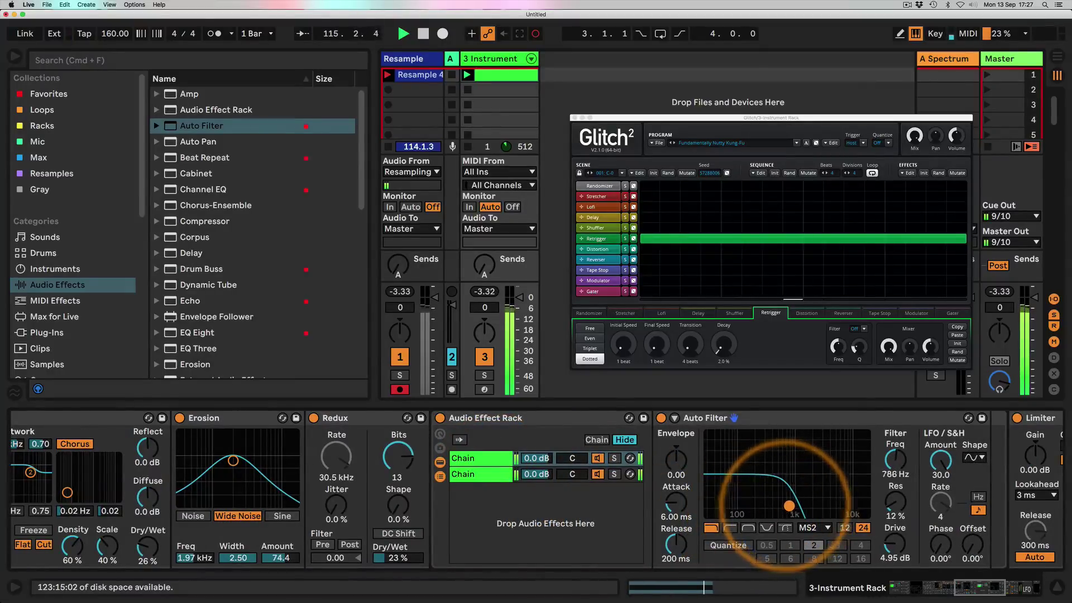
Step: Set the second chain's high-pass Auto Filter to 571 Hz with 20% resonance and 12.8 dB drive
click(474, 475)
drag(756, 504, 782, 500)
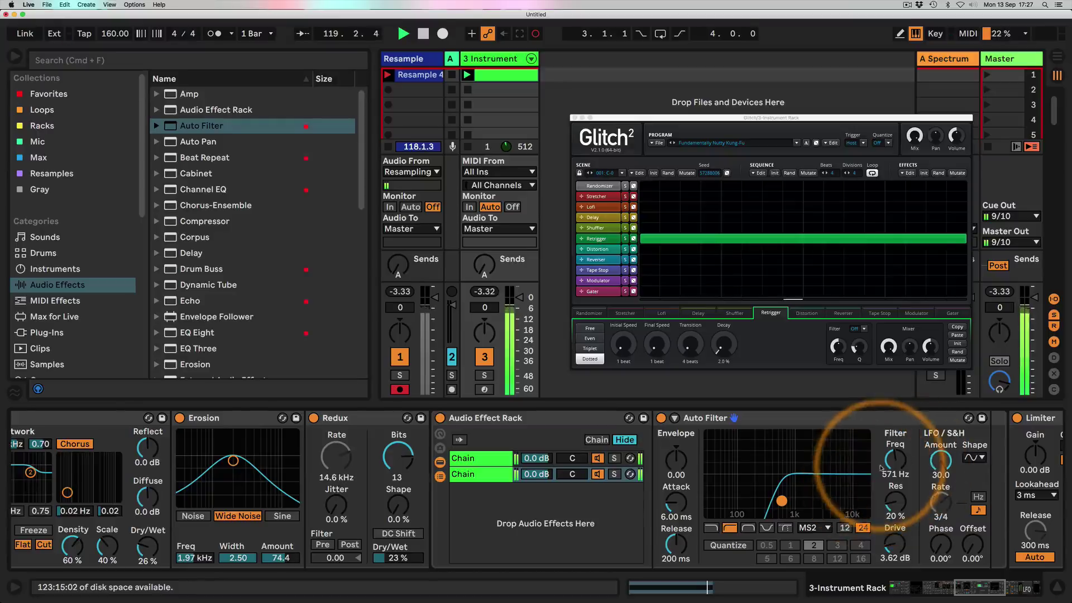
drag(895, 543, 896, 536)
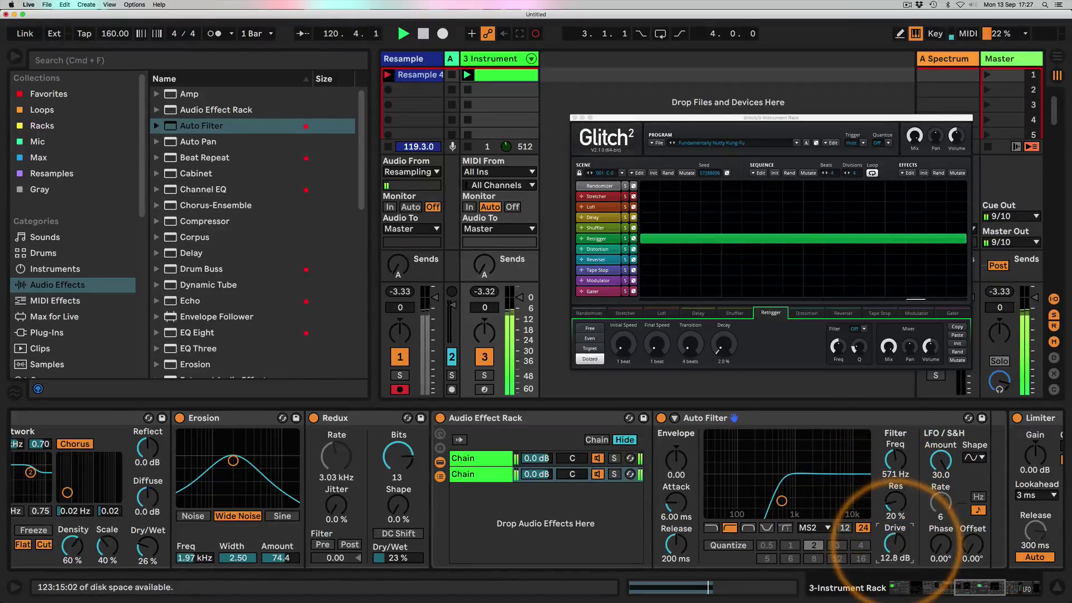
Step: Lower the high-pass Auto Filter's Drive to 4.00 dB and stop the Resample and Instrument tracks' clips
drag(897, 546, 898, 543)
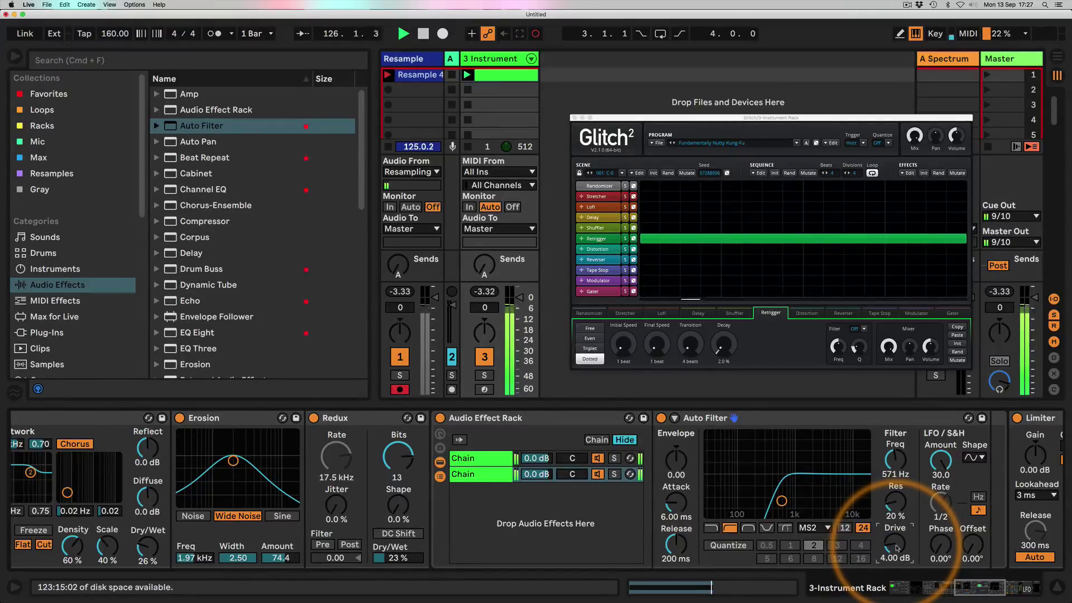
click(387, 147)
click(468, 147)
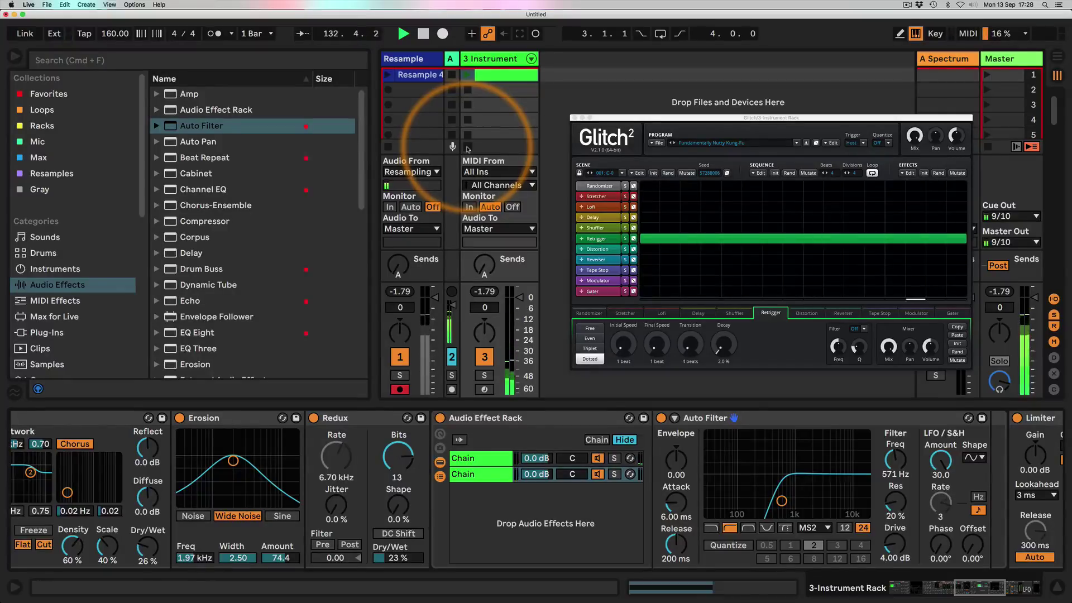
click(406, 80)
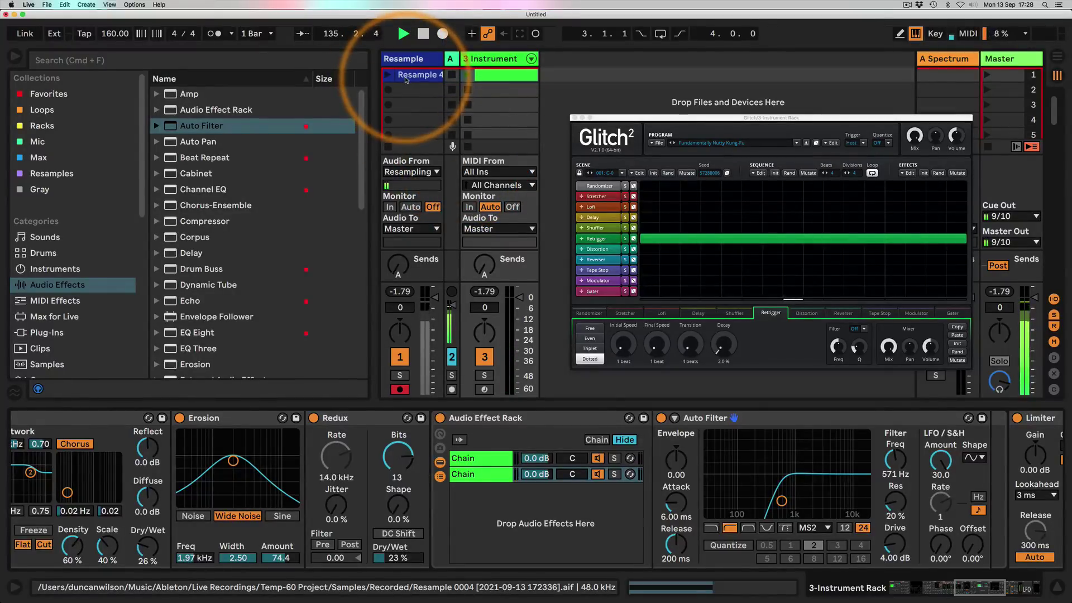
Step: Delete the Glitch2 plug-in that follows the LFO device on the Instrument track
drag(610, 118, 585, 136)
scroll(815, 441, right, 15)
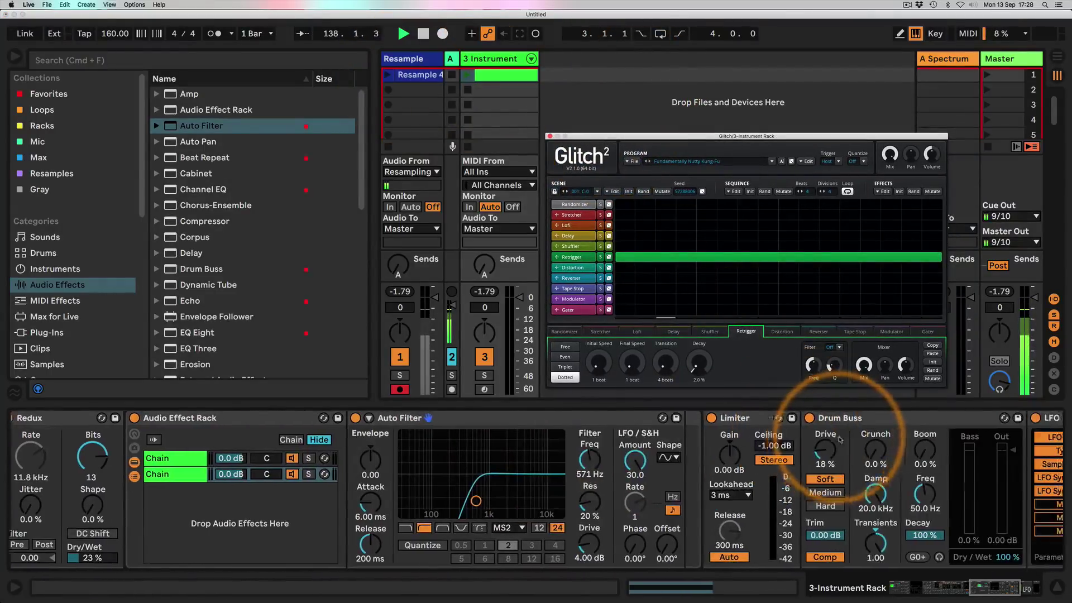
click(917, 419)
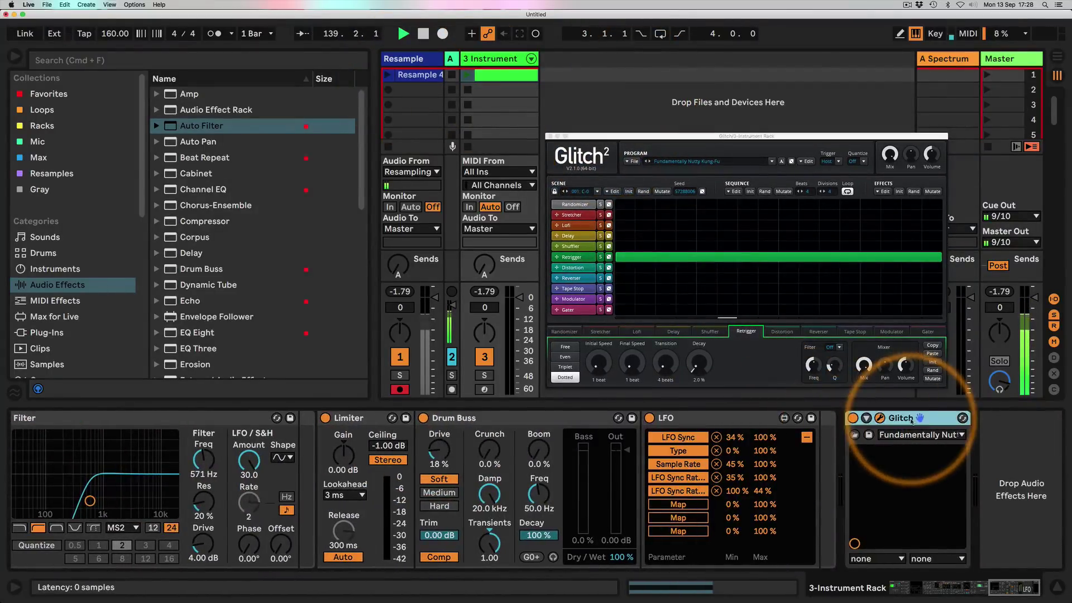
key(Delete)
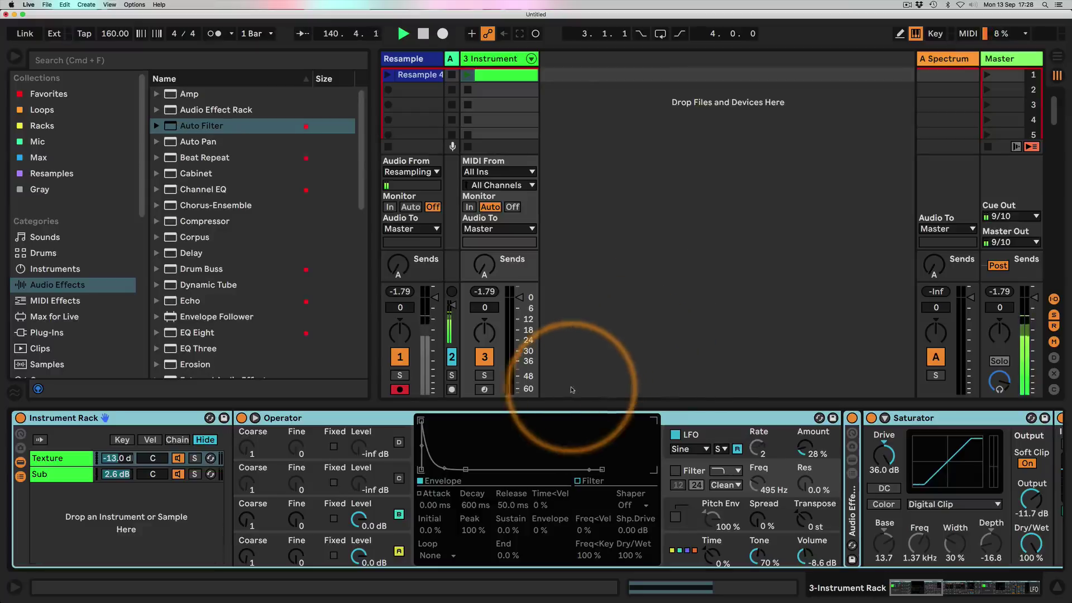
Step: Check which slicing presets are offered for slicing the Resample 4 clip to a new MIDI track
click(417, 76)
drag(618, 417, 303, 418)
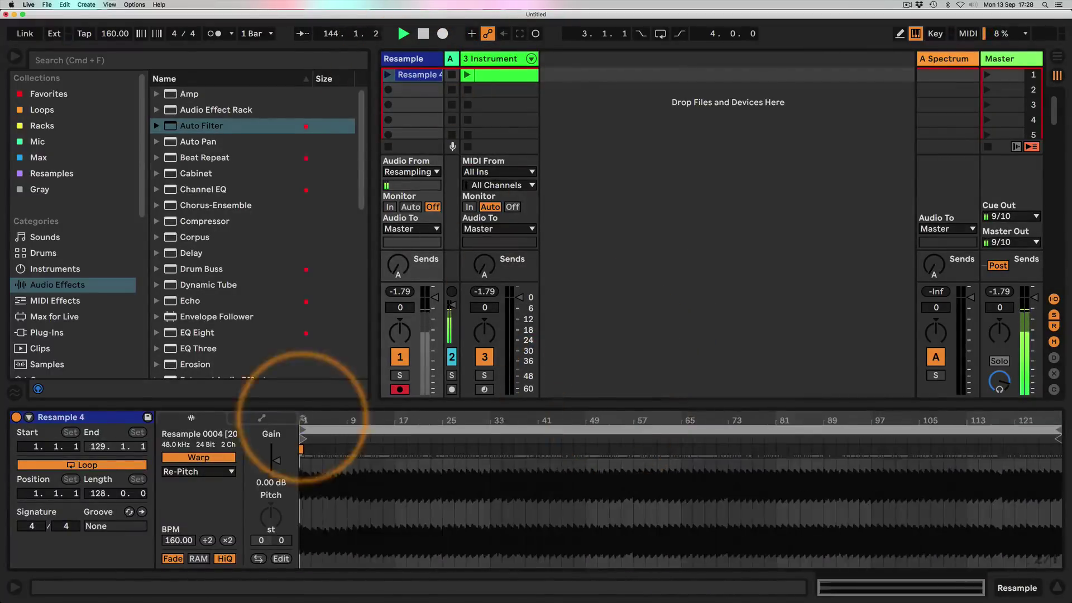
right_click(413, 75)
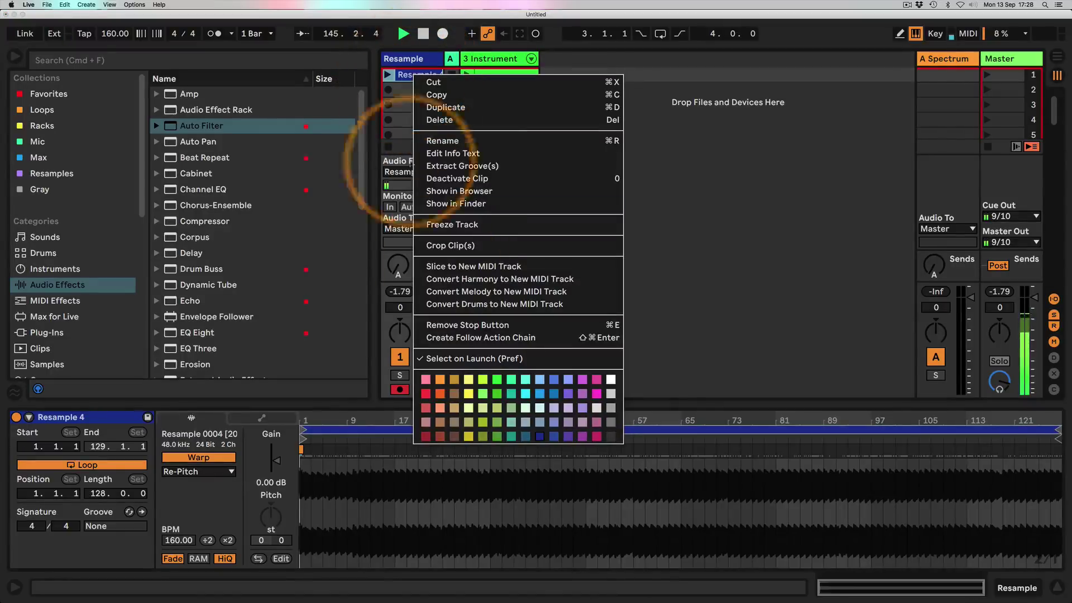
click(474, 267)
click(560, 332)
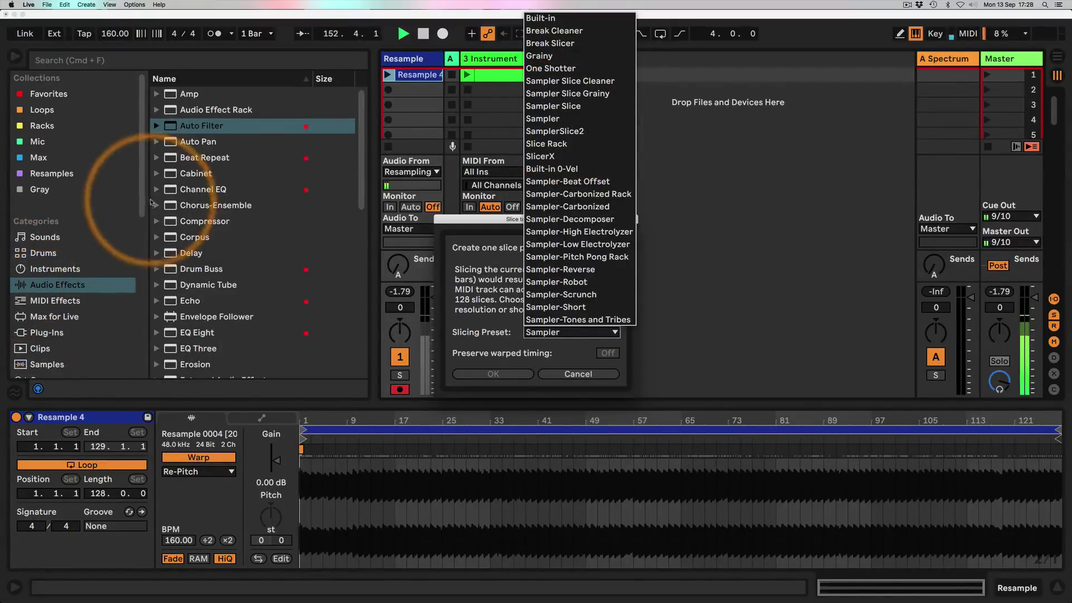
click(479, 345)
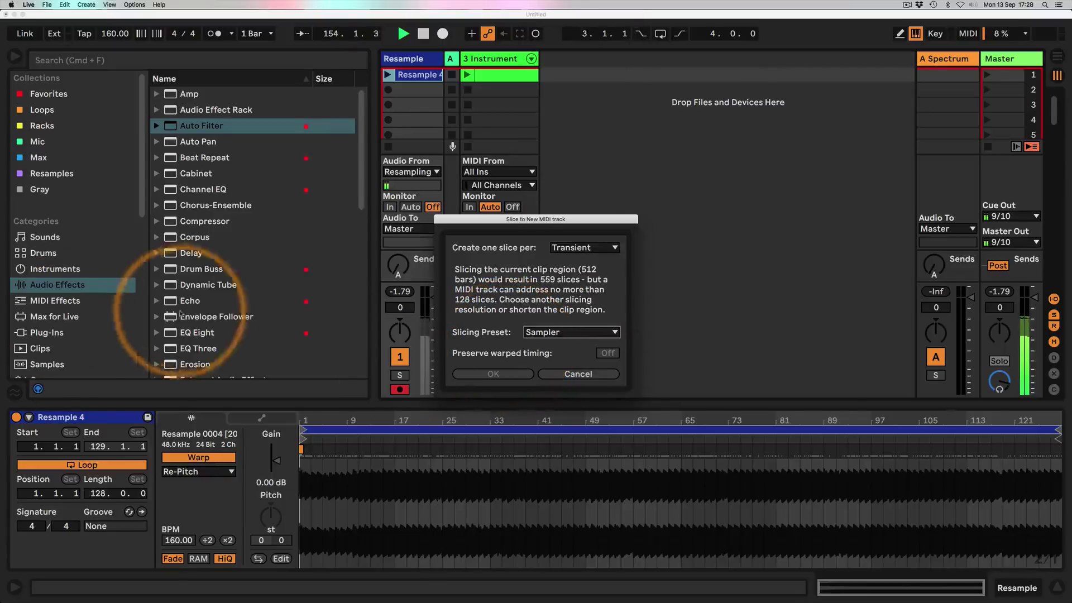
click(545, 374)
Step: Look through the slicing presets stored in the Slicing folder of the User Library's Defaults
scroll(75, 265, down, 5)
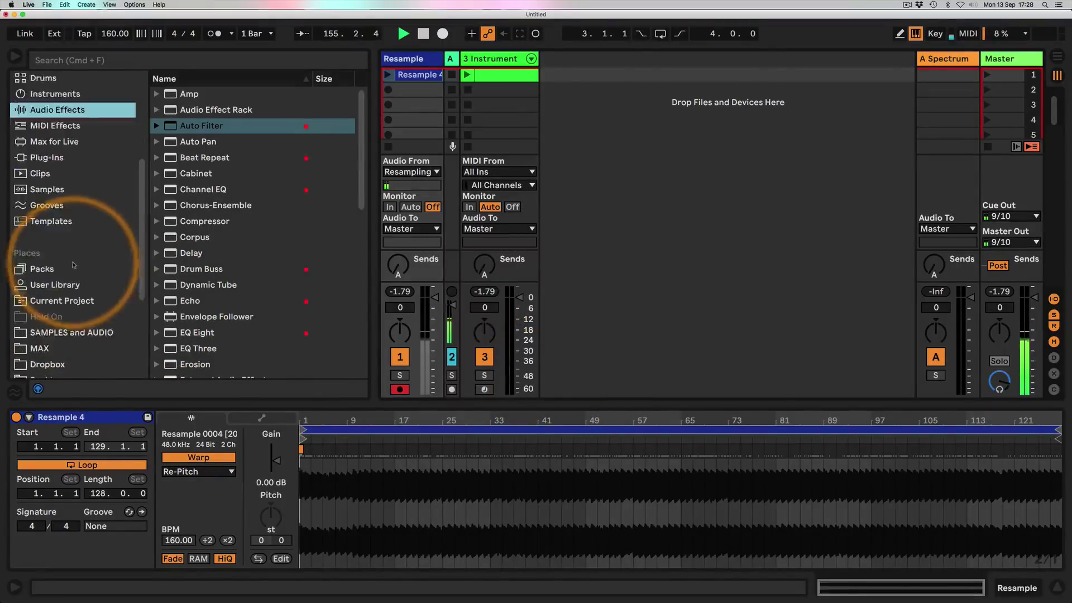
scroll(74, 265, down, 4)
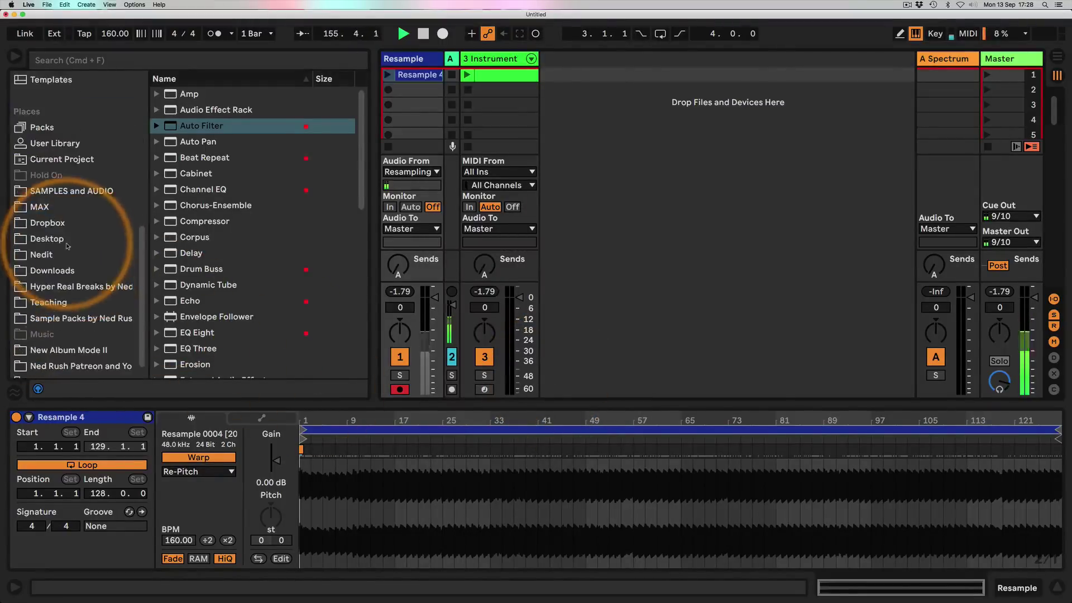
click(25, 144)
double_click(192, 109)
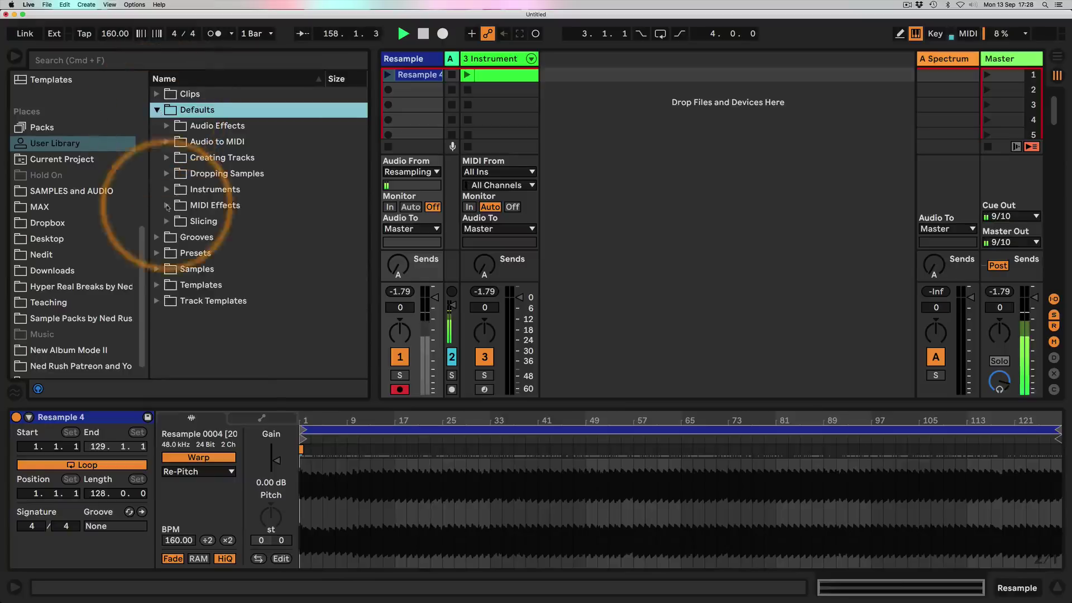
click(166, 221)
scroll(224, 246, down, 5)
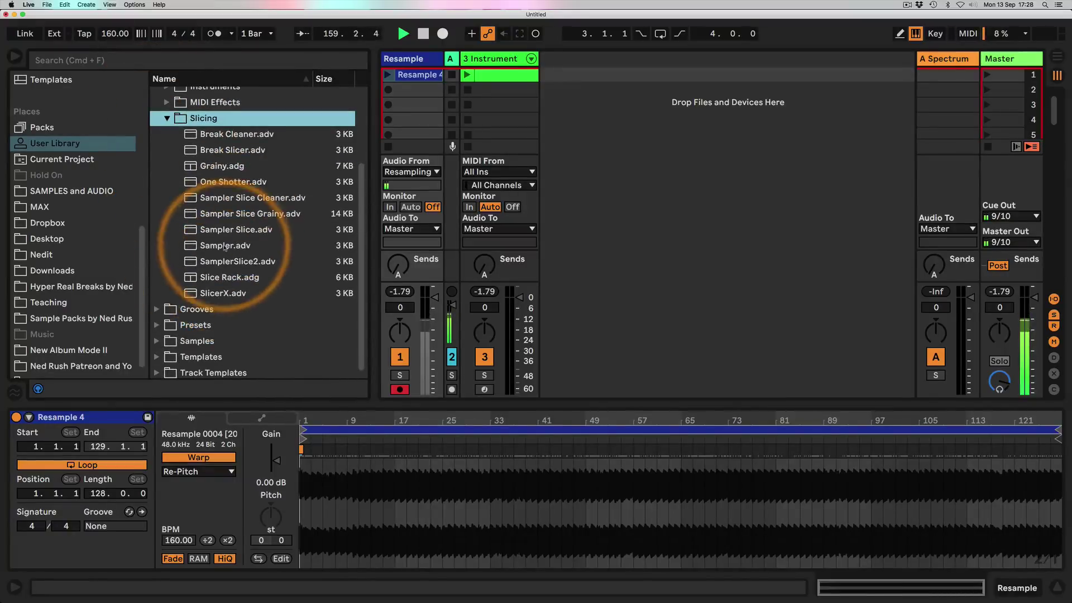
Step: Slice the Resample 4 clip to a new MIDI track with one slice per Bar and the Sampler preset
click(417, 75)
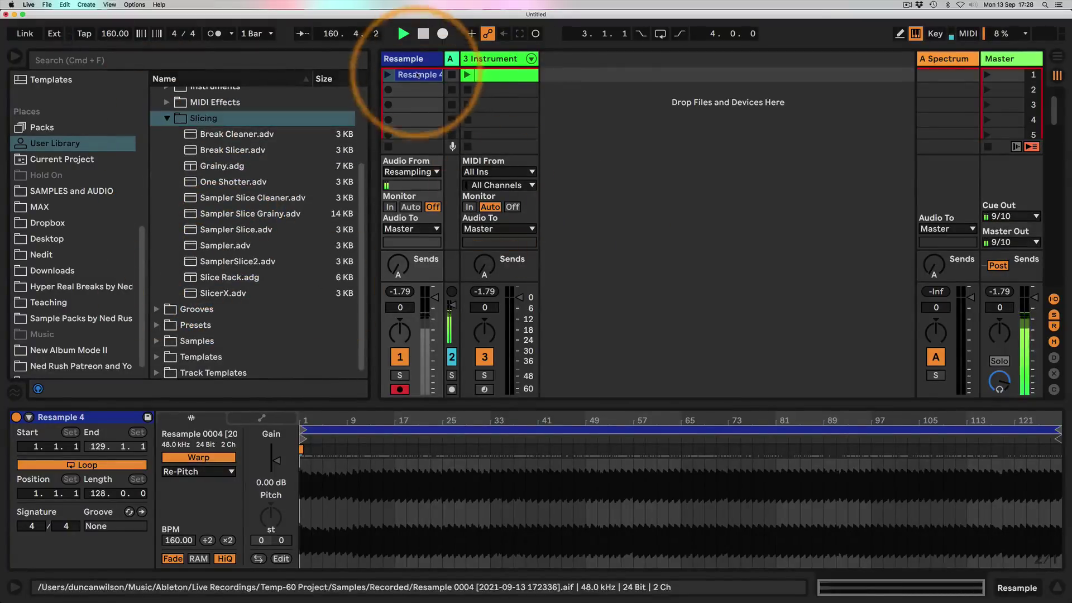
right_click(418, 75)
click(509, 402)
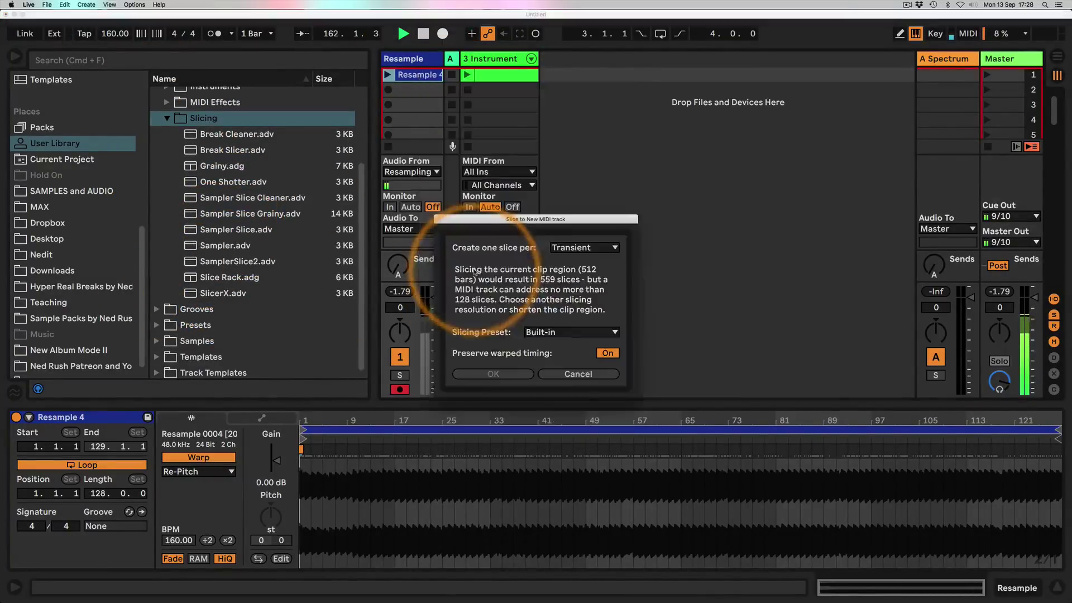
click(538, 333)
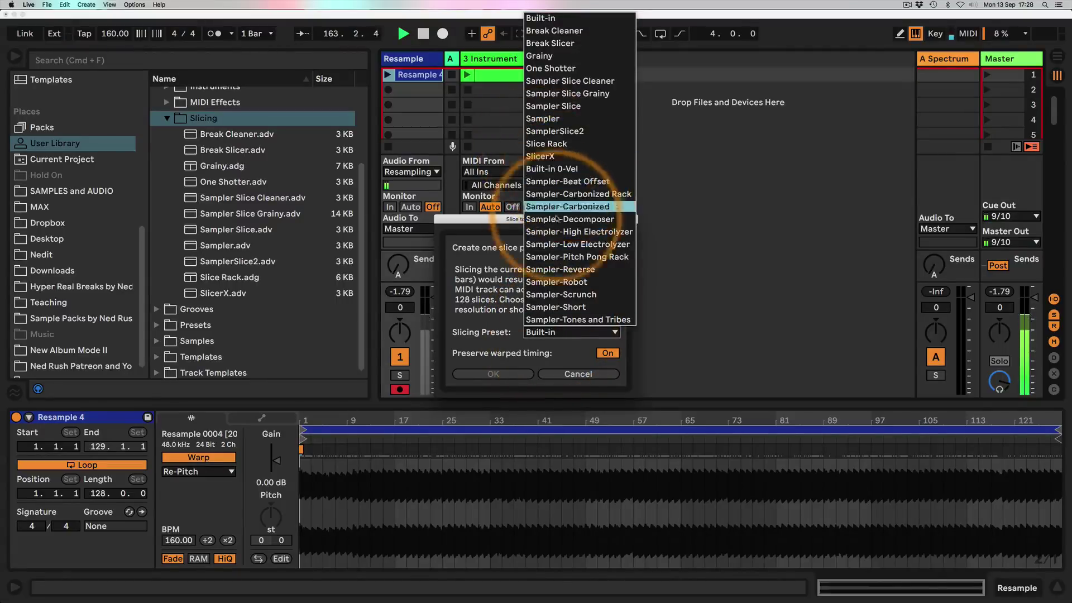
click(573, 119)
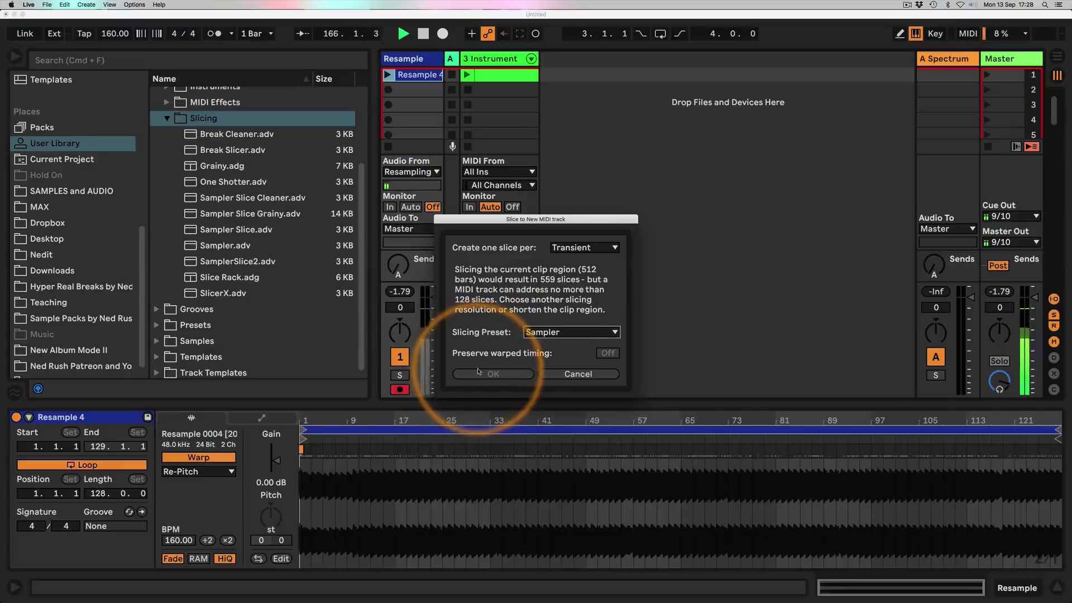
click(563, 249)
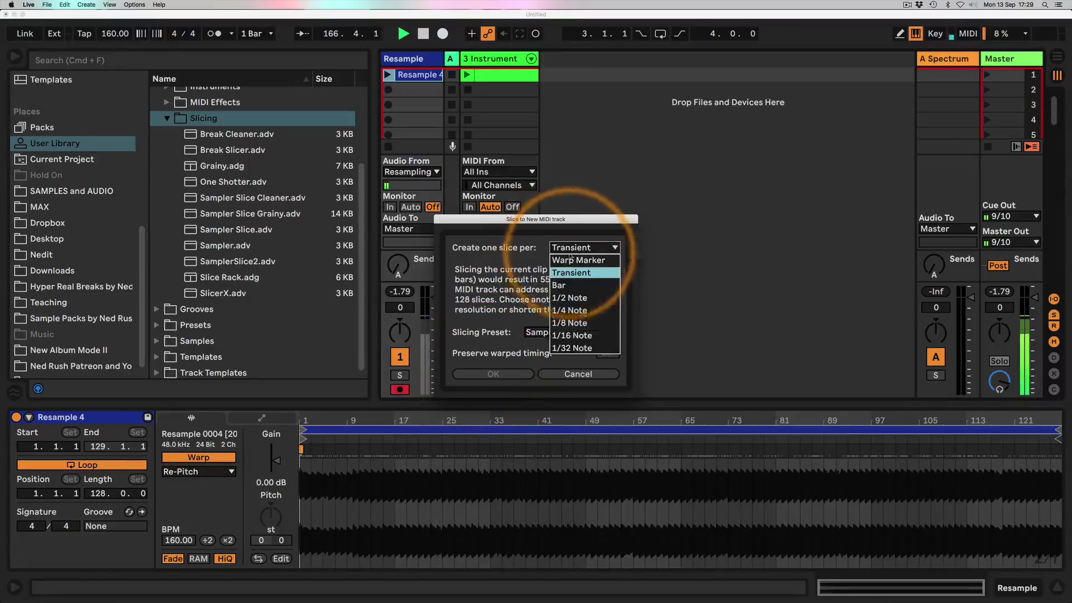
click(566, 285)
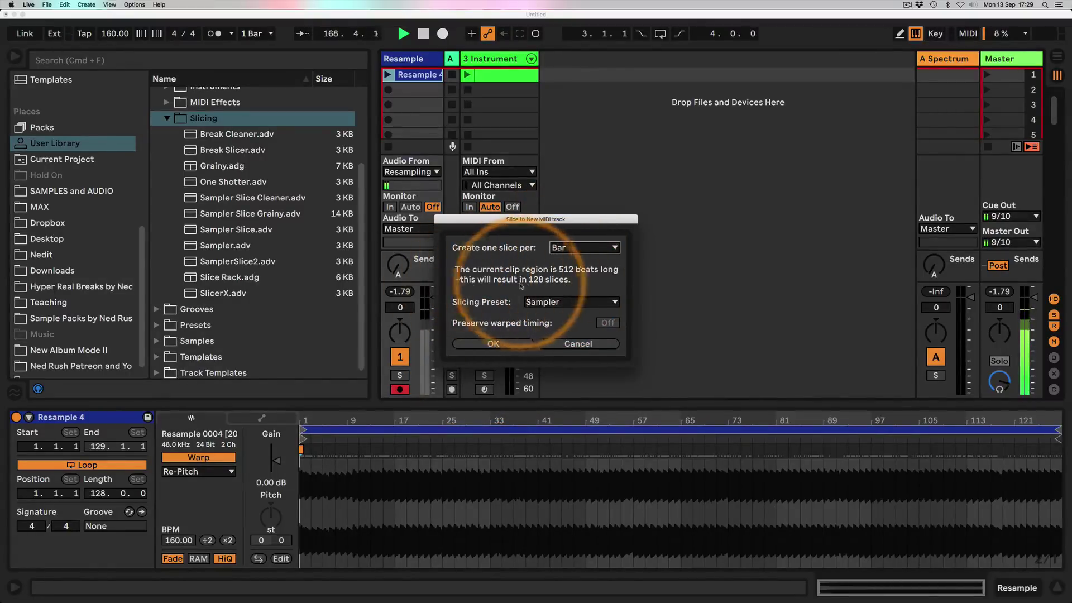
click(508, 345)
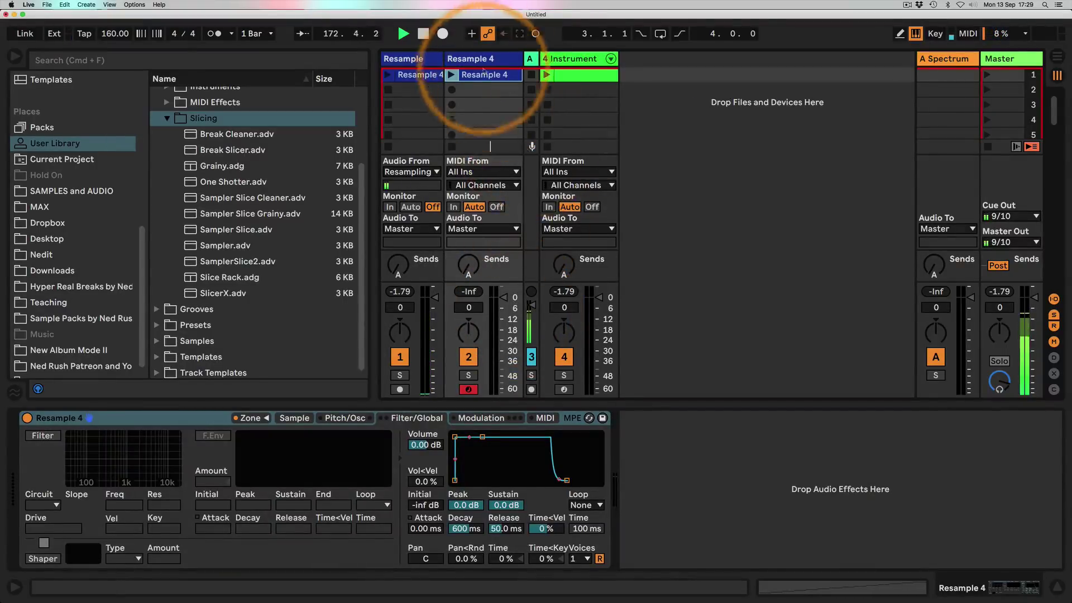
Step: Crop the samples of all slices in the zone list of the new Resample 4 track's Sampler
click(481, 78)
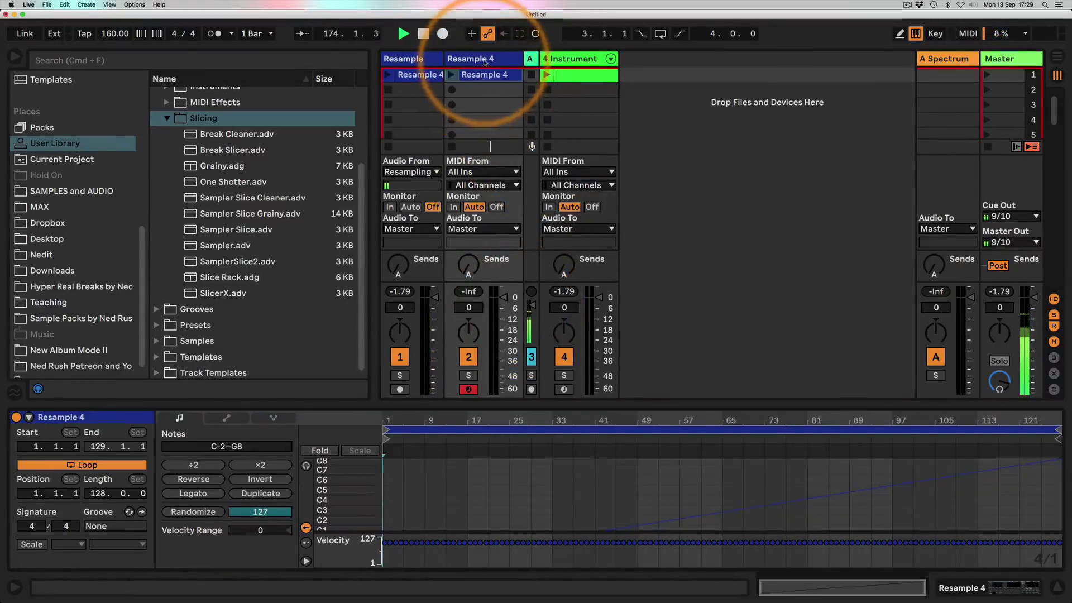
click(470, 59)
click(257, 419)
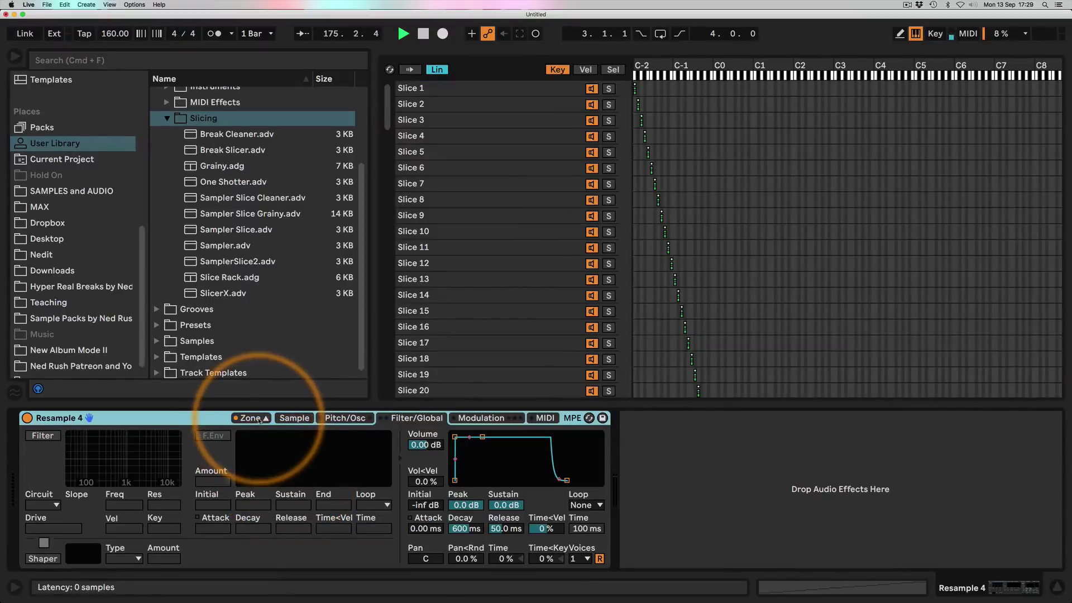
click(465, 205)
key(super+a)
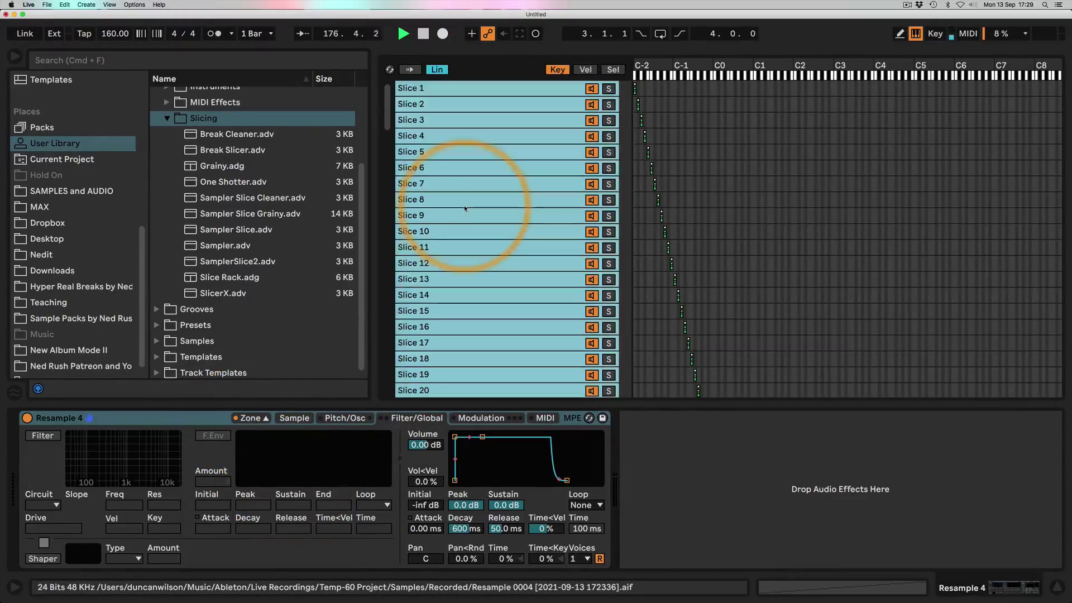
right_click(460, 204)
click(489, 355)
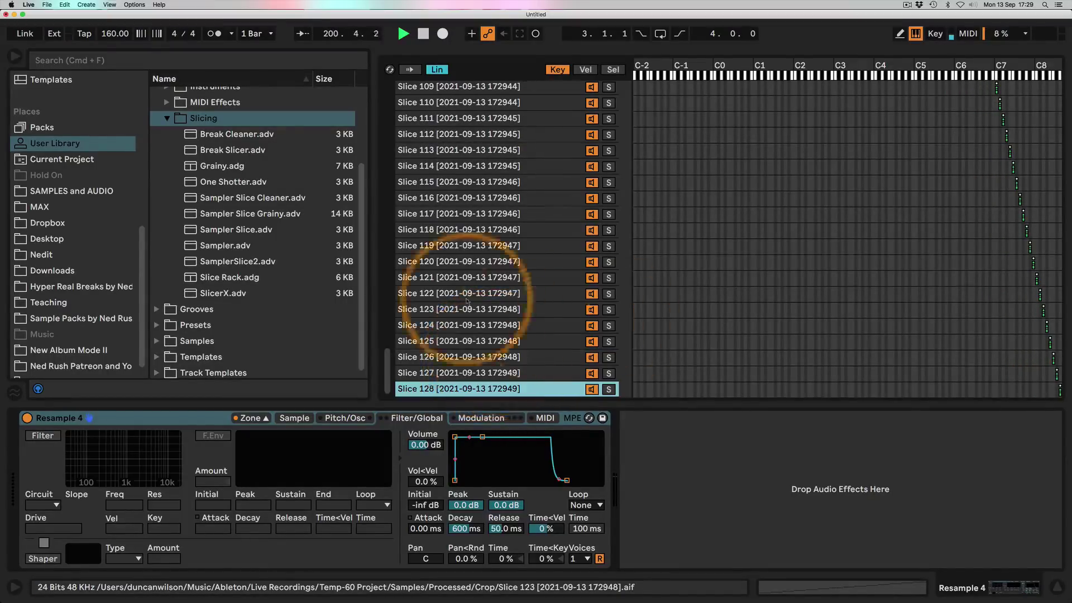
Step: Locate the cropped slice files in the project's Crop folder and place Slices 1 to 128 as clips on a new audio track
right_click(416, 389)
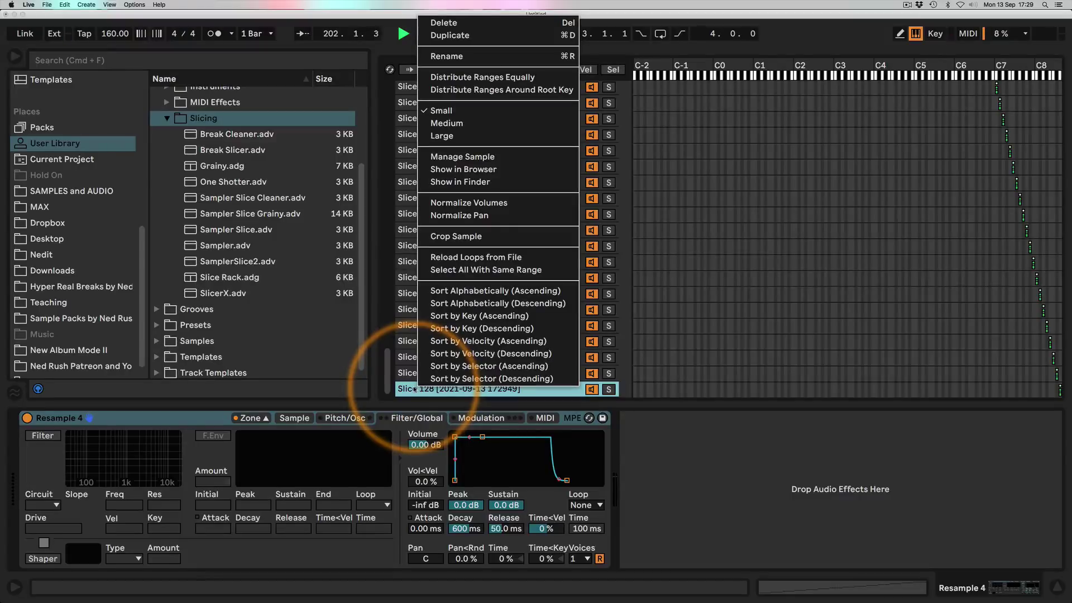
click(458, 169)
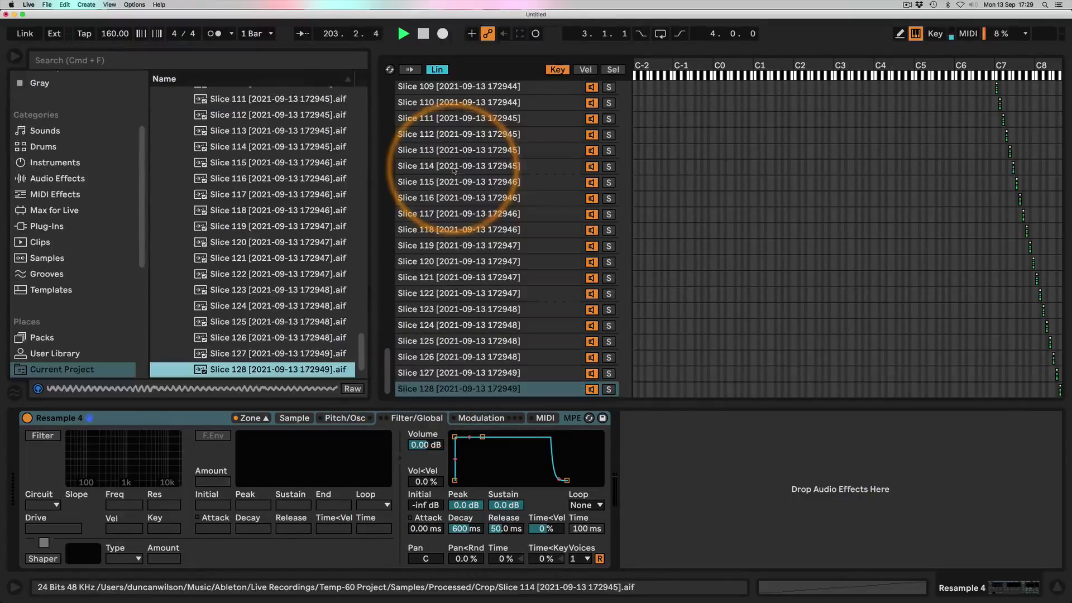
key(Tab)
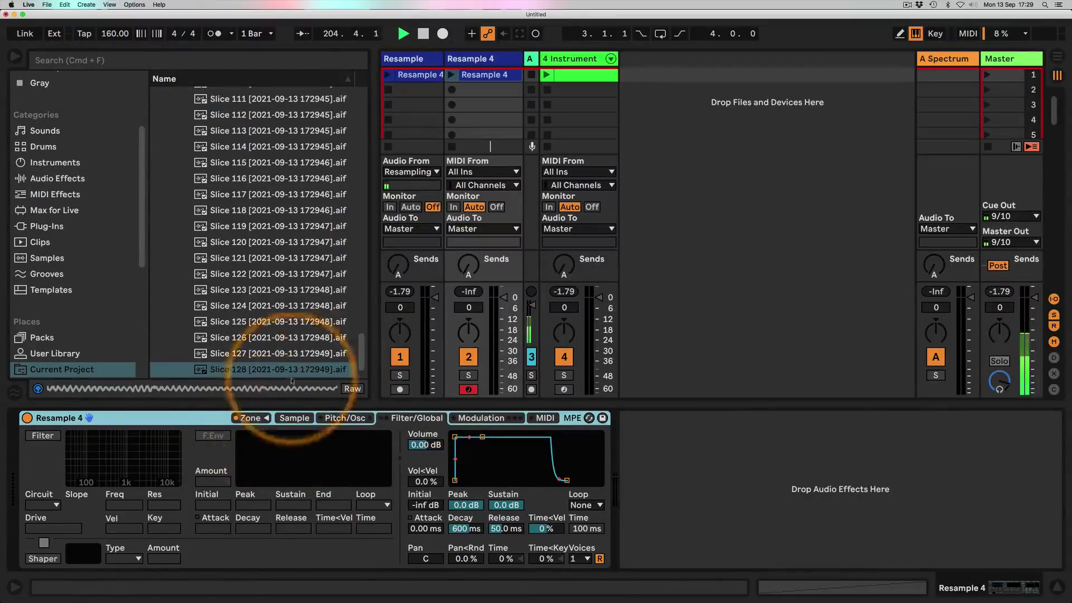
scroll(212, 323, up, 10)
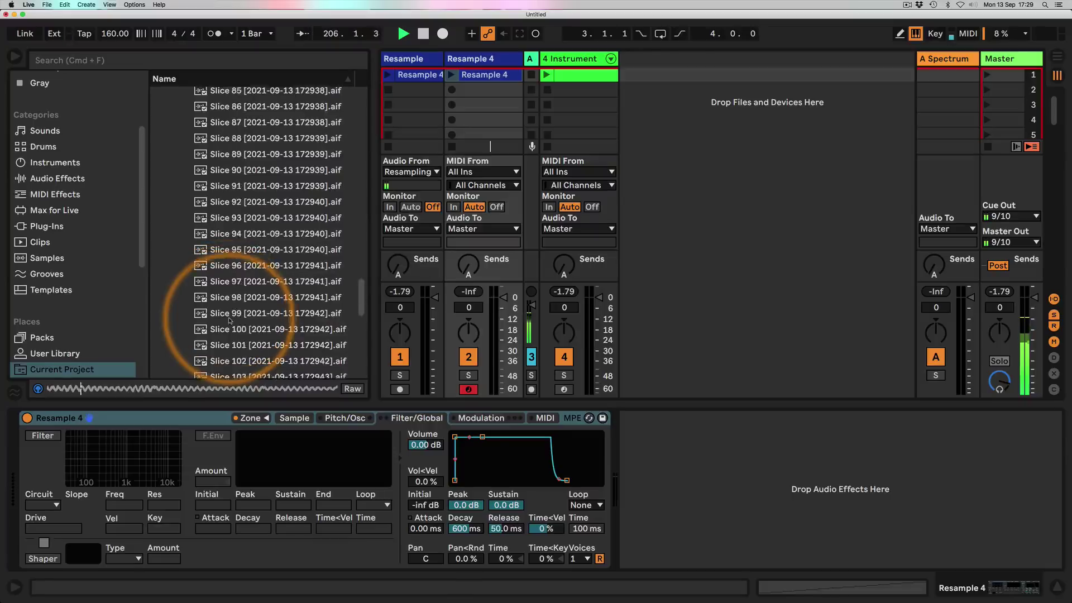
scroll(230, 321, up, 20)
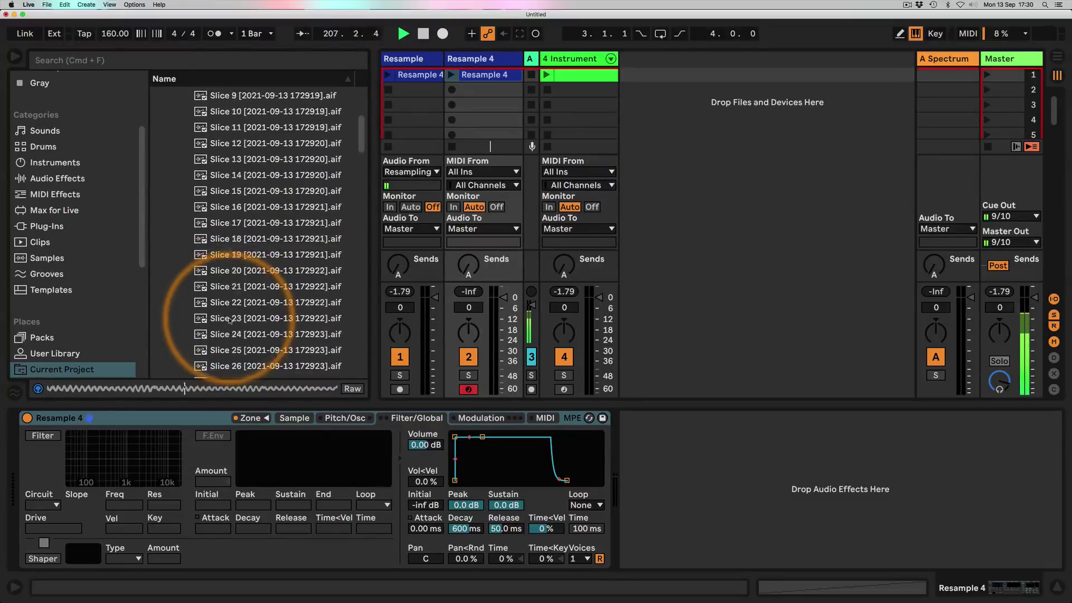
shift+click(199, 141)
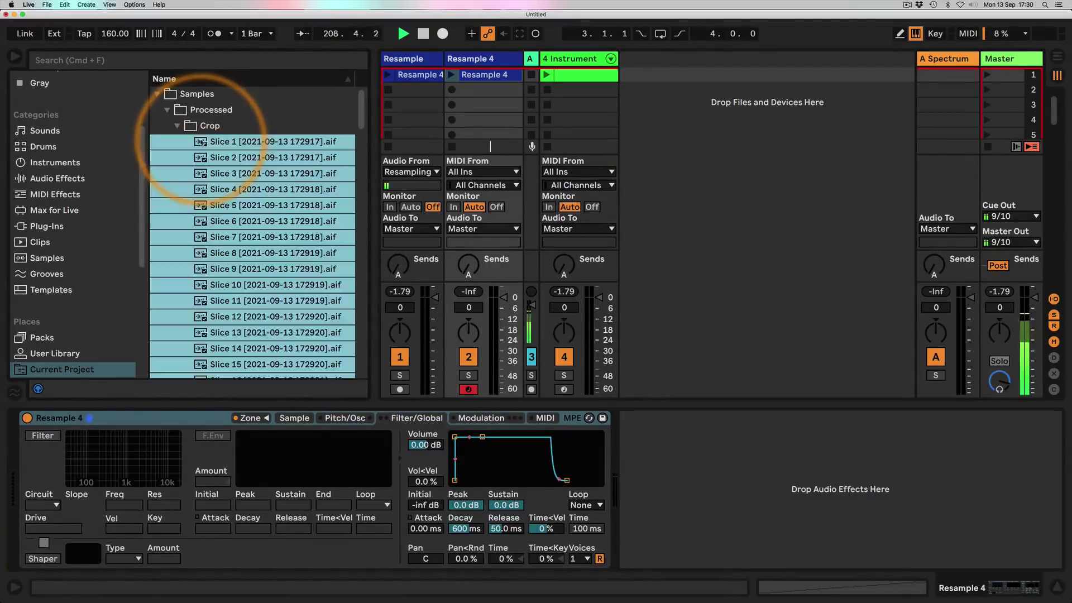
drag(476, 152, 654, 79)
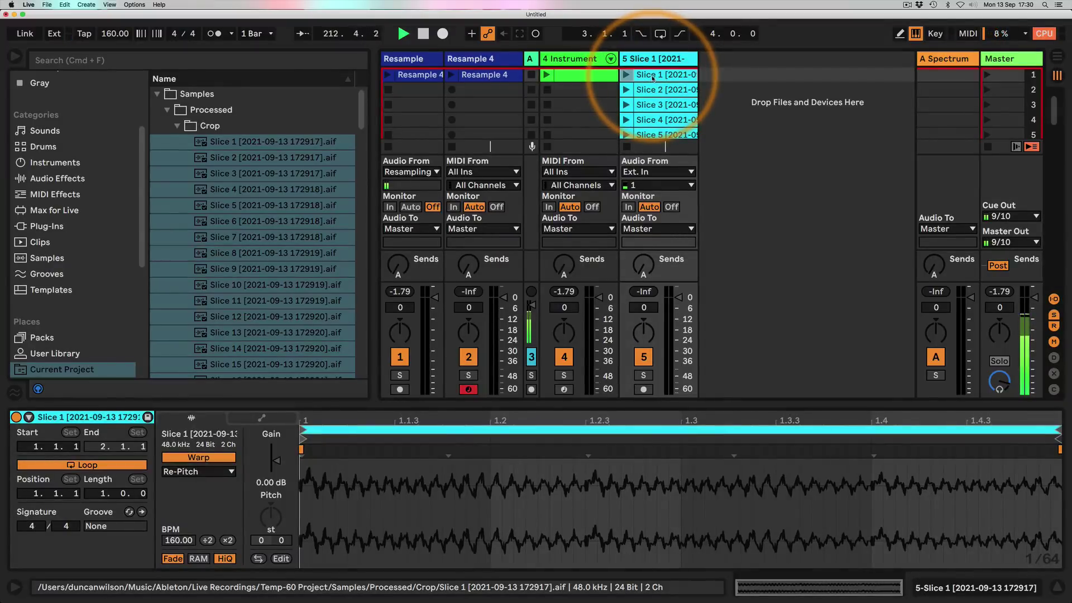
Step: Launch Slice 1 and Slice 2, and audition the following slice clips down to Slice 36
click(628, 77)
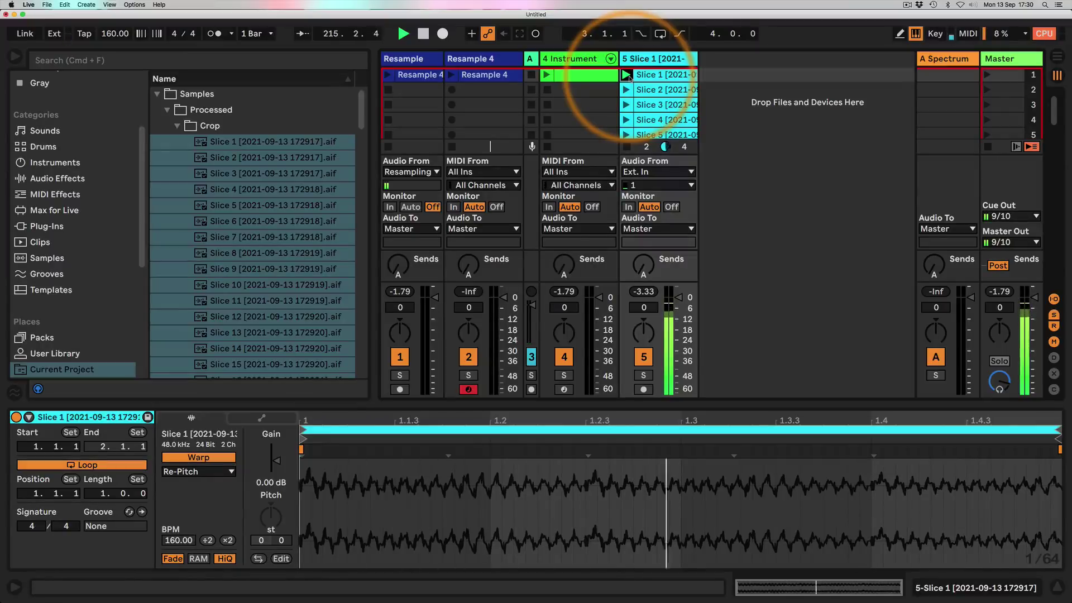
click(668, 91)
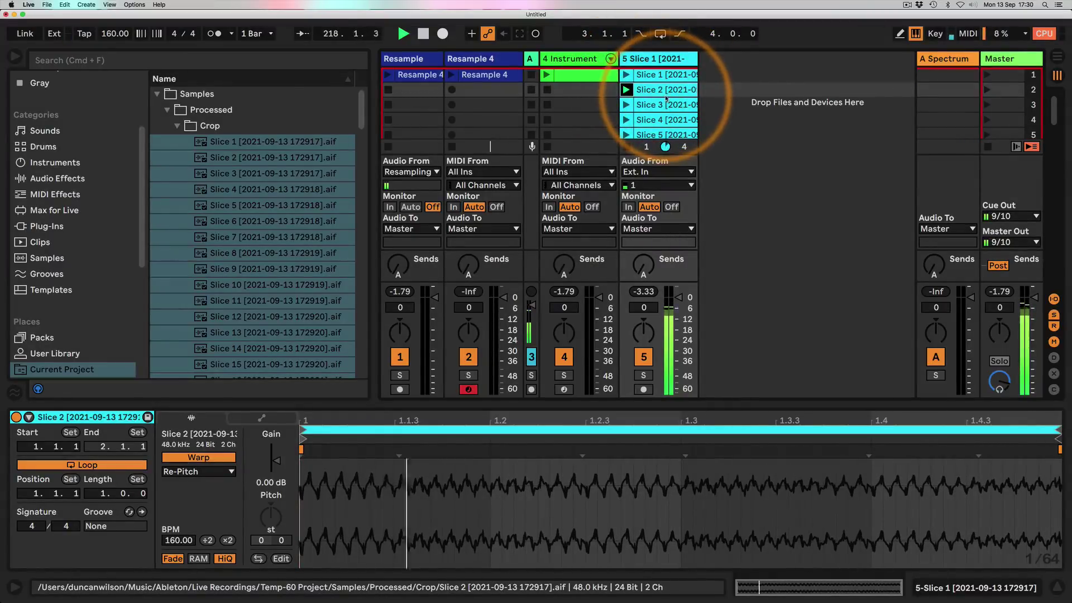
key(Down)
key(Down)
key(Down)
key(Down)
key(Down)
key(Down)
key(Down)
key(Down)
key(Down)
key(Down)
key(Down)
key(Down)
key(Down)
key(Down)
key(Down)
key(Down)
key(Down)
key(Down)
key(Down)
key(Down)
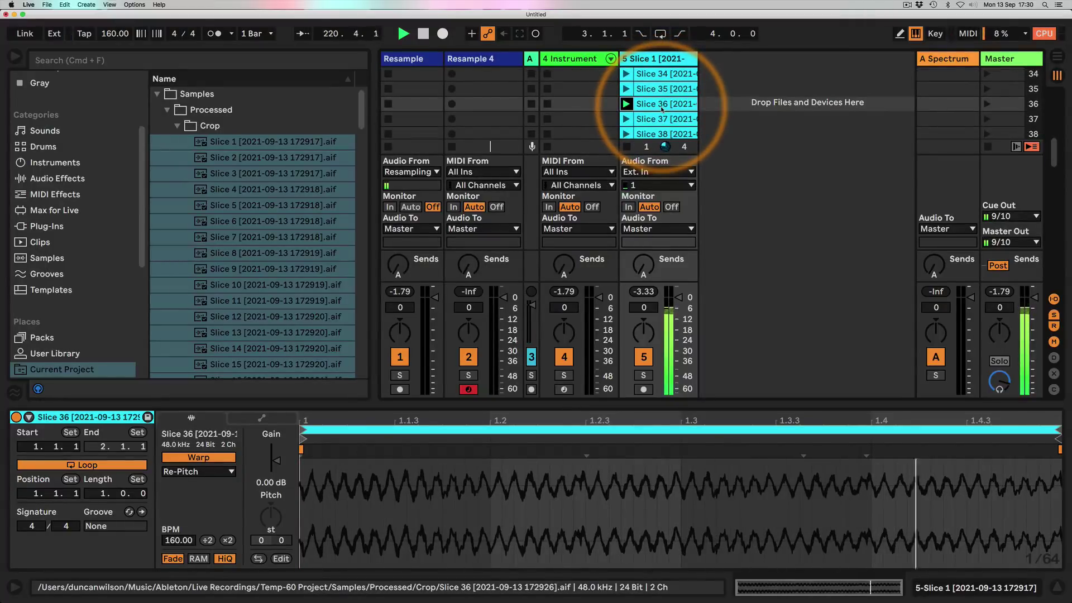
Step: Audition more of the slice clips, playing Slice 37, Slice 43 and Slice 44
key(Down)
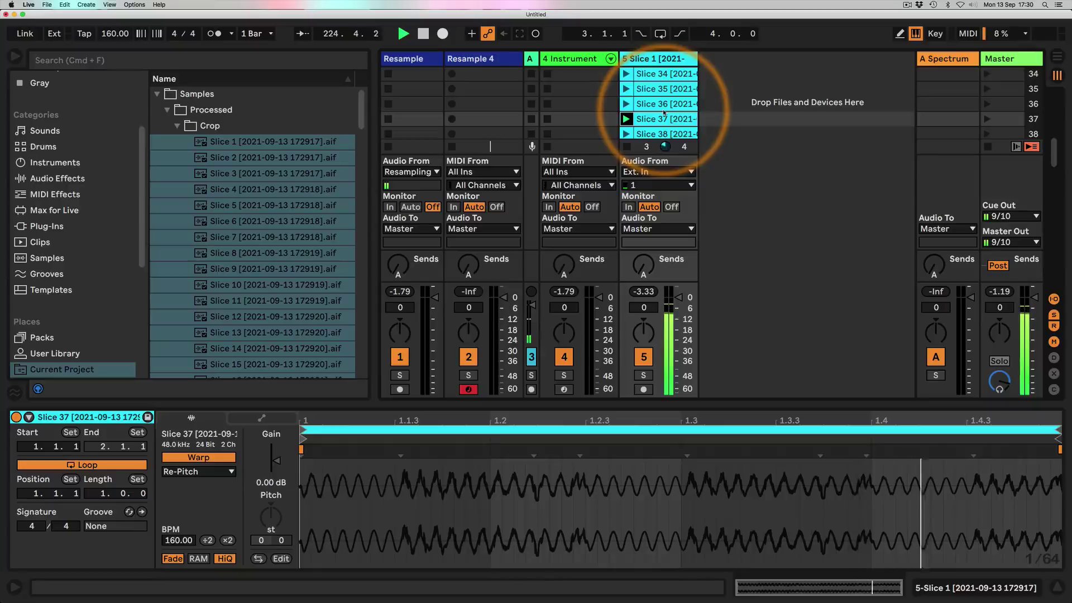
scroll(664, 113, down, 3)
click(661, 111)
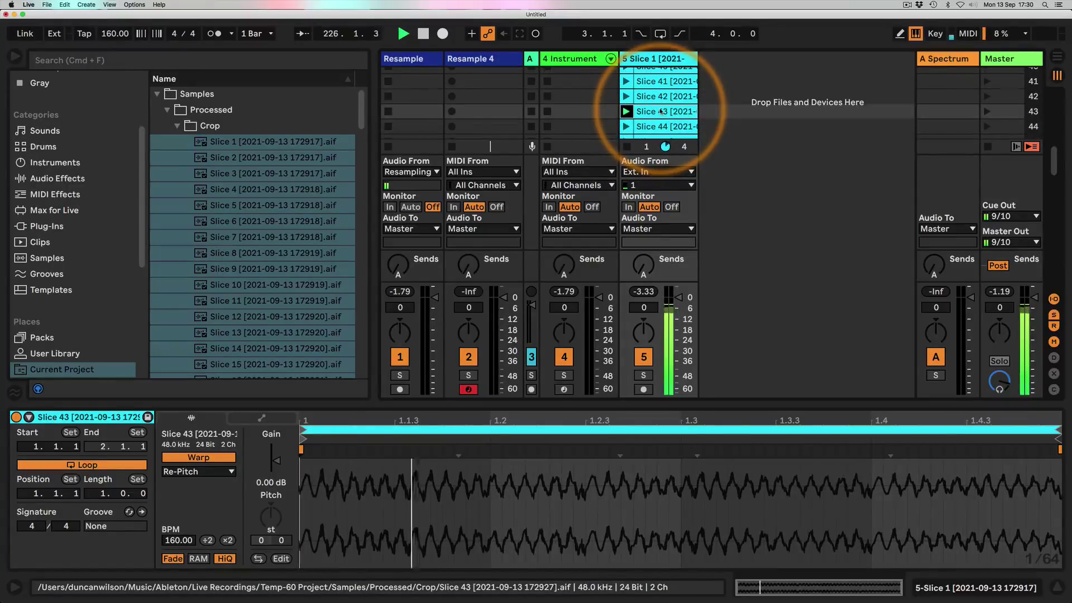
key(Down)
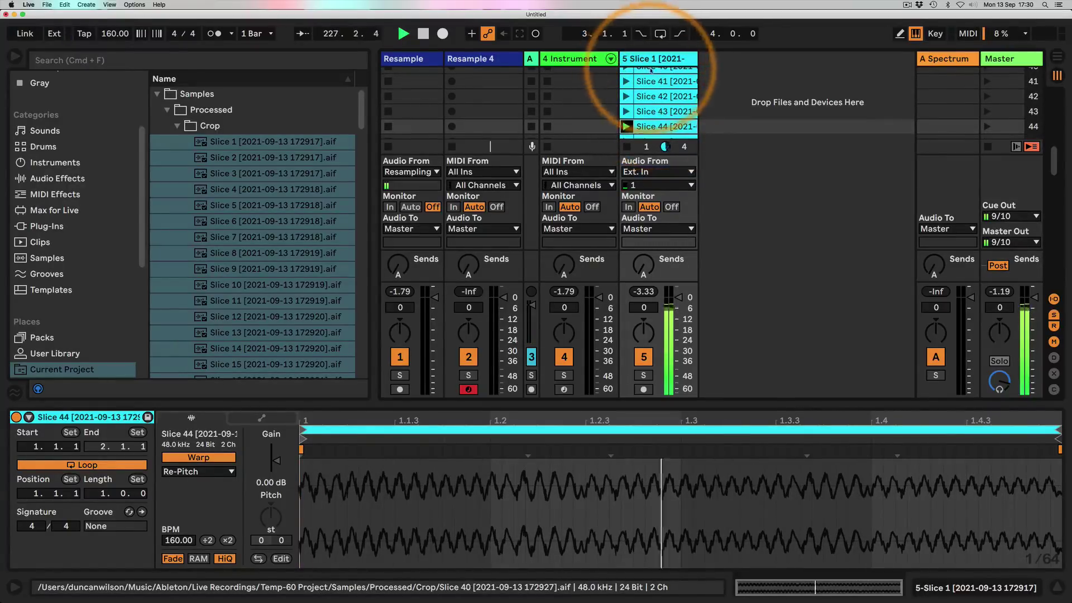
Step: Try an Auto Filter on the slice audio track and remove it again
key(shift+Tab)
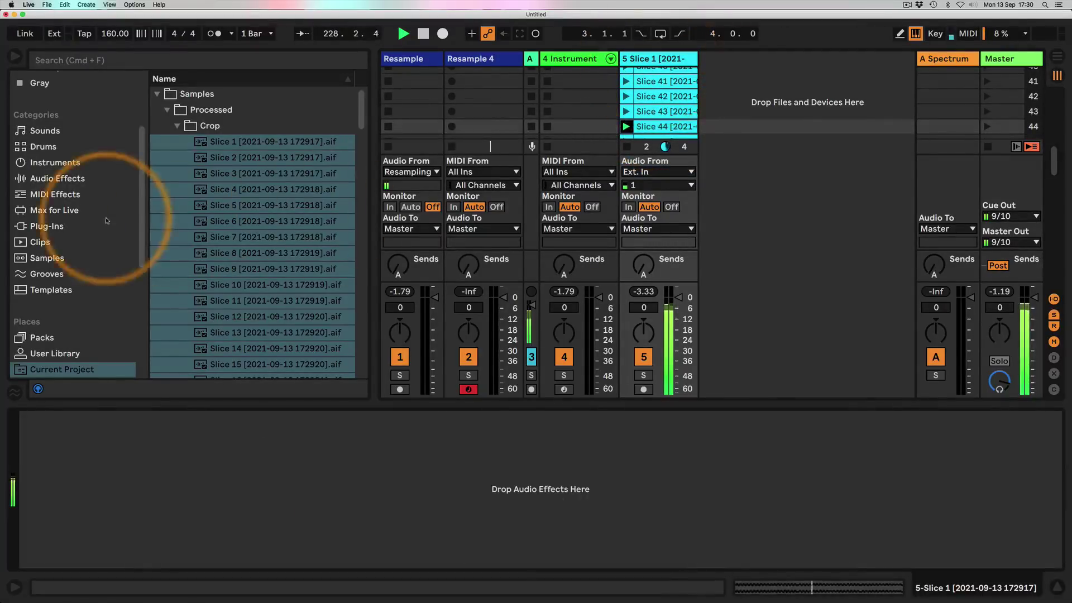
click(48, 179)
drag(184, 127, 206, 512)
click(161, 419)
key(Delete)
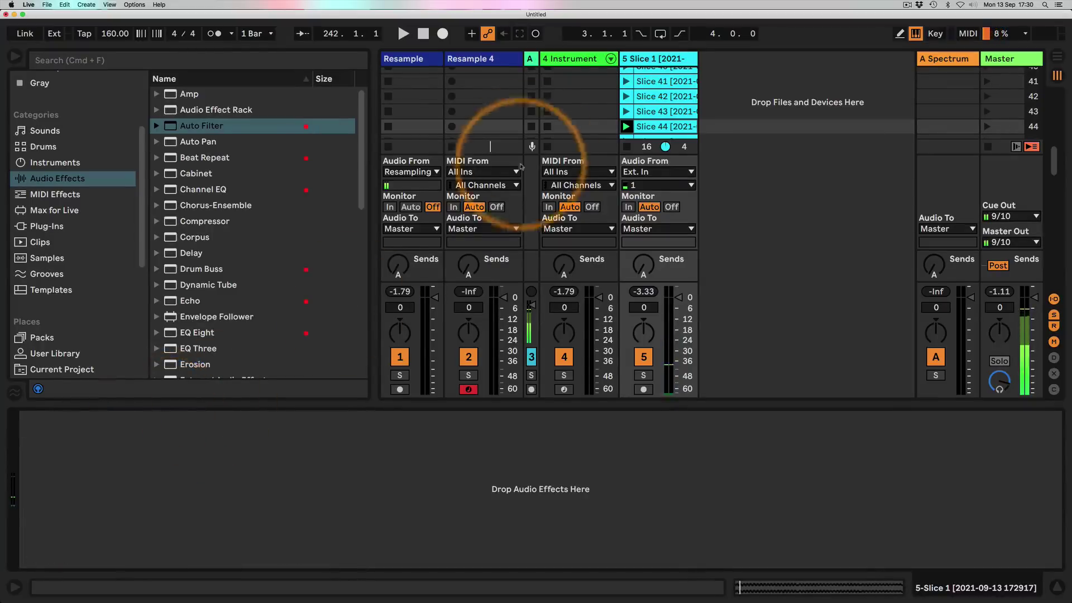
Step: Open the Slice 58 clip and examine its waveform up close, down to the individual cycles
scroll(664, 113, down, 5)
scroll(664, 114, down, 5)
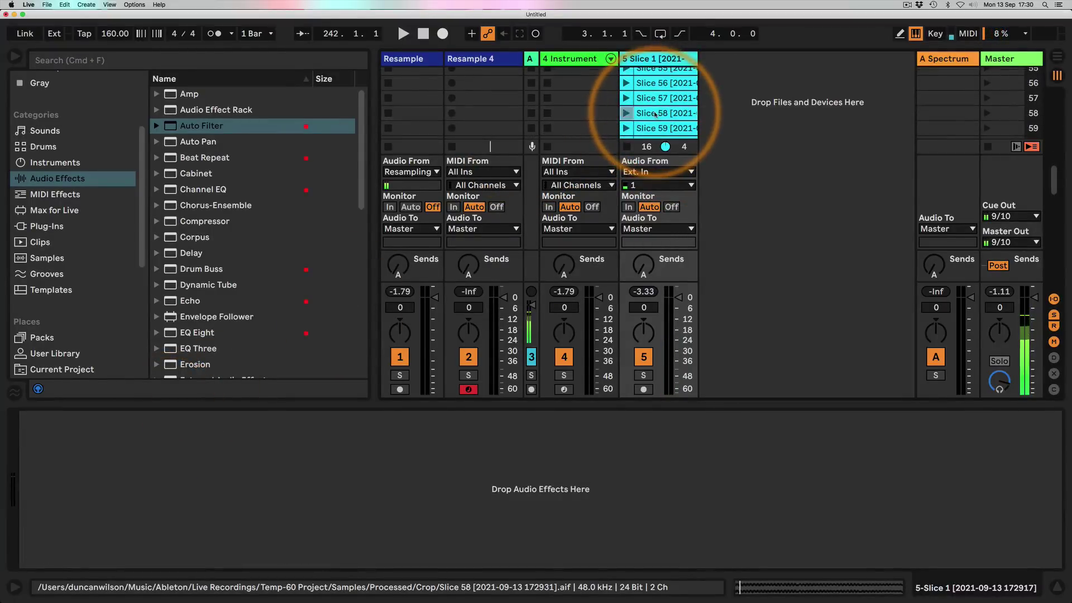
click(656, 113)
mouse_move(307, 417)
mouse_down()
mouse_move(313, 454)
mouse_move(495, 420)
mouse_move(467, 391)
mouse_move(500, 399)
mouse_move(471, 421)
mouse_move(311, 385)
mouse_move(306, 418)
mouse_up()
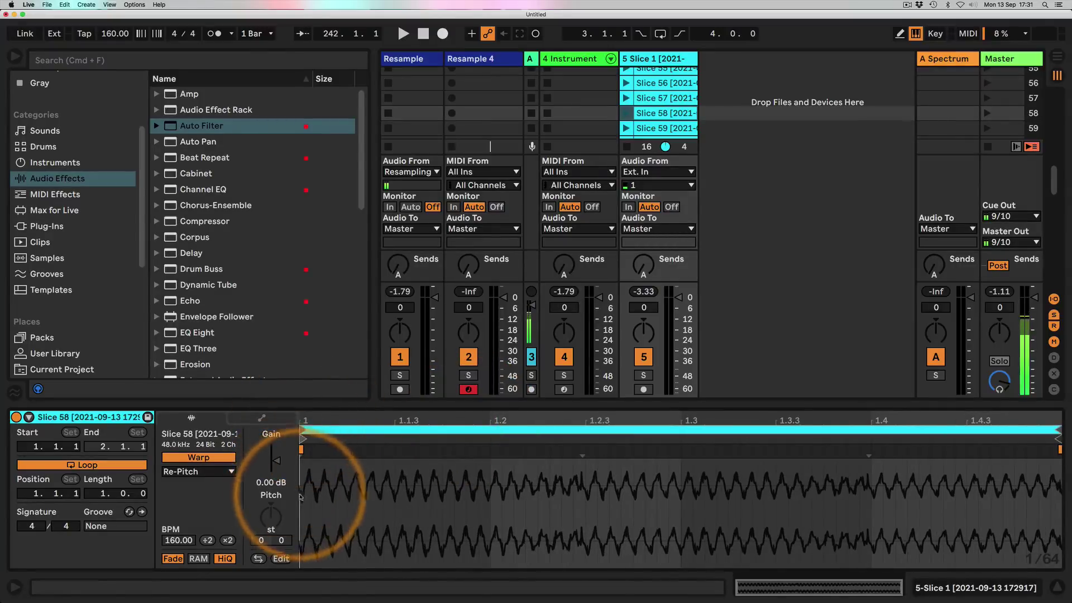
drag(305, 419, 373, 475)
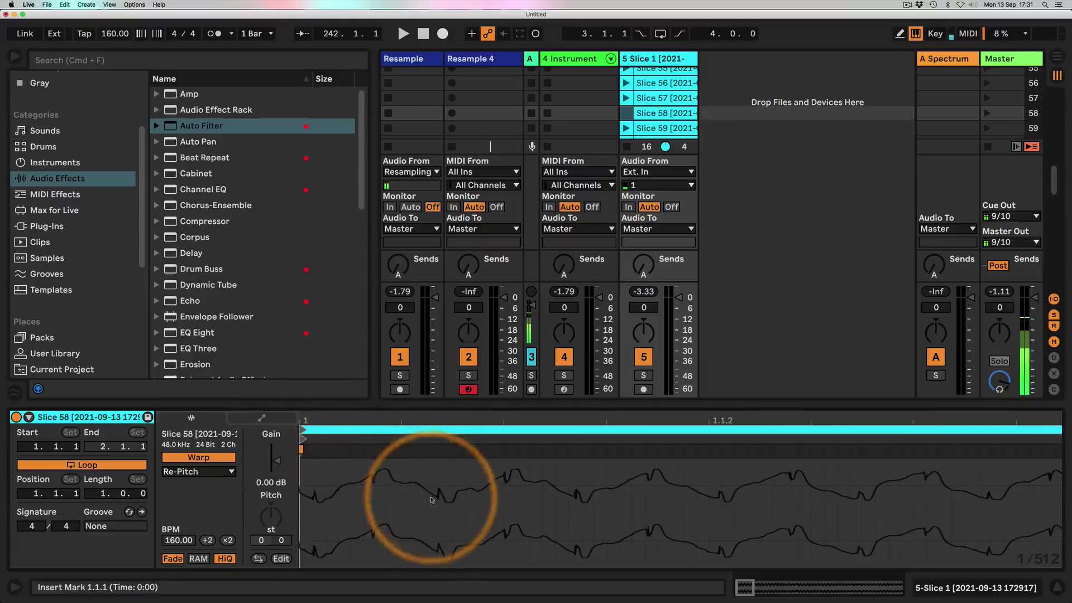
drag(440, 419, 367, 401)
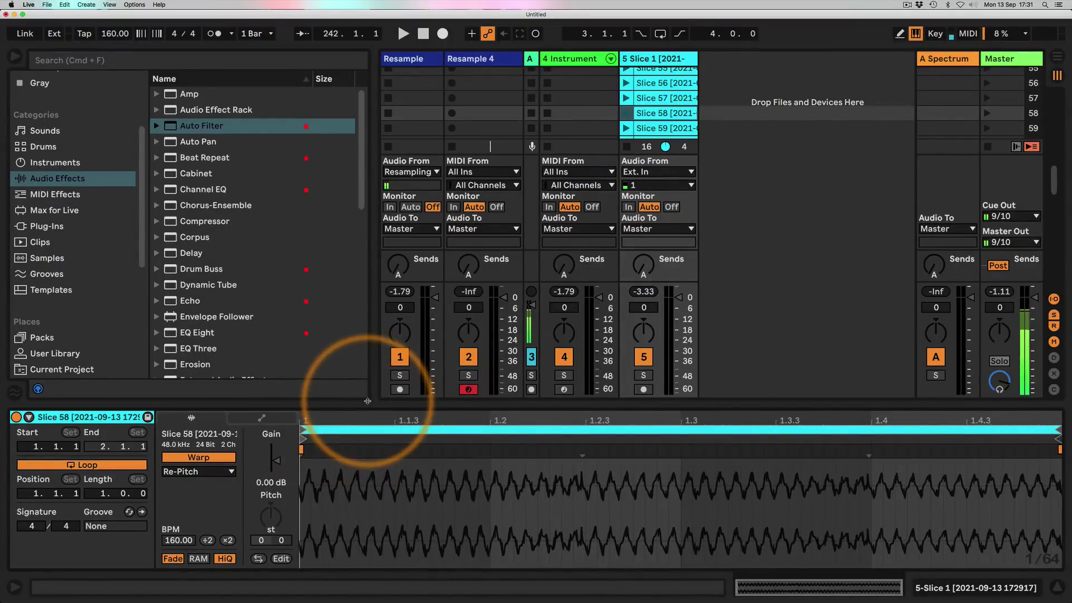
Step: Add Wavetable on a new MIDI track and load the Slice 63 clip as the wavetable of oscillator 1
scroll(659, 100, down, 3)
drag(647, 420, 282, 272)
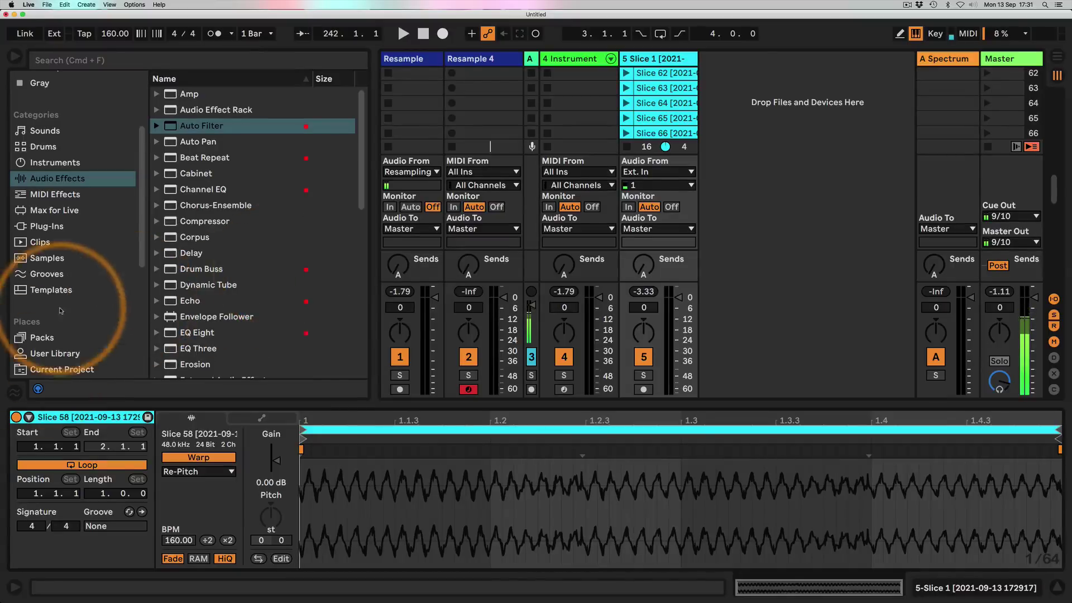
click(38, 162)
drag(198, 285, 743, 111)
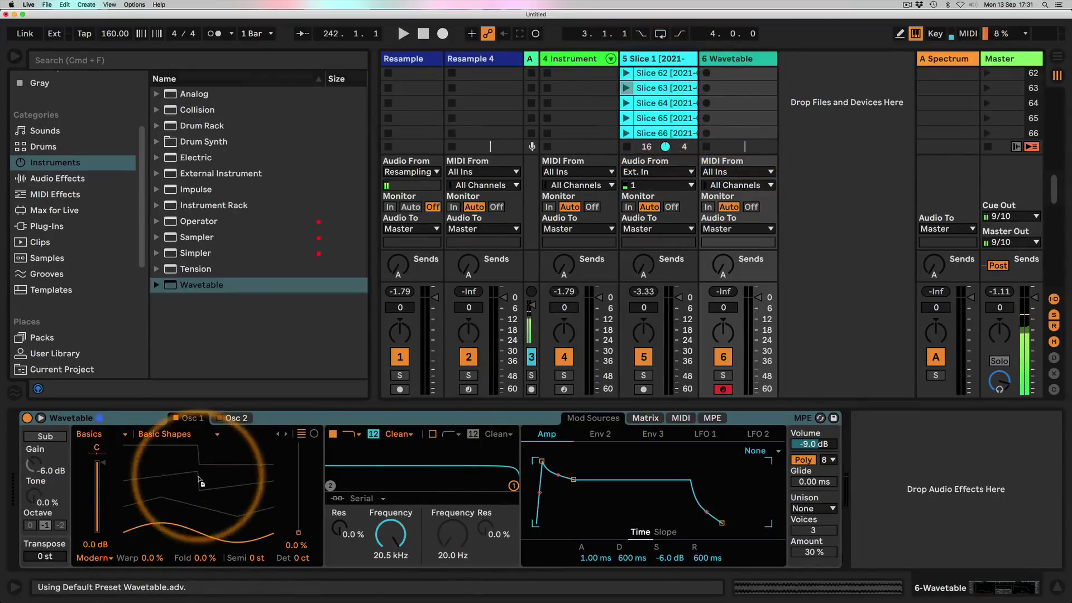
drag(199, 480, 198, 478)
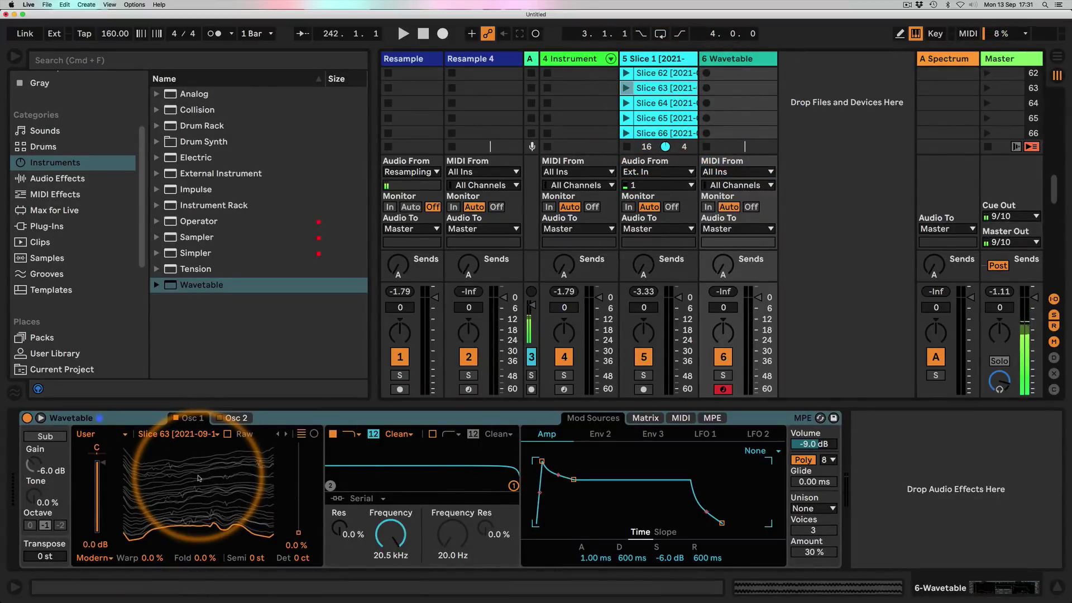
Step: Set oscillator 1's wavetable position to 65% and Wavetable's volume to 0.0 dB
drag(299, 533, 299, 474)
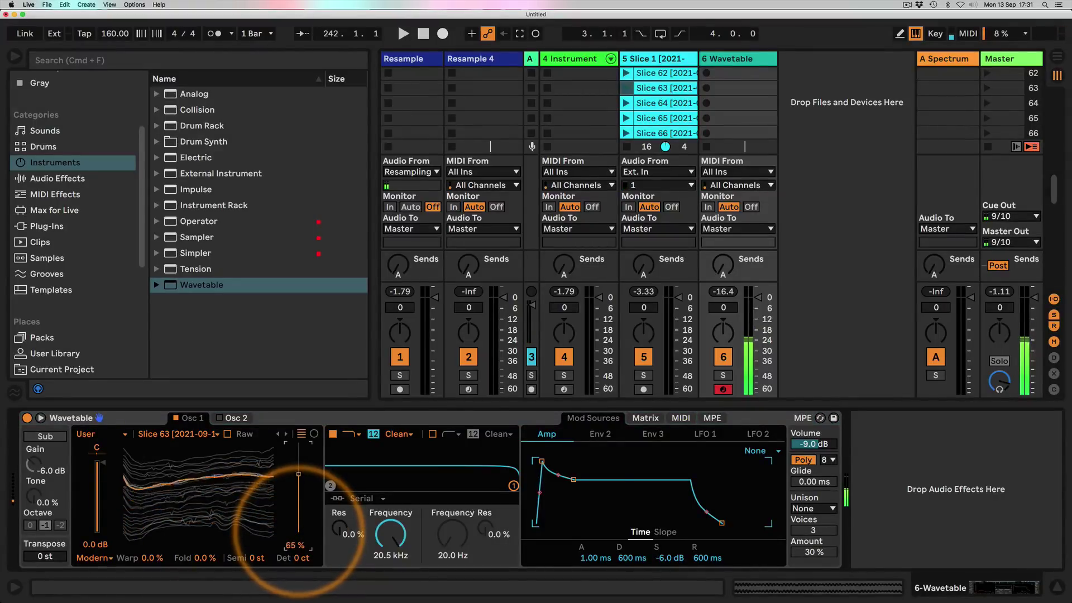
double_click(814, 444)
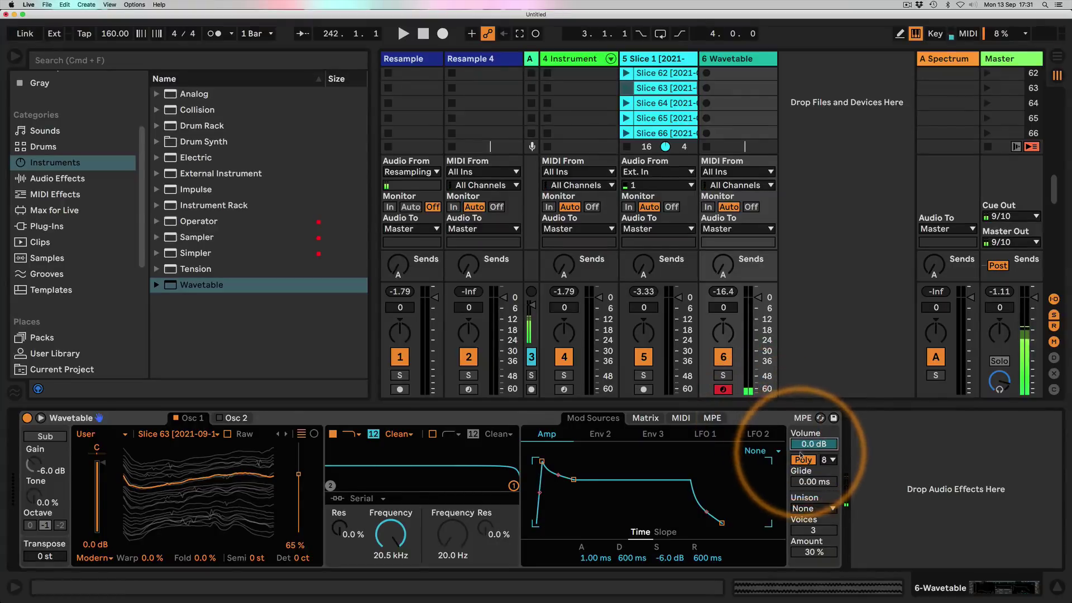
Step: Play slice clips such as Slice 59 in short bursts to compare them with the Wavetable sound
key(space)
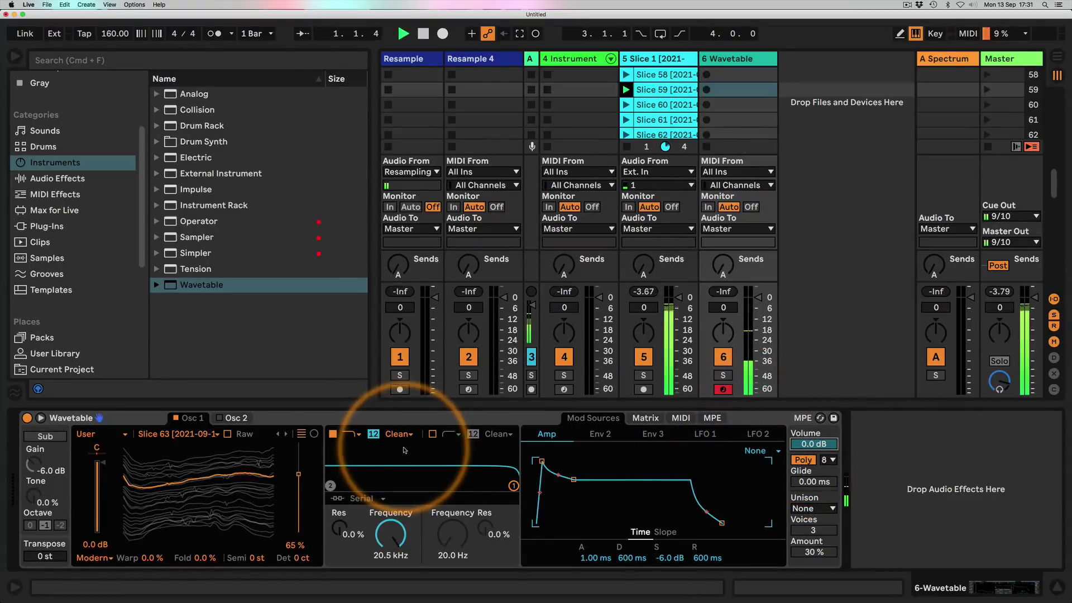
key(space)
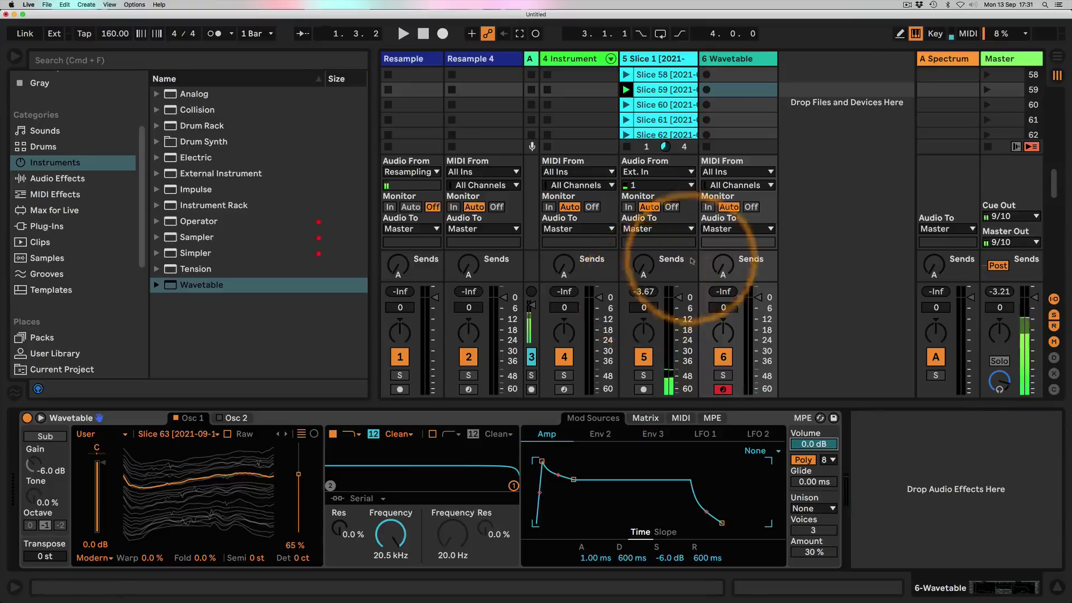
key(space)
key(space)
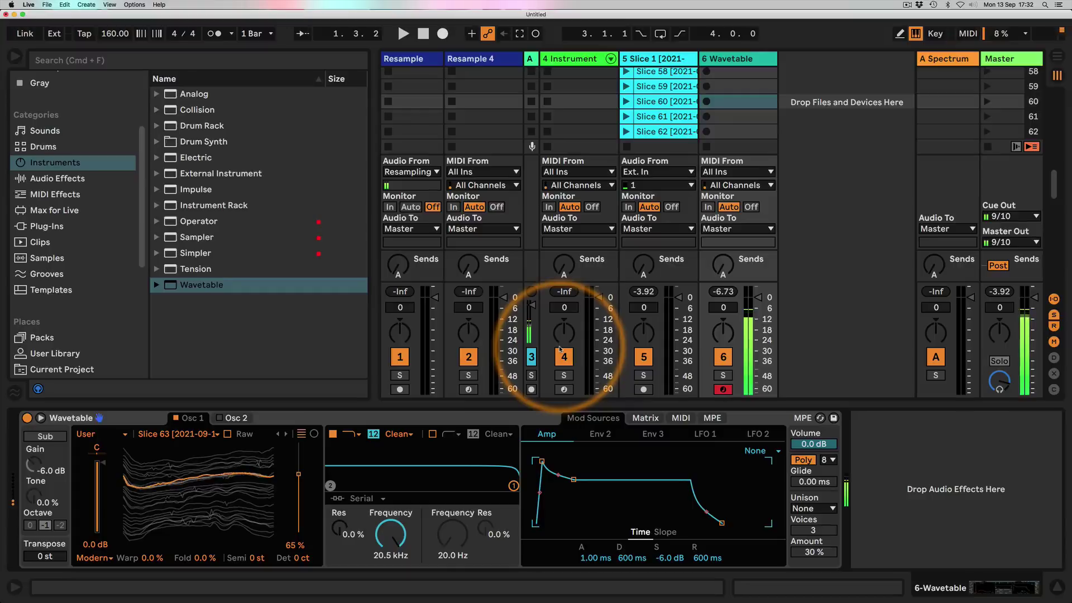
Step: Set oscillator 1's wavetable position to 50% and modulate Osc 1 Pos from LFO 1 by 50
drag(299, 475, 299, 499)
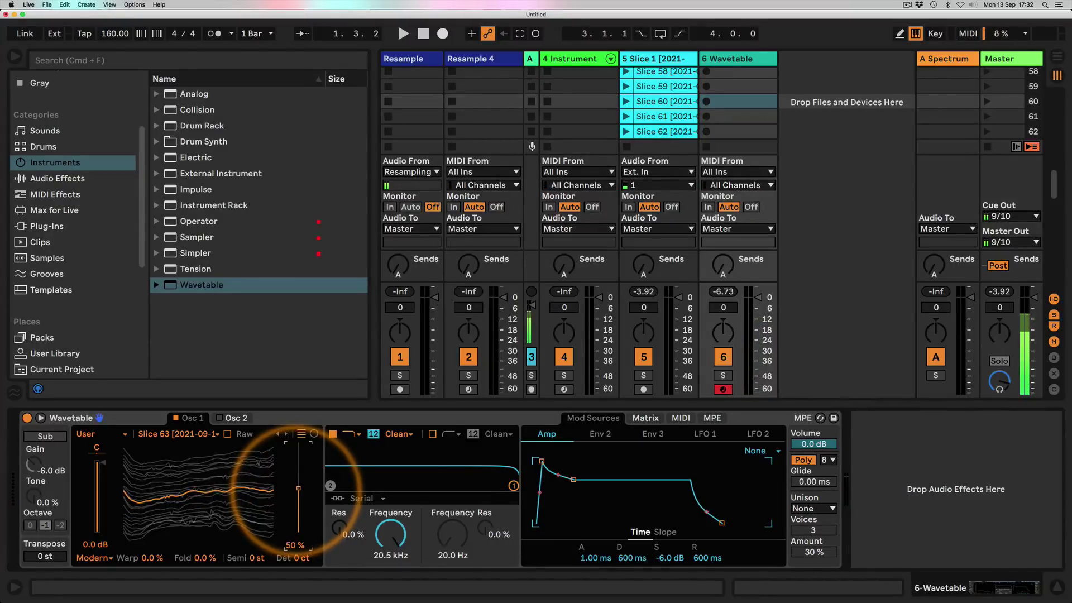
drag(298, 488, 298, 489)
click(646, 418)
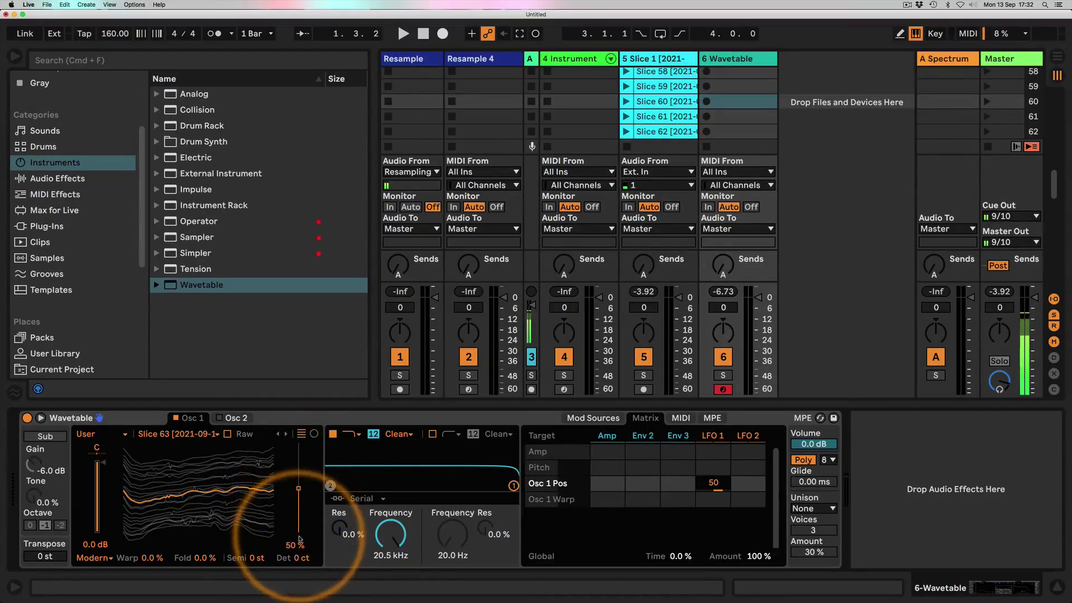
Step: Set LFO 1's rate to 0.04 Hz and its shape to triangle
click(593, 418)
click(698, 435)
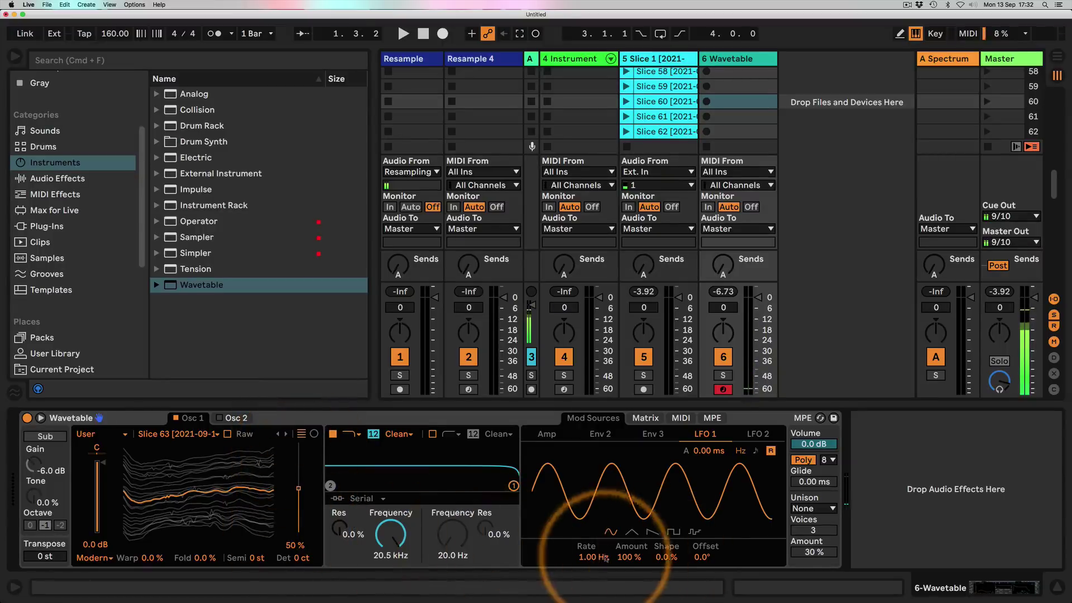
mouse_move(593, 556)
mouse_down()
mouse_move(592, 593)
mouse_move(592, 548)
mouse_up()
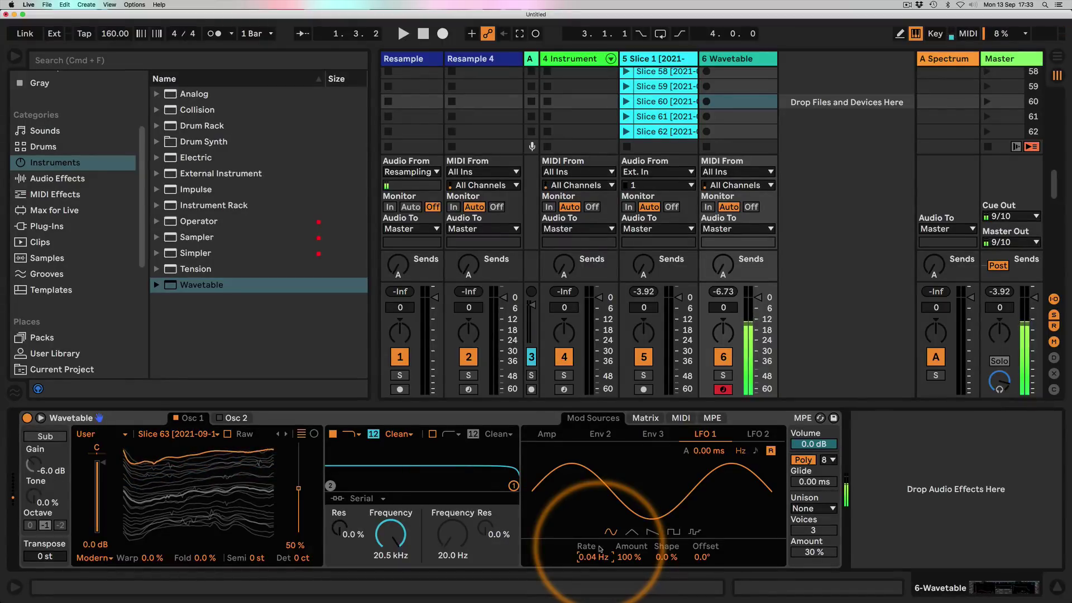
click(632, 532)
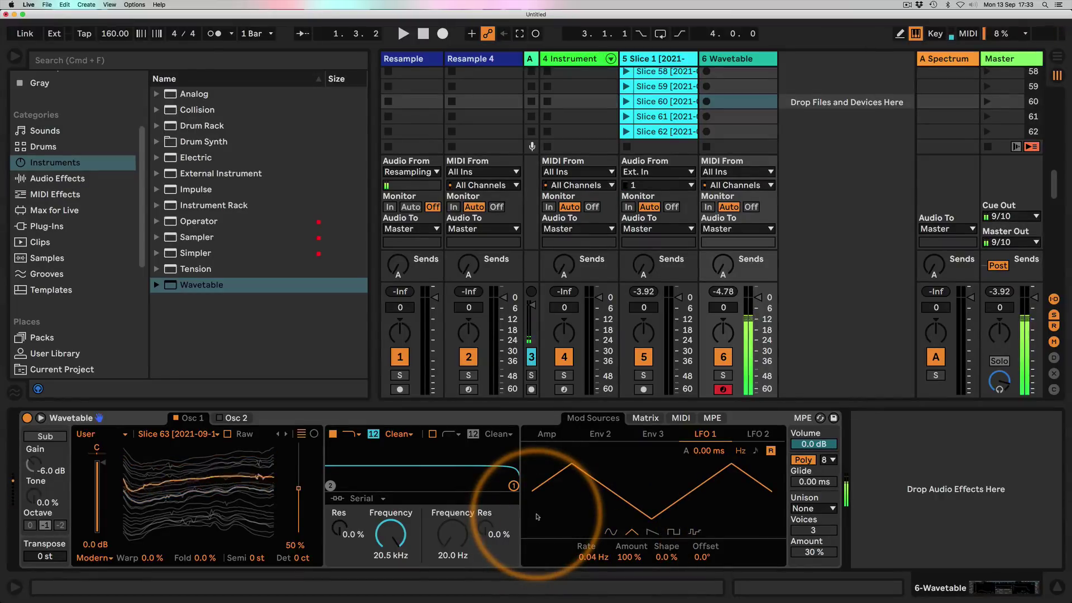
drag(389, 533, 383, 470)
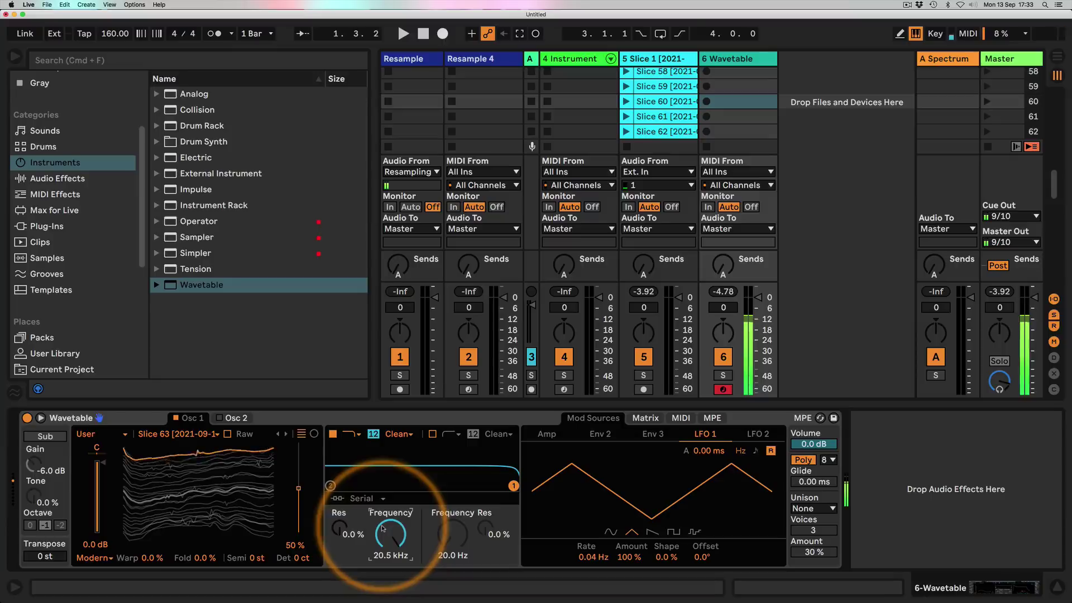
Step: Enable Wavetable's sub oscillator with a gain of 0.0 dB and octave 0
click(44, 436)
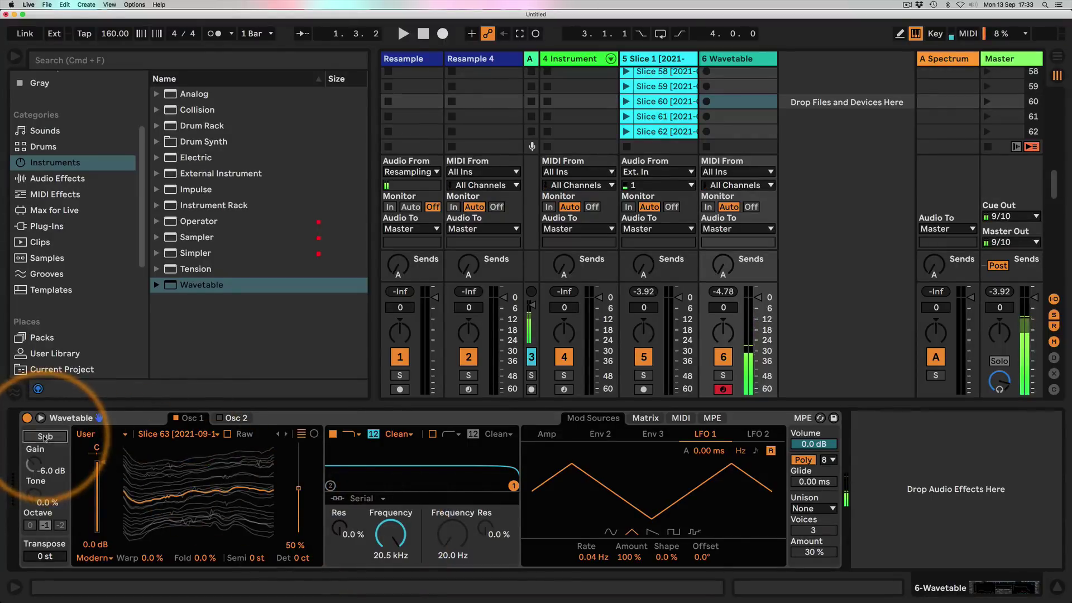
drag(34, 467, 33, 463)
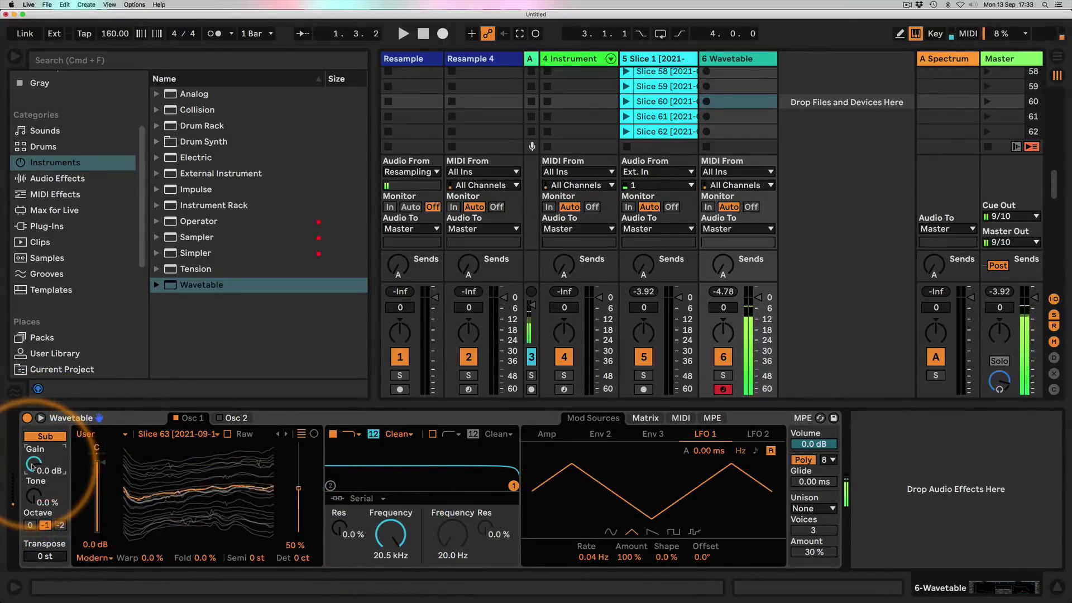
click(30, 526)
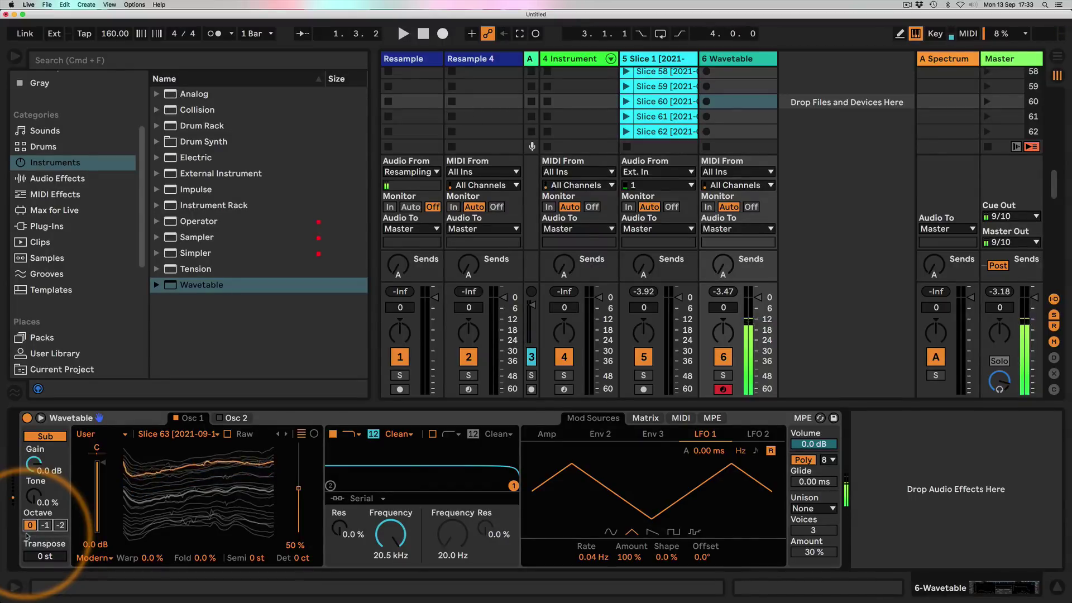
Step: Add Drum Buss after Wavetable and enable its Comp option
click(50, 178)
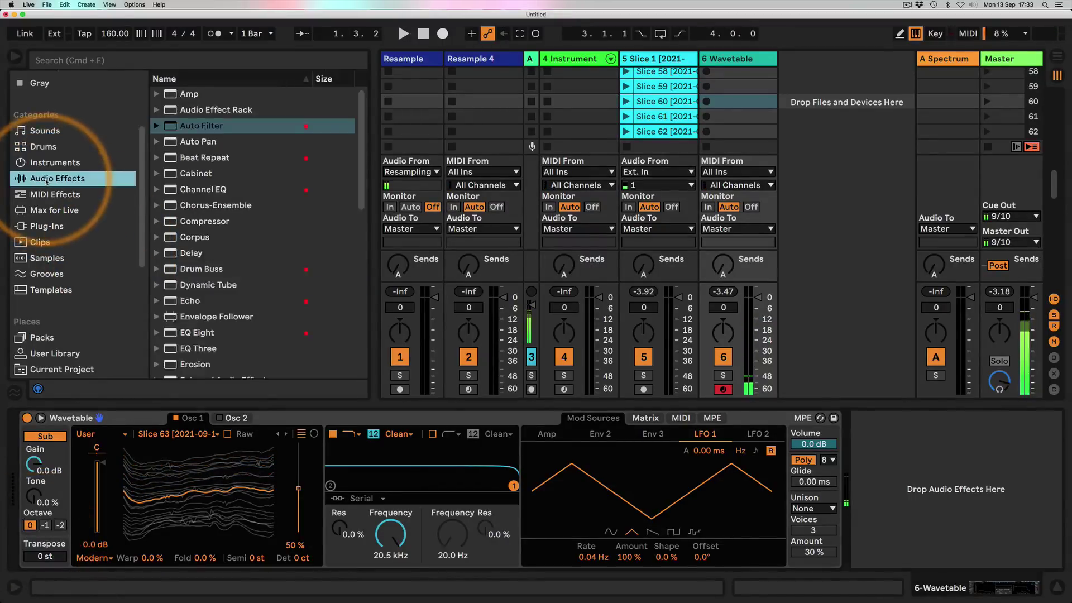
scroll(174, 200, down, 3)
drag(173, 200, 910, 491)
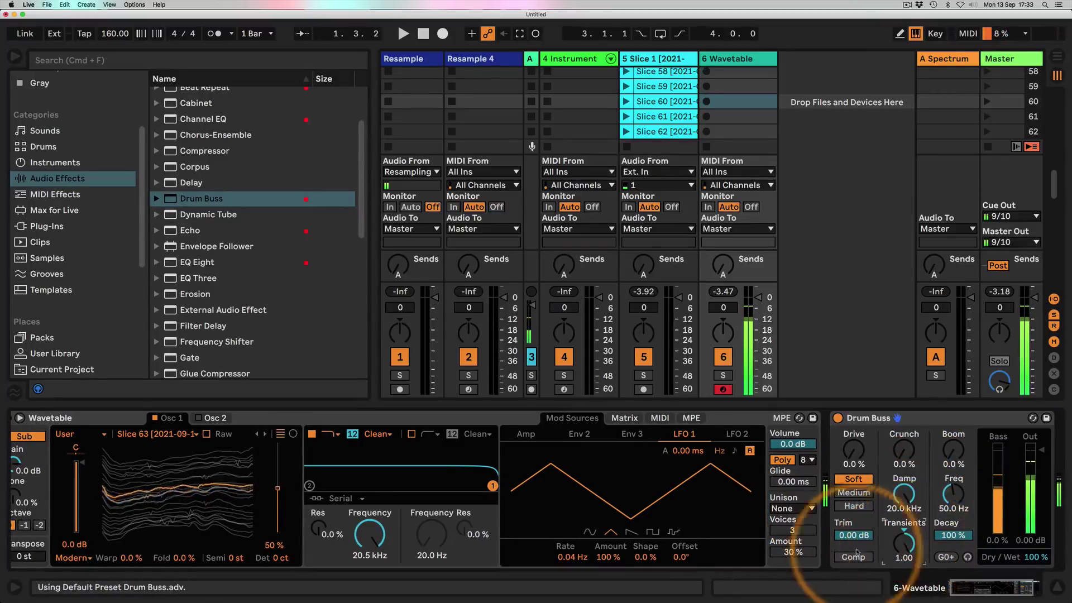
click(836, 557)
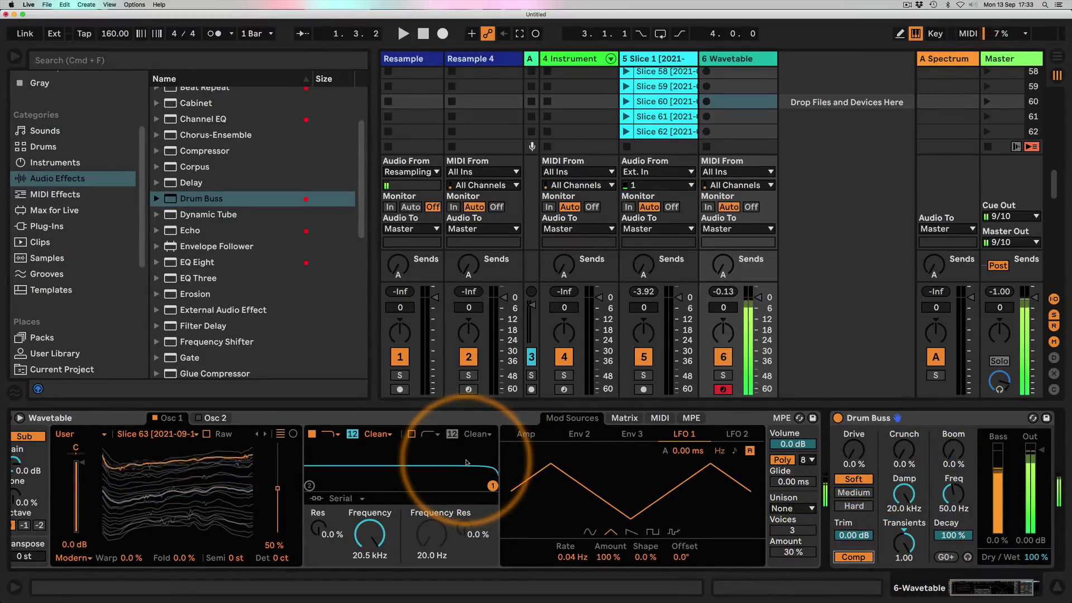
Step: Set LFO 1's rate to 0.06 Hz and load the Slice 81 clip as oscillator 1's wavetable
drag(565, 557, 548, 569)
scroll(662, 93, down, 5)
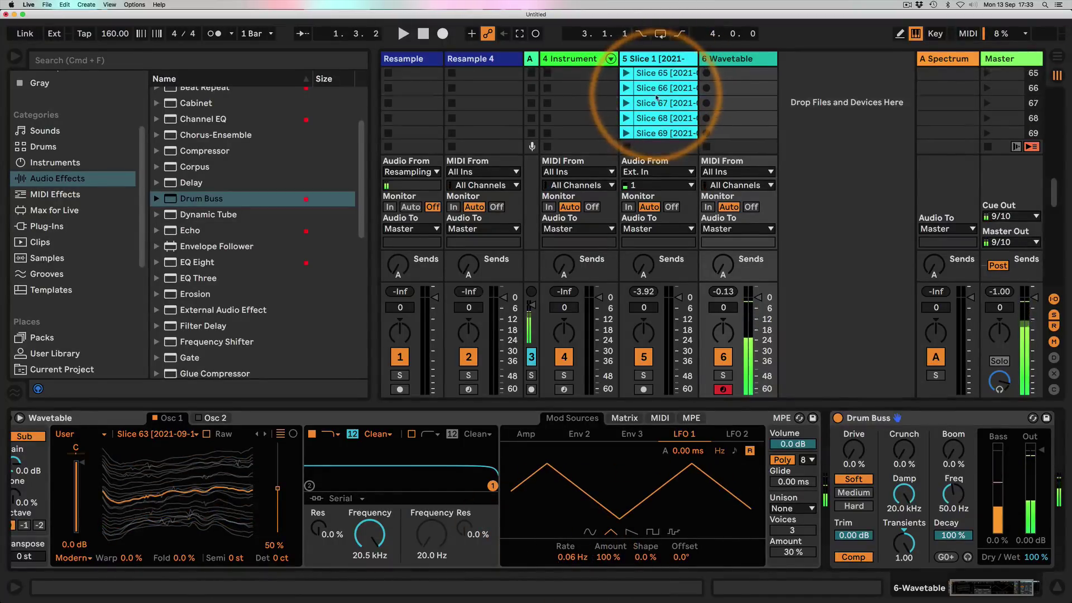
scroll(662, 93, down, 6)
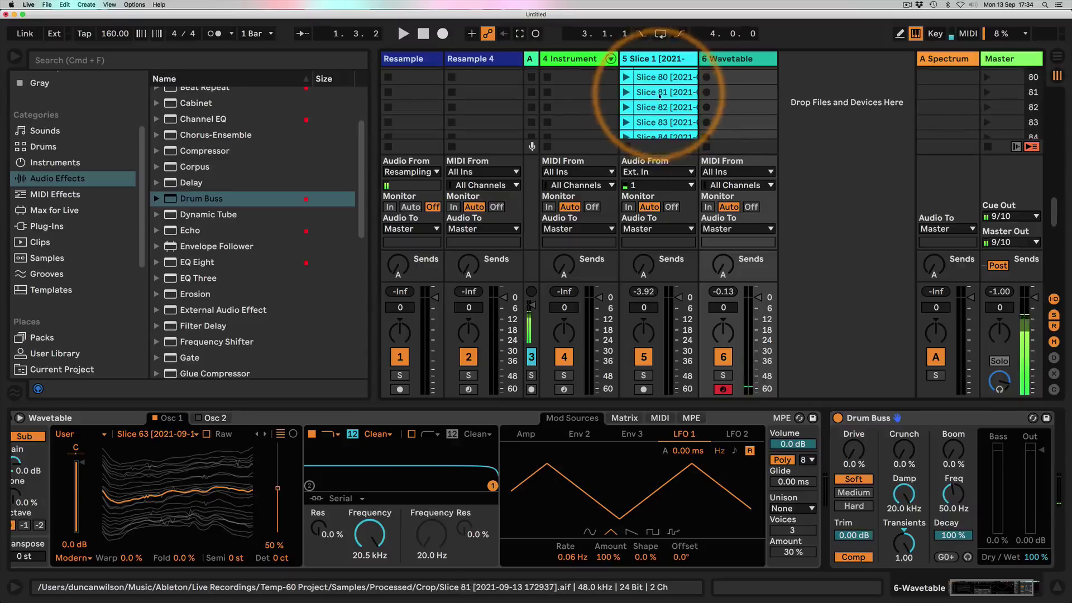
drag(194, 498, 195, 499)
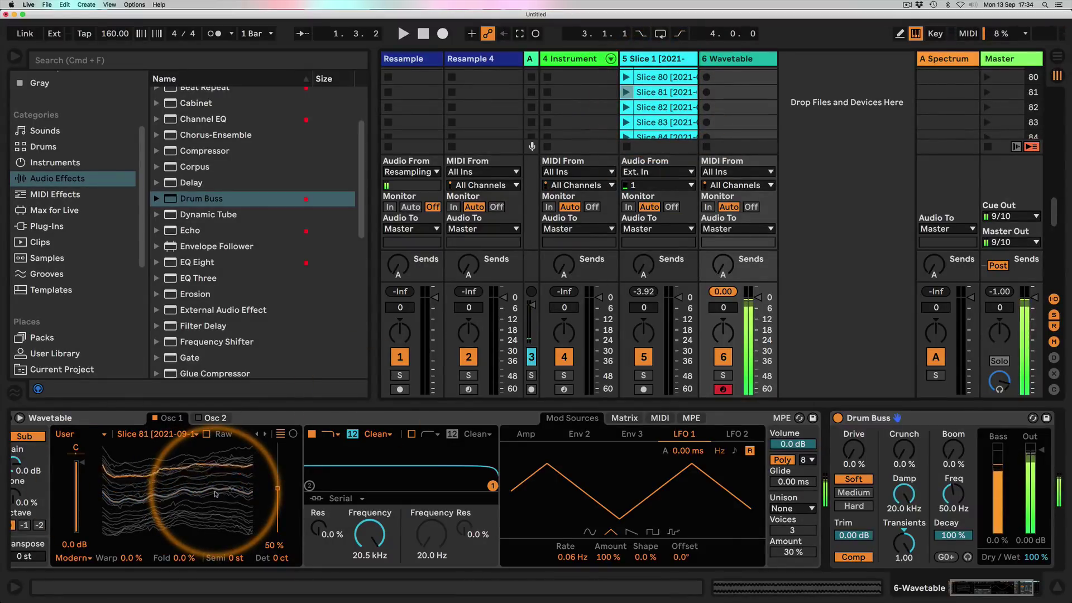
Step: Set LFO 1's rate to 0.44 Hz and its modulation amount on Osc 1 Pos to 6.2
drag(566, 557, 567, 546)
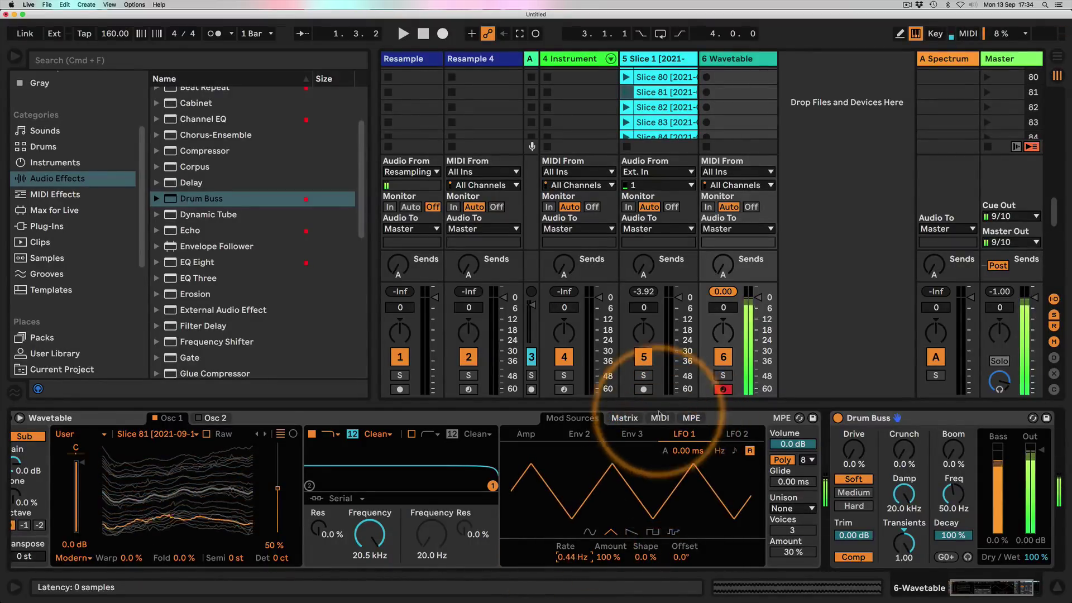
click(624, 419)
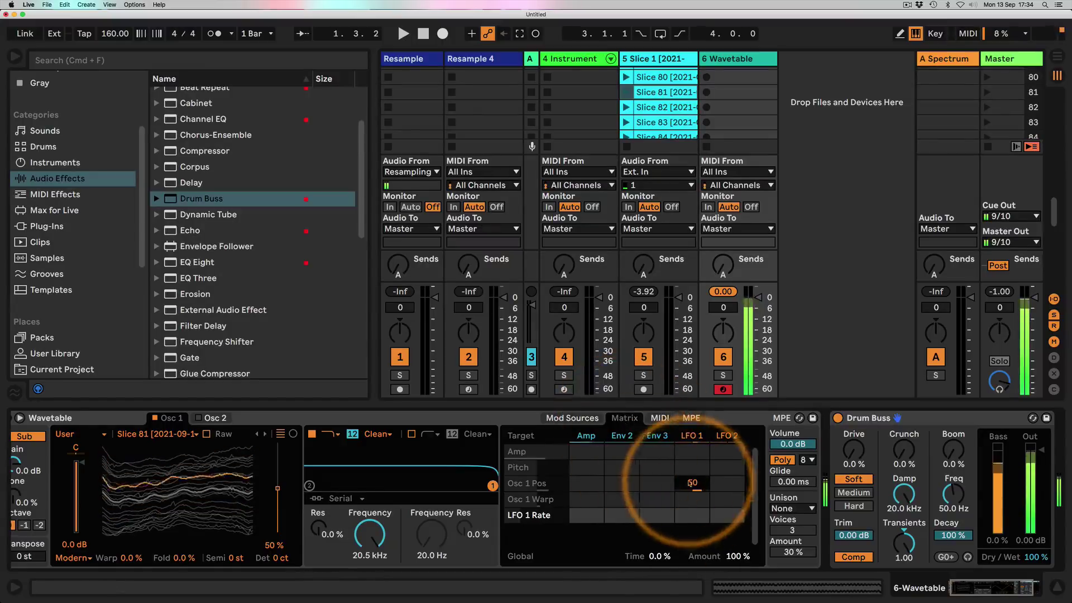
drag(693, 482, 692, 491)
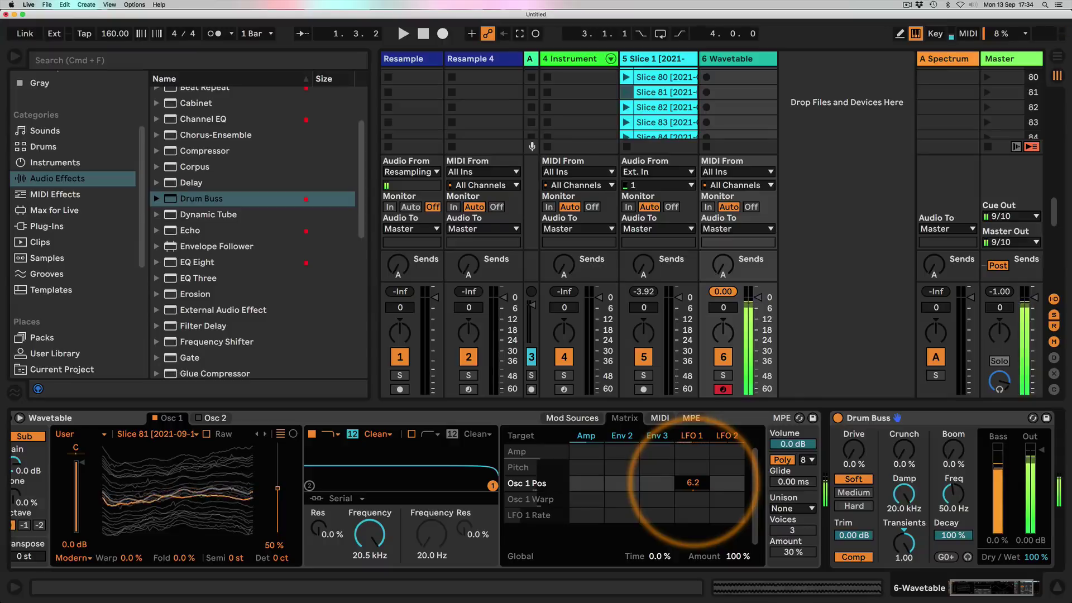
Step: Load the Slice 100 clip as oscillator 1's wavetable and set its wavetable position to 50%
drag(278, 491, 276, 487)
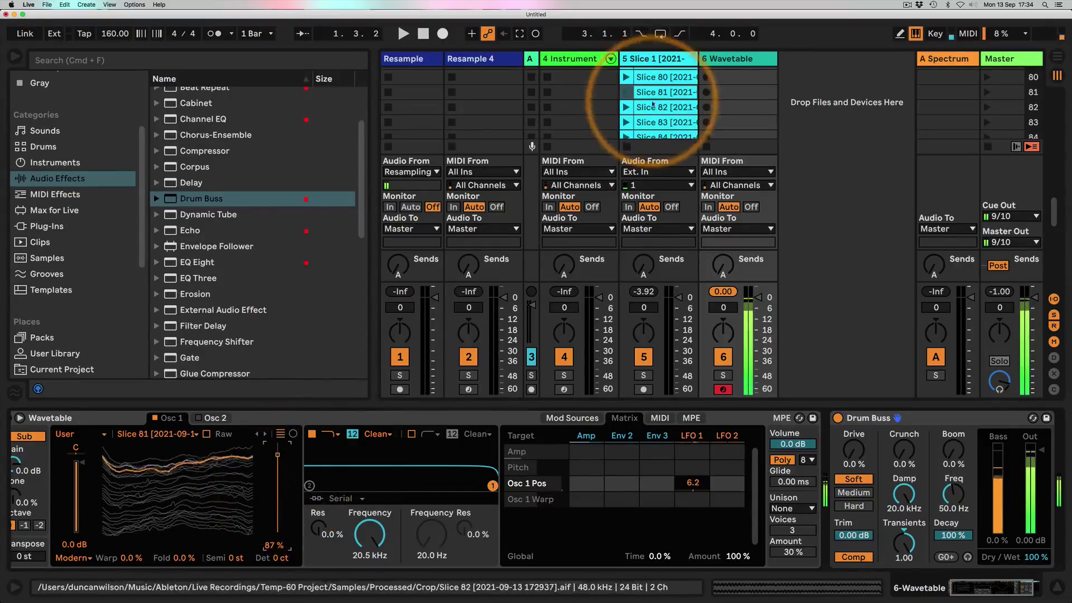
scroll(653, 107, down, 6)
drag(653, 107, 198, 487)
drag(278, 456, 277, 490)
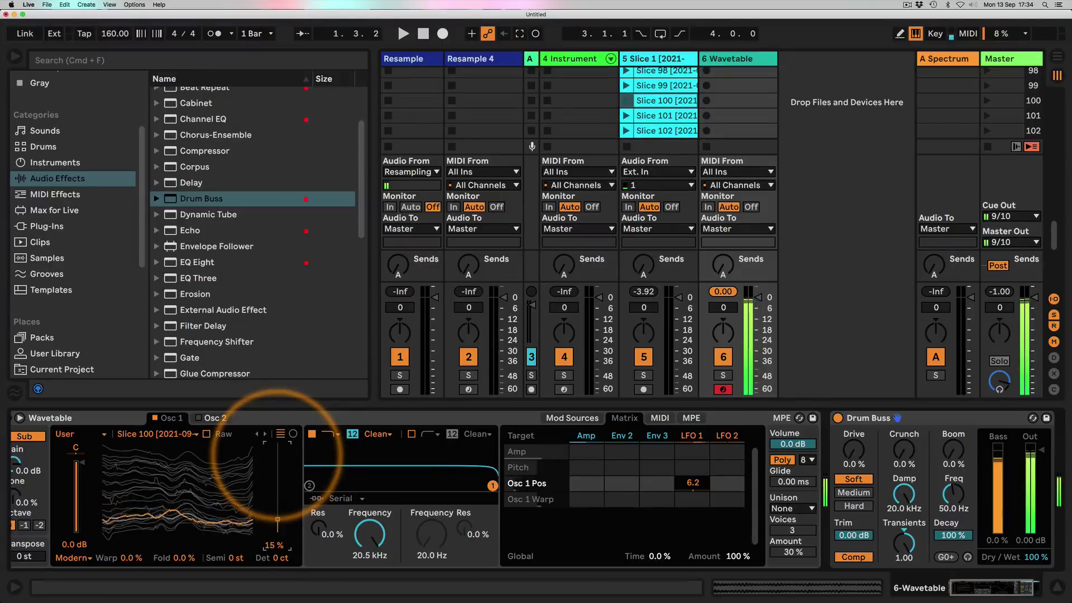
drag(278, 519, 278, 489)
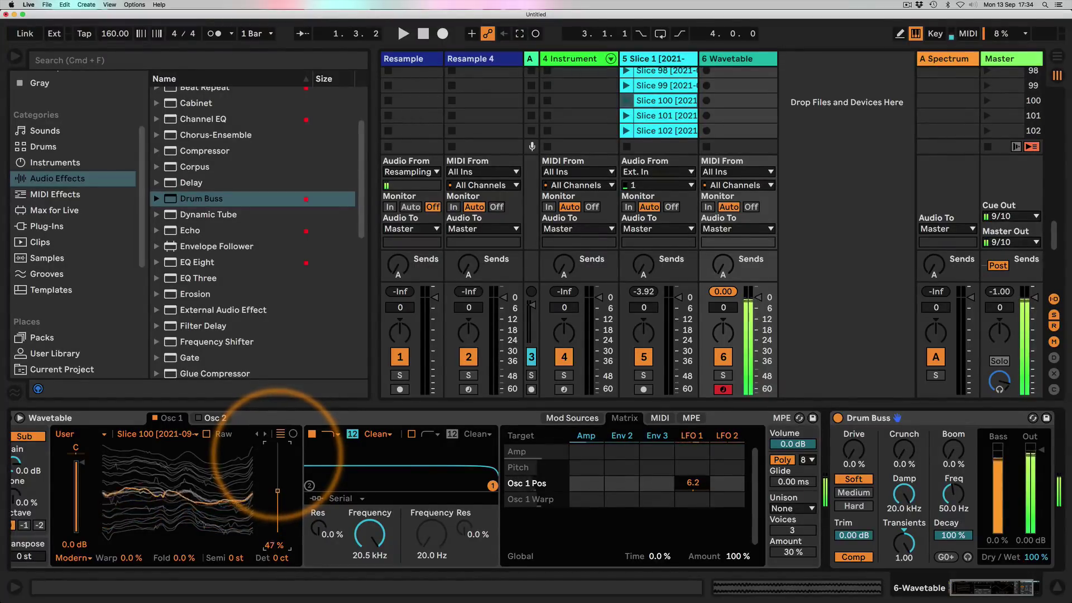
Step: Set LFO 1's modulation of Osc 1 Pos to 50 and make LFO 1 a triangle at 0.02 Hz
mouse_move(692, 482)
mouse_down()
mouse_move(693, 461)
mouse_move(693, 485)
mouse_up()
click(579, 418)
drag(573, 553, 572, 556)
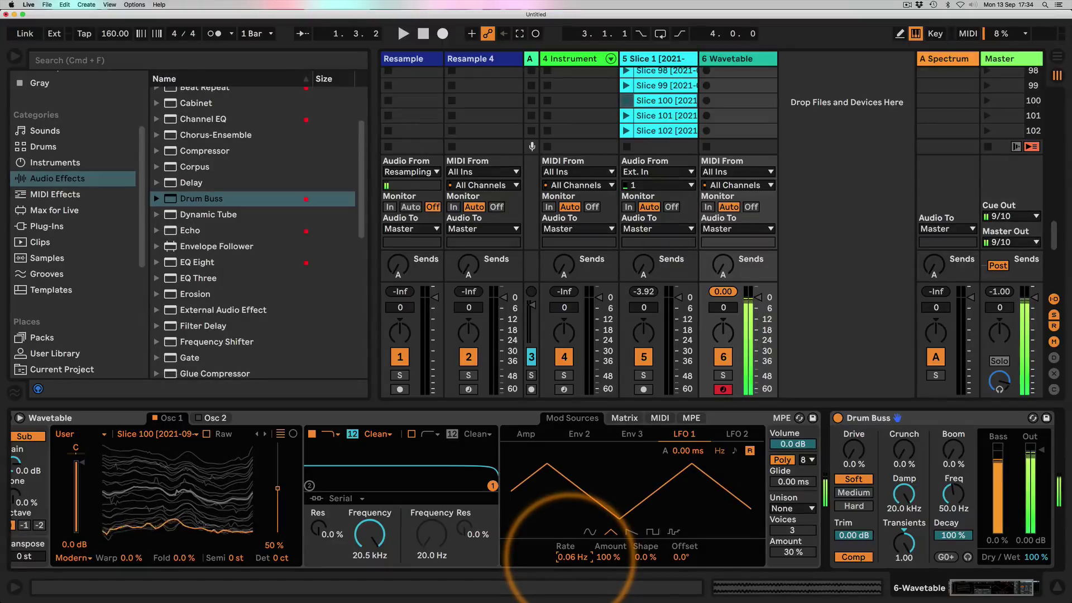
click(631, 531)
drag(569, 559, 566, 569)
click(611, 532)
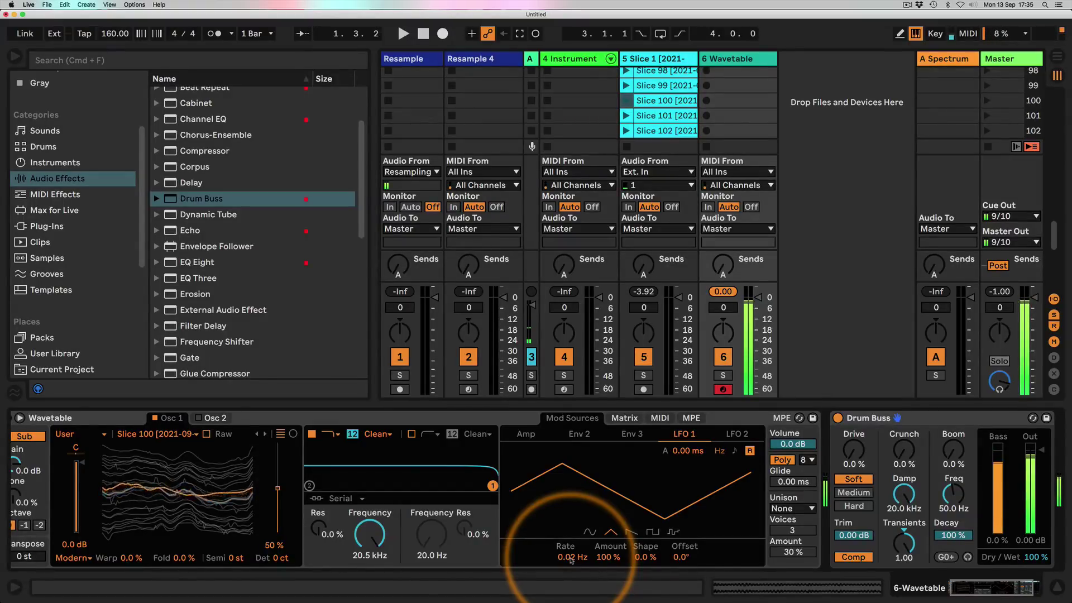
mouse_move(366, 522)
mouse_down()
mouse_move(367, 538)
mouse_move(368, 521)
mouse_up()
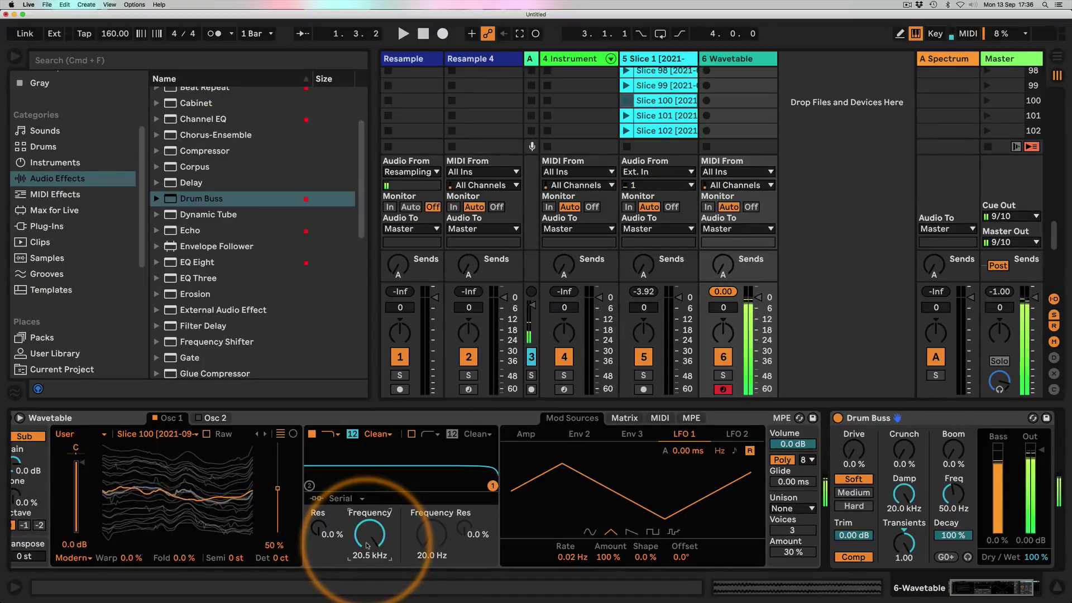
Step: Try the Slice 48 clip as oscillator 1's wavetable
scroll(640, 96, up, 5)
scroll(641, 96, up, 15)
drag(656, 90, 199, 539)
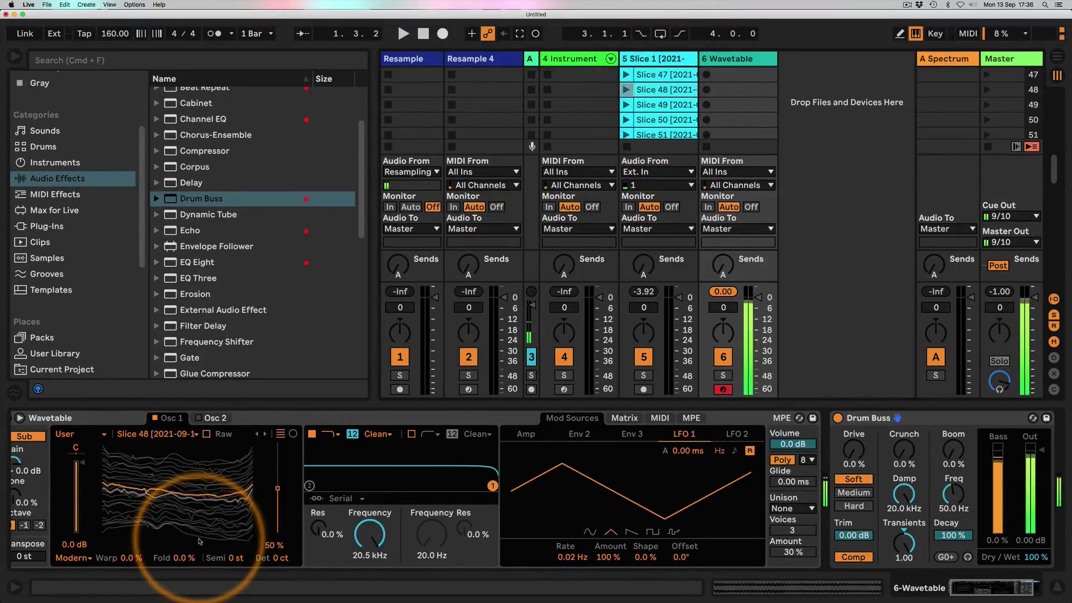
Step: Load the Slice 37 clip as oscillator 1's wavetable
scroll(659, 106, up, 4)
scroll(659, 106, up, 1)
drag(659, 83, 157, 517)
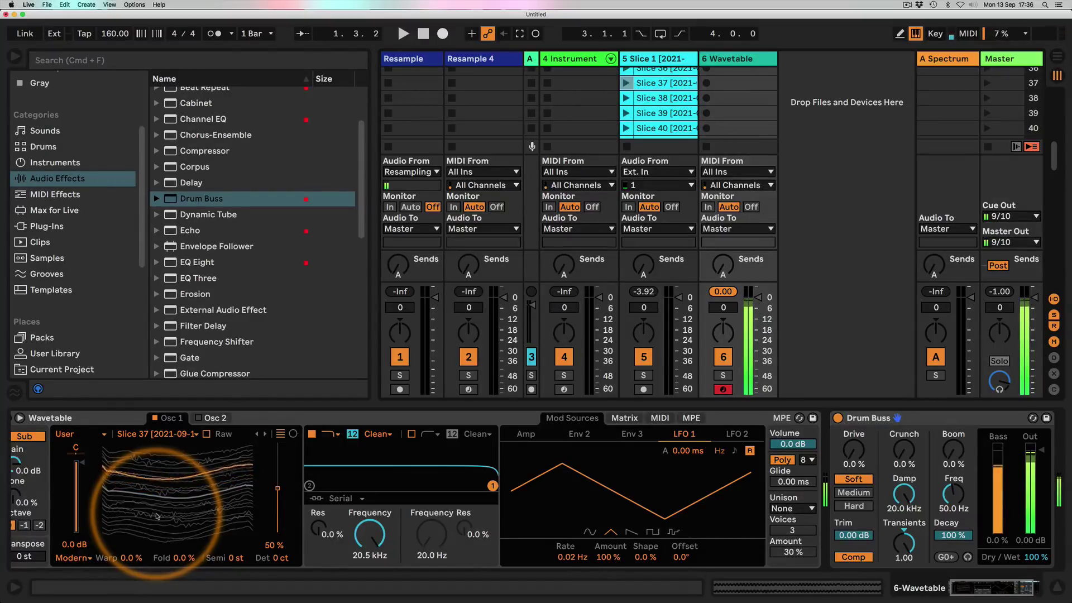
Step: Load the Slice 41 clip into oscillator 2 at 48% wavetable position, with LFO 1 modulating Osc 2 Pos by 50
click(207, 419)
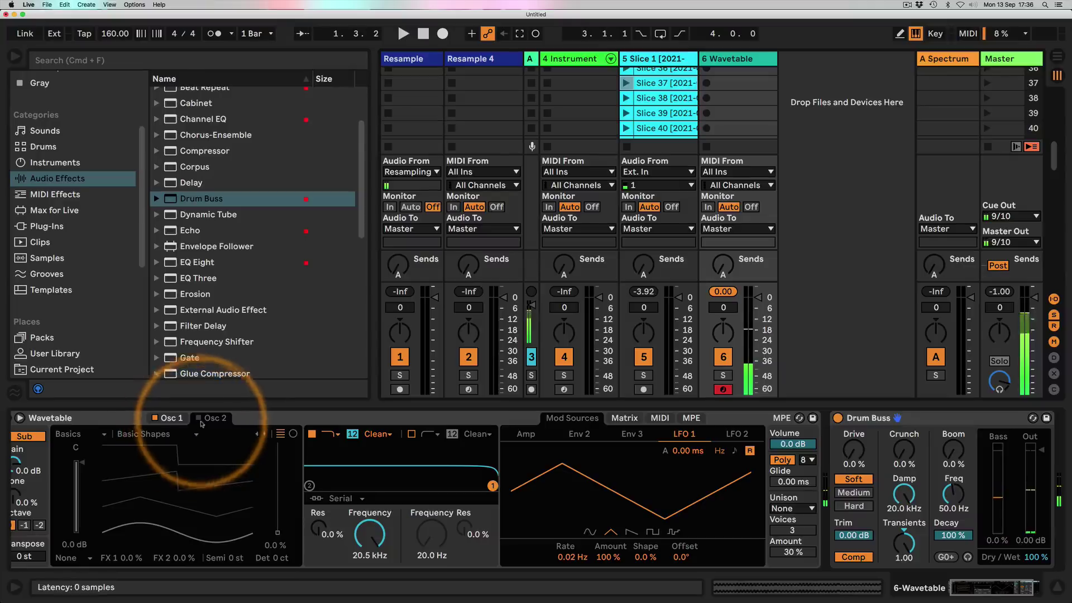
drag(505, 329, 178, 497)
drag(277, 534, 278, 491)
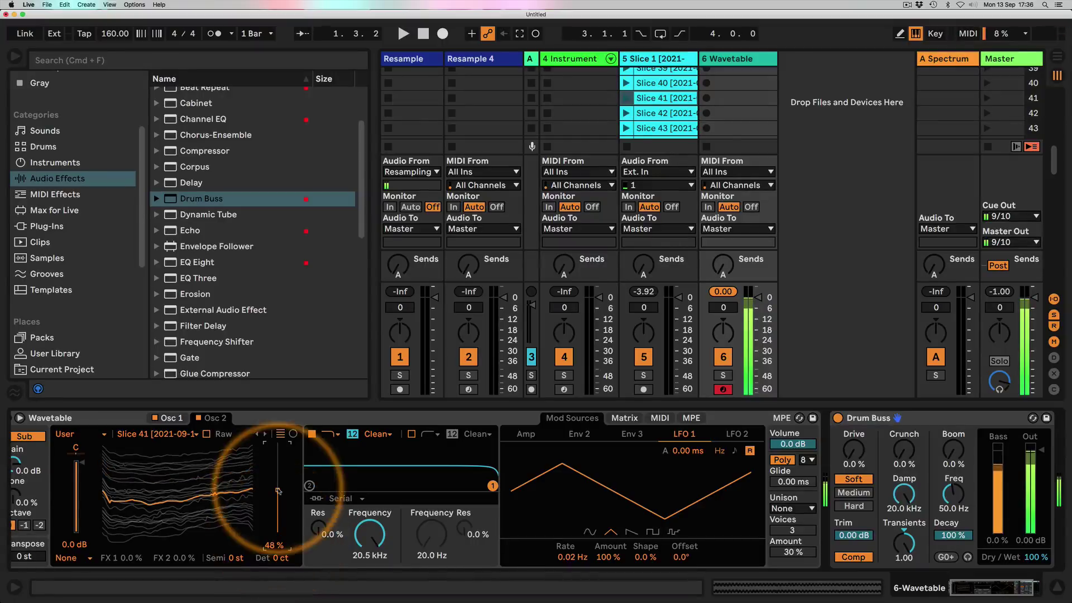
click(624, 418)
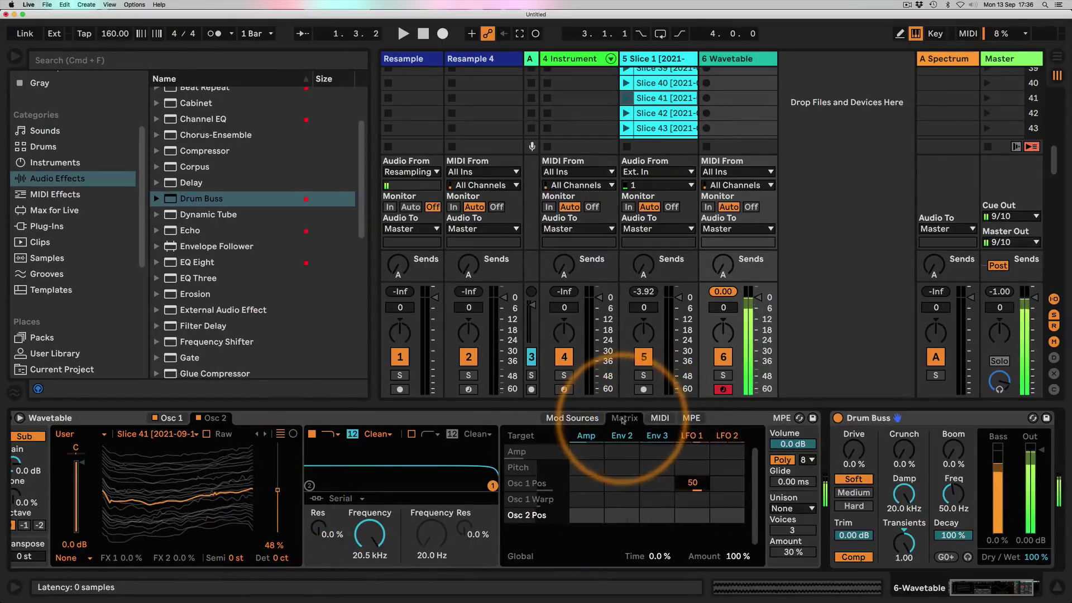
drag(693, 515, 692, 487)
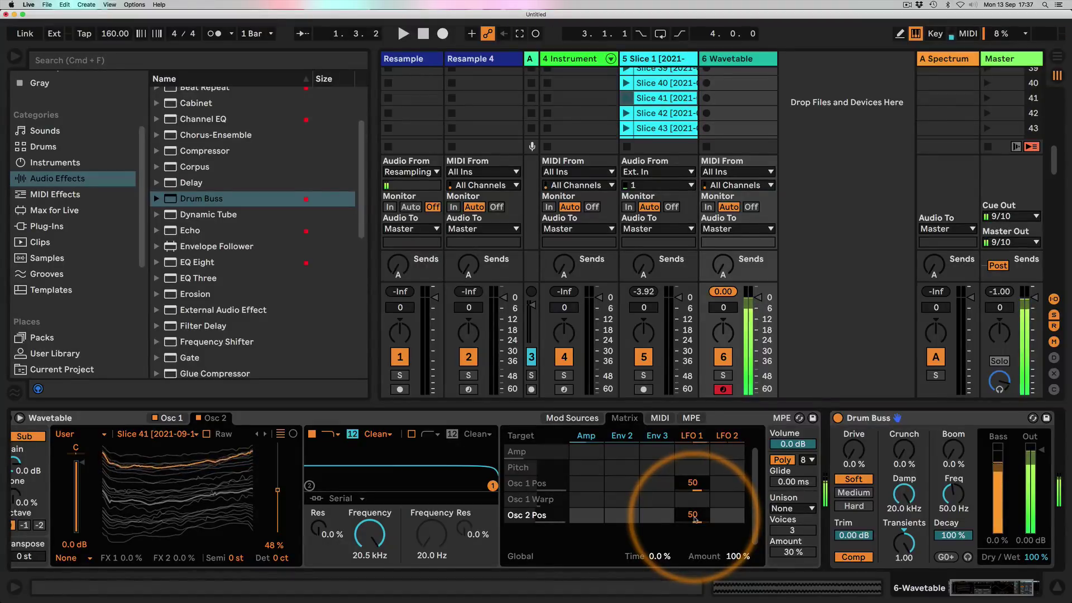
Step: Switch the wavetable display of both oscillators to the circular view
click(292, 434)
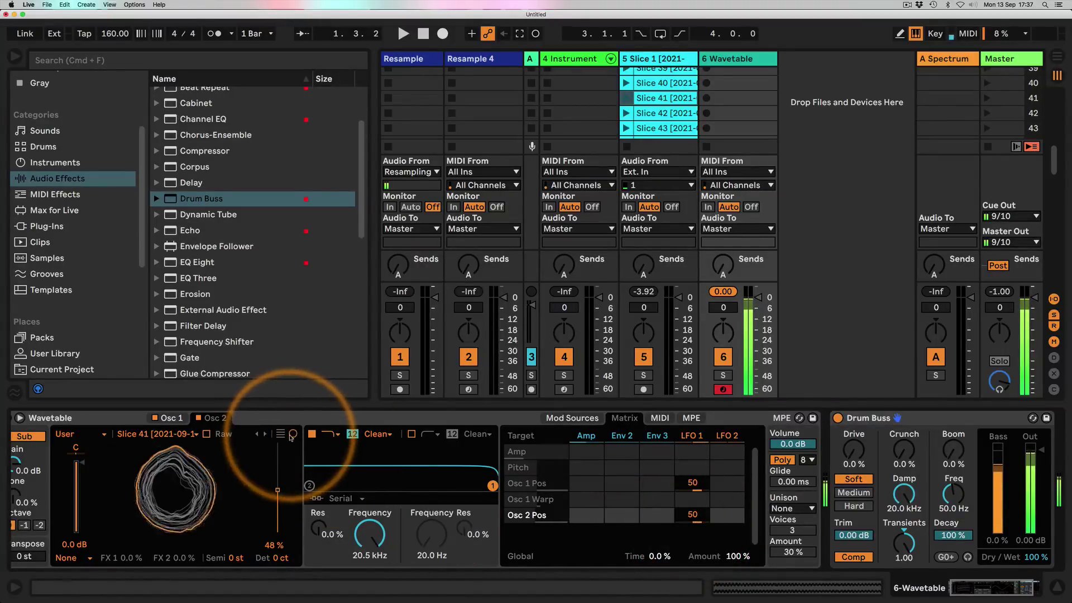
click(172, 418)
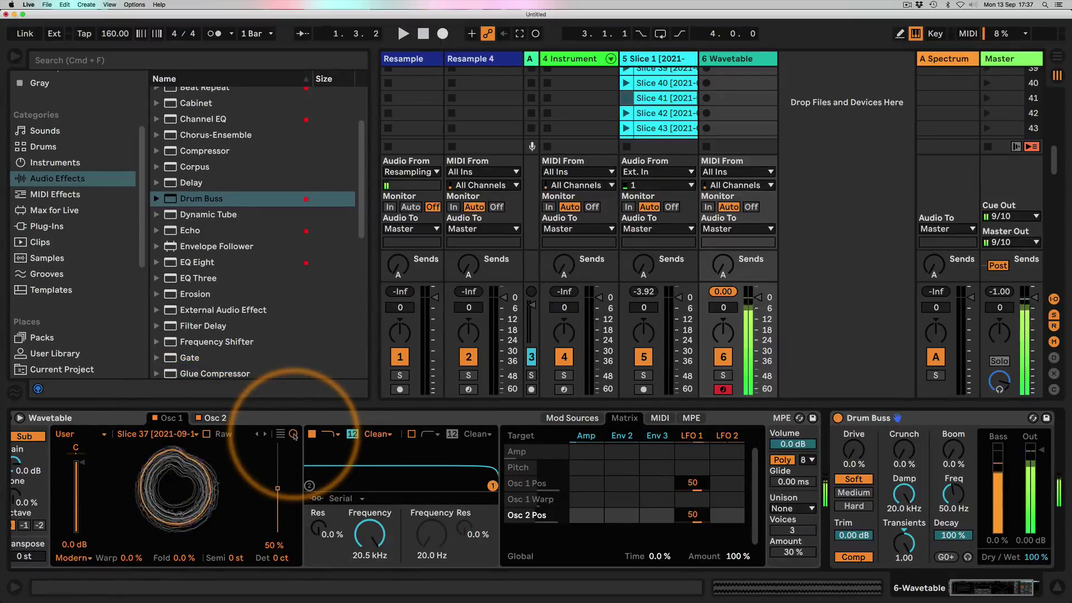